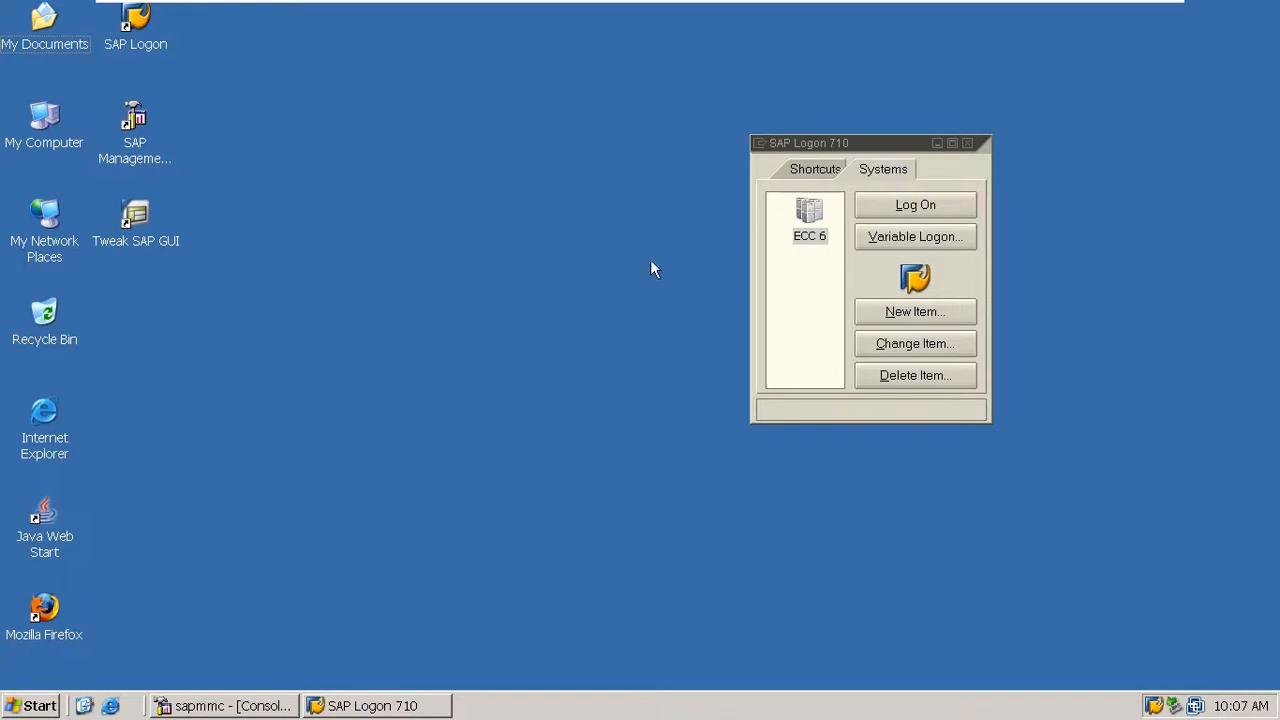
- Log on to the ECC 6 system with the user name and account password
left_click(775, 300)
left_click(910, 205)
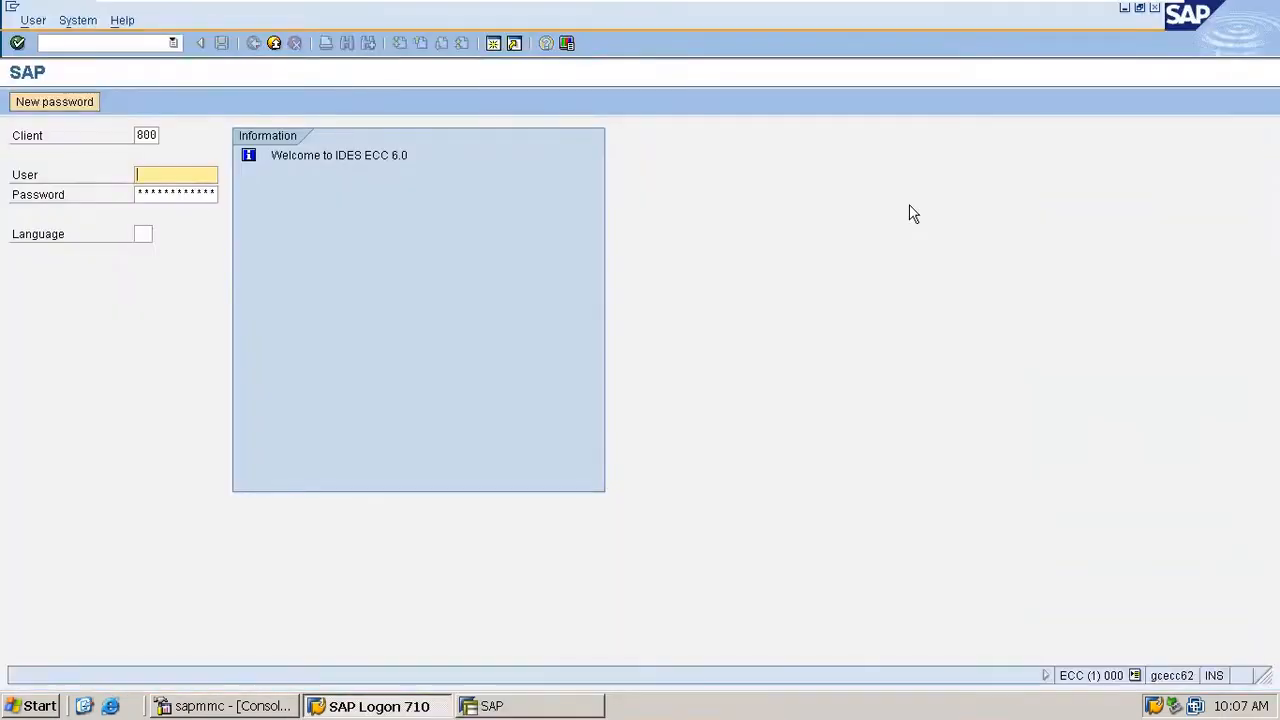
type("sa")
key("Down")
key("Return")
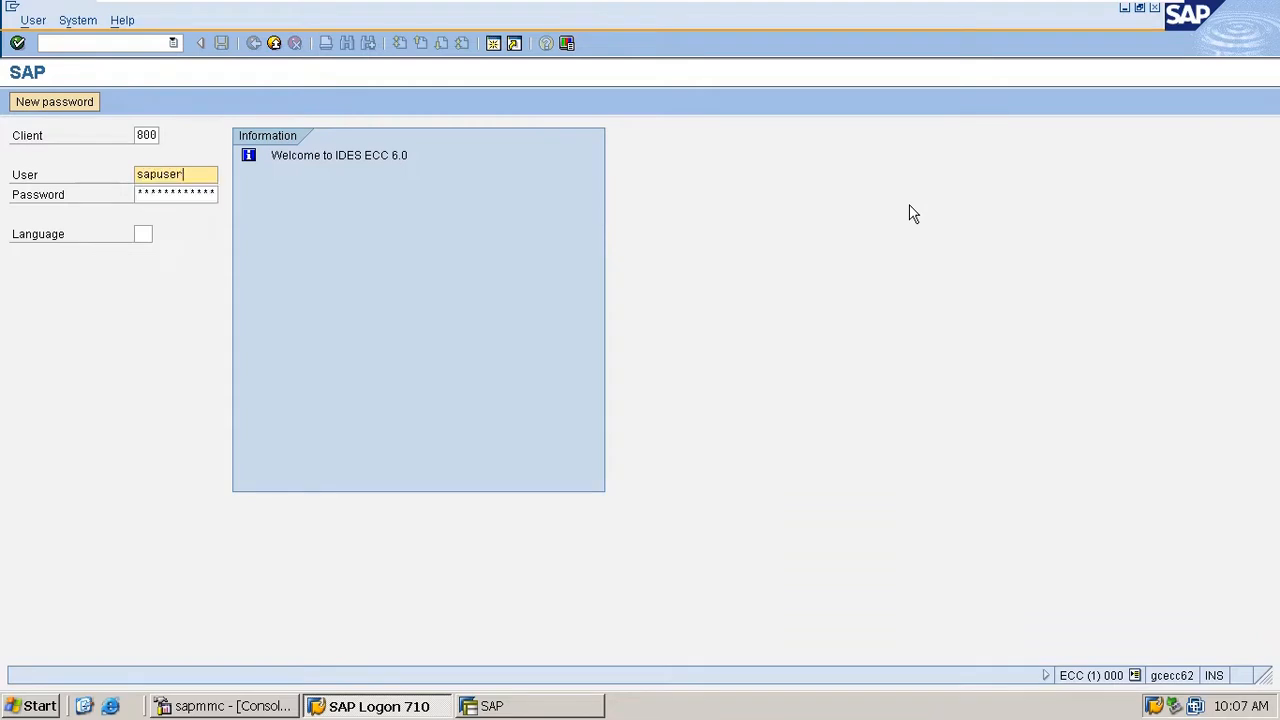
key("Tab")
type("***")
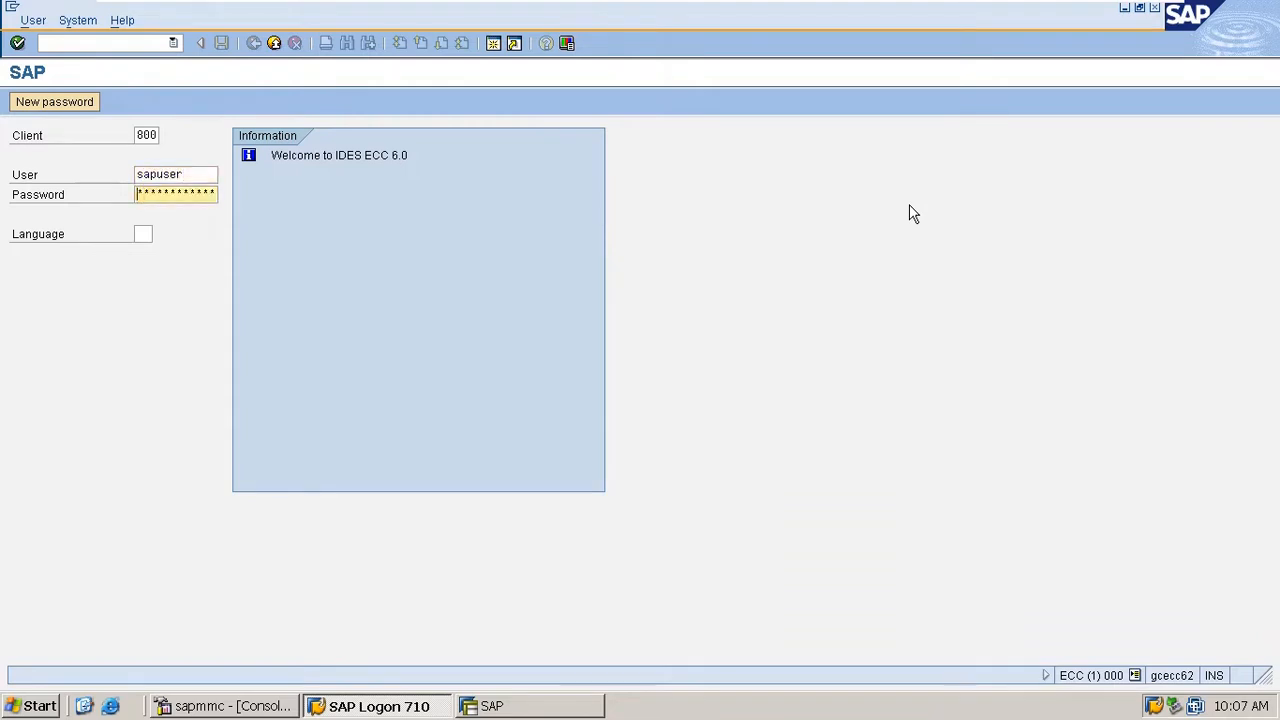
key("Return")
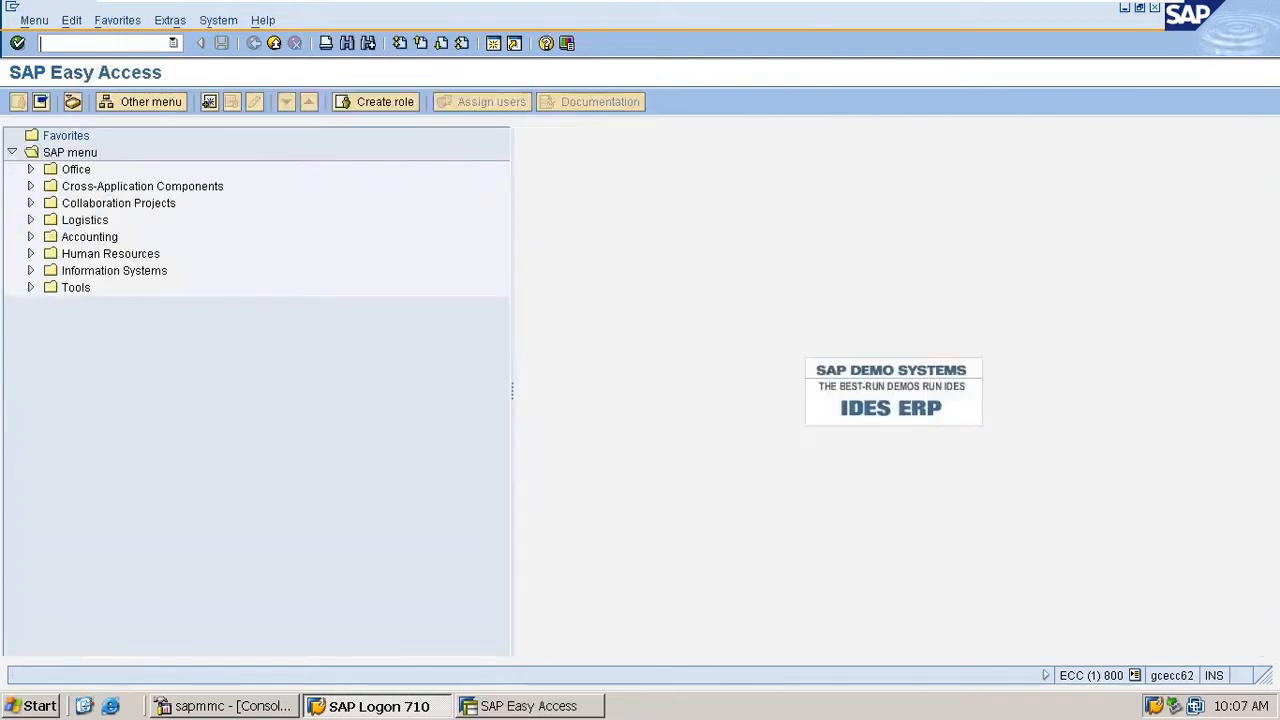
- Start transaction xd01 for customer creation and display the list of account groups and number ranges
type("xd01")
key("Return")
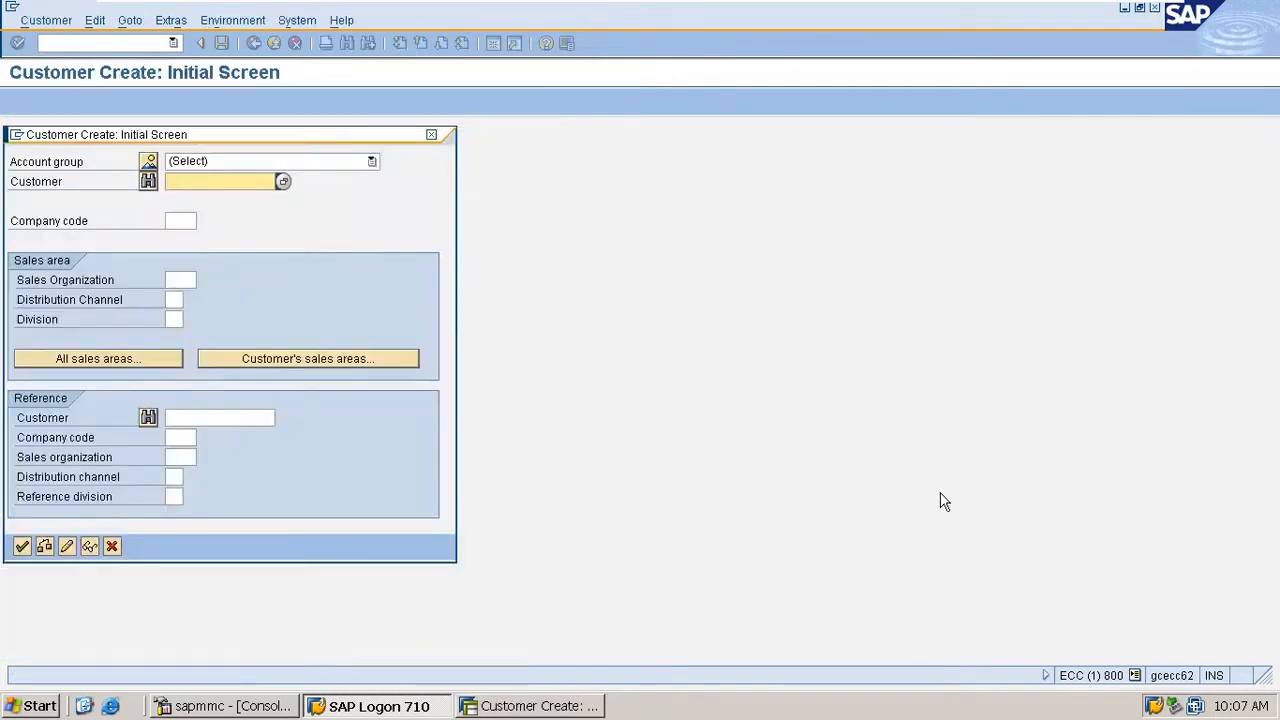
left_click(150, 160)
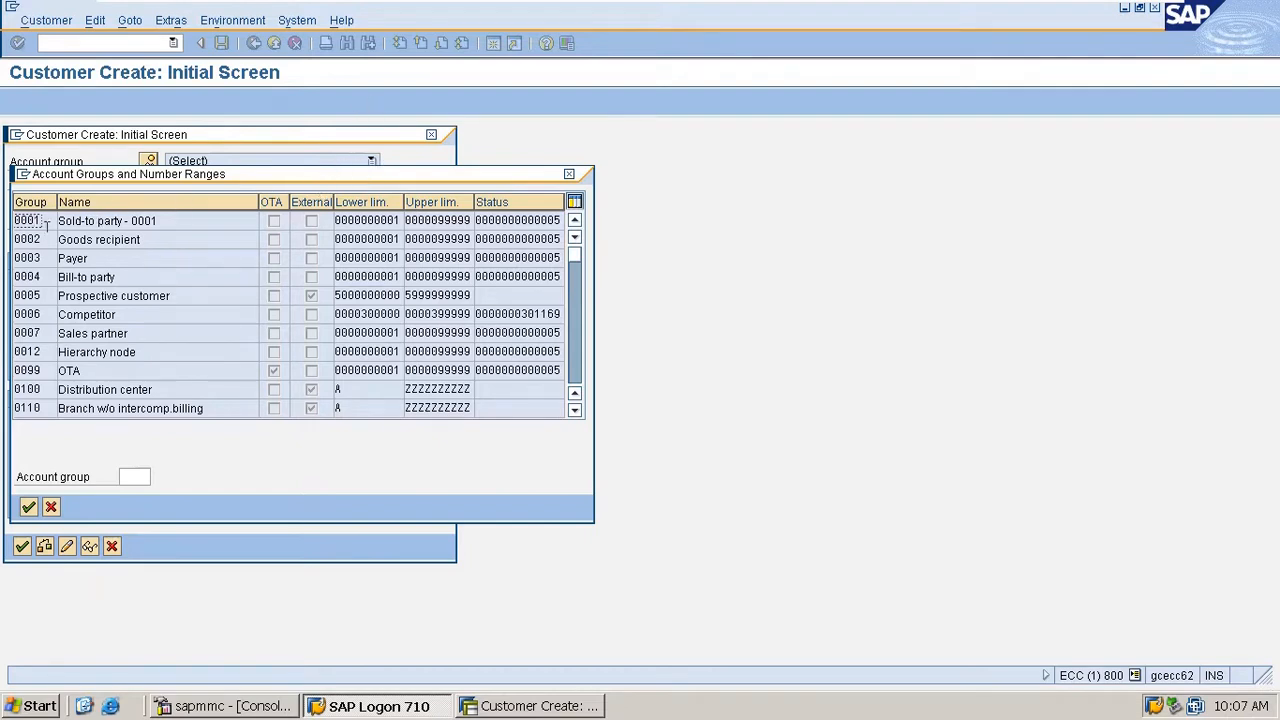
- Examine account groups 0001 to 0004 in the list, and close the list and the customer creation dialog
left_click_drag(40, 222, 5, 225)
left_click_drag(44, 239, 5, 240)
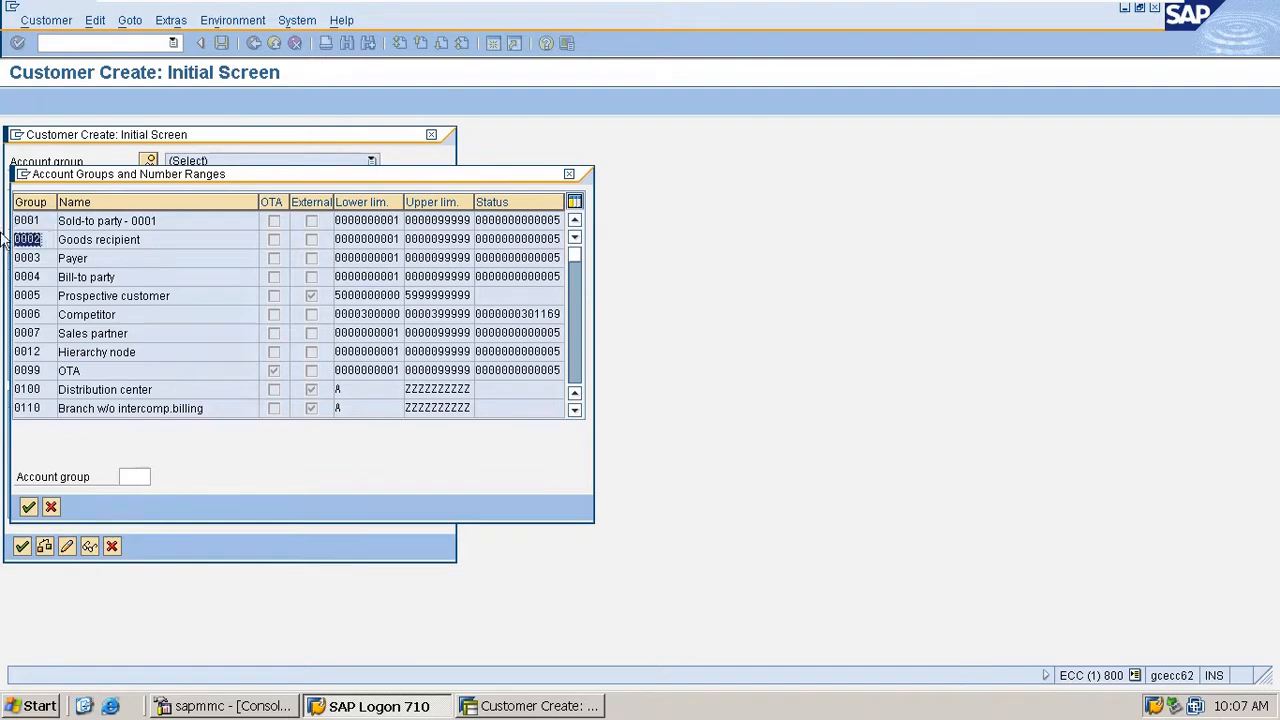
left_click(150, 239)
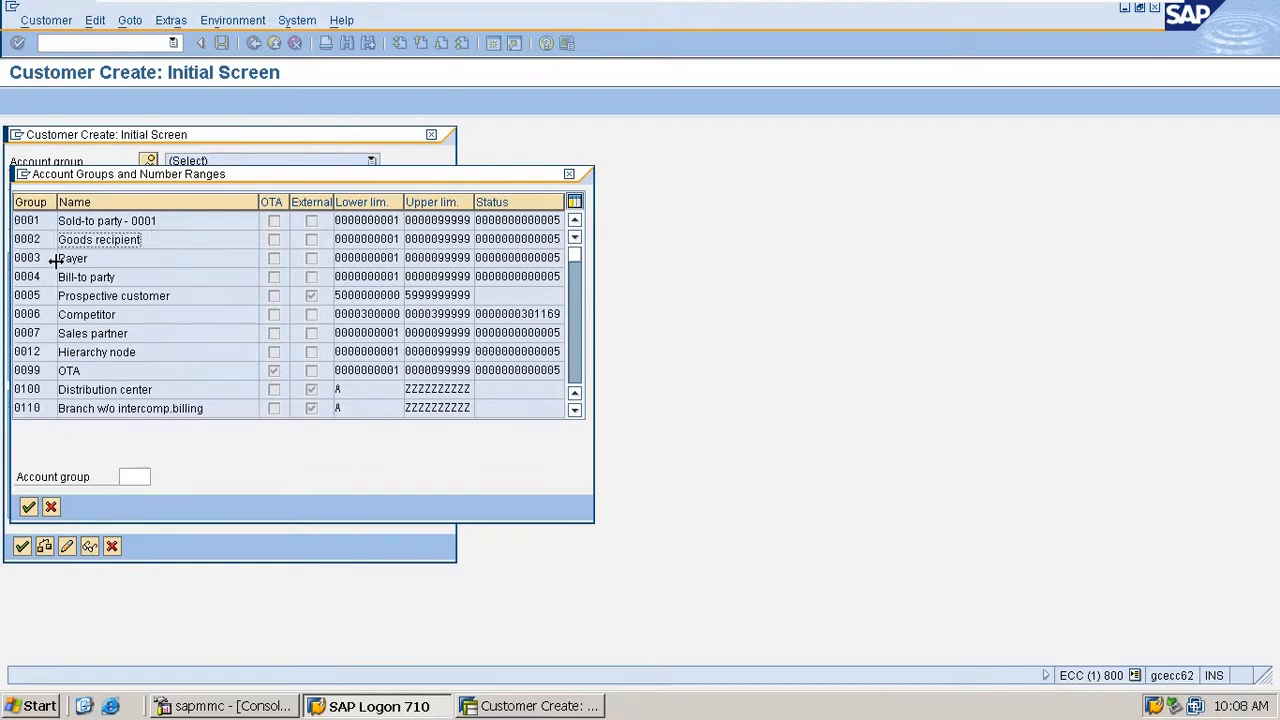
left_click_drag(46, 258, 10, 259)
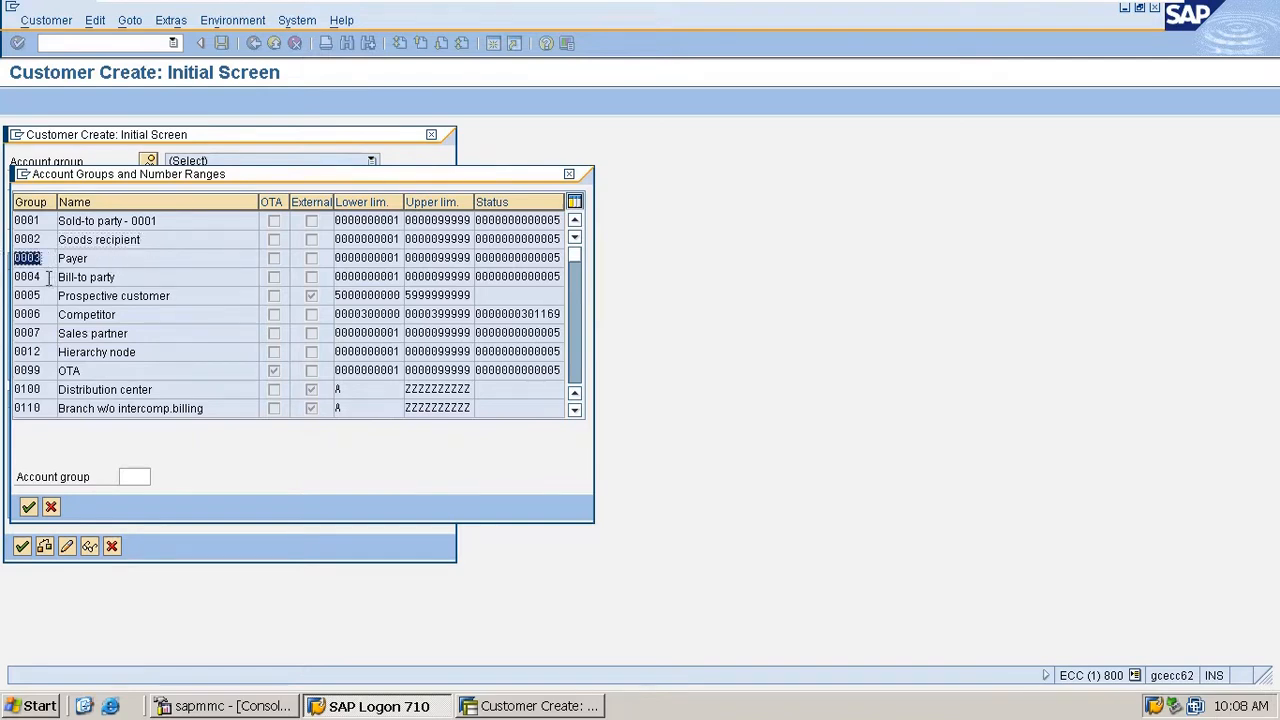
left_click_drag(46, 277, 8, 276)
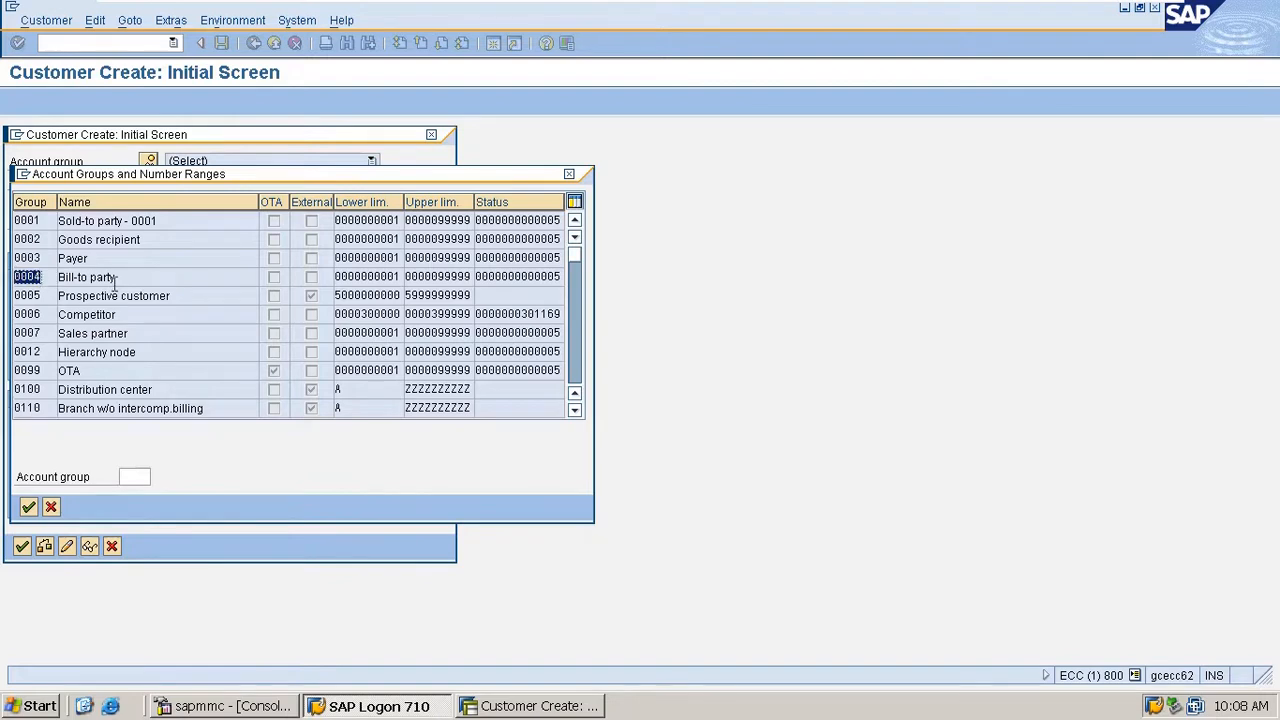
left_click(218, 259)
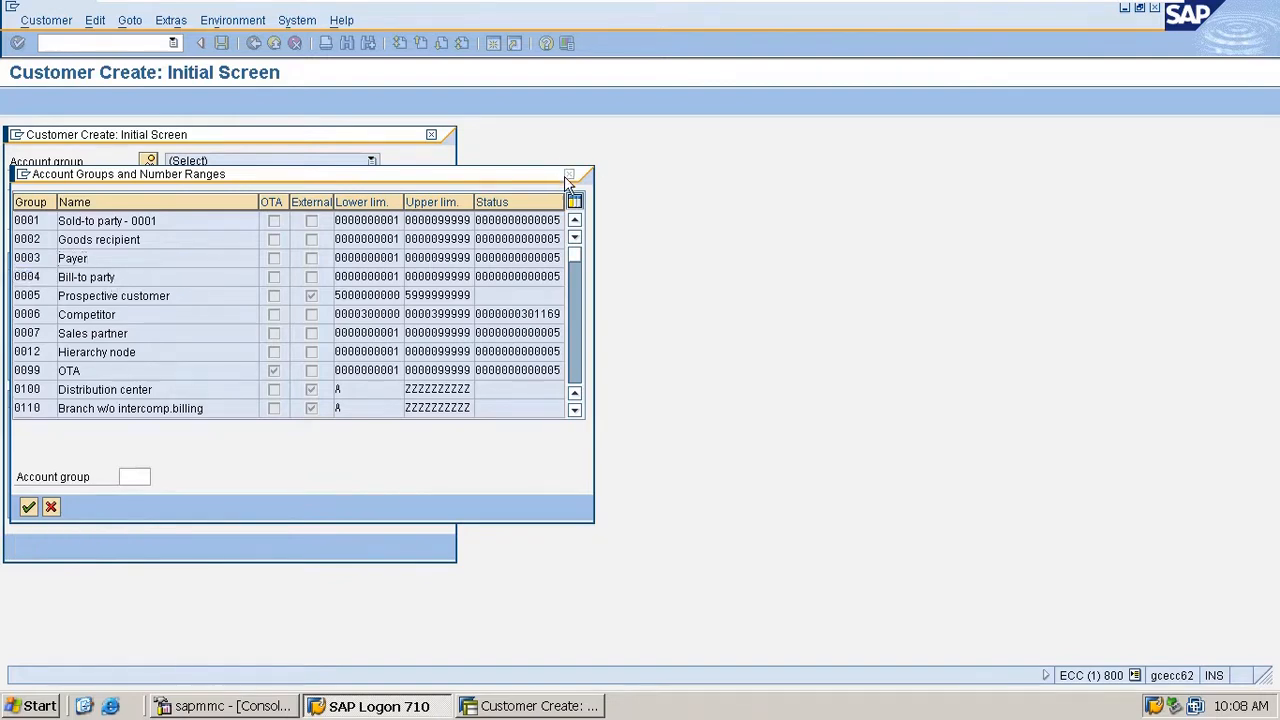
left_click(569, 174)
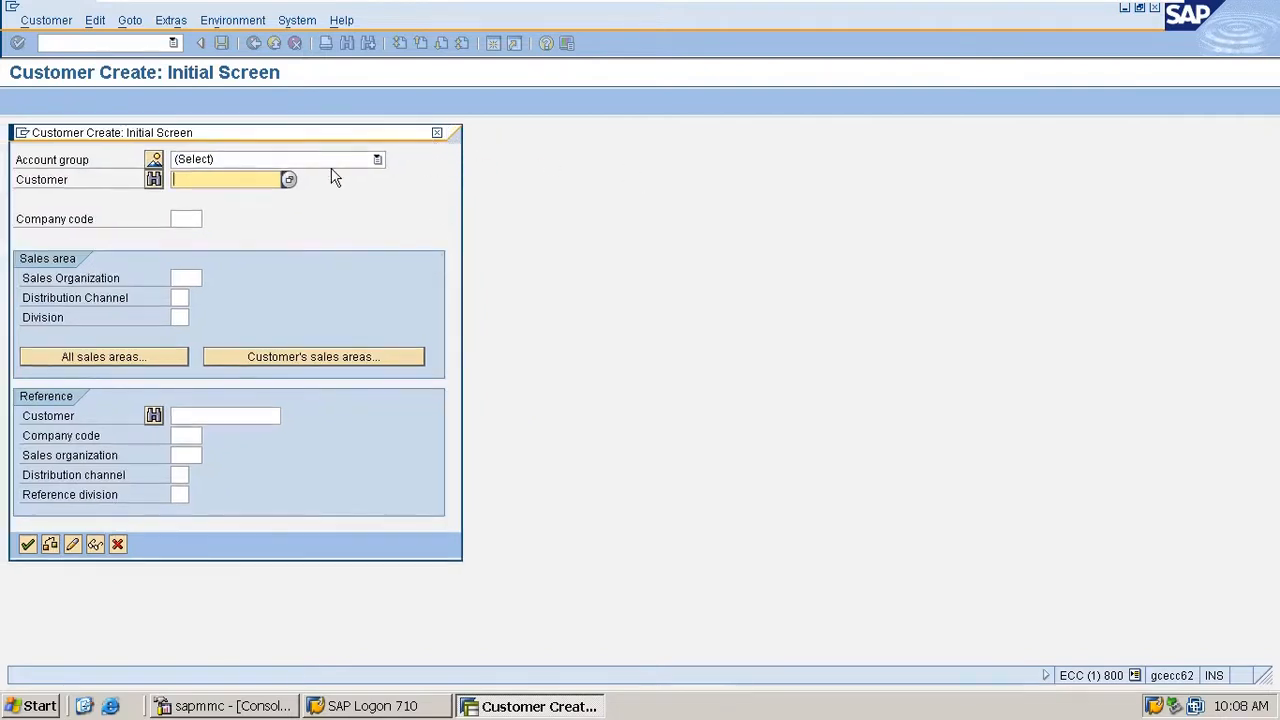
left_click(437, 134)
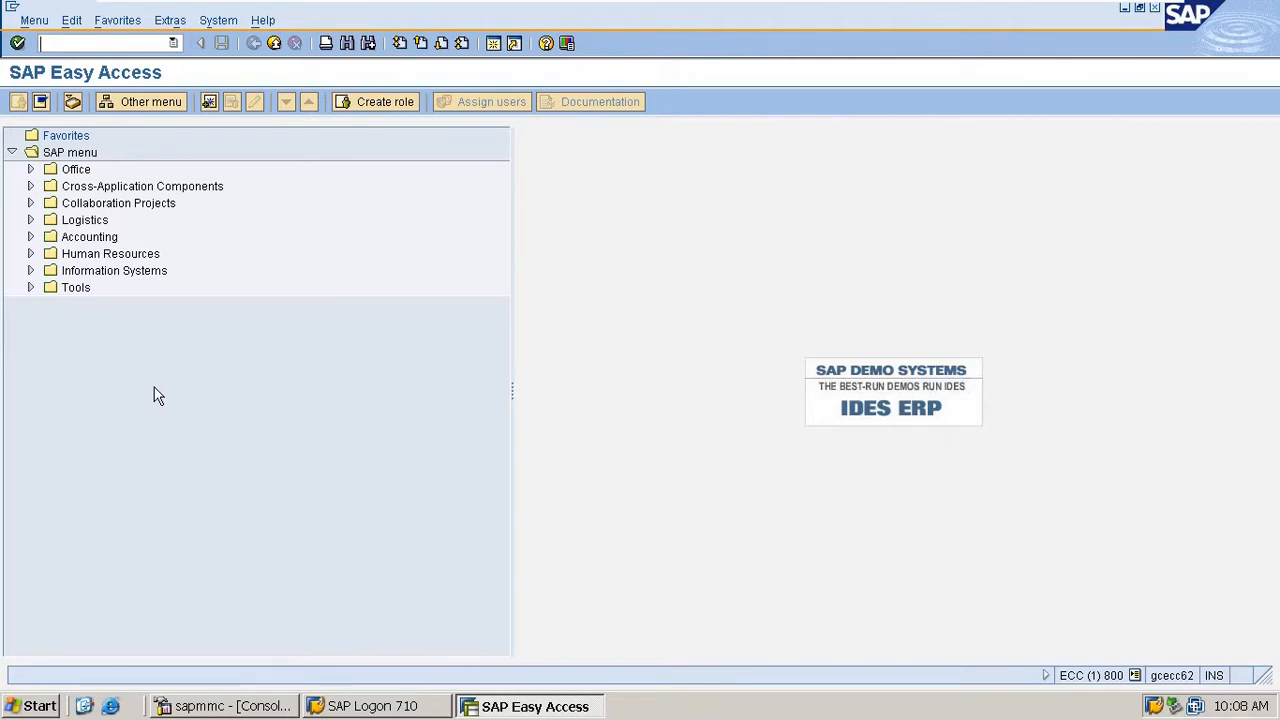
- Open account group 0001 in transaction ovt0 and examine its general, company code and sales data field status areas
type("ovt0")
key("Return")
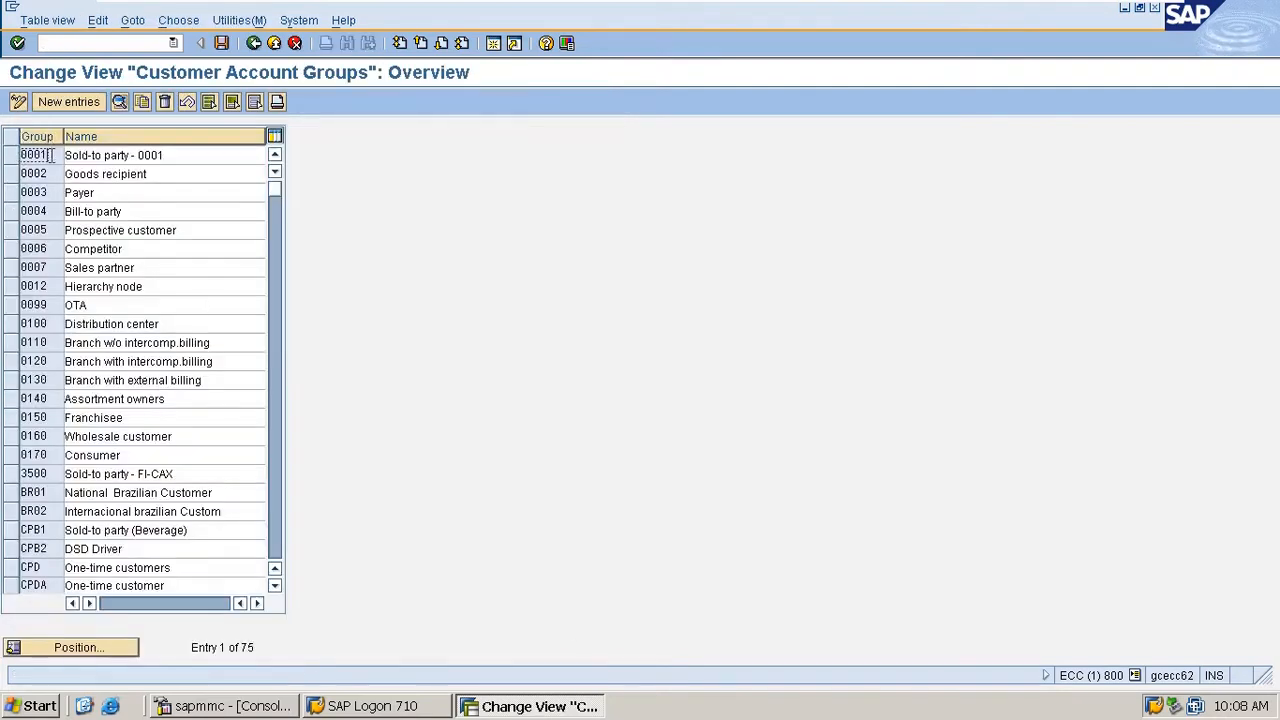
double_click(50, 155)
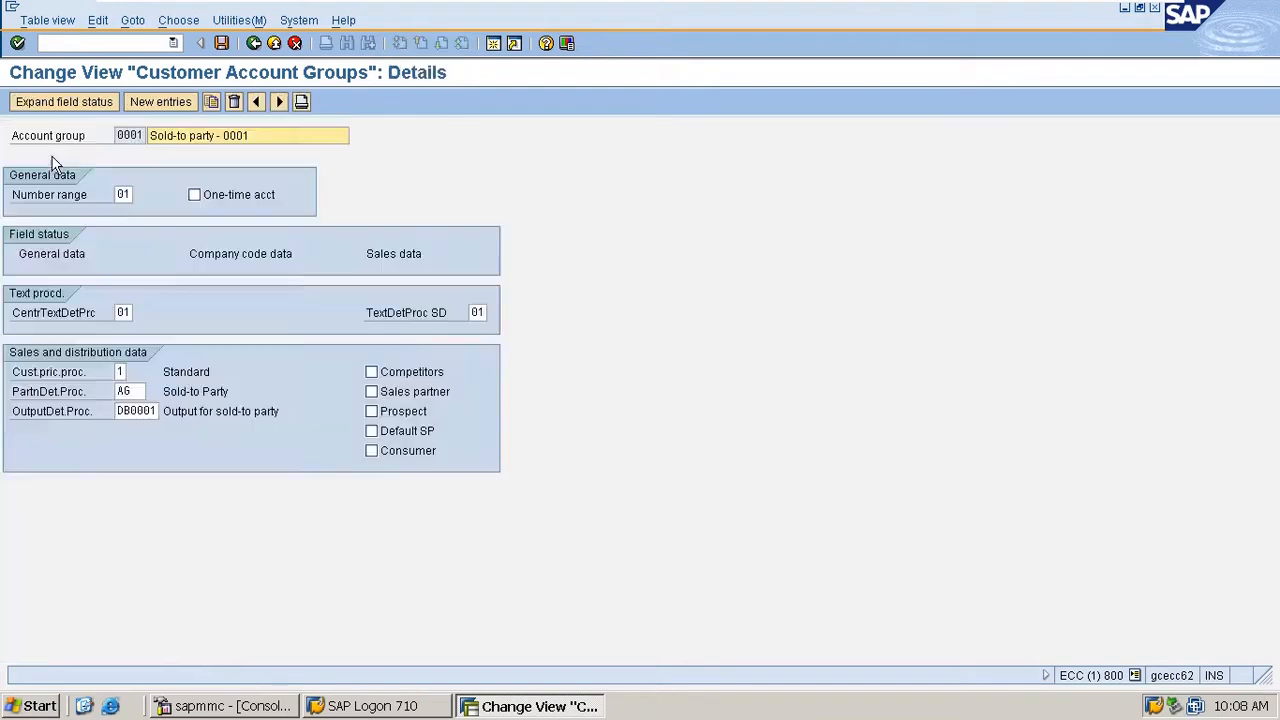
left_click(34, 255)
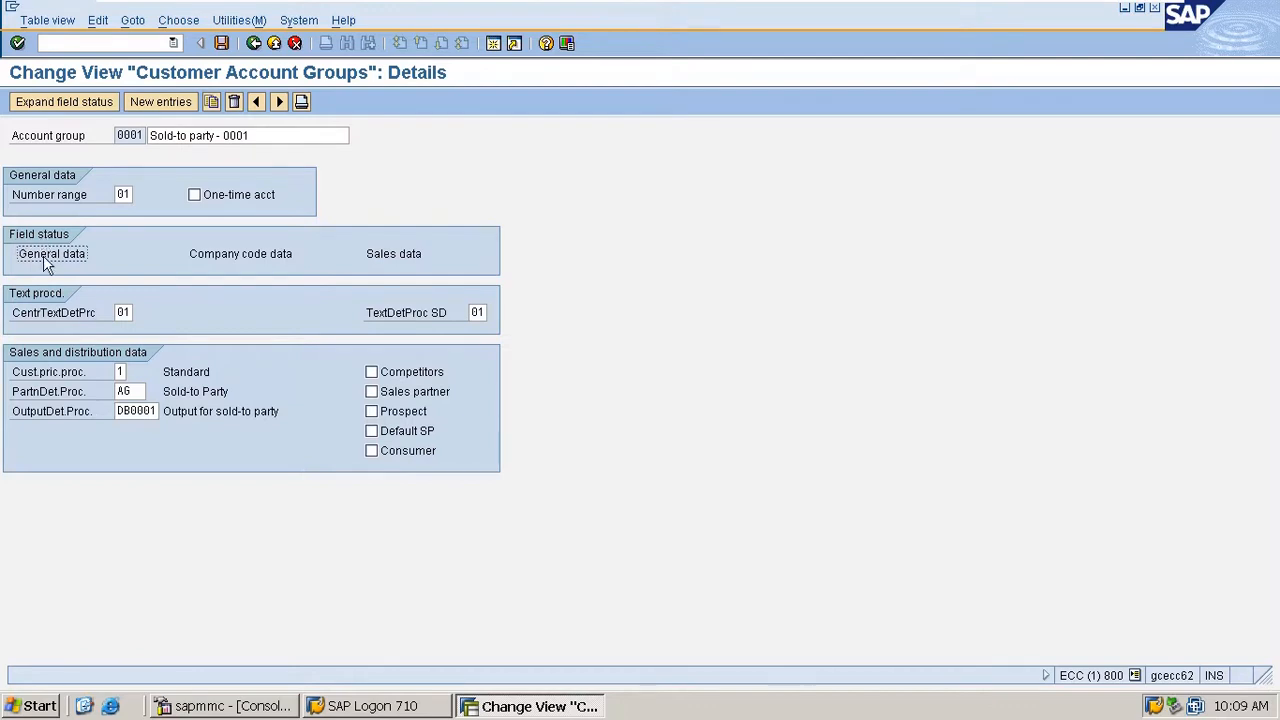
left_click(249, 255)
left_click(392, 262)
- Examine the Marketing field status settings within the general data of account group 0001, and leave them
double_click(65, 258)
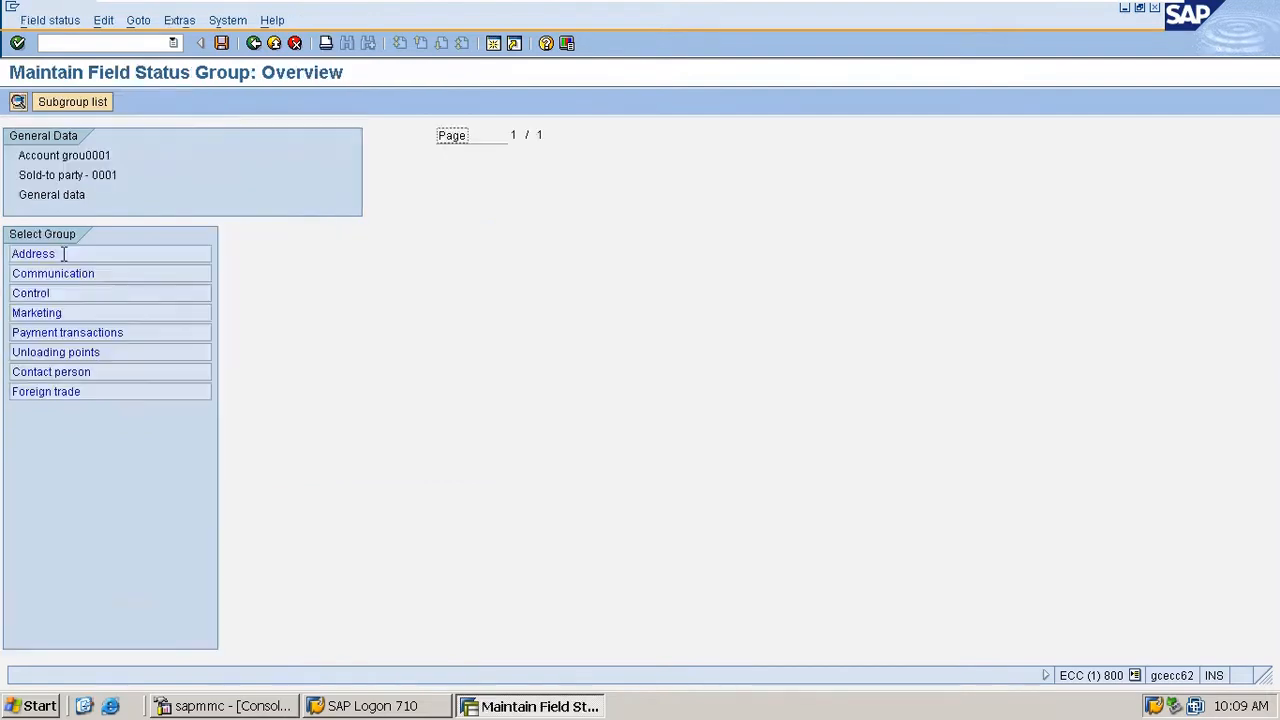
double_click(57, 313)
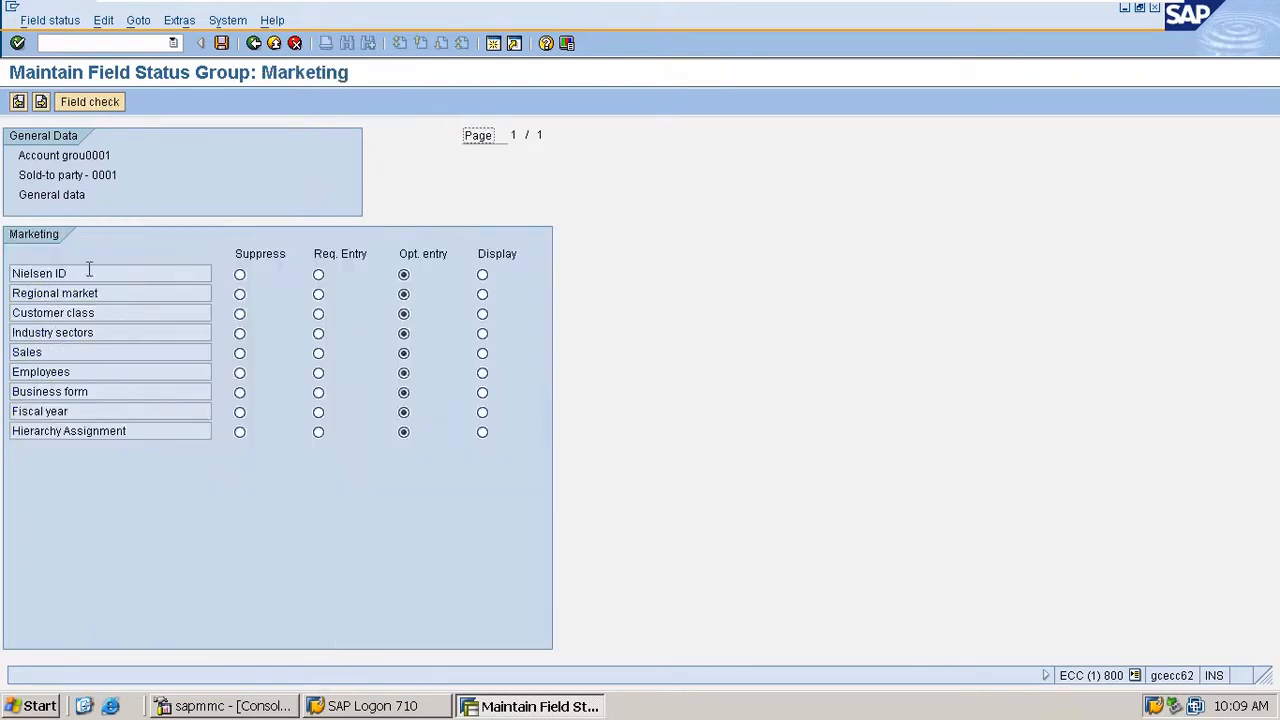
left_click_drag(88, 271, 6, 256)
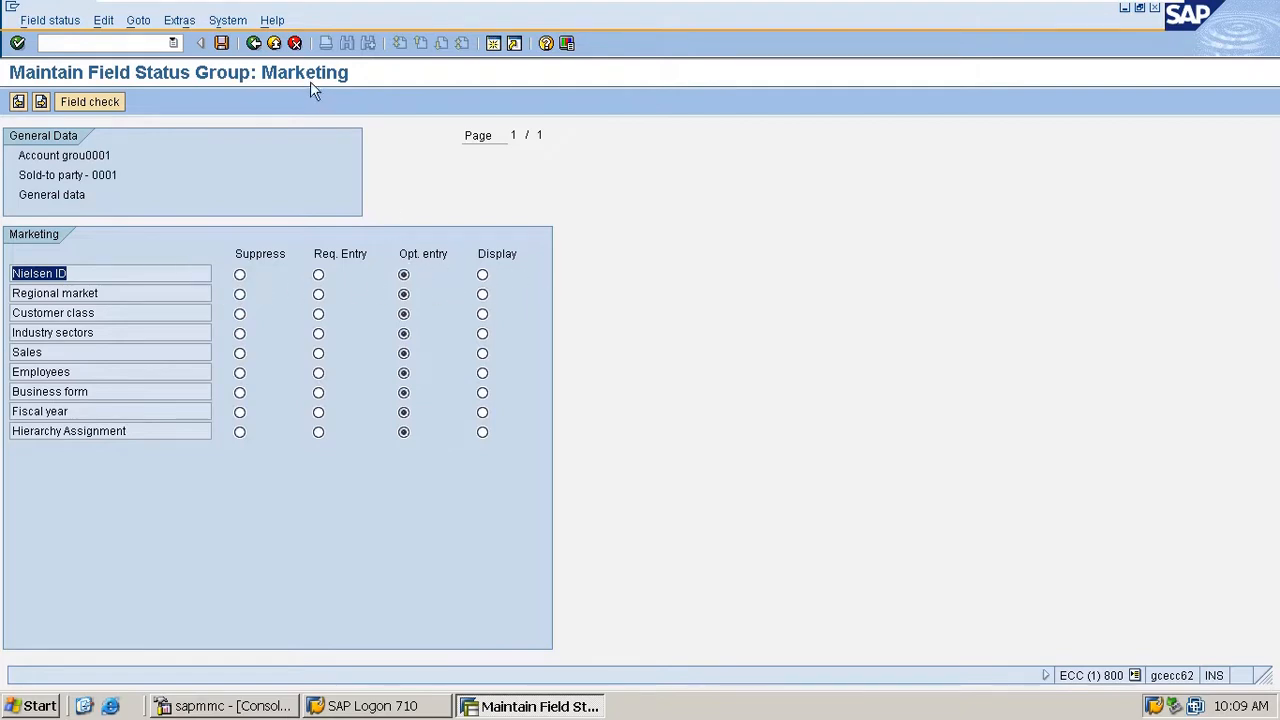
left_click(256, 44)
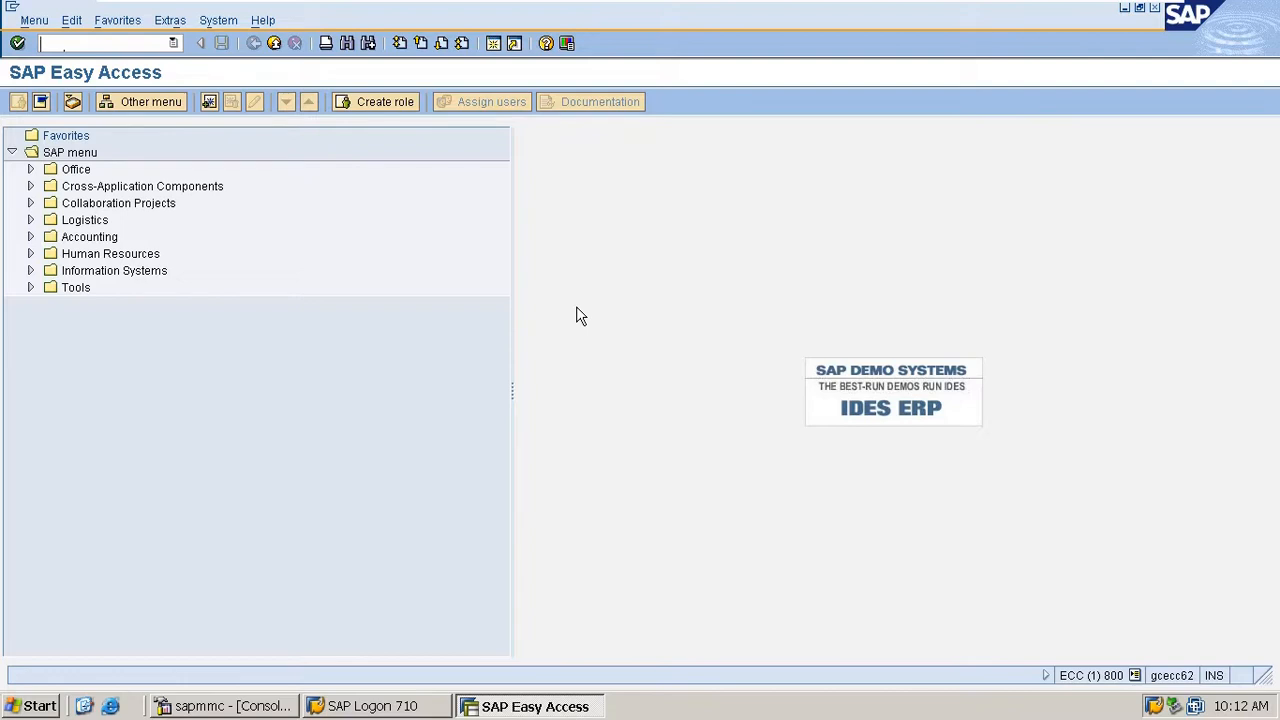
- In transaction ovt0, start a copy of customer account group 0001 with M100 as the target account group
type("ovt0")
key("Return")
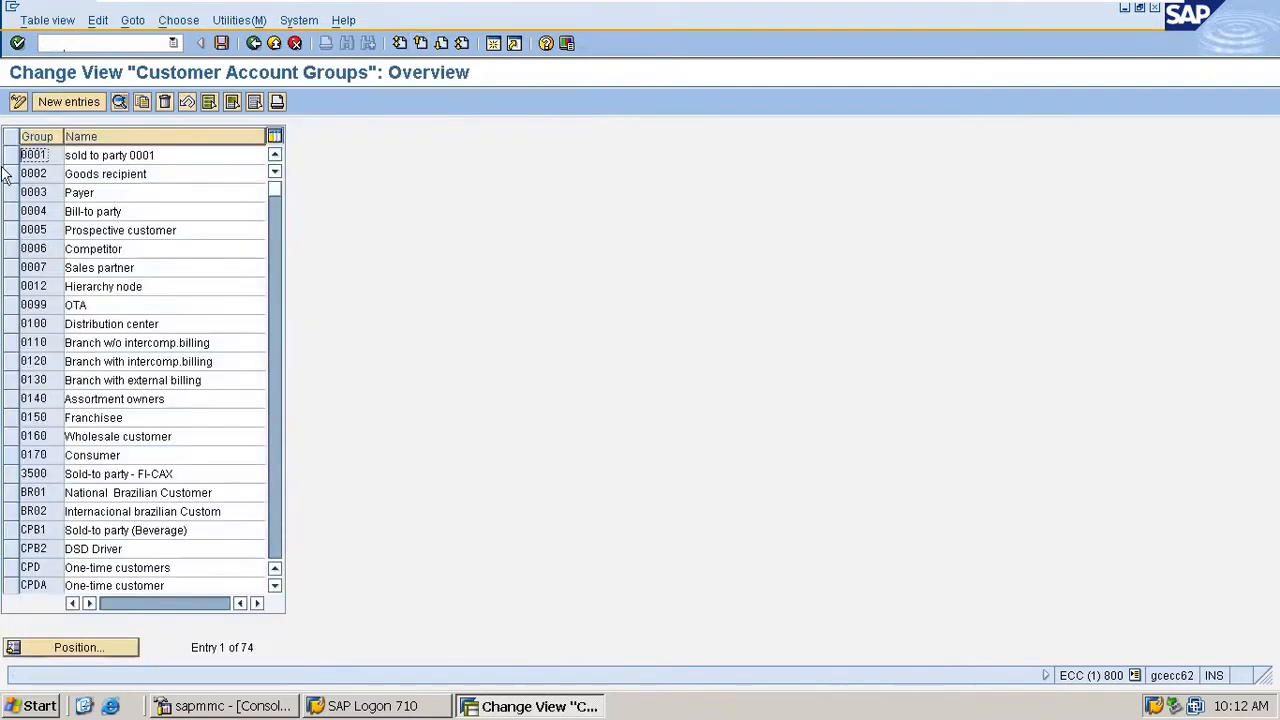
left_click_drag(48, 157, 1, 144)
left_click(10, 155)
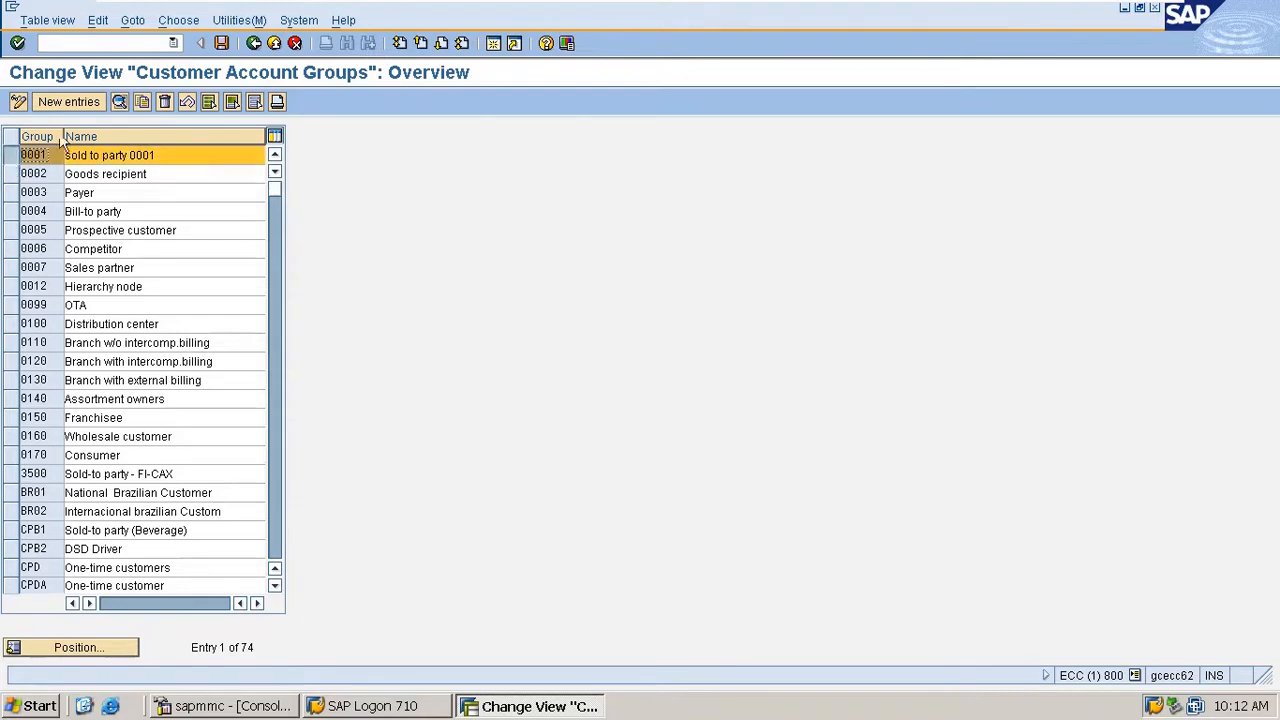
left_click(148, 102)
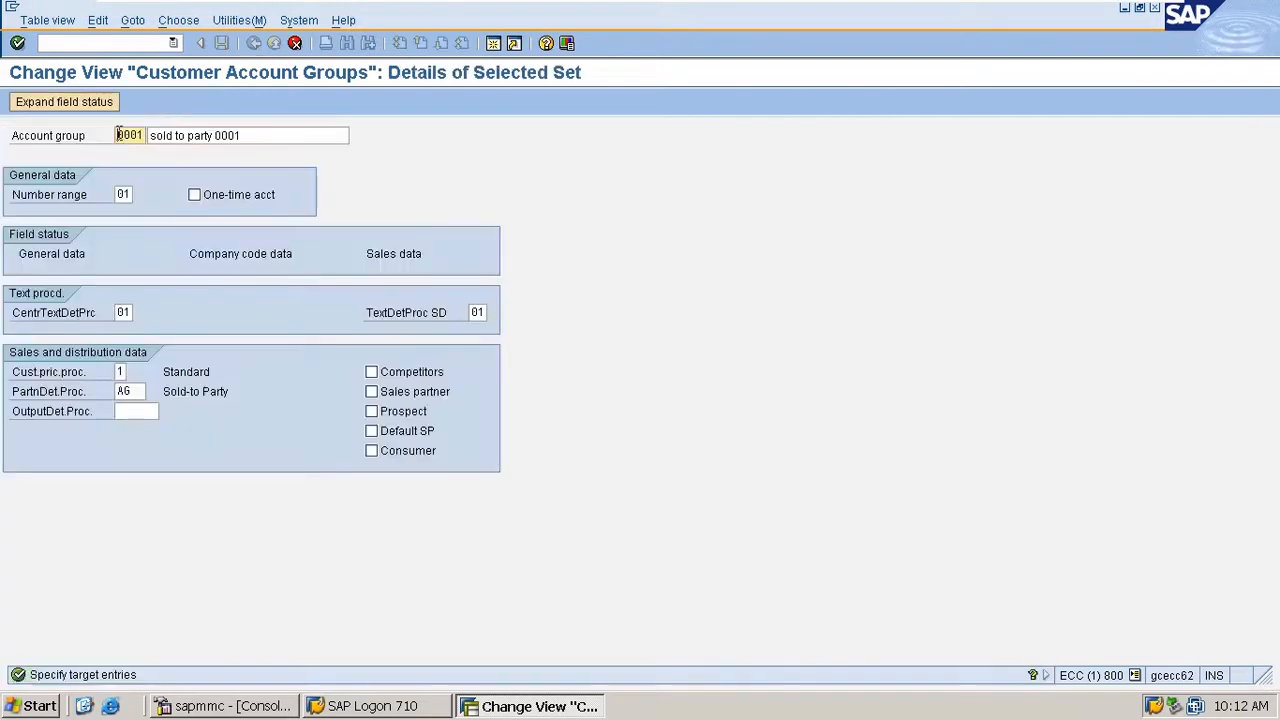
type("m100")
key("BackSpace")
key("BackSpace")
key("BackSpace")
key("BackSpace")
type("m100")
key("Tab")
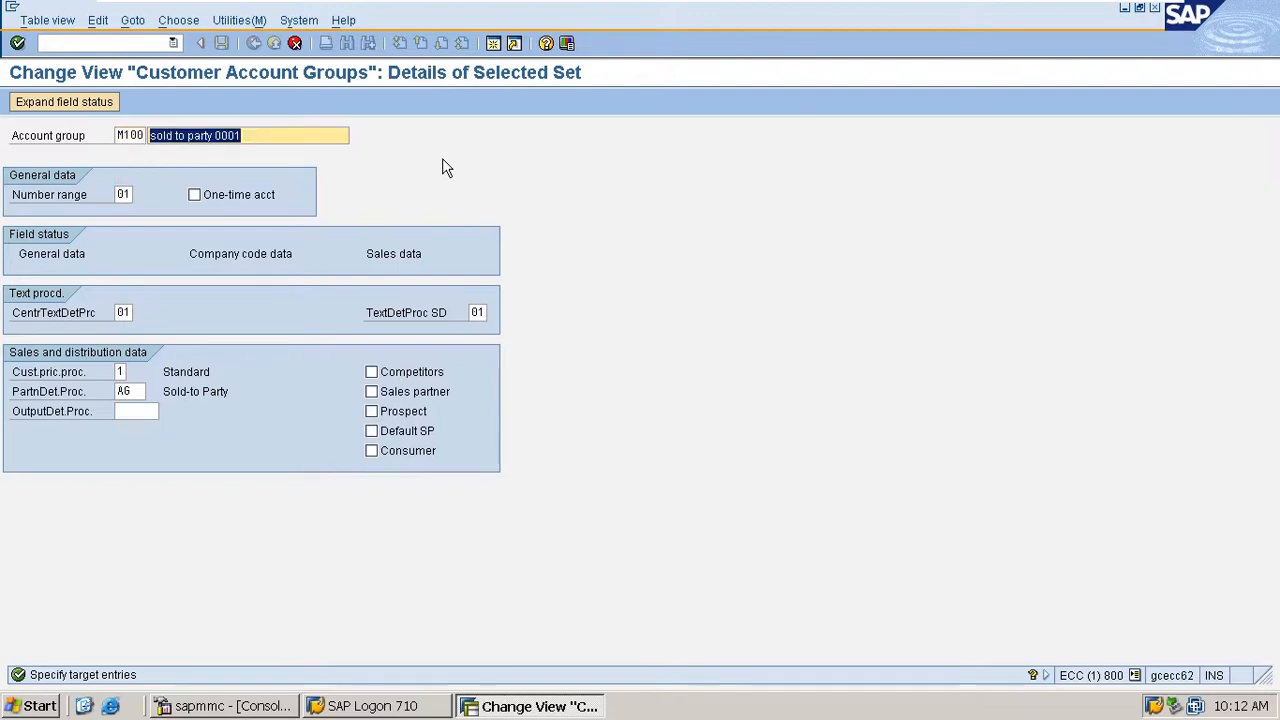
type("sold to ")
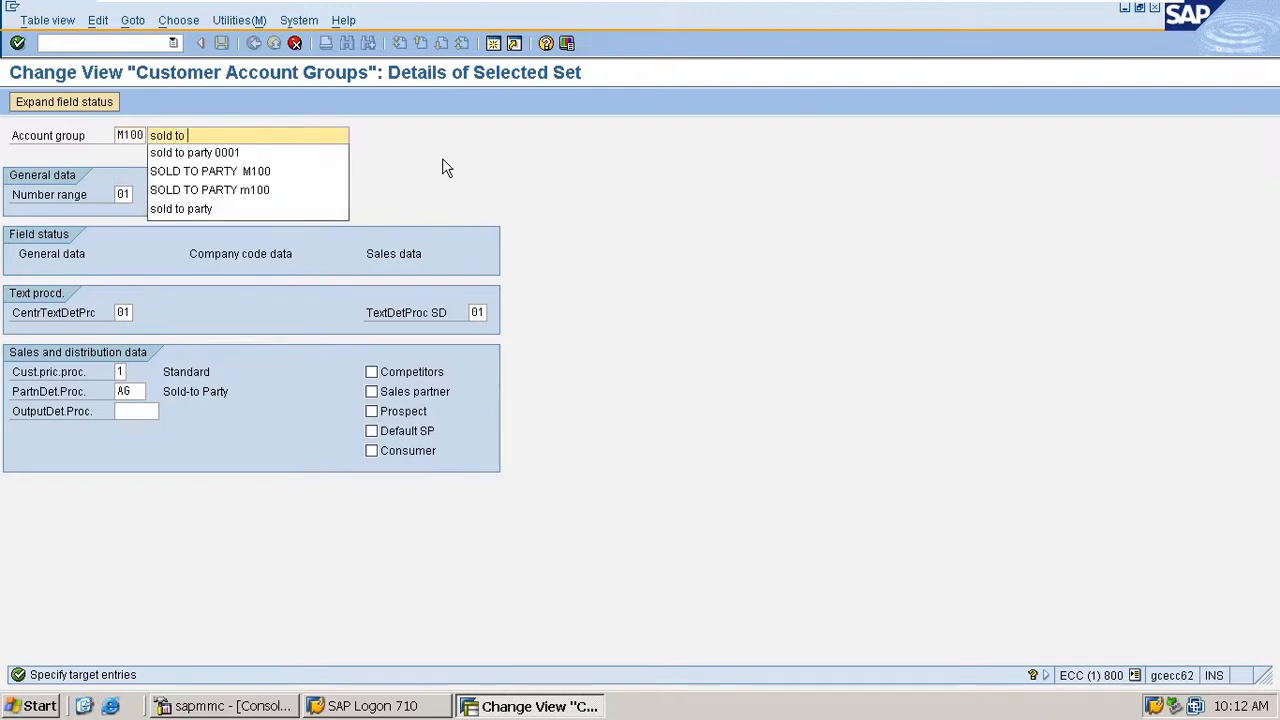
type("party")
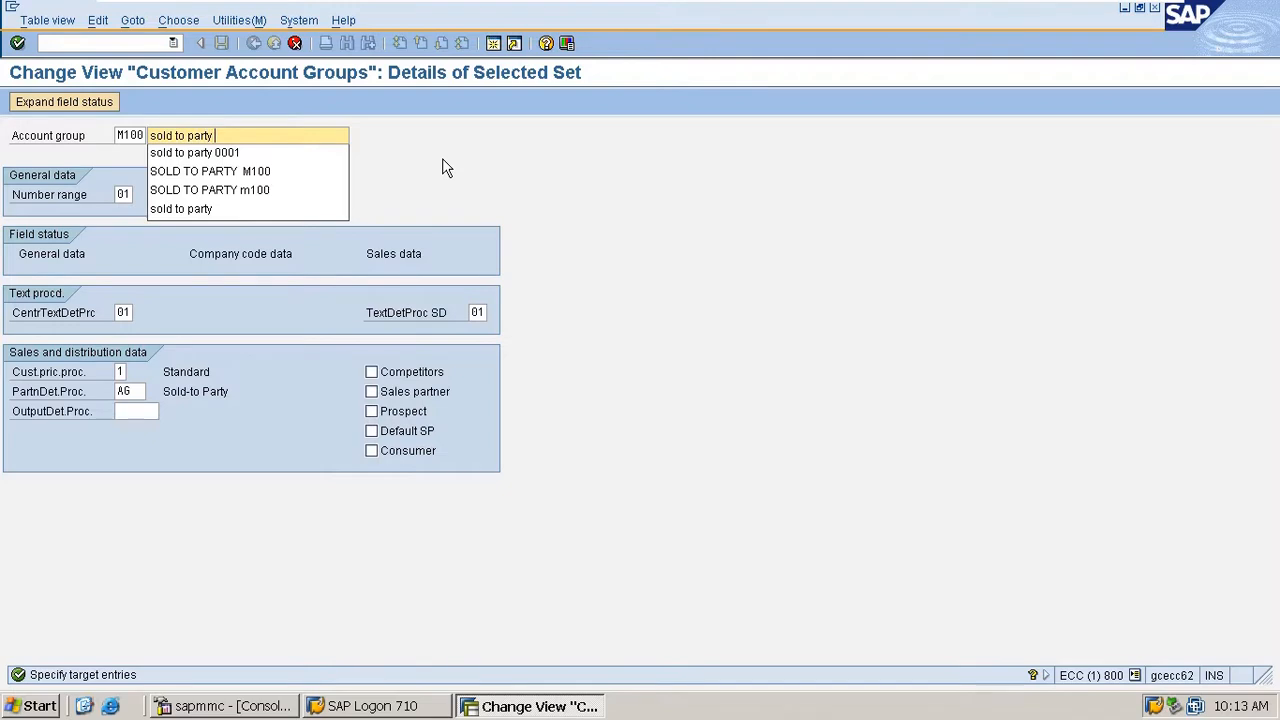
type(" m100")
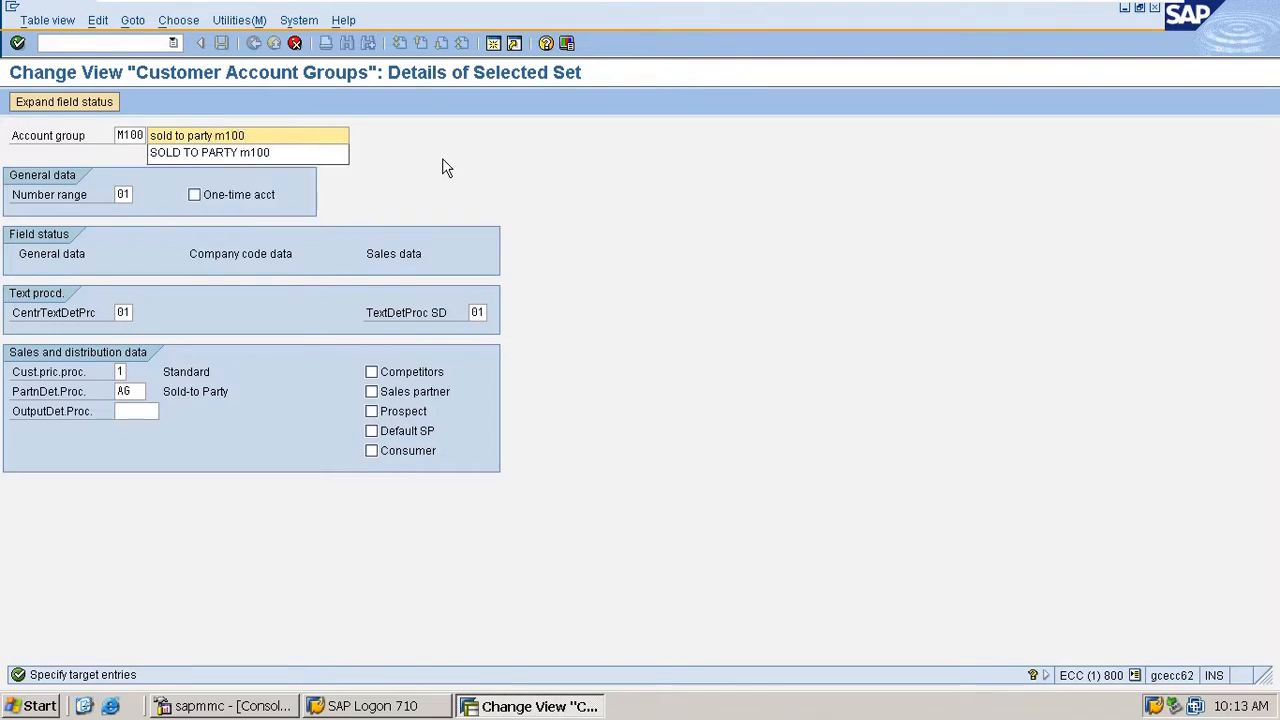
key("BackSpace")
key("BackSpace")
key("BackSpace")
key("BackSpace")
key("BackSpace")
key("BackSpace")
key("BackSpace")
key("BackSpace")
key("BackSpace")
key("BackSpace")
key("BackSpace")
key("BackSpace")
key("BackSpace")
key("BackSpace")
key("BackSpace")
key("BackSpace")
key("BackSpace")
key("BackSpace")
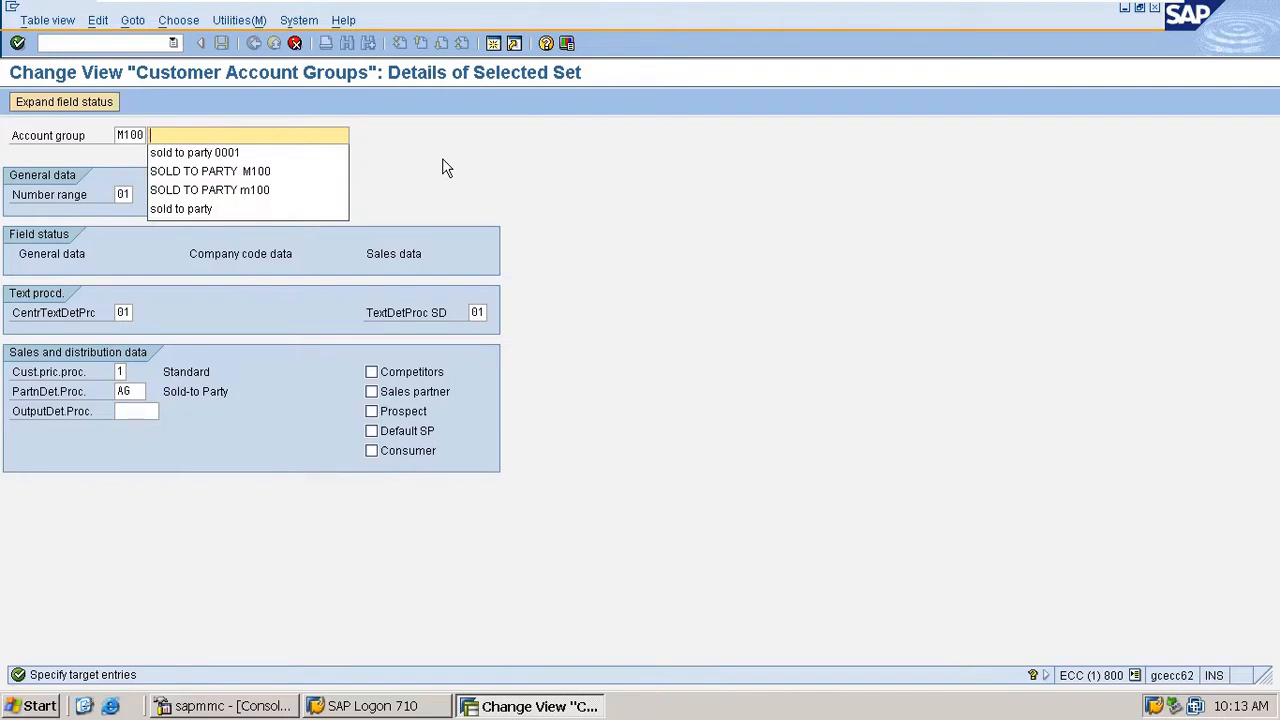
- Name the copied account group SOLD TO PARTY M100, complete the copy and save it
type("SOLD TO")
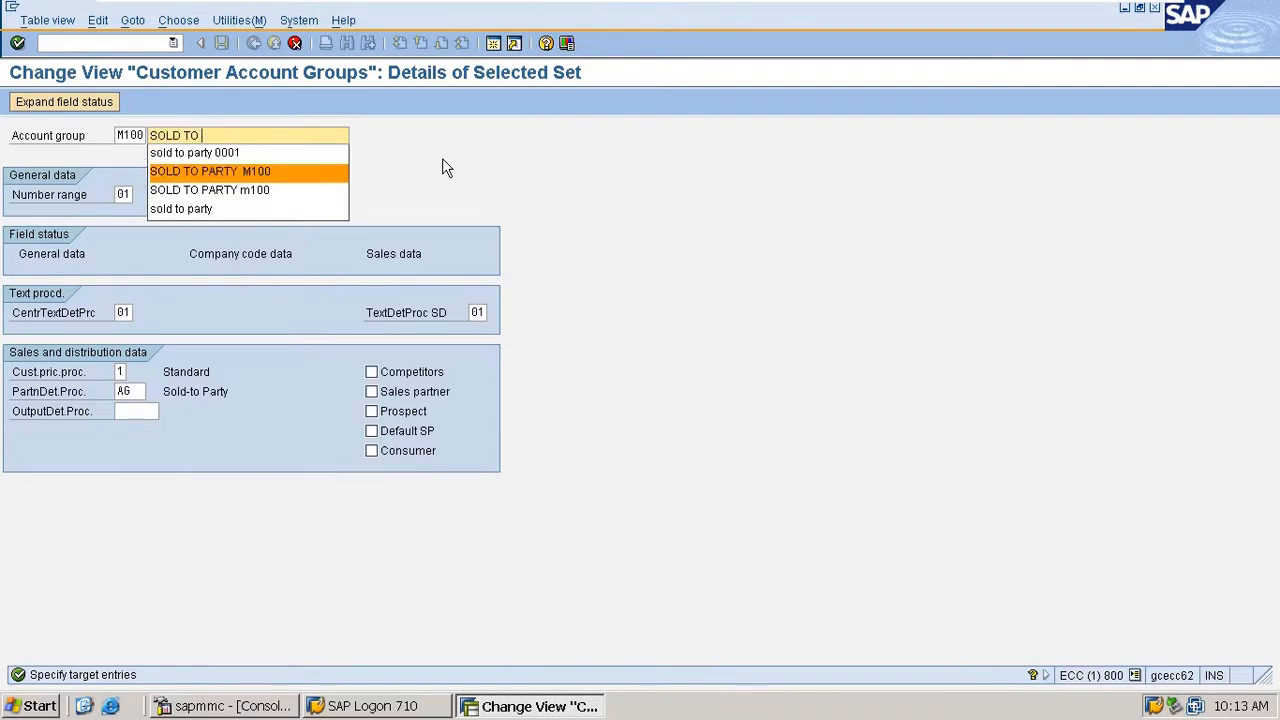
key("Return")
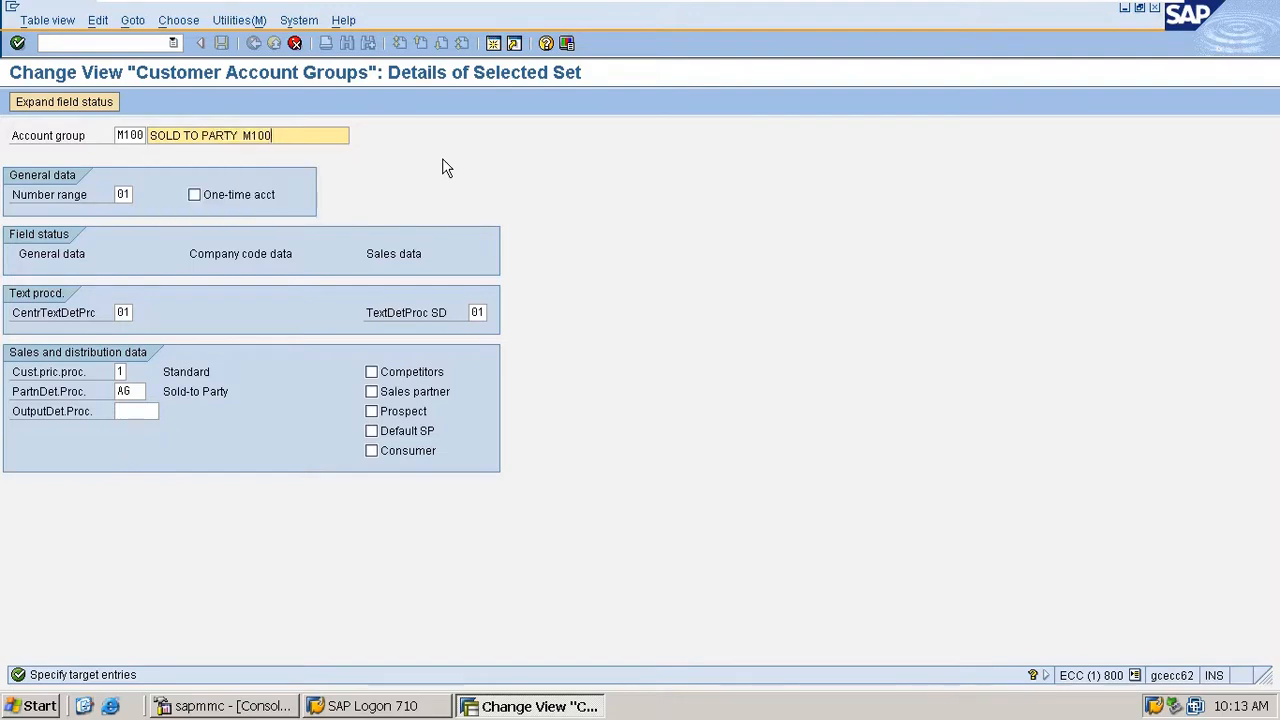
key("Return")
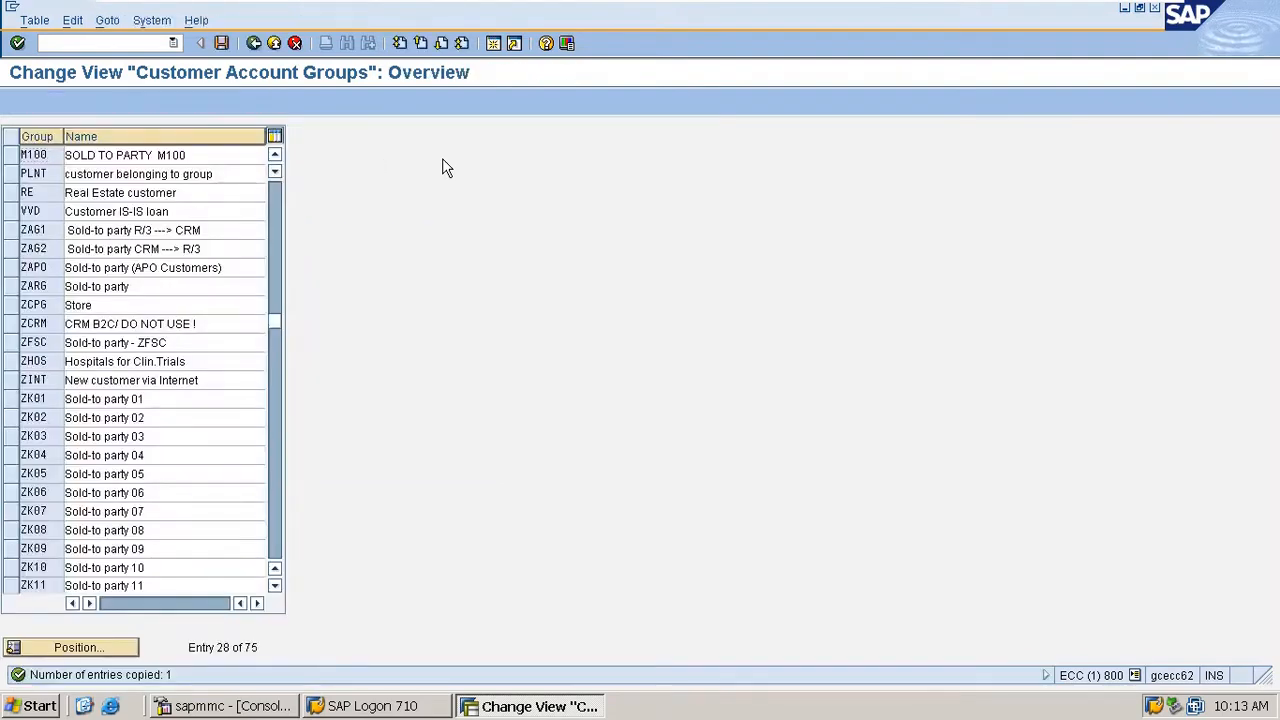
key("ctrl+s")
key("Return")
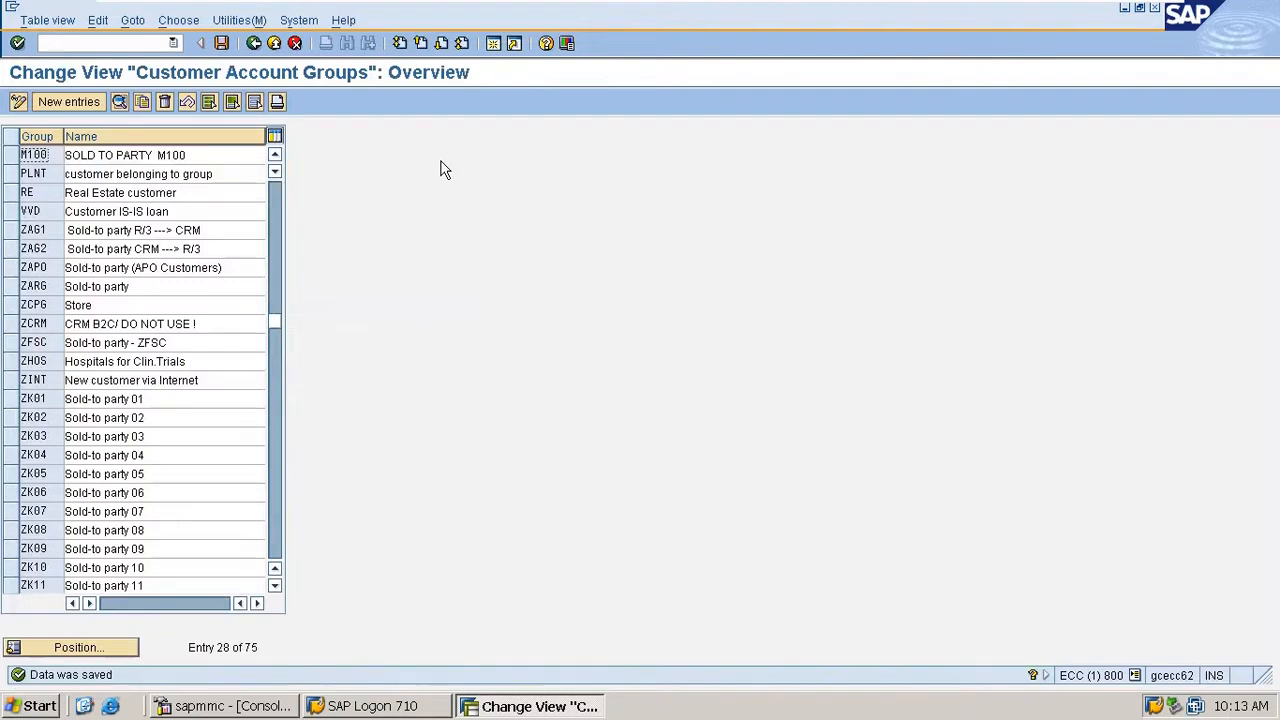
- Open the details of account group M100 and examine its number range and one-time account settings
double_click(46, 159)
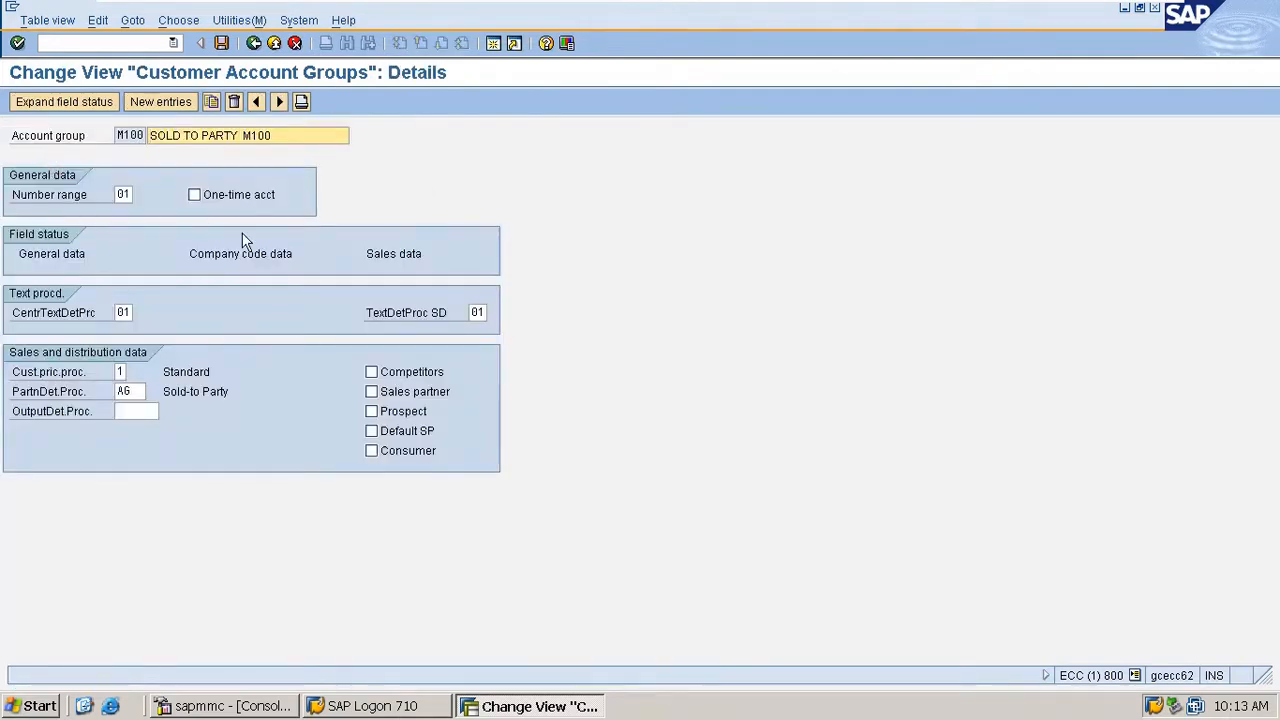
left_click(121, 194)
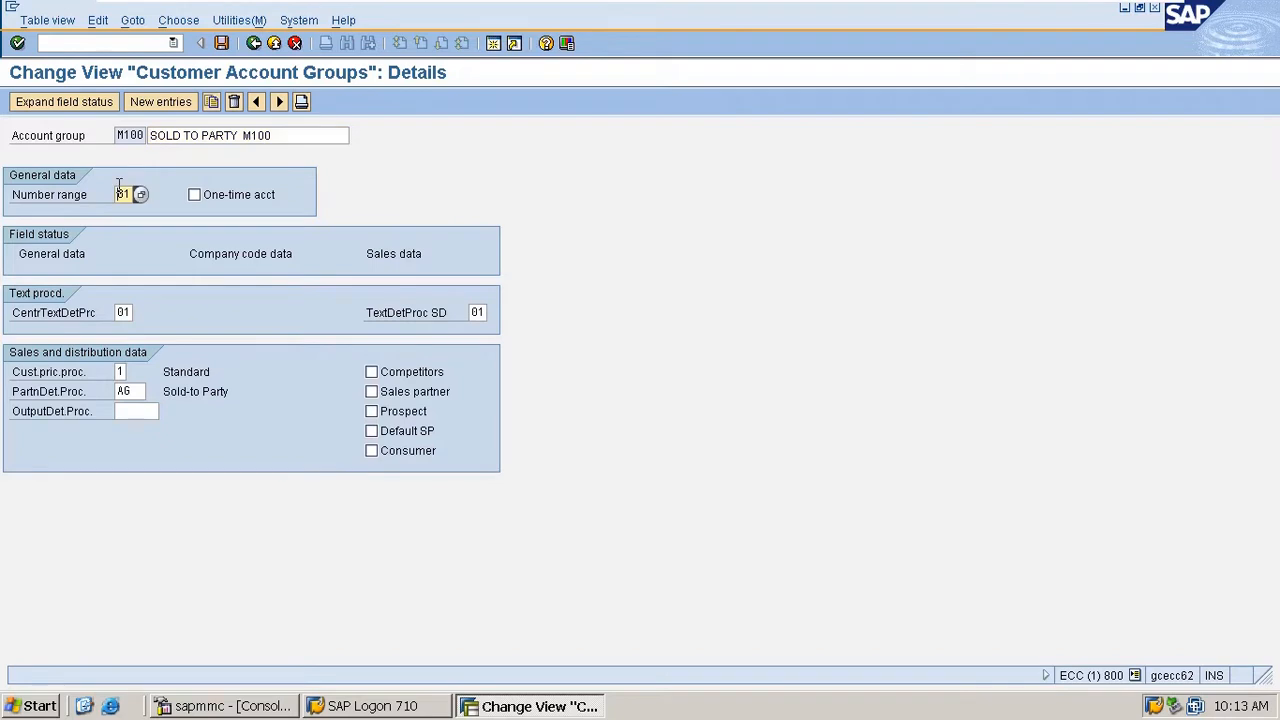
left_click(196, 196)
left_click(118, 197)
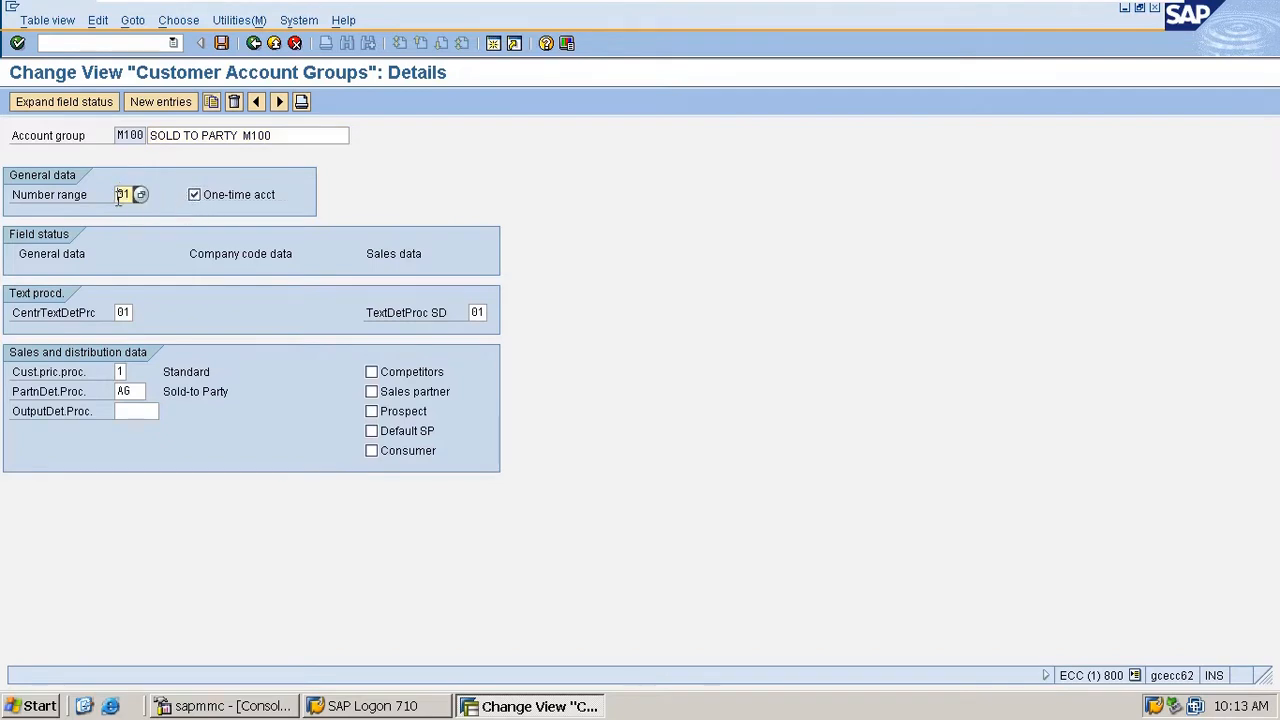
left_click(195, 195)
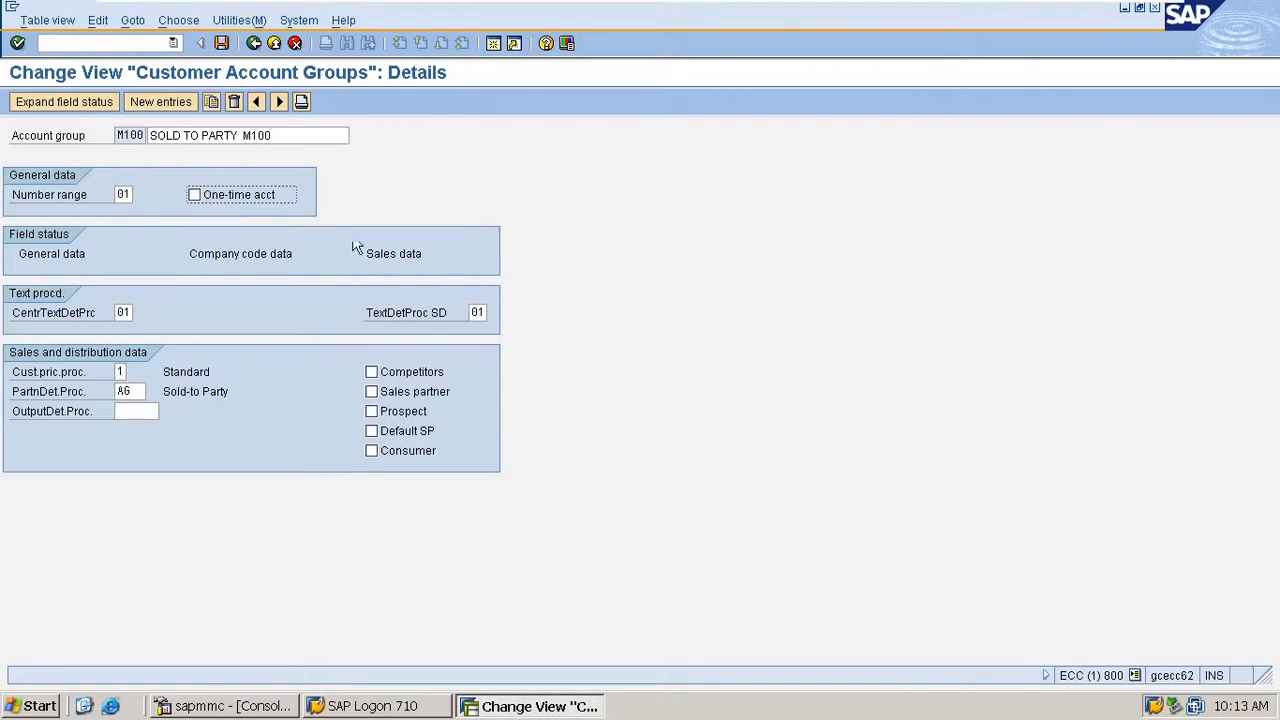
left_click(87, 201)
- Save the account group, open Customer Number Ranges in a new session and review its intervals in change mode
left_click(85, 42)
key("ctrl+s")
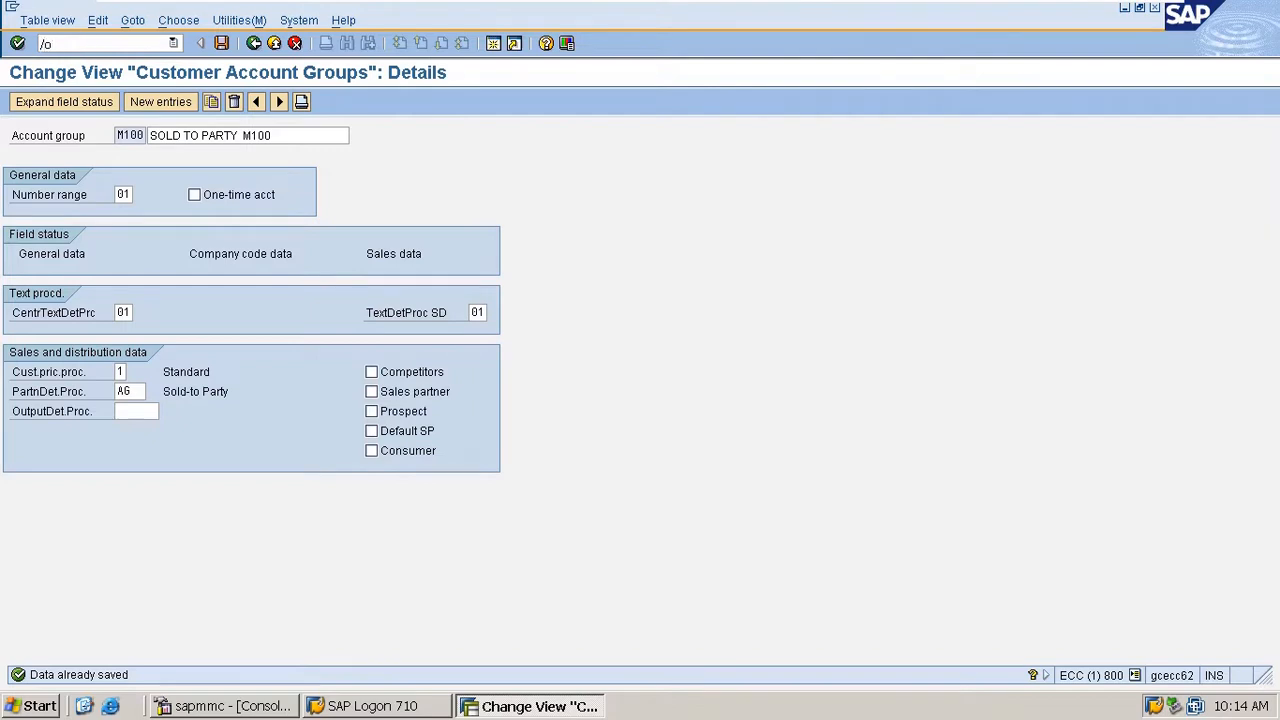
type("n1")
key("Return")
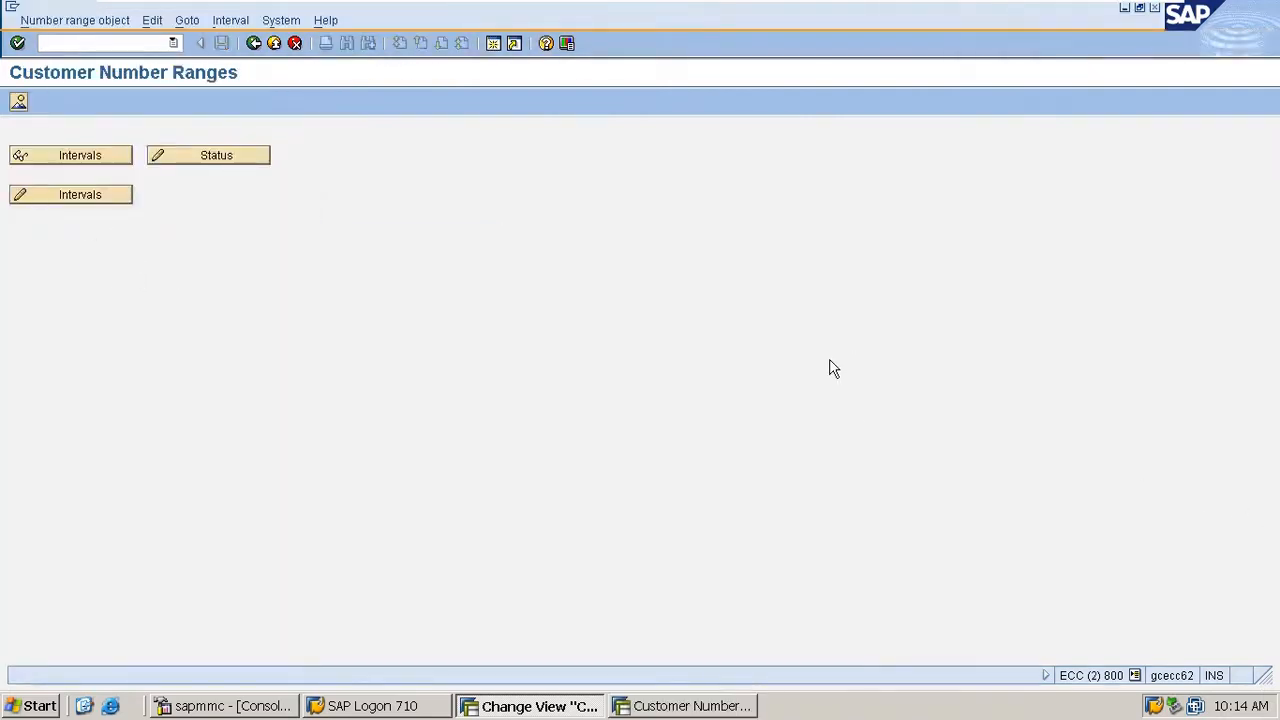
left_click(40, 198)
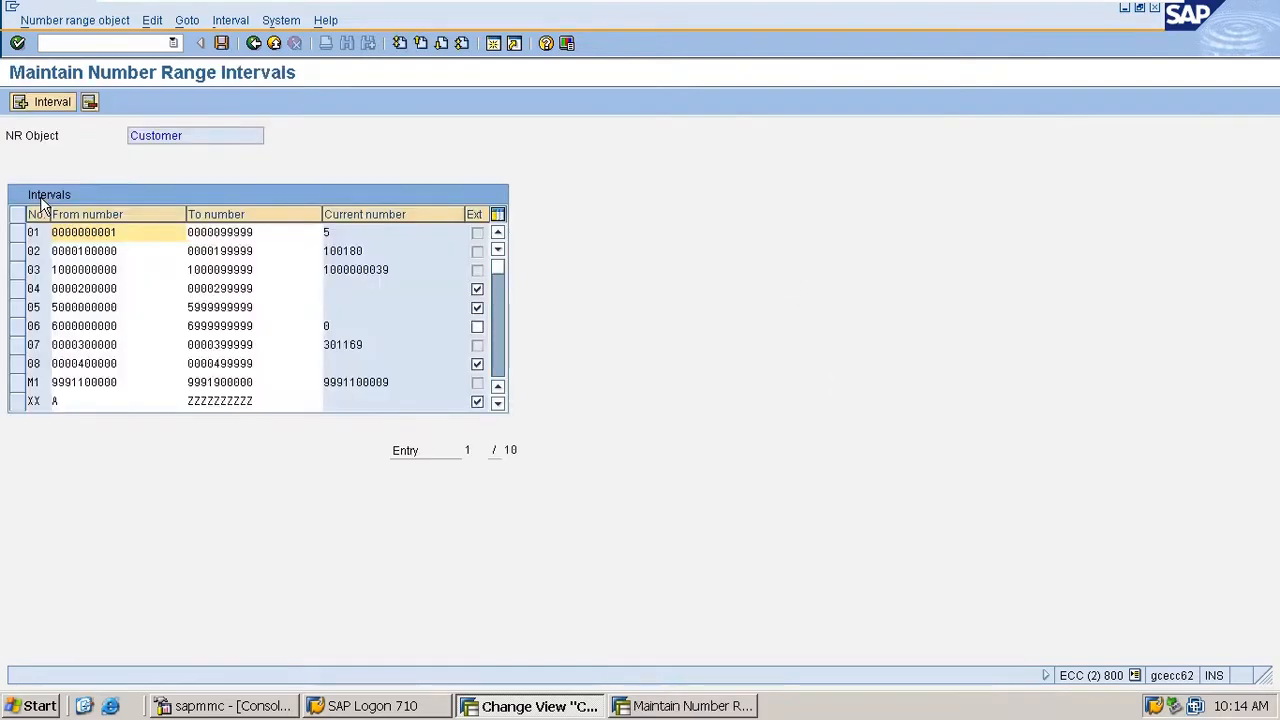
scroll(70, 374, "down", 3)
scroll(70, 374, "up", 2)
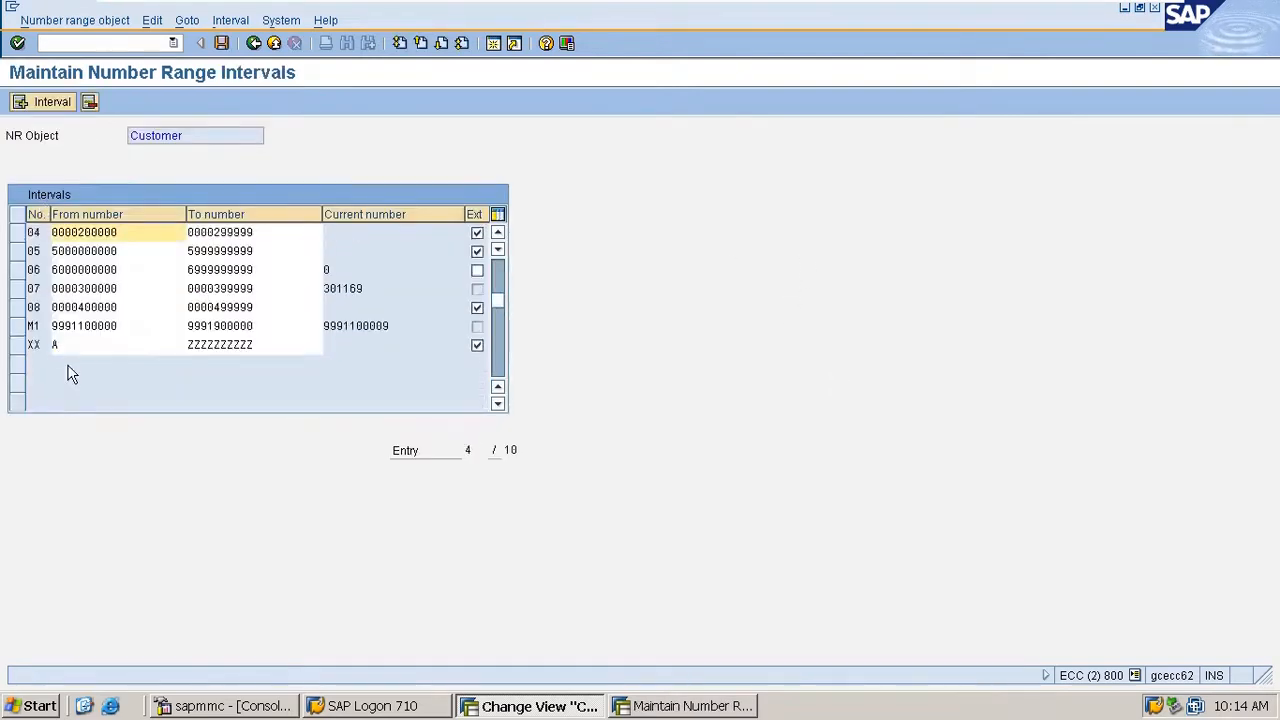
left_click(52, 102)
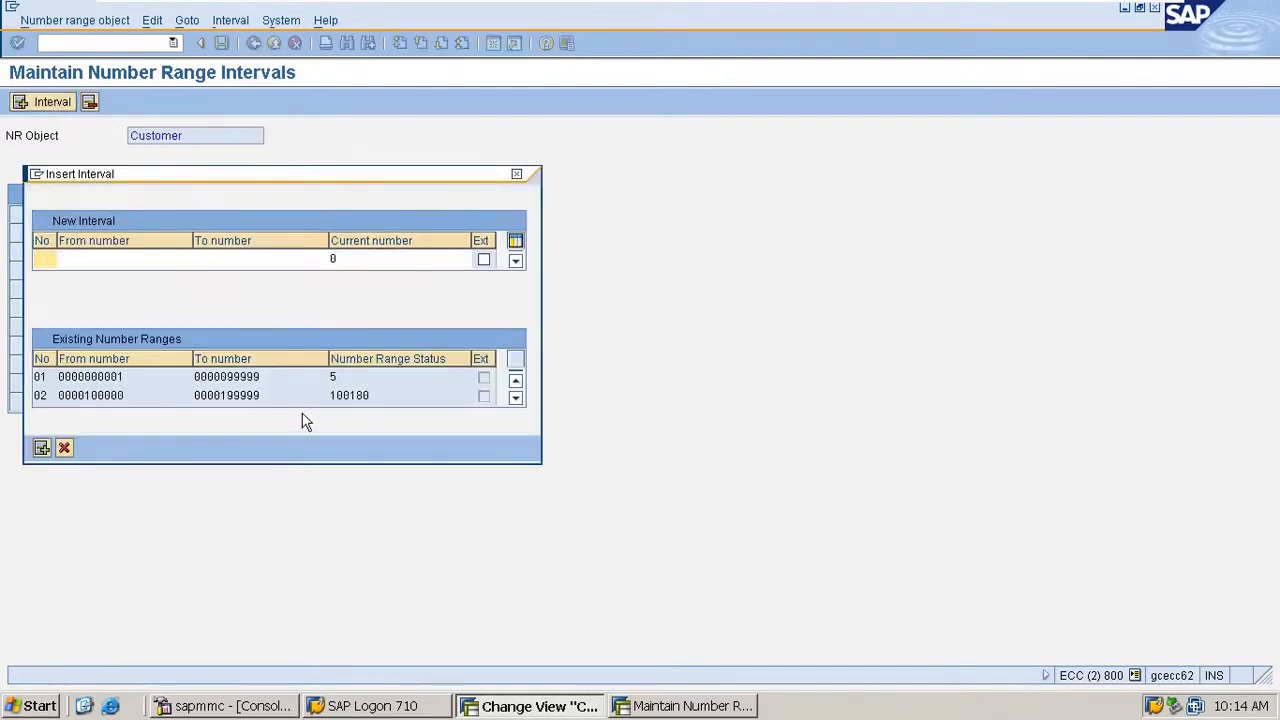
type("02")
key("BackSpace")
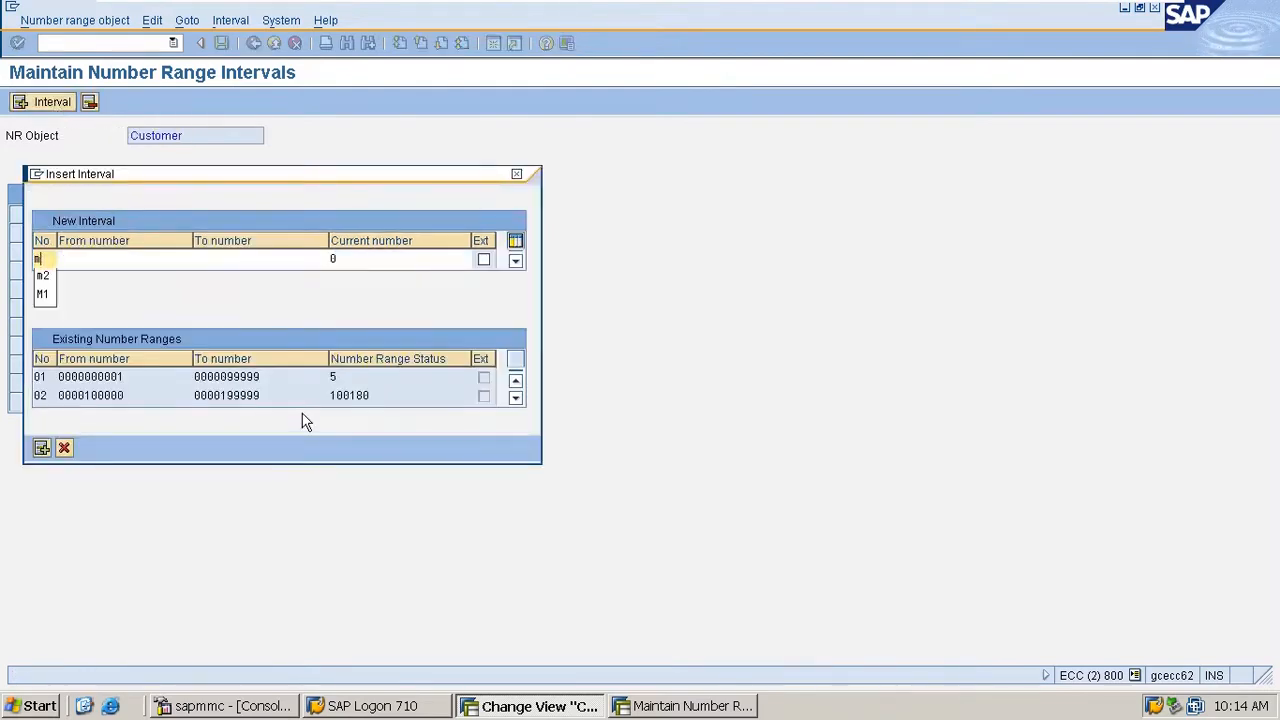
type("2")
key("Tab")
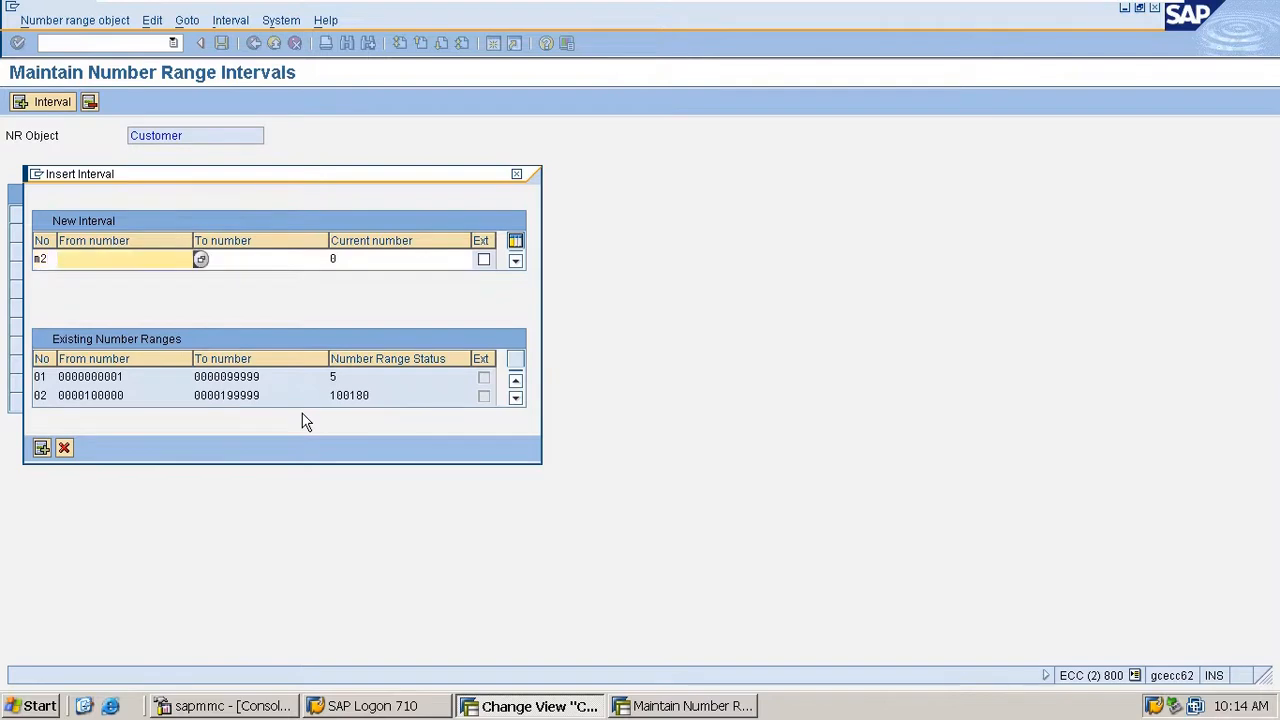
key("Down")
key("Down")
key("Return")
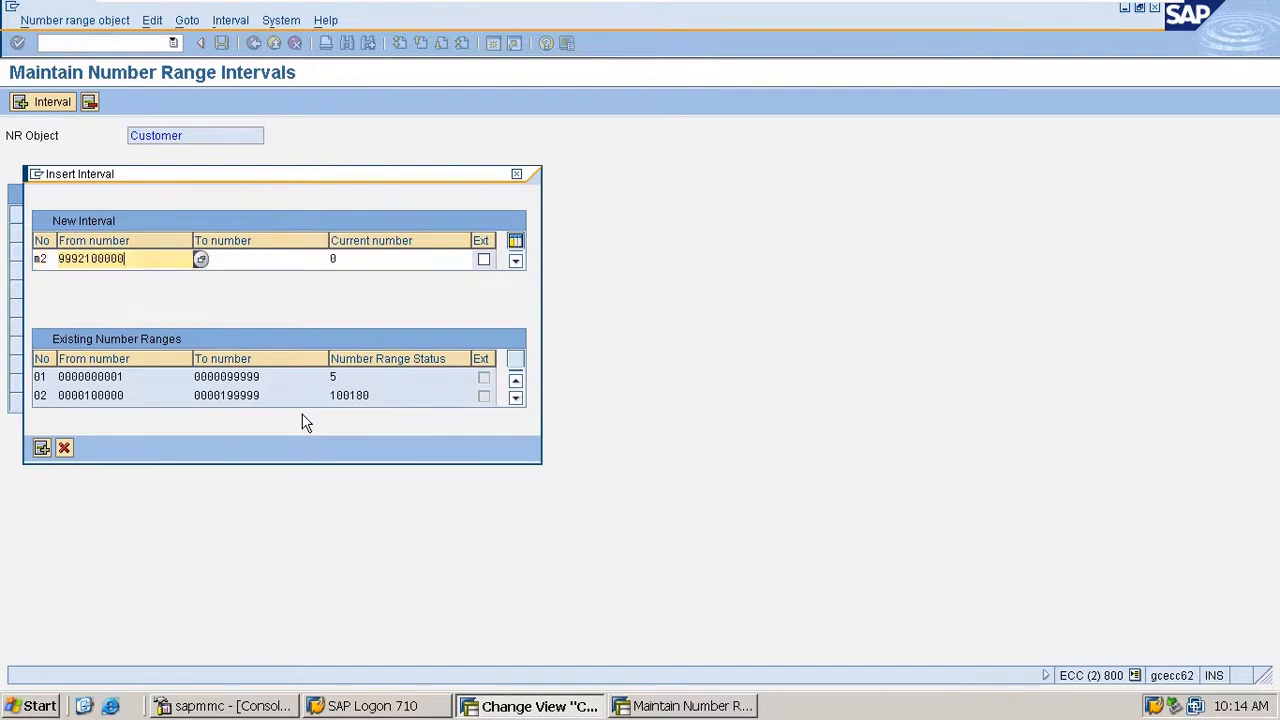
key("Tab")
key("Down")
key("Down")
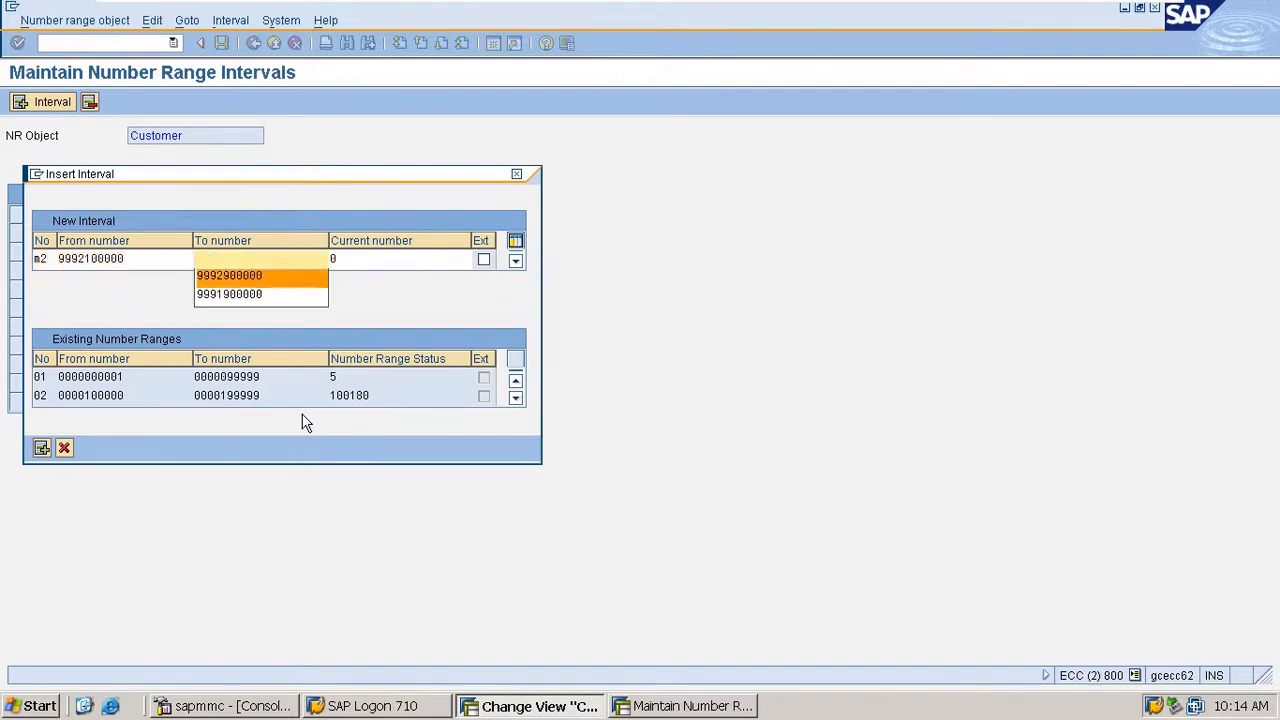
key("Return")
key("Return")
key("ctrl+s")
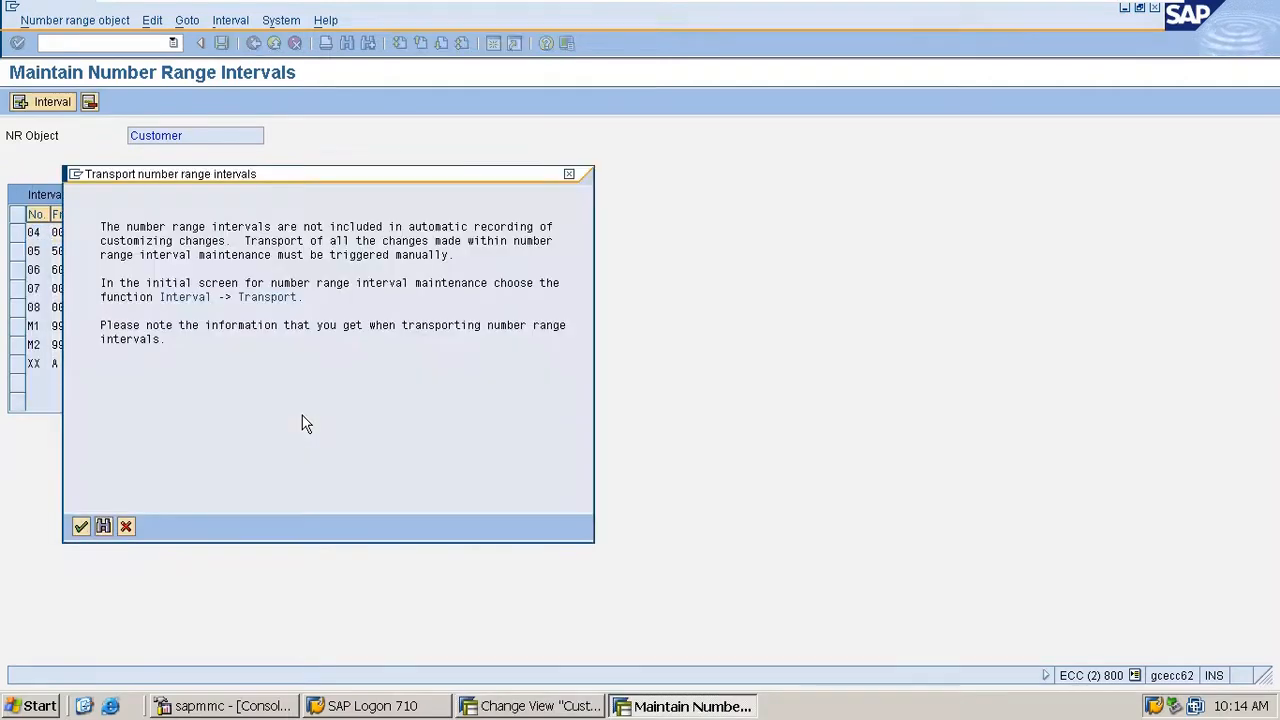
key("Return")
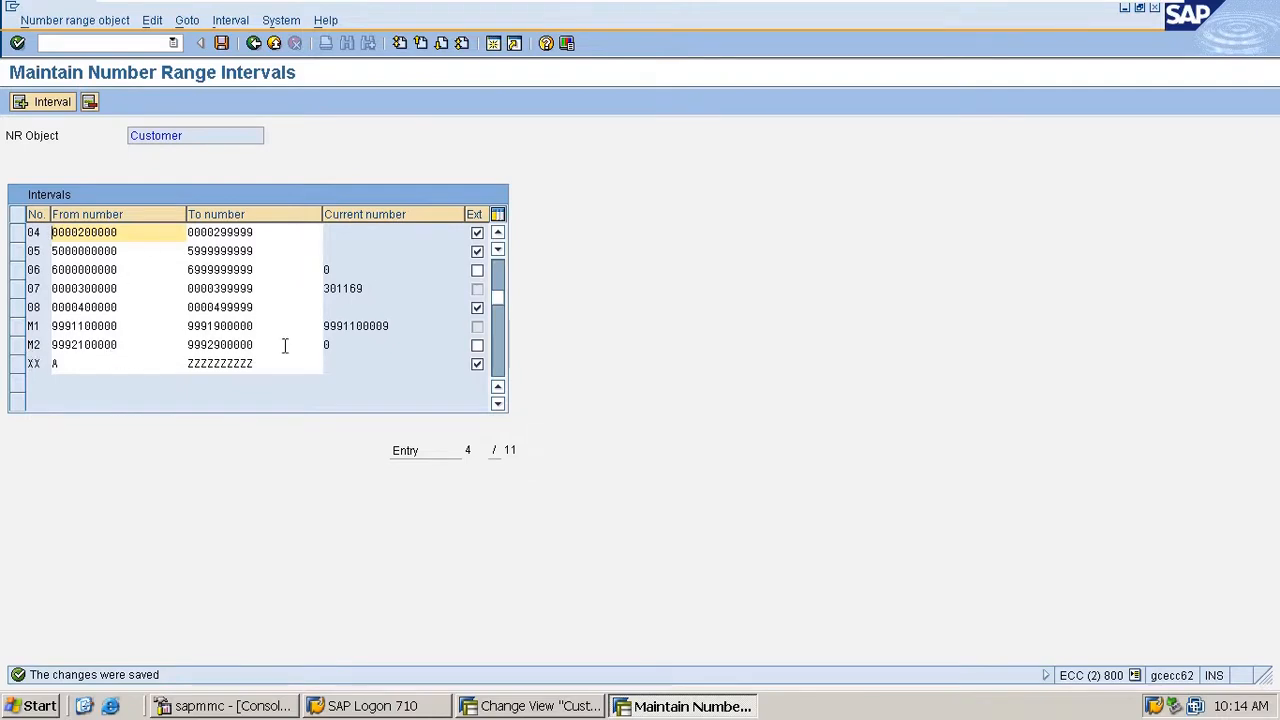
- Reopen the customer intervals in change mode, switch external numbering for M2 on and off again, and save
left_click(253, 44)
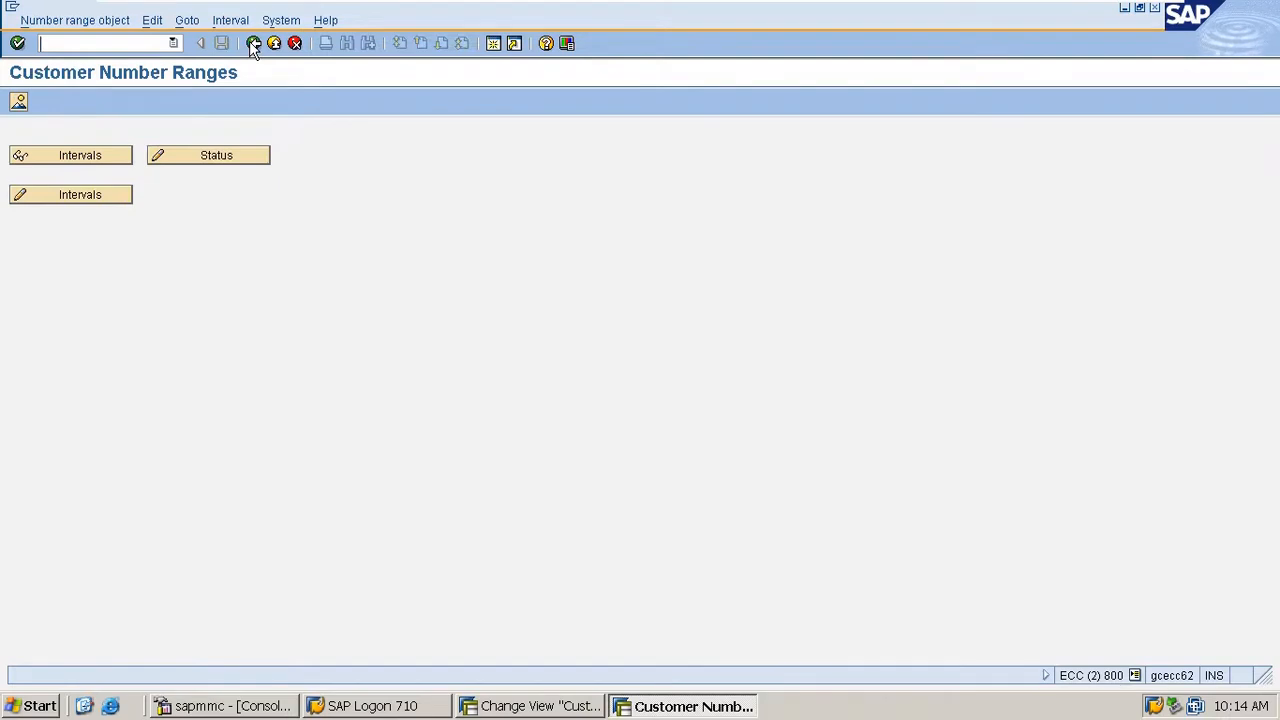
left_click(80, 192)
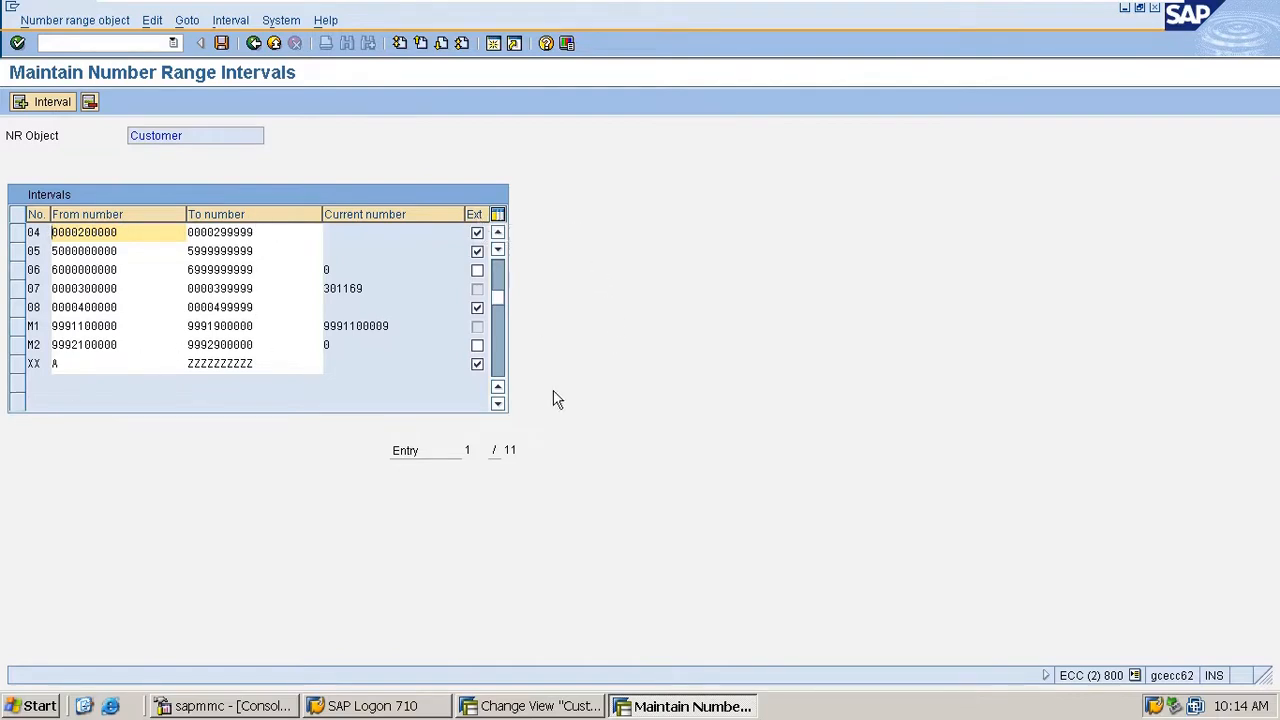
left_click(476, 349)
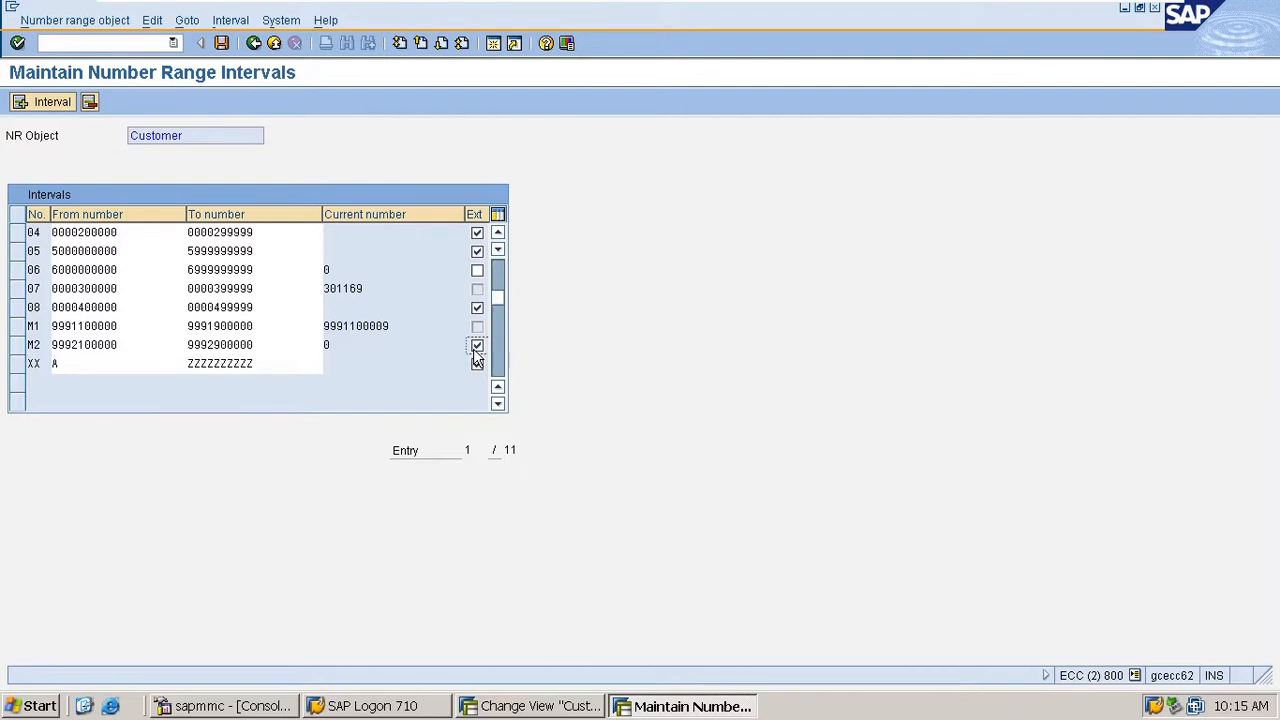
left_click(476, 347)
left_click(477, 363)
key("ctrl+s")
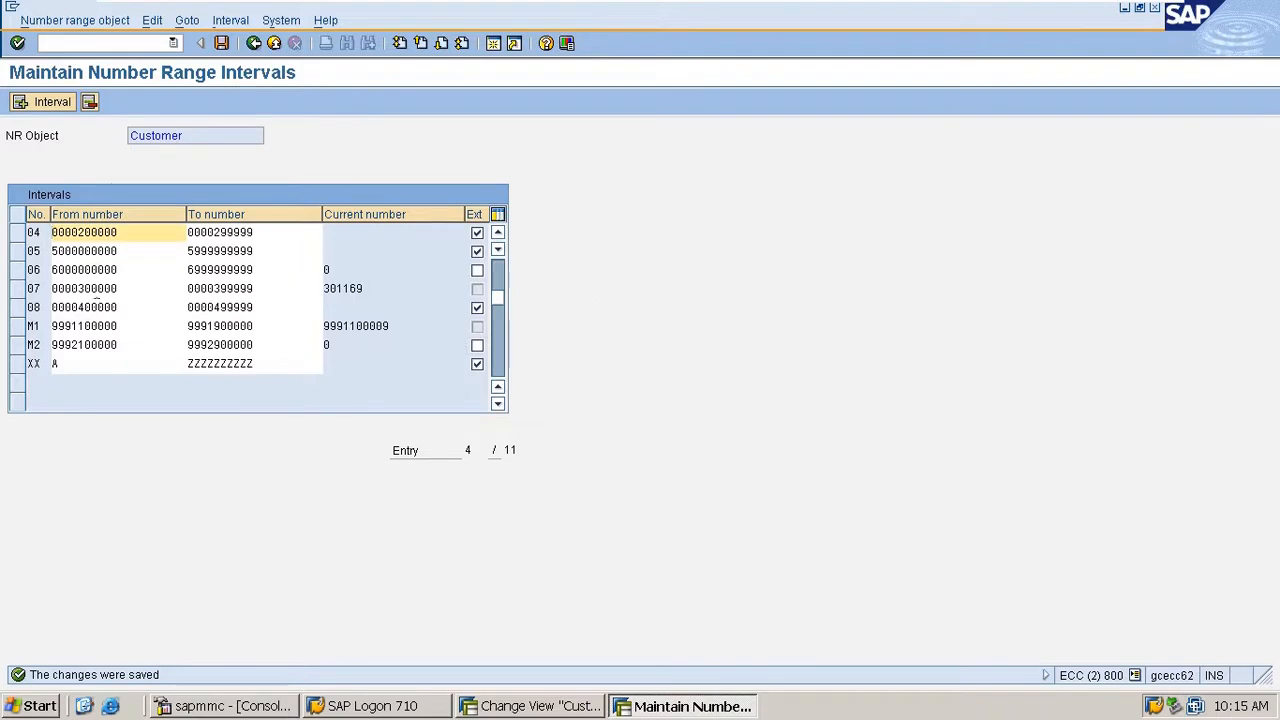
- Examine interval 01 and its external assignment flag, reopening the customer intervals in change mode
scroll(190, 320, "up", 1)
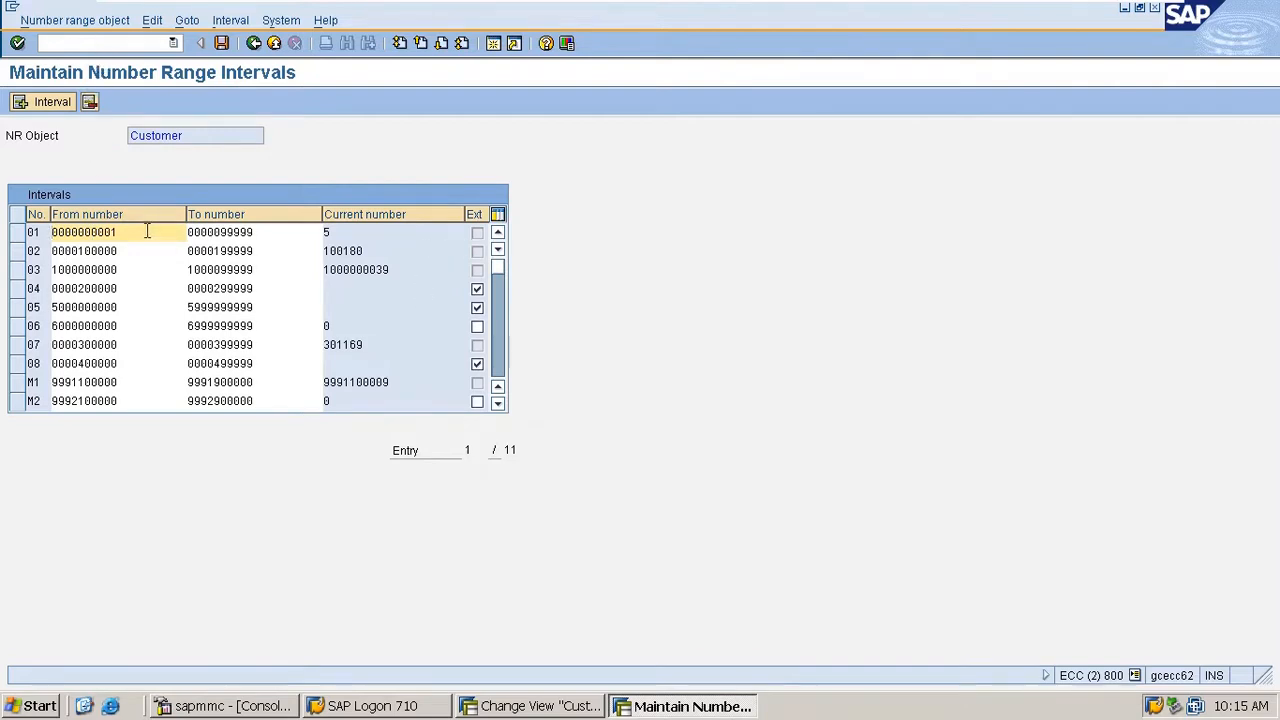
left_click(34, 232)
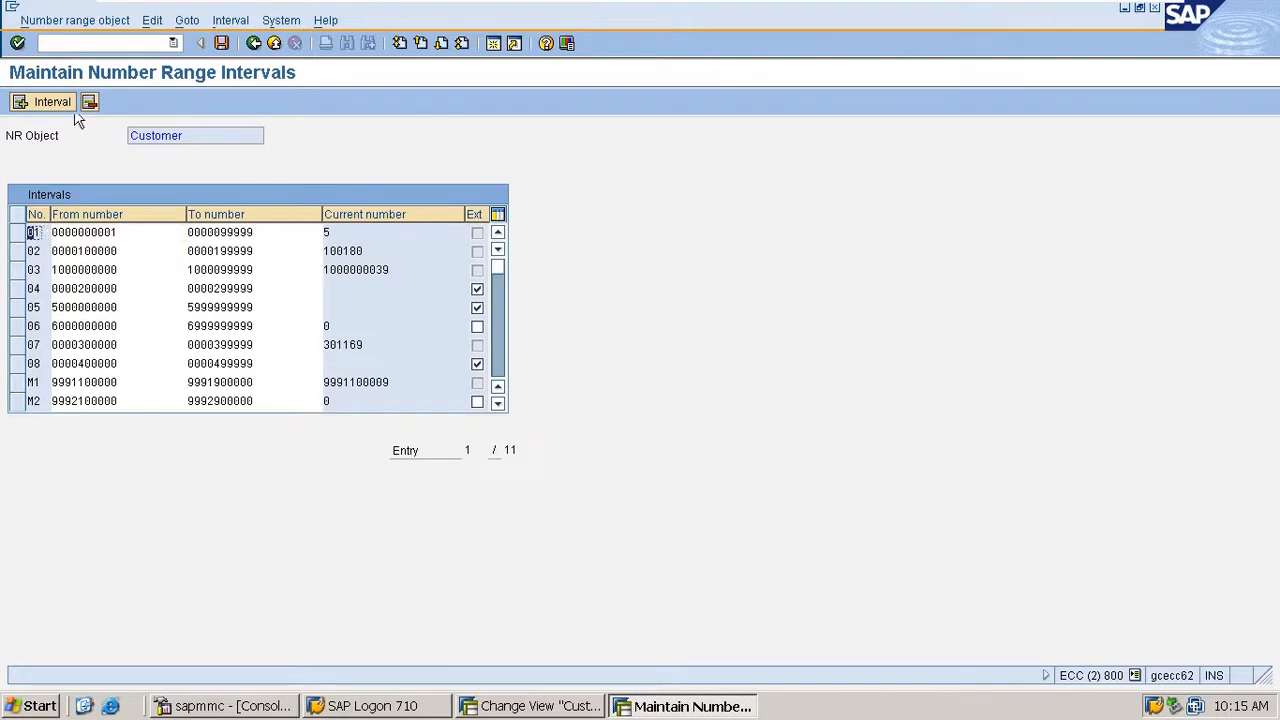
left_click(253, 43)
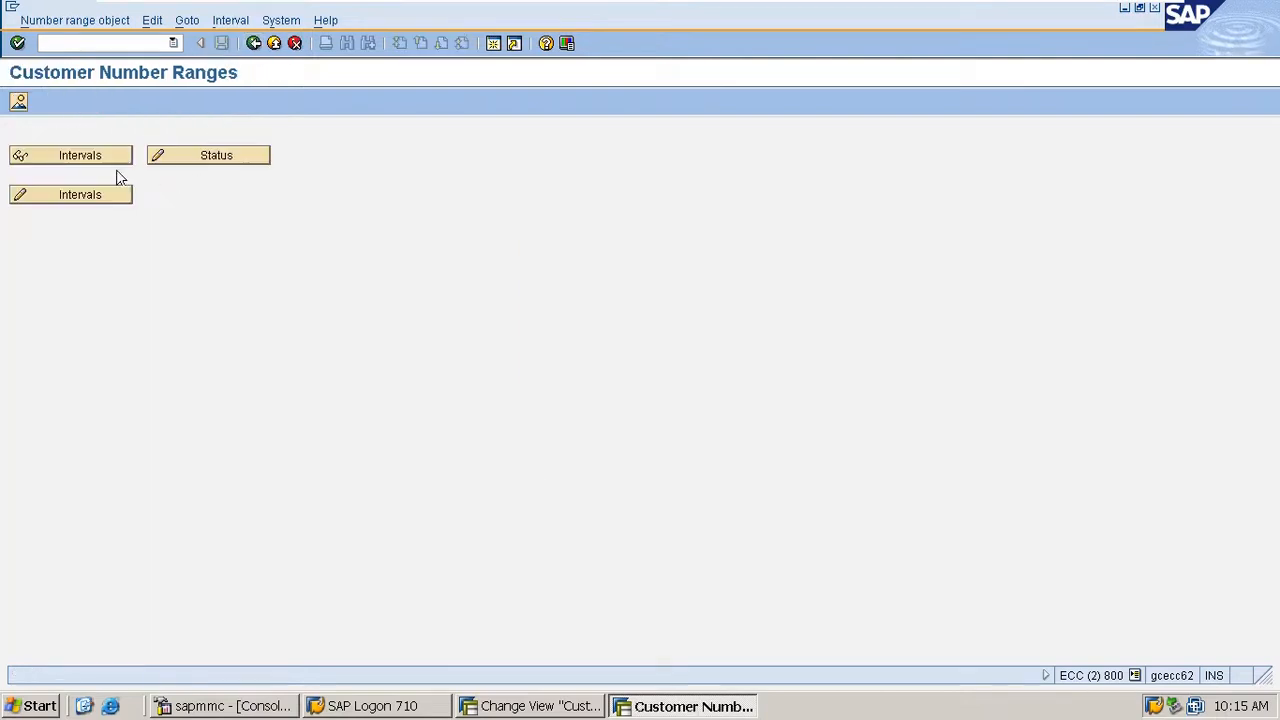
left_click(89, 196)
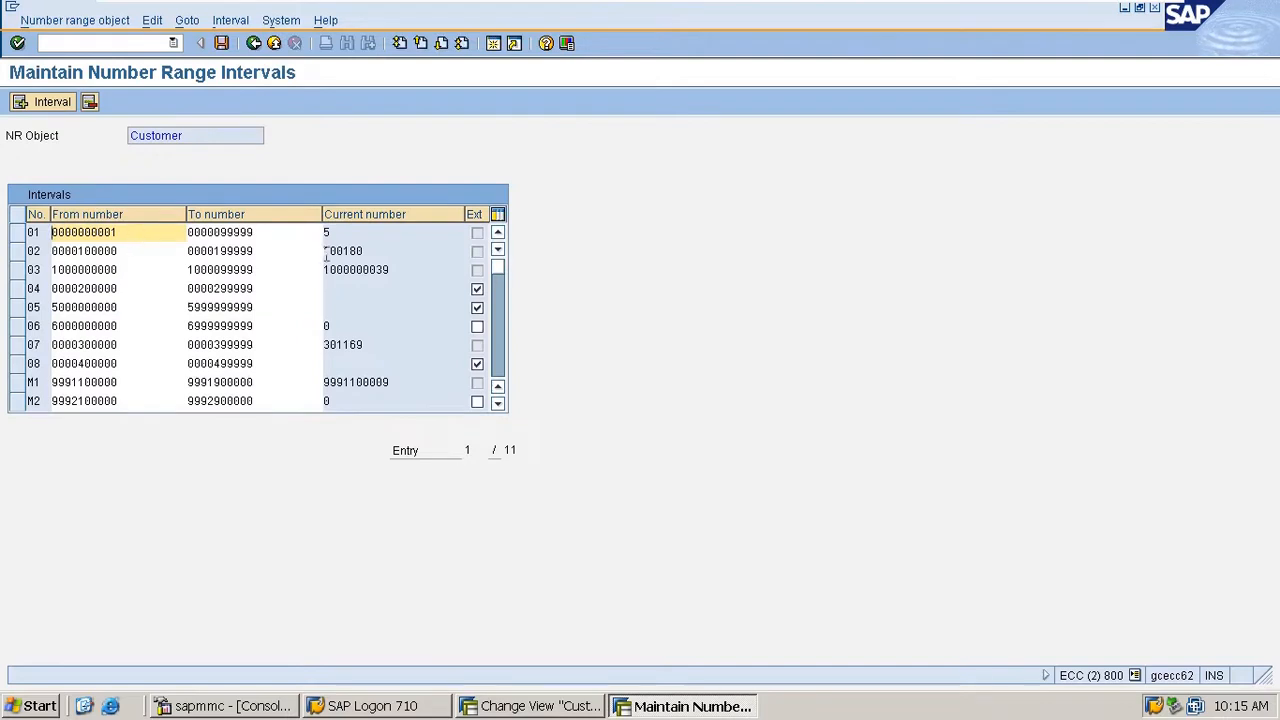
left_click(477, 236)
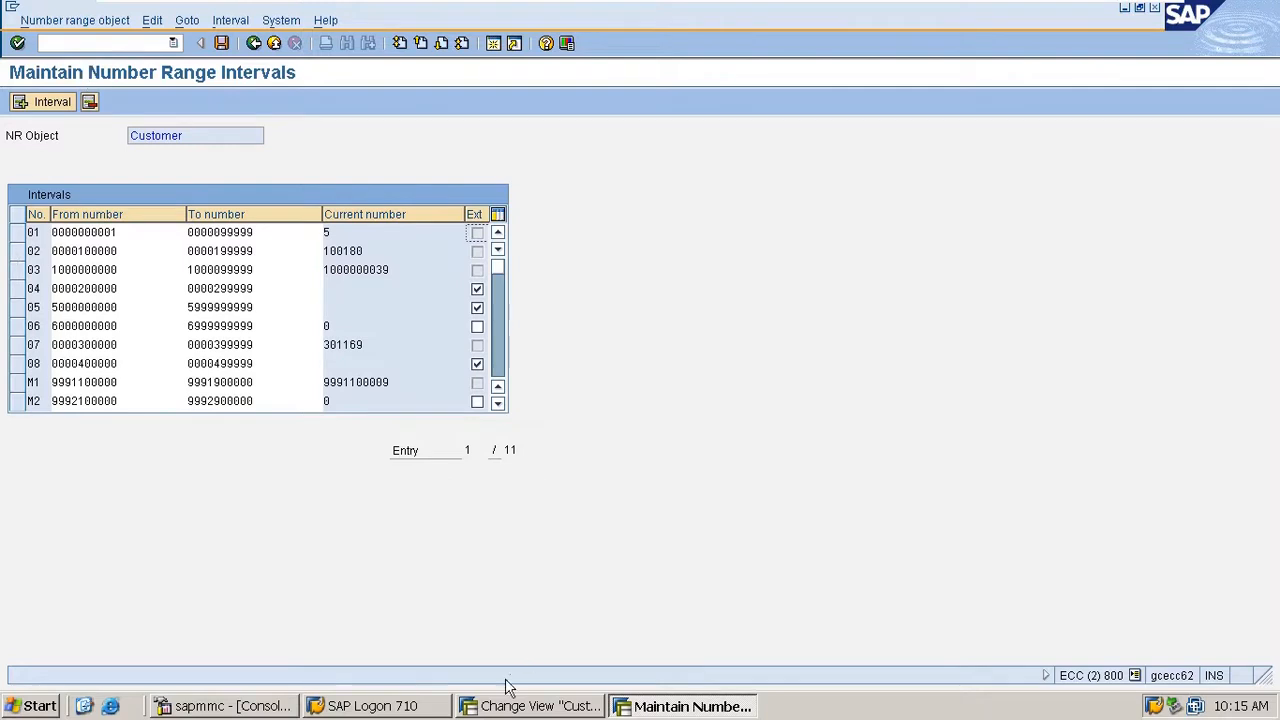
- In the Customer Account Groups session, locate group 0001, open its details and check its assigned number range
left_click(524, 706)
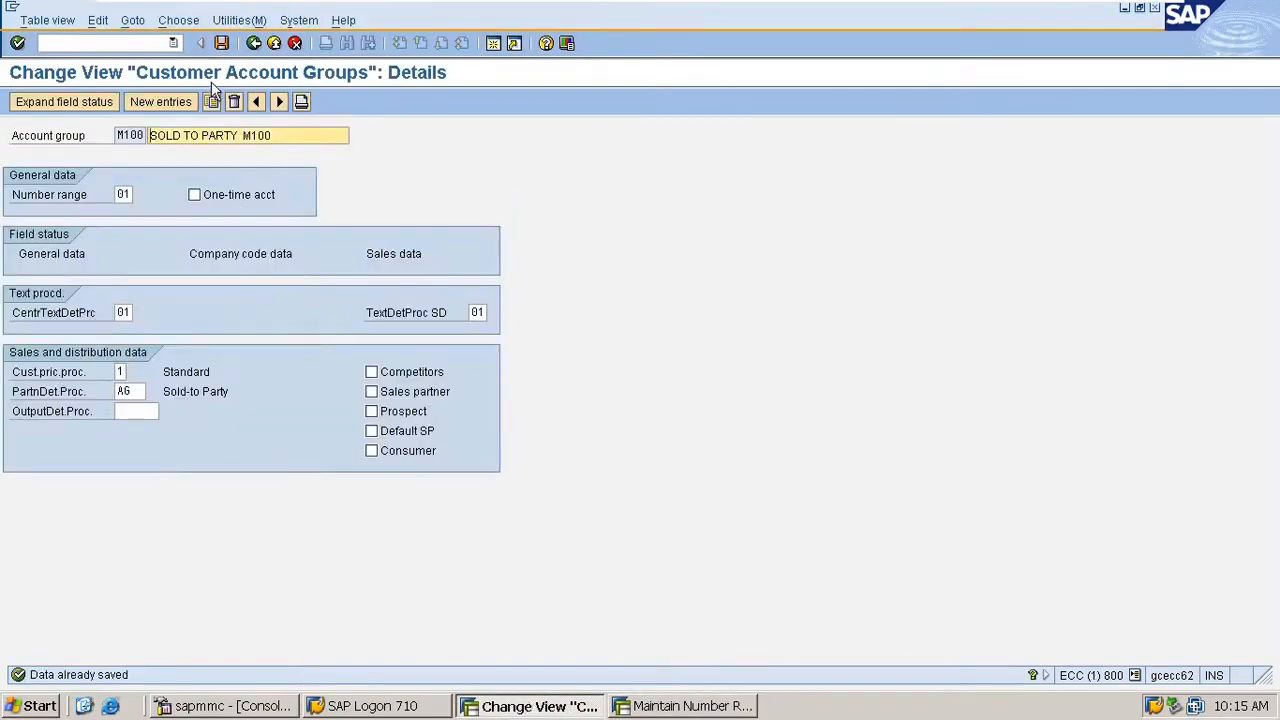
left_click(254, 43)
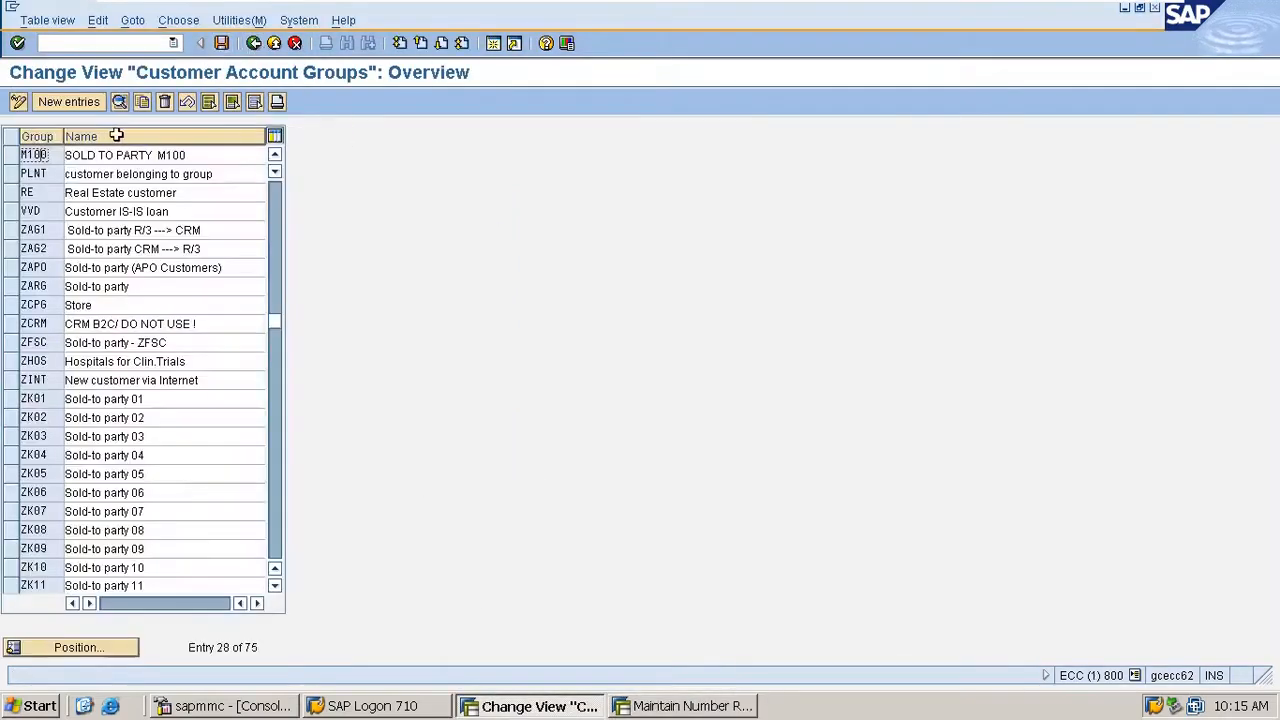
left_click(113, 650)
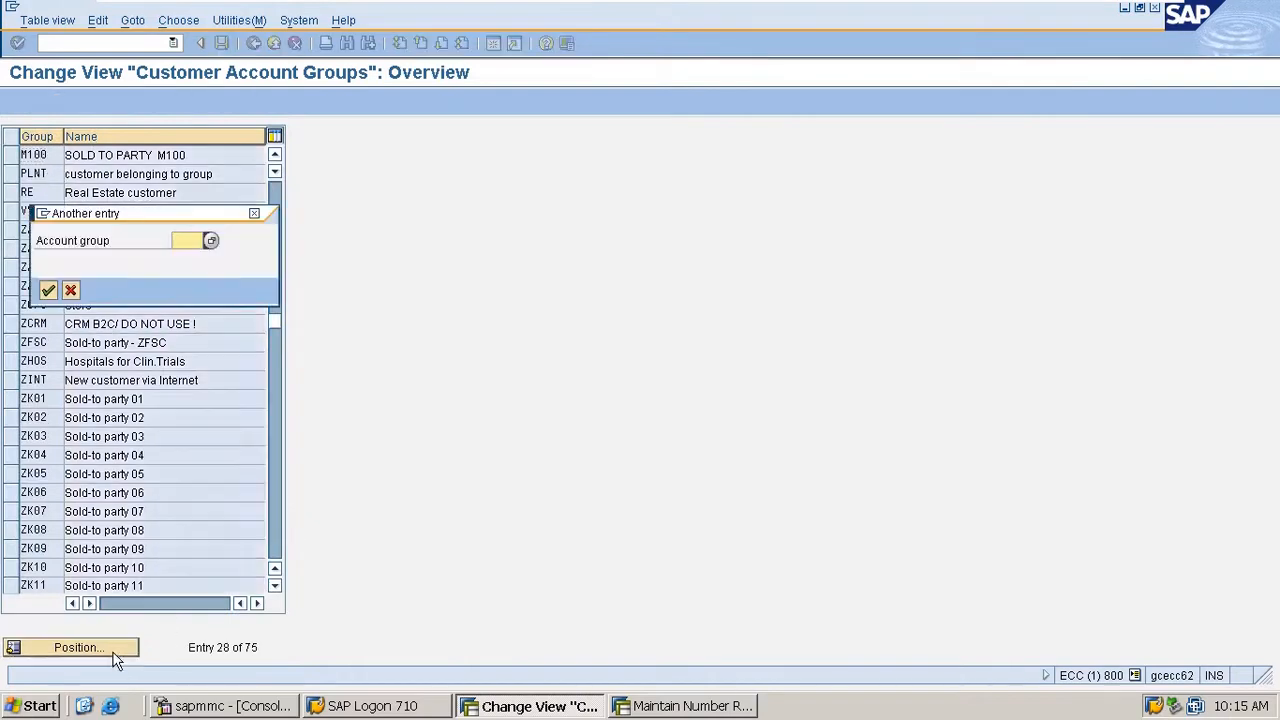
type("m")
key("BackSpace")
type("0001")
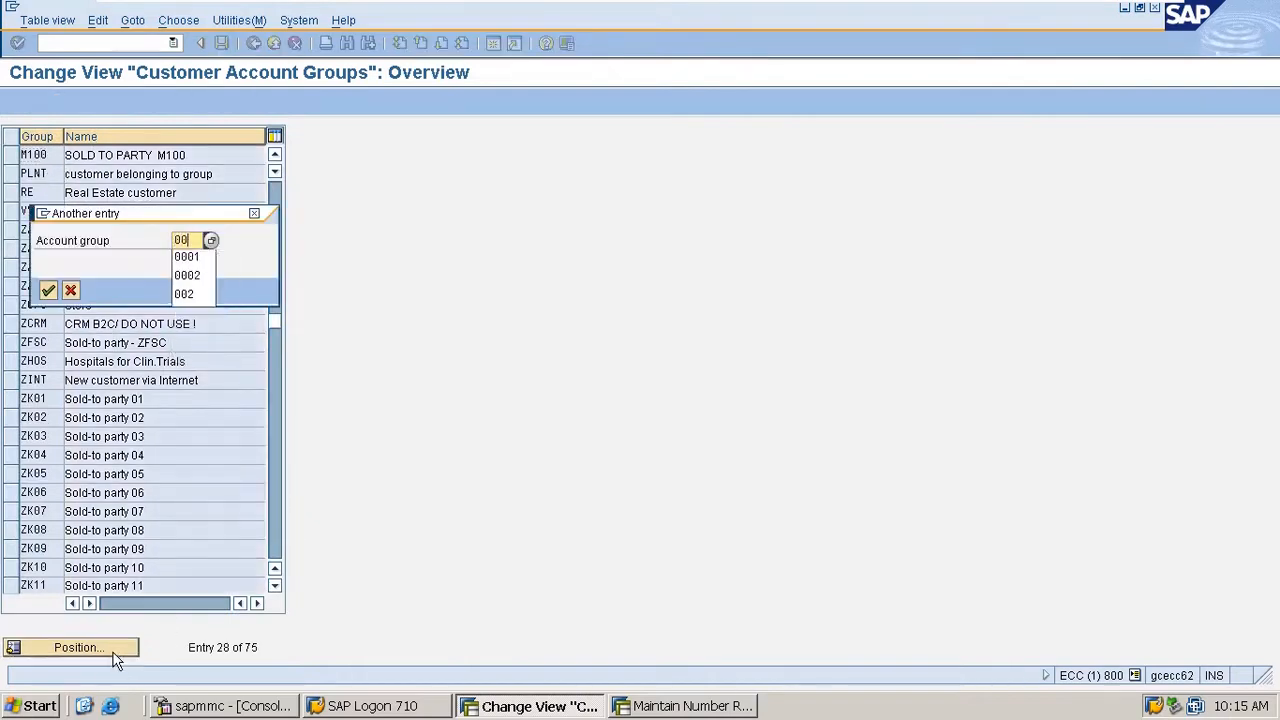
key("Return")
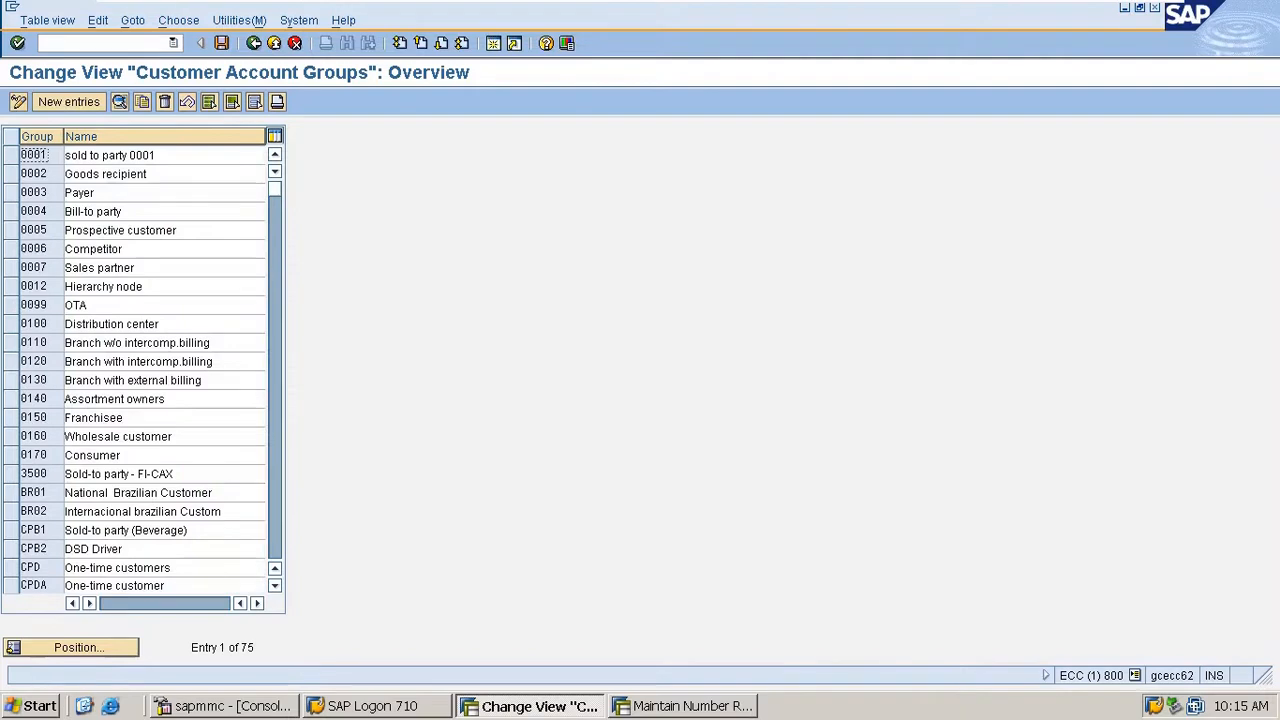
double_click(48, 155)
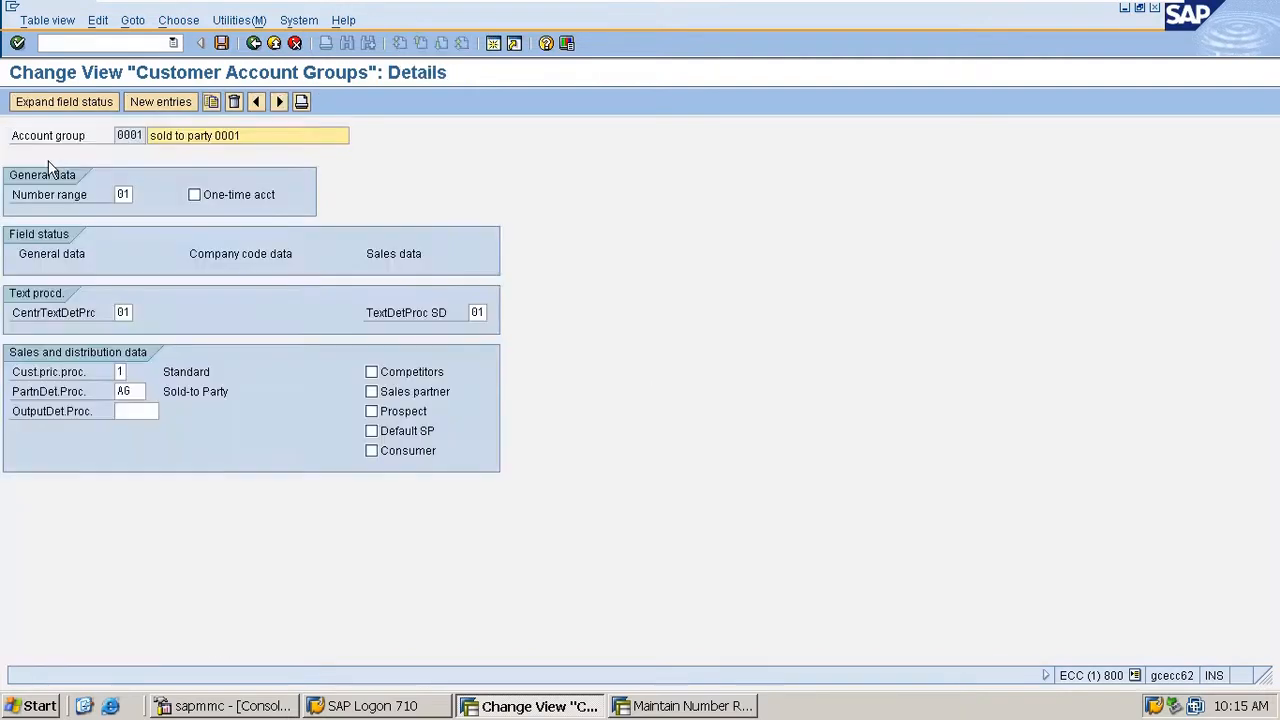
left_click(130, 193)
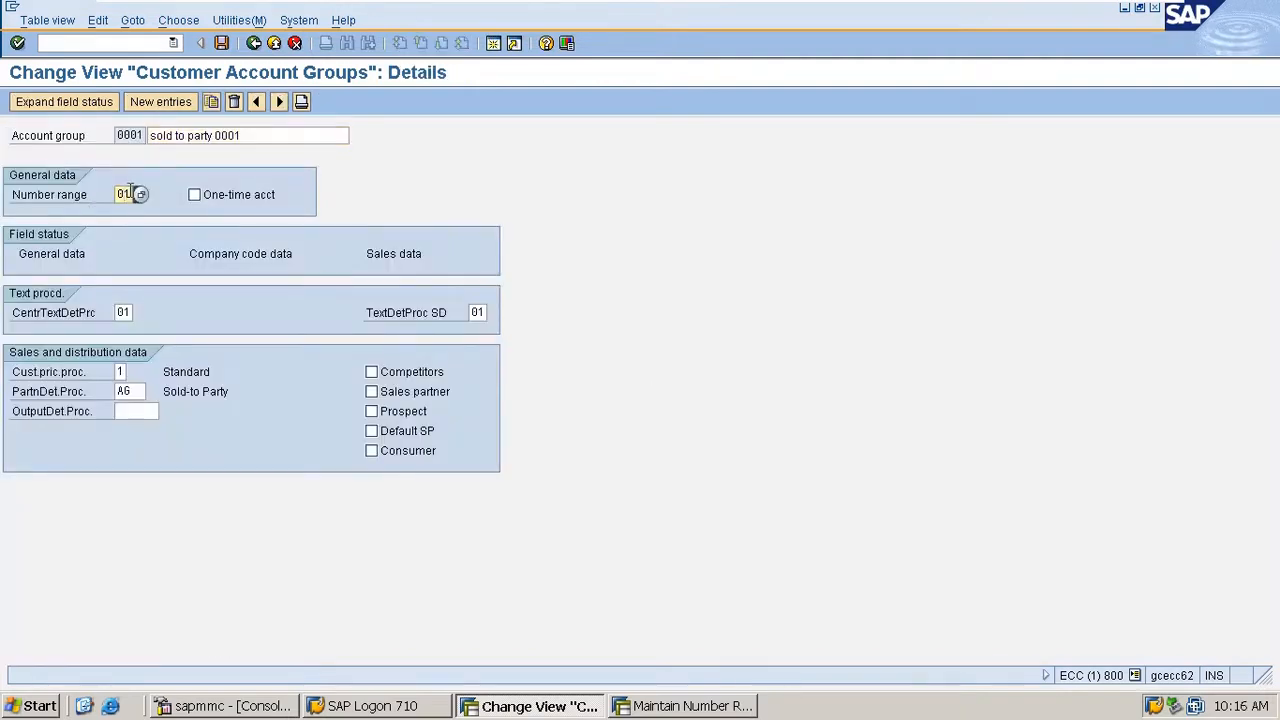
key("ctrl+s")
- Open transaction xd01 in a new session and choose account group 0001 for the customer being created
left_click(86, 41)
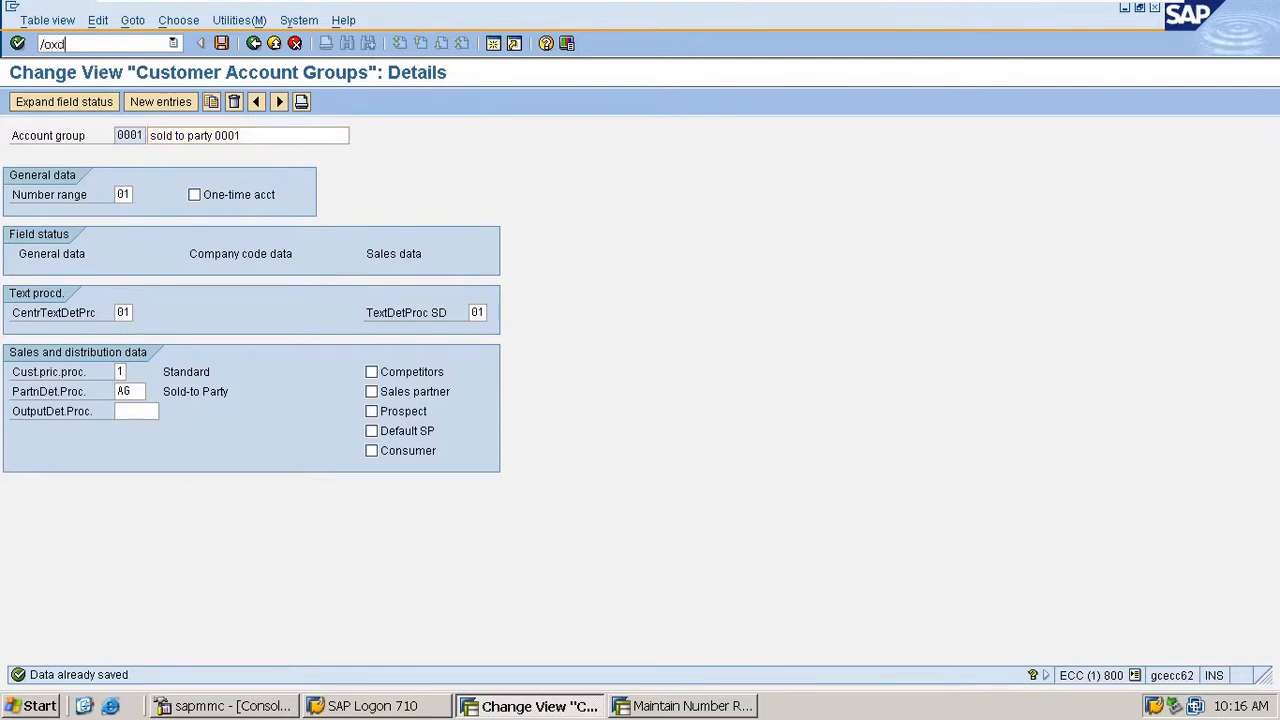
type("/oxd01")
key("Return")
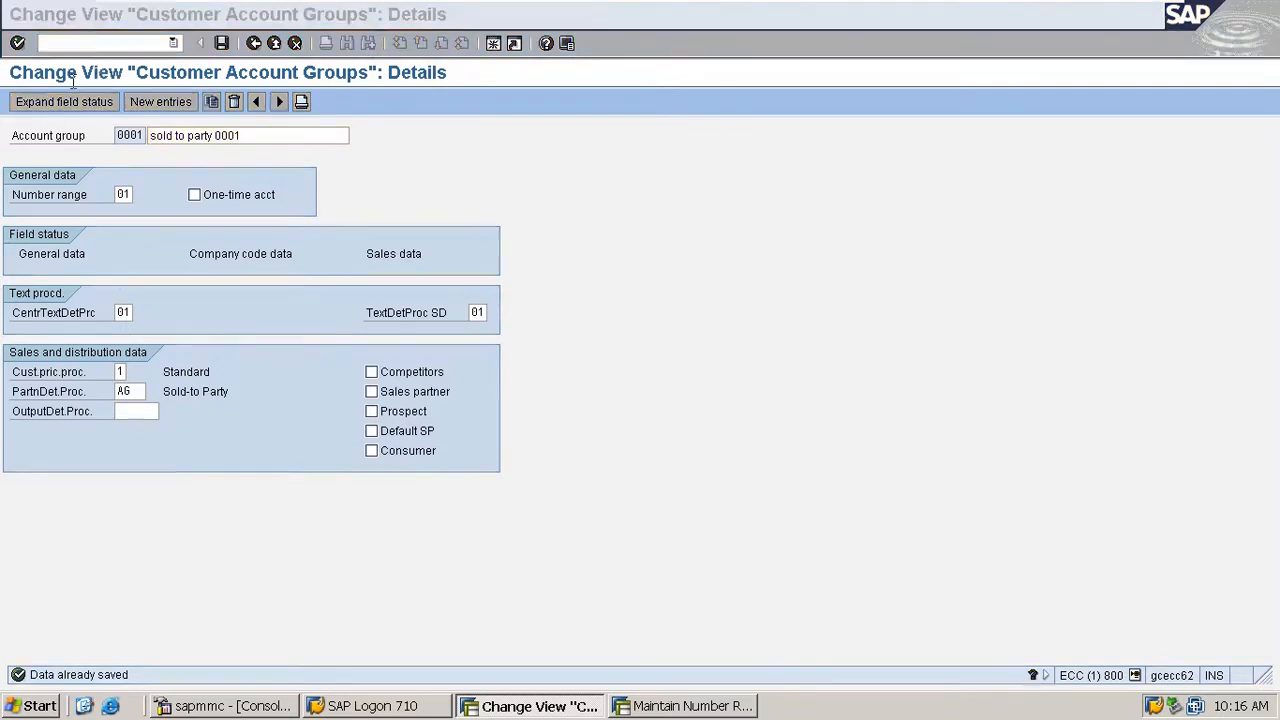
left_click(203, 217)
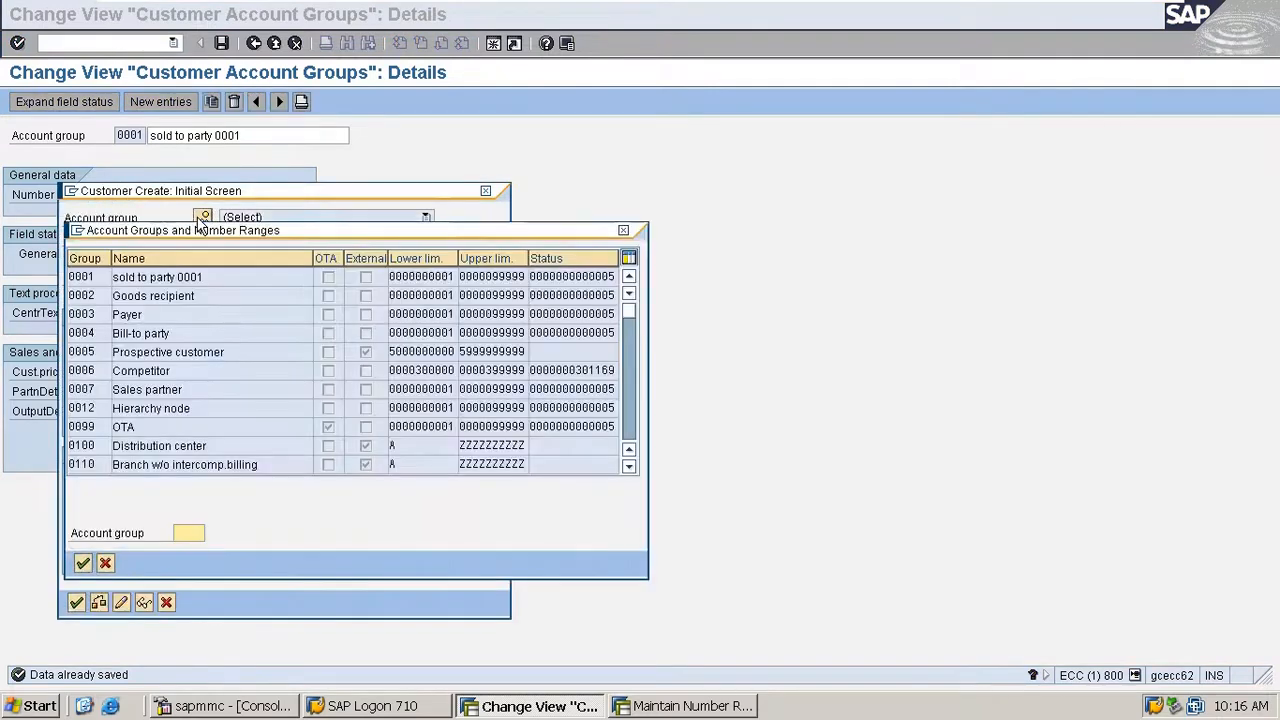
double_click(178, 277)
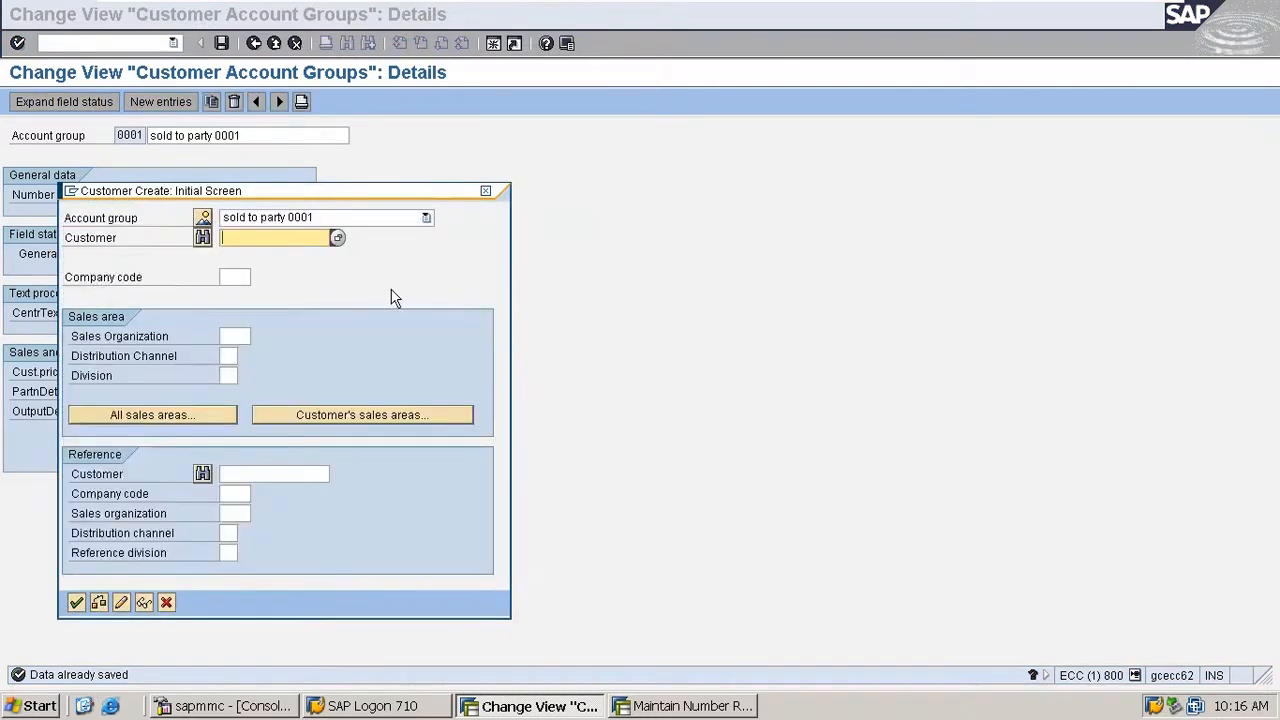
- Enter company code M100, sales organization M100, distribution channel M1 and division M1, and open the customer's general data
left_click(237, 272)
type("m180")
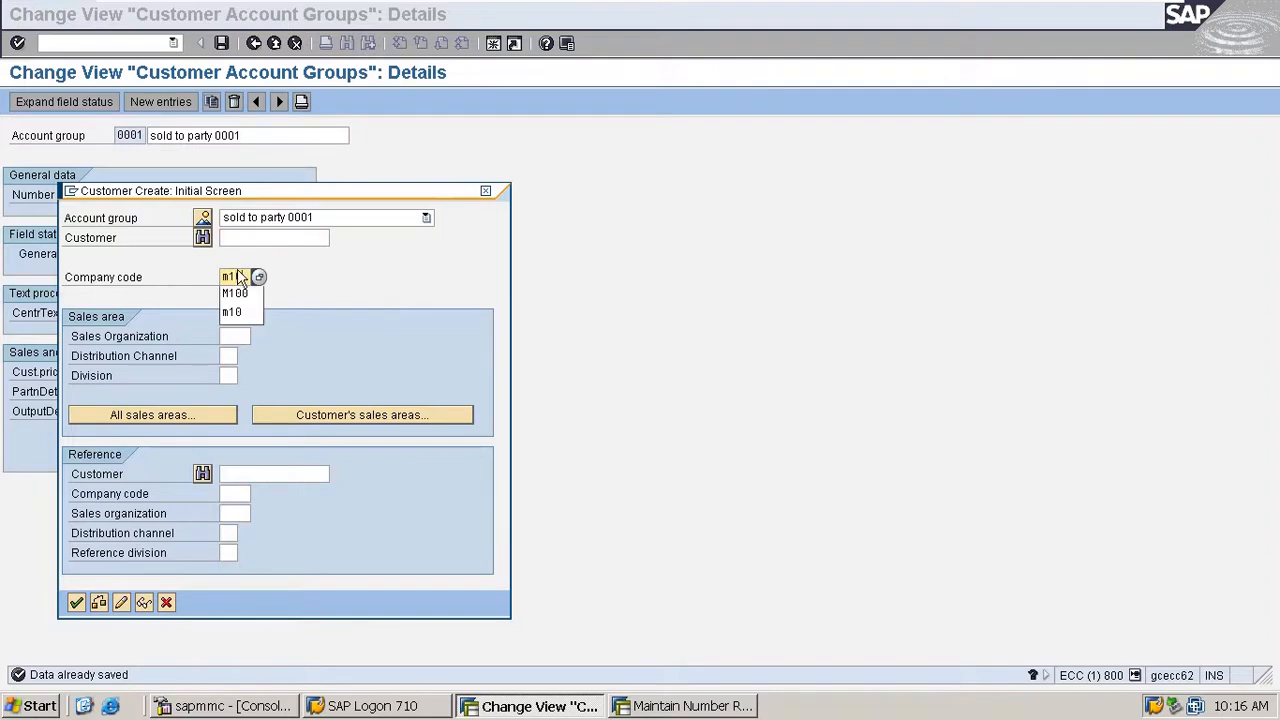
key("Tab")
type("m100")
key("Tab")
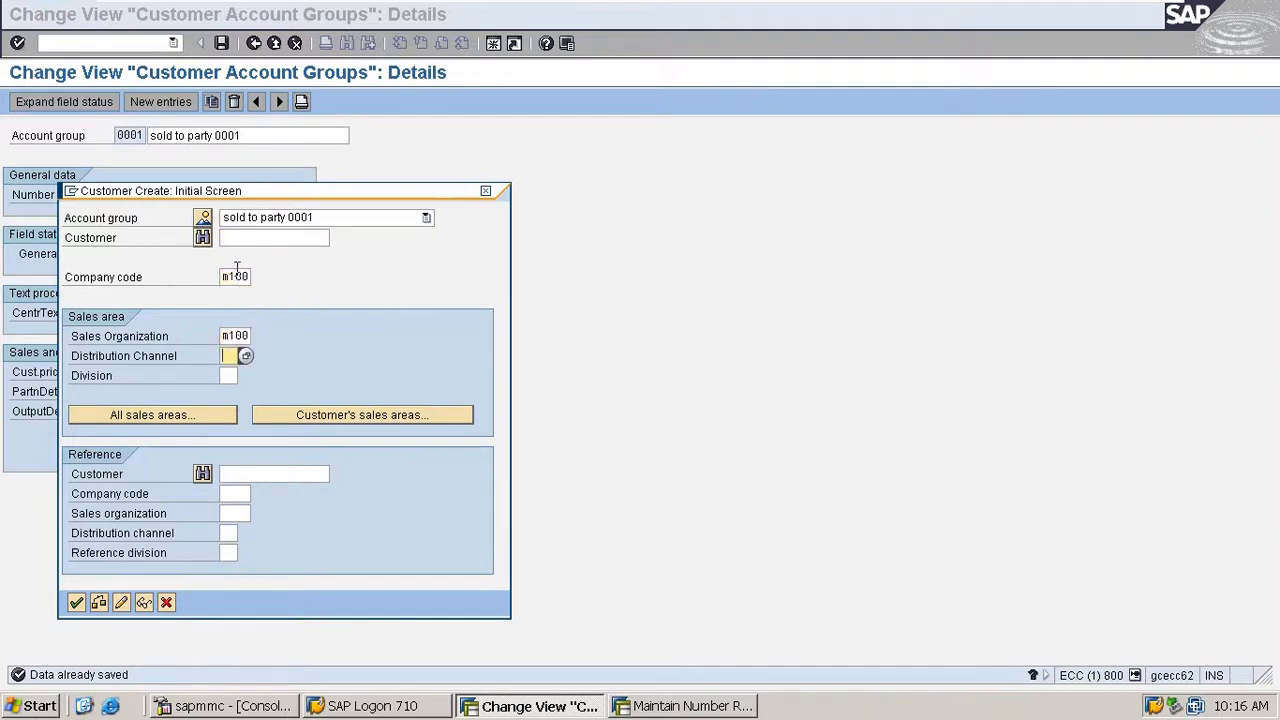
type("m1")
key("Tab")
key("Return")
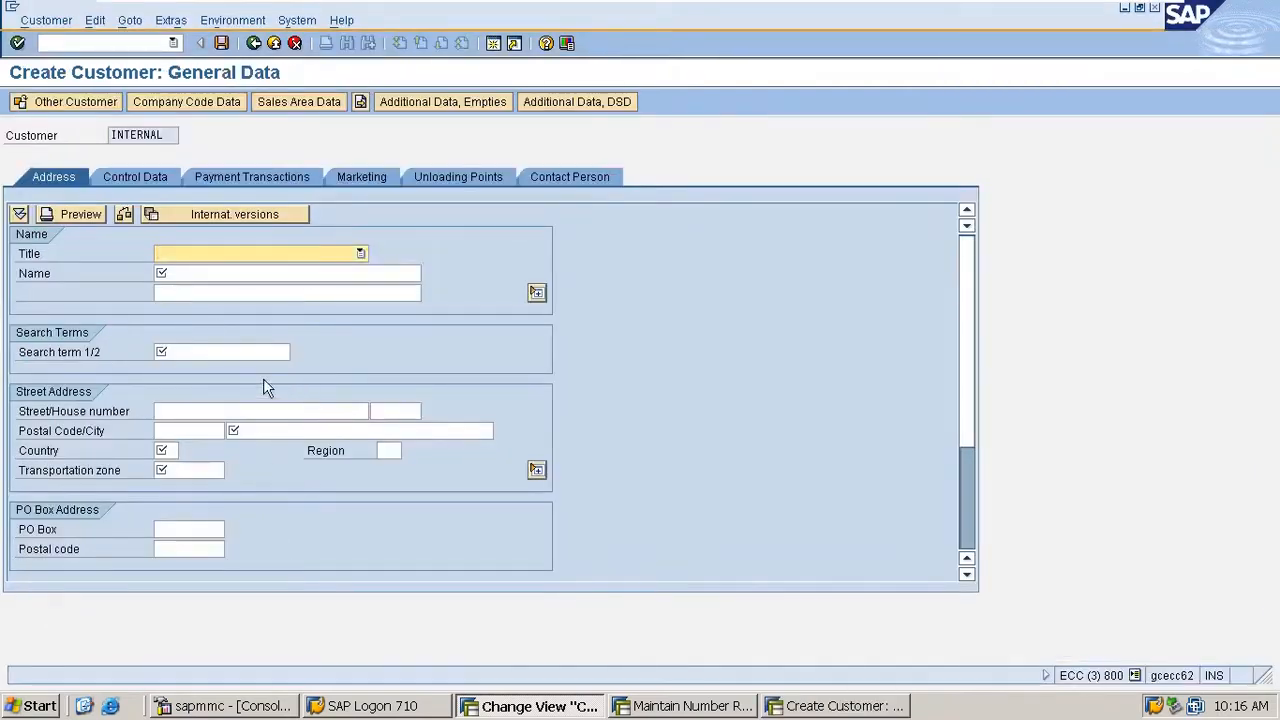
- Restart customer creation with transaction xd01, review the prefilled account group and sales area, and close the initial screen
left_click(254, 44)
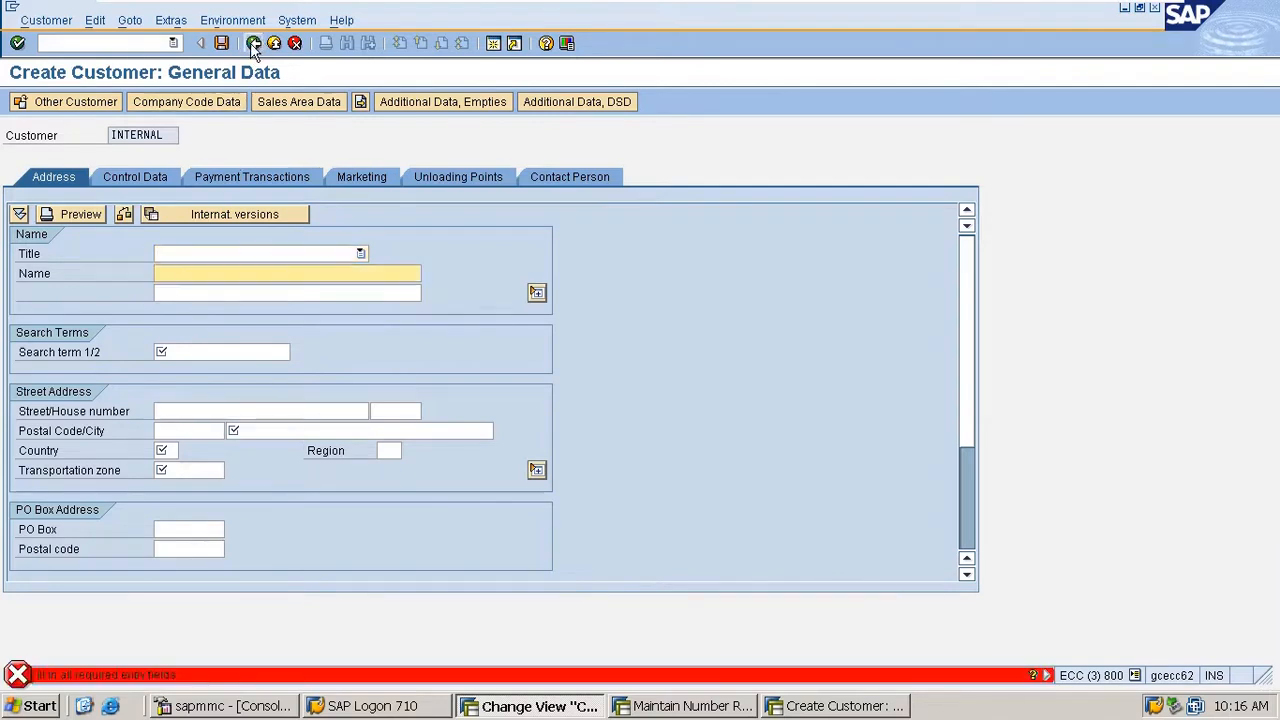
left_click(117, 43)
type("/")
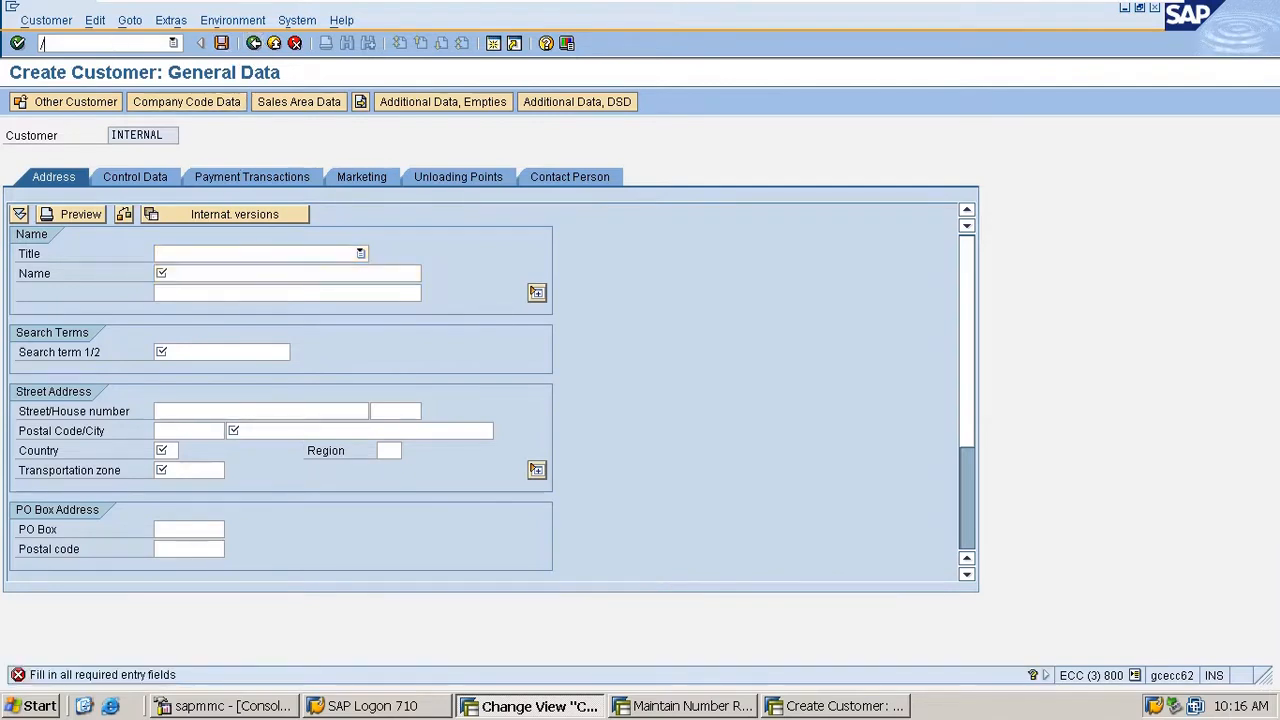
type("nxd01")
key("Return")
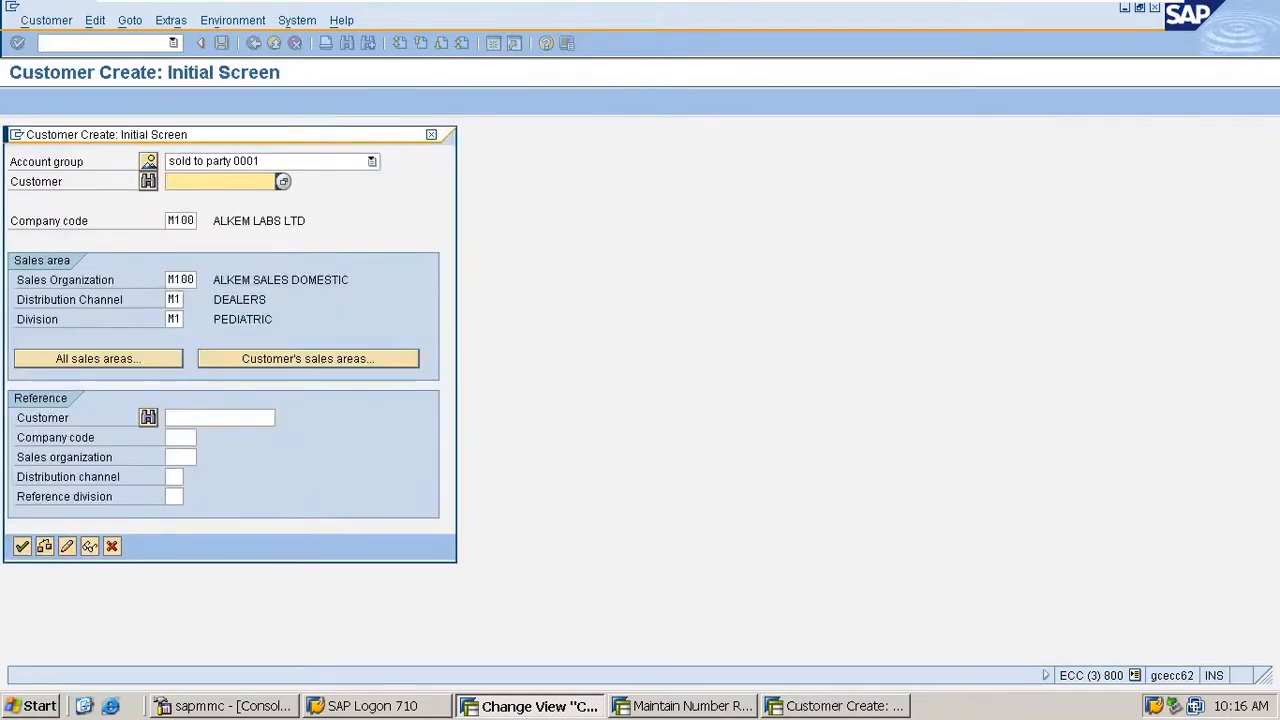
left_click_drag(322, 140, 635, 145)
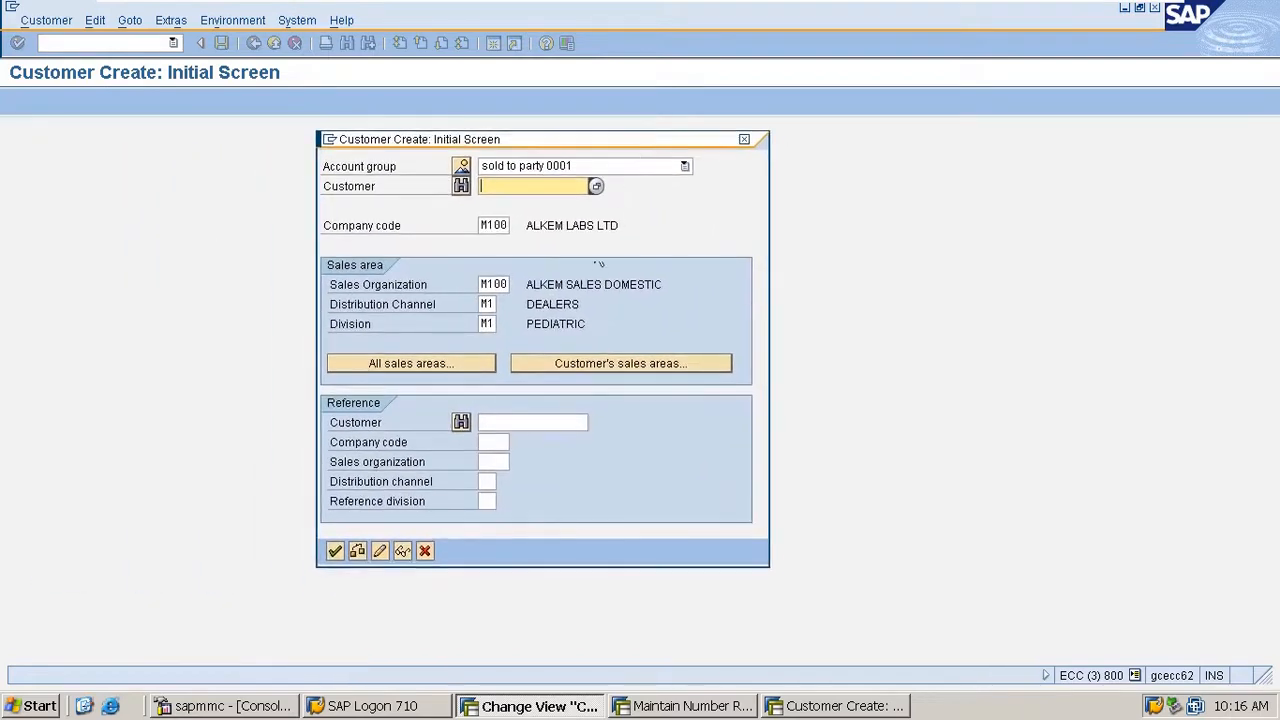
left_click(744, 139)
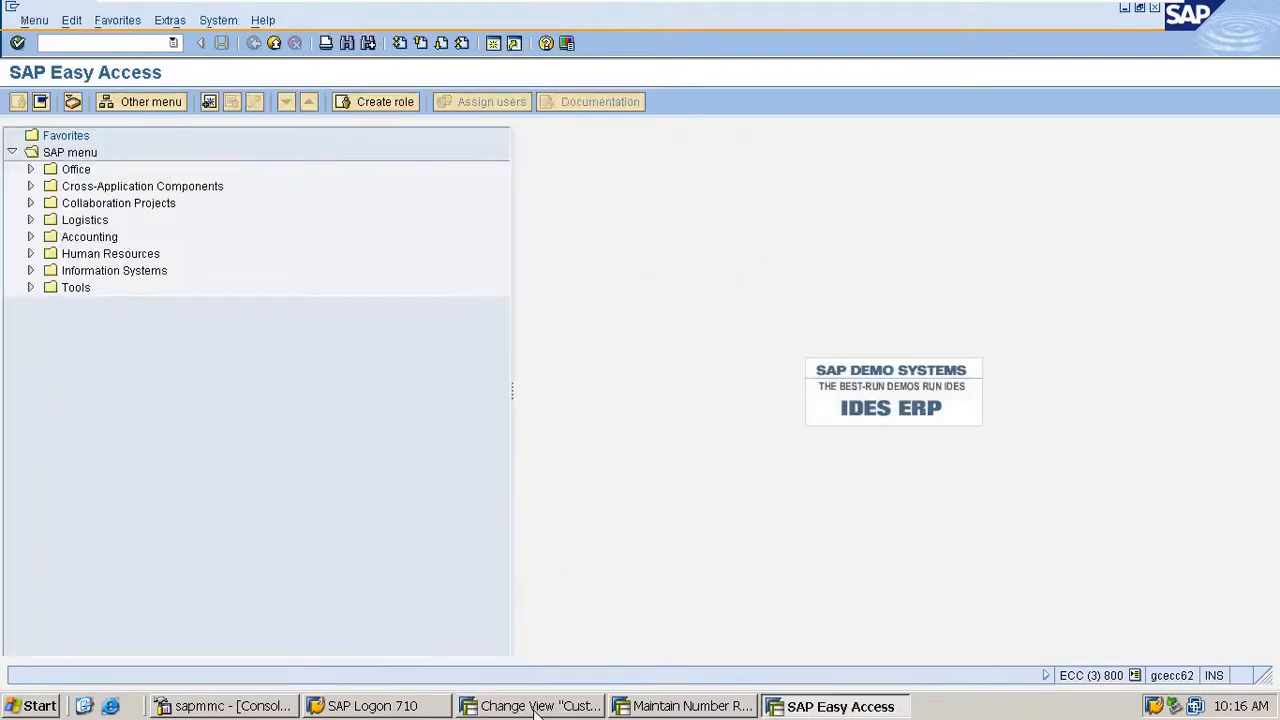
- Switch to the customer number range session and examine the starting number of interval 01
left_click(685, 706)
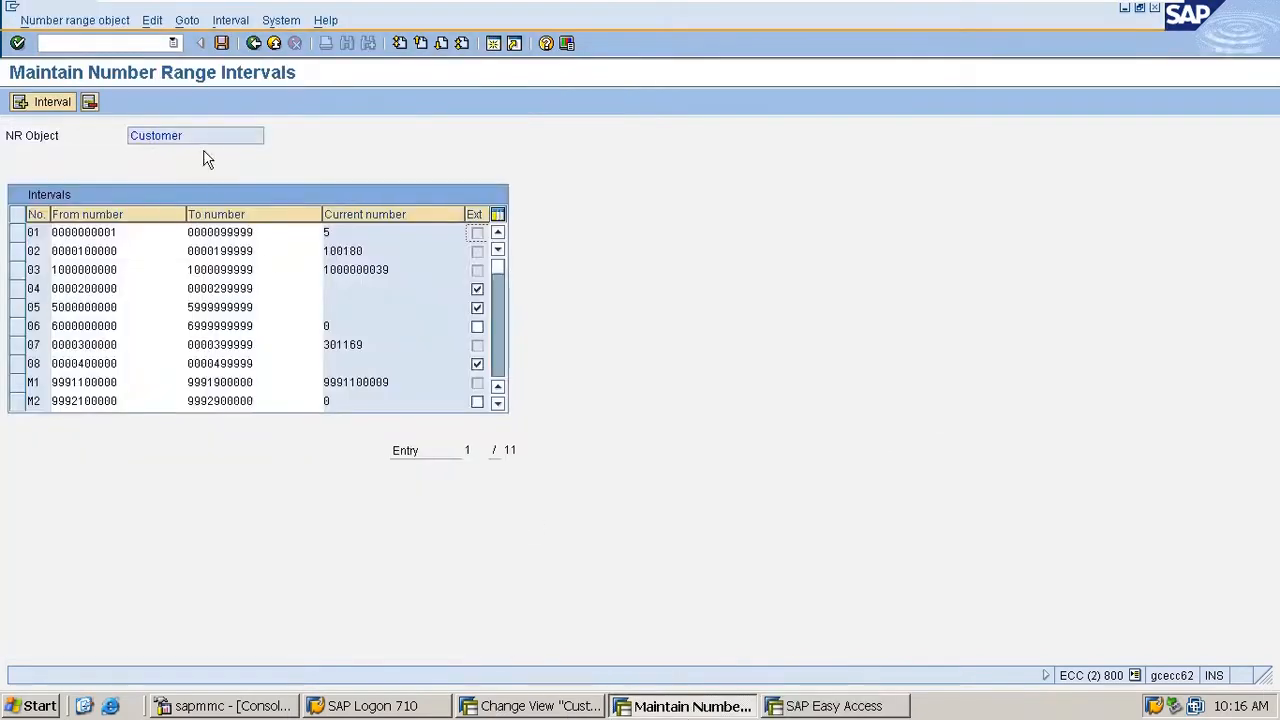
left_click(107, 232)
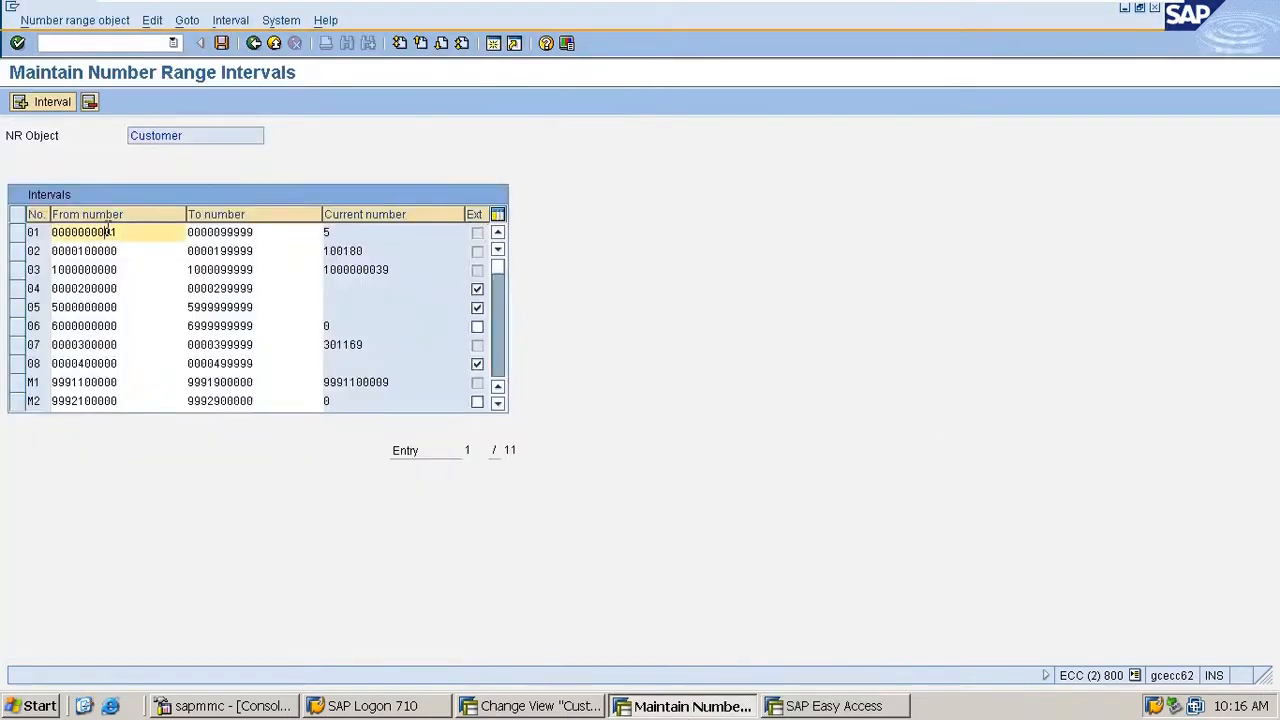
double_click(107, 231)
- Reopen the customer number range intervals for editing, flag interval M2 for external number assignment and save
left_click(253, 43)
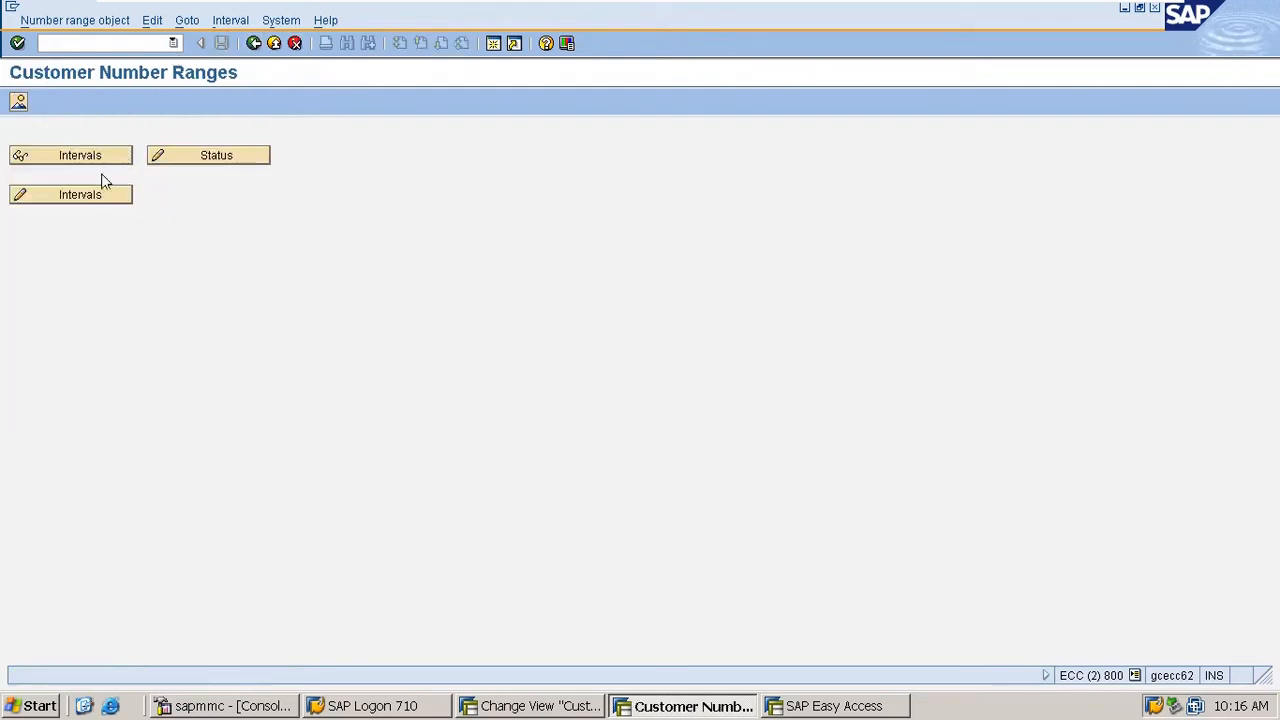
left_click(92, 198)
scroll(200, 460, "down", 3)
scroll(217, 345, "up", 3)
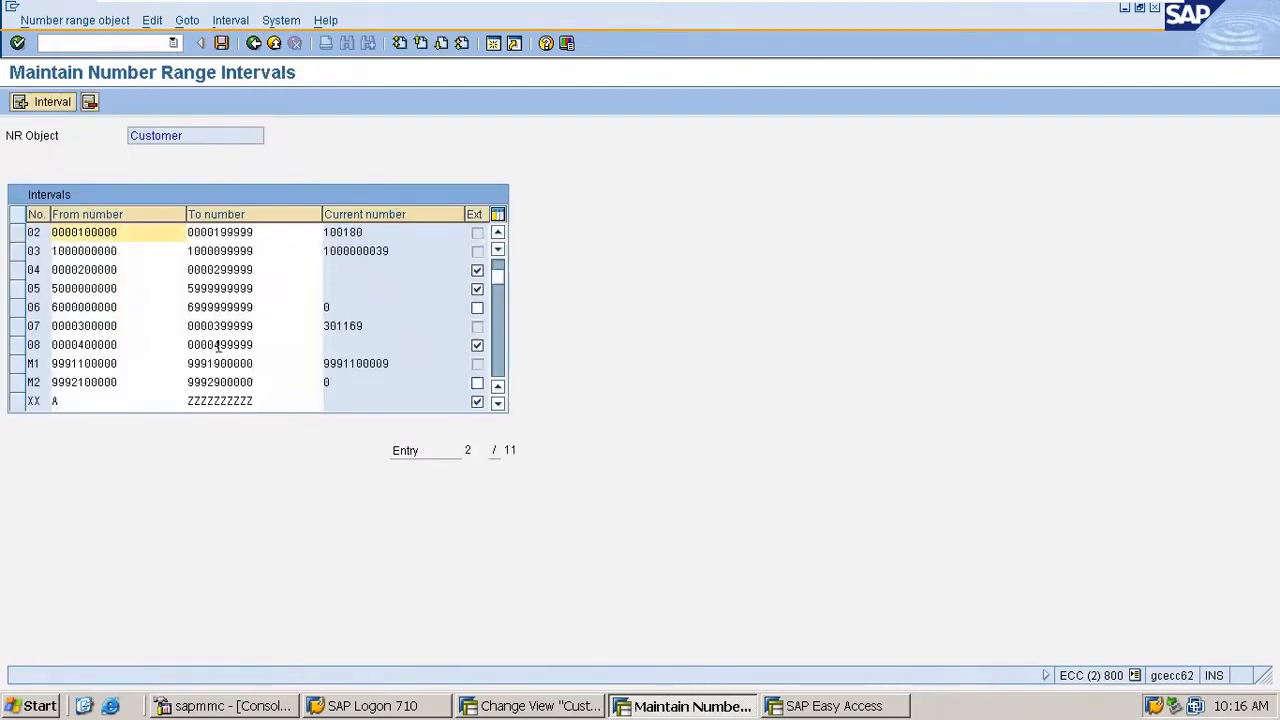
scroll(74, 369, "down", 1)
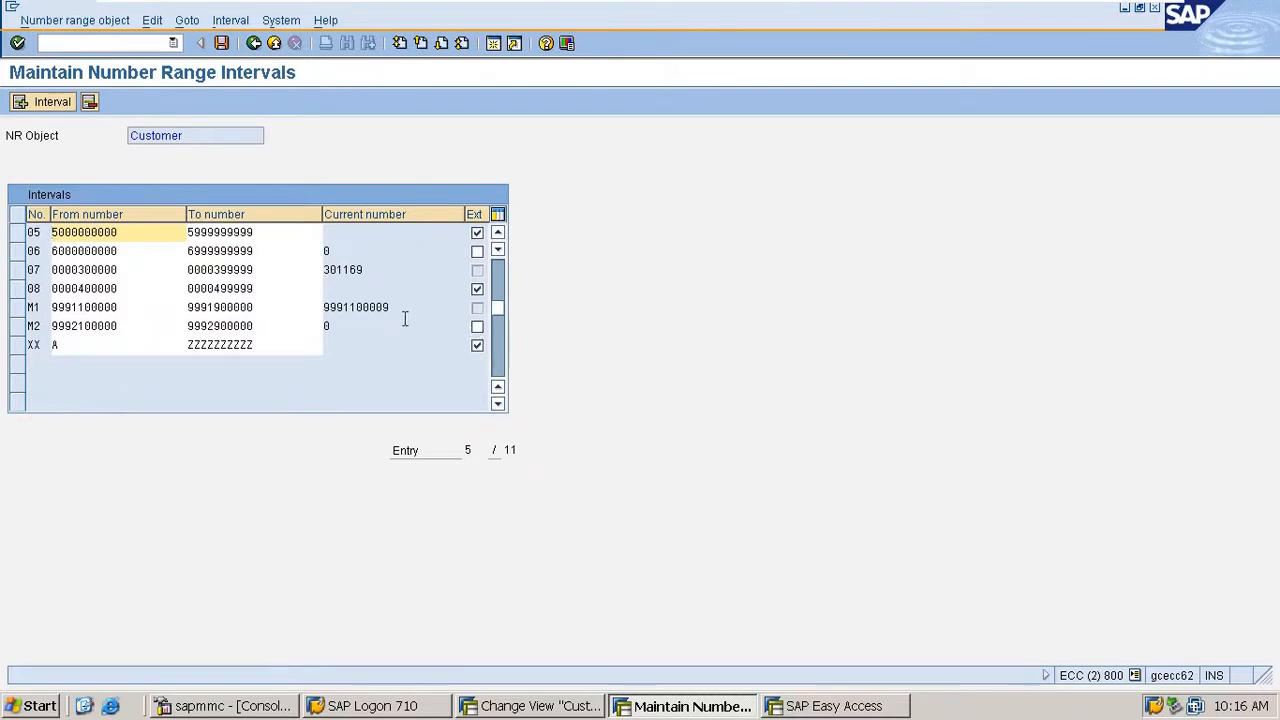
left_click(477, 327)
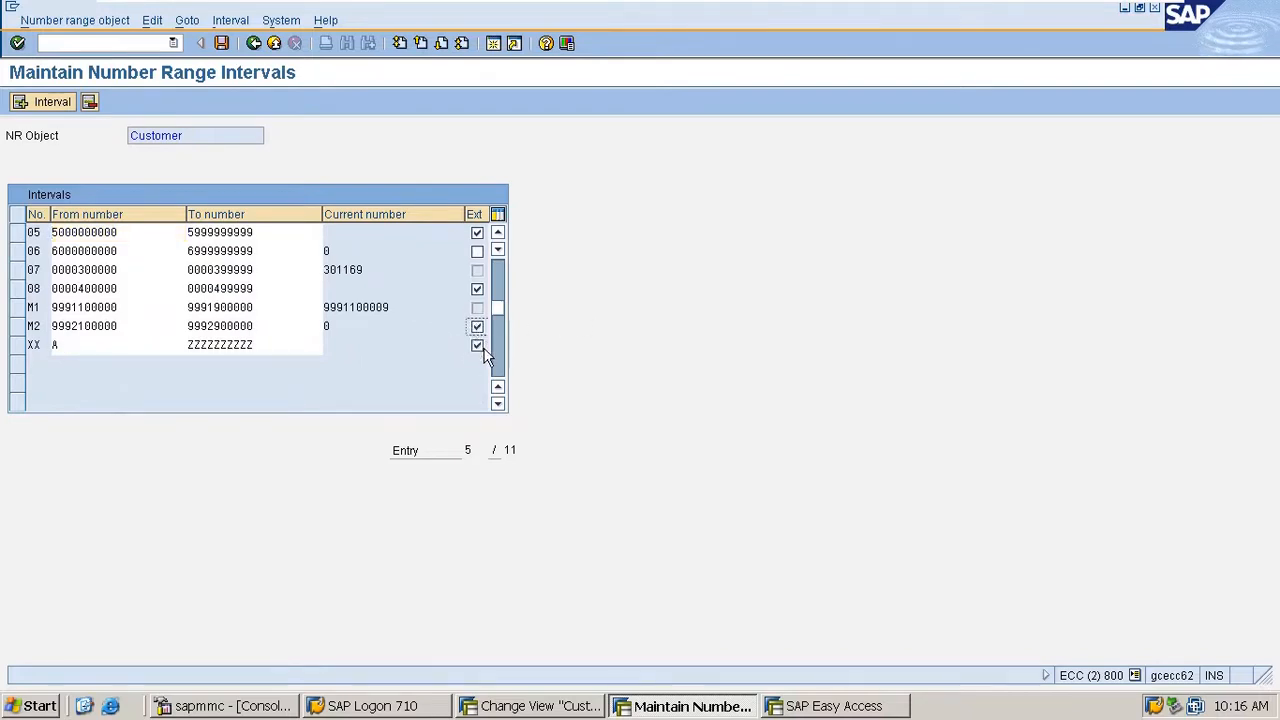
key("ctrl+s")
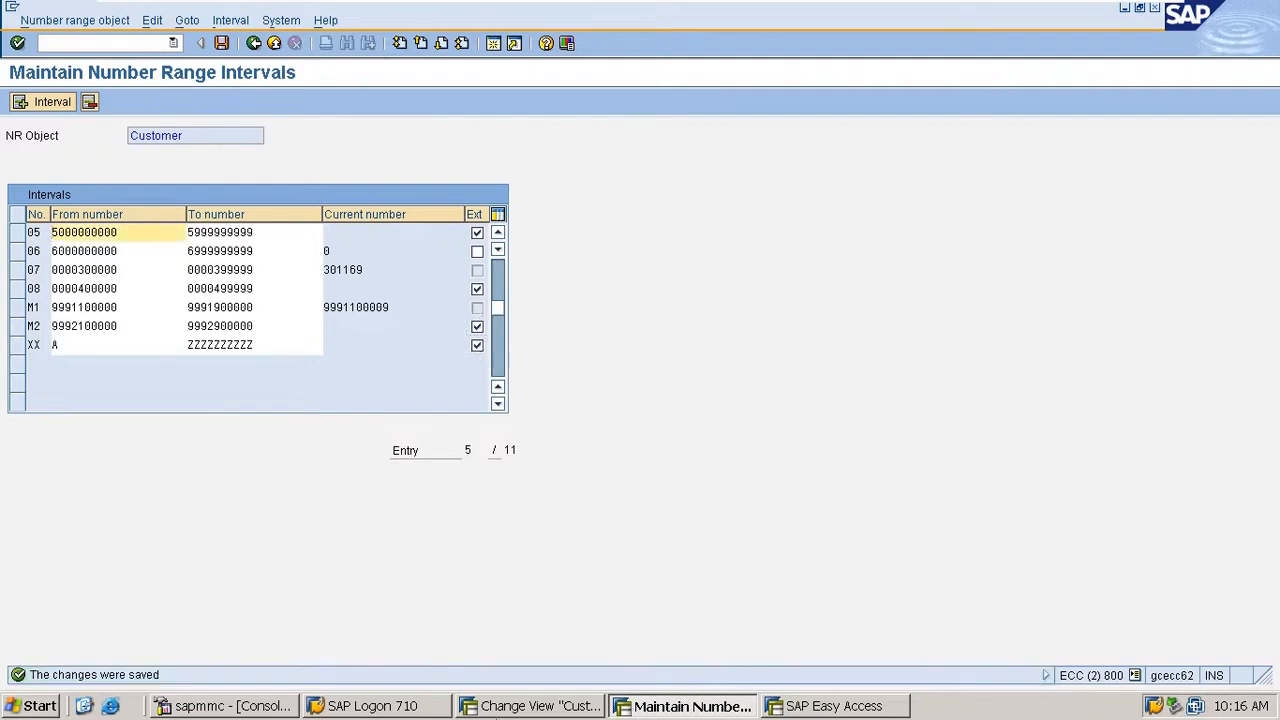
- In the details of account group 0001, set the number range to M2 and save
left_click(516, 703)
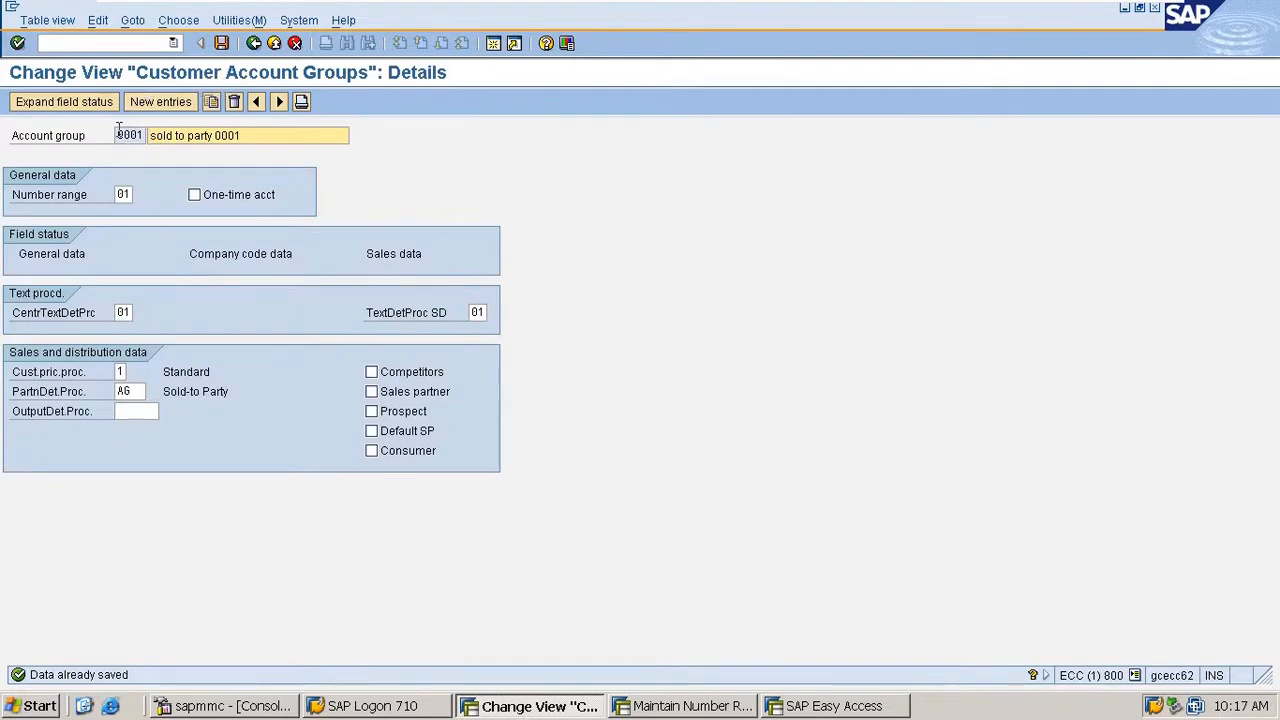
left_click_drag(117, 134, 208, 140)
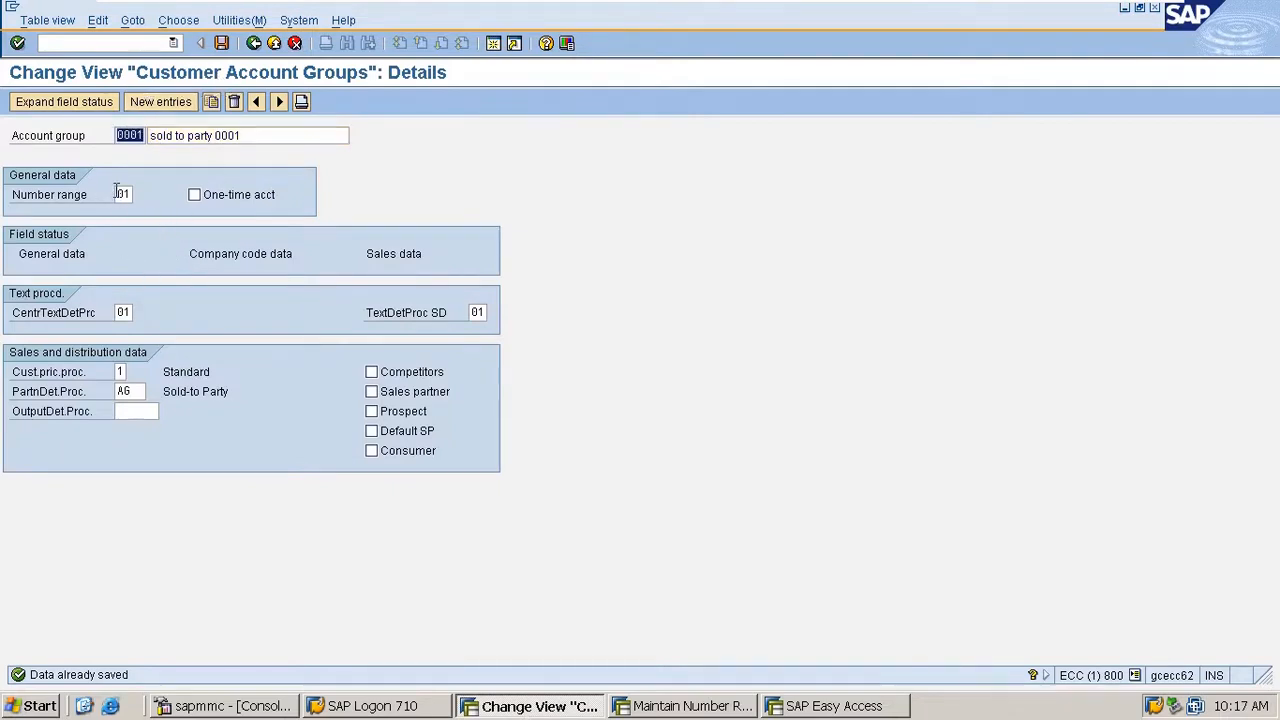
left_click_drag(117, 194, 295, 184)
type("m2")
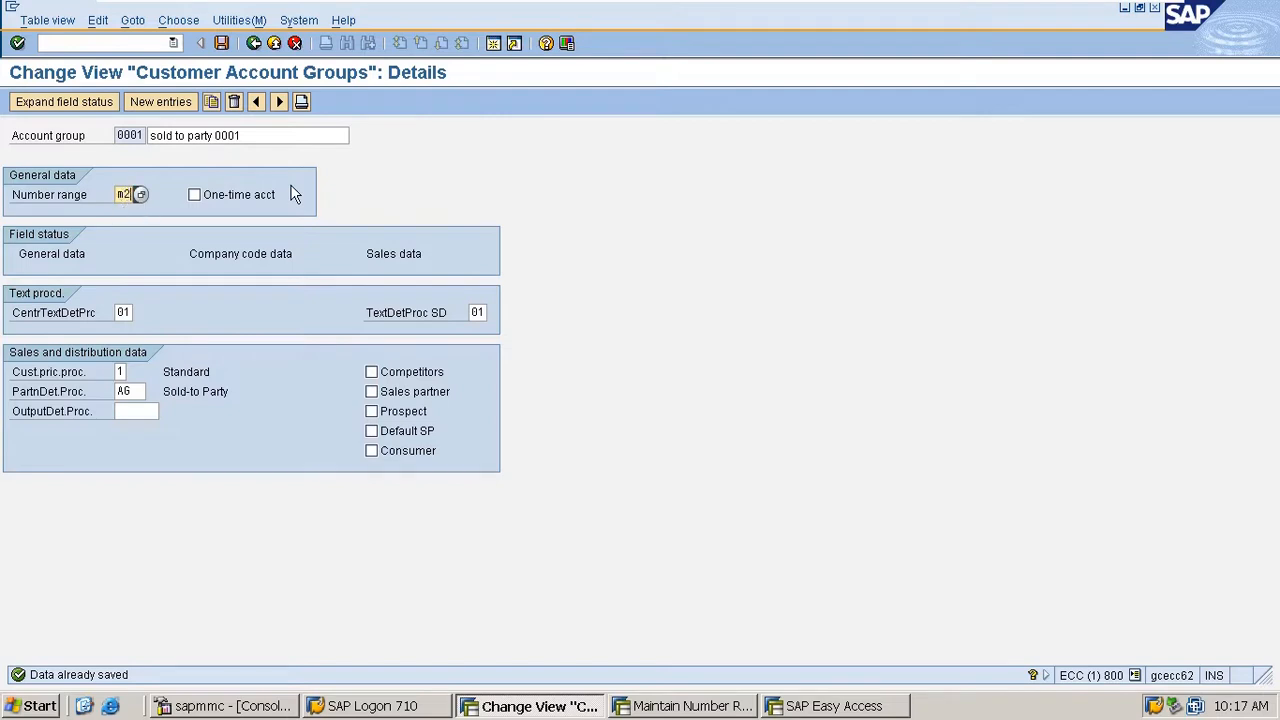
key("Return")
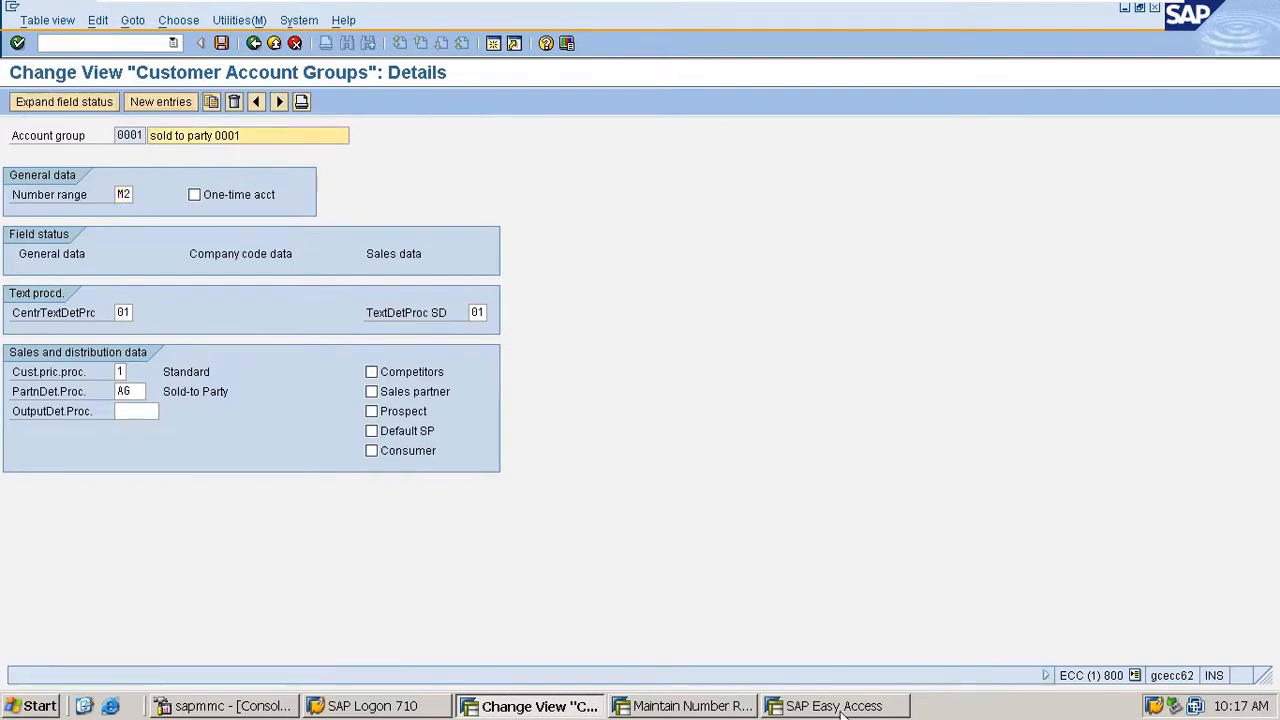
- Try to create a customer with transaction xd01 in account group sold to party 0001, leaving the customer number blank
left_click(810, 710)
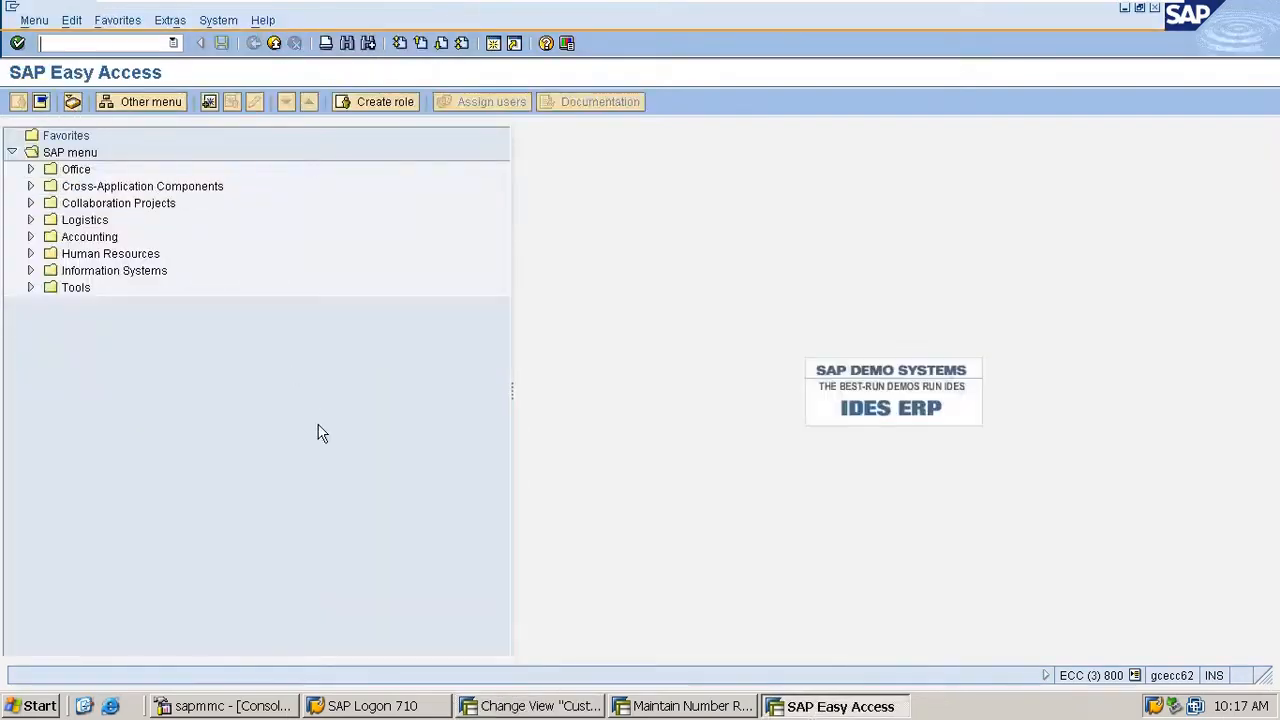
type("xd01")
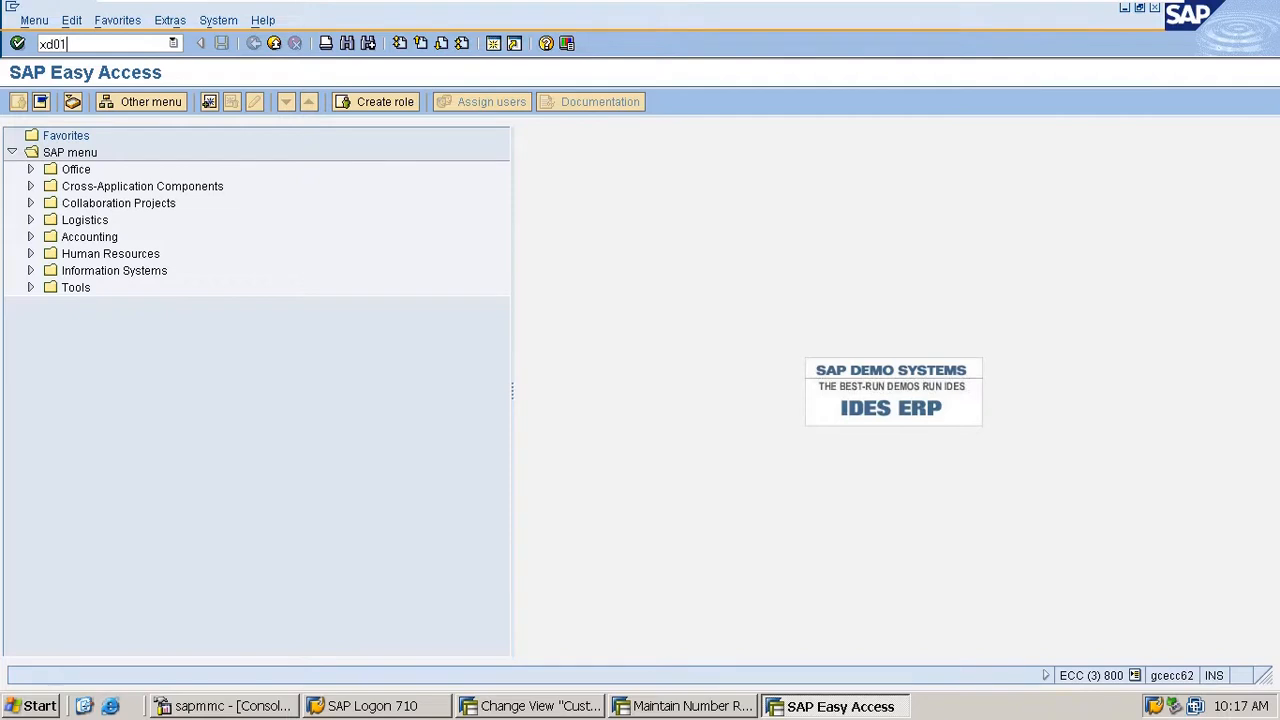
key("Return")
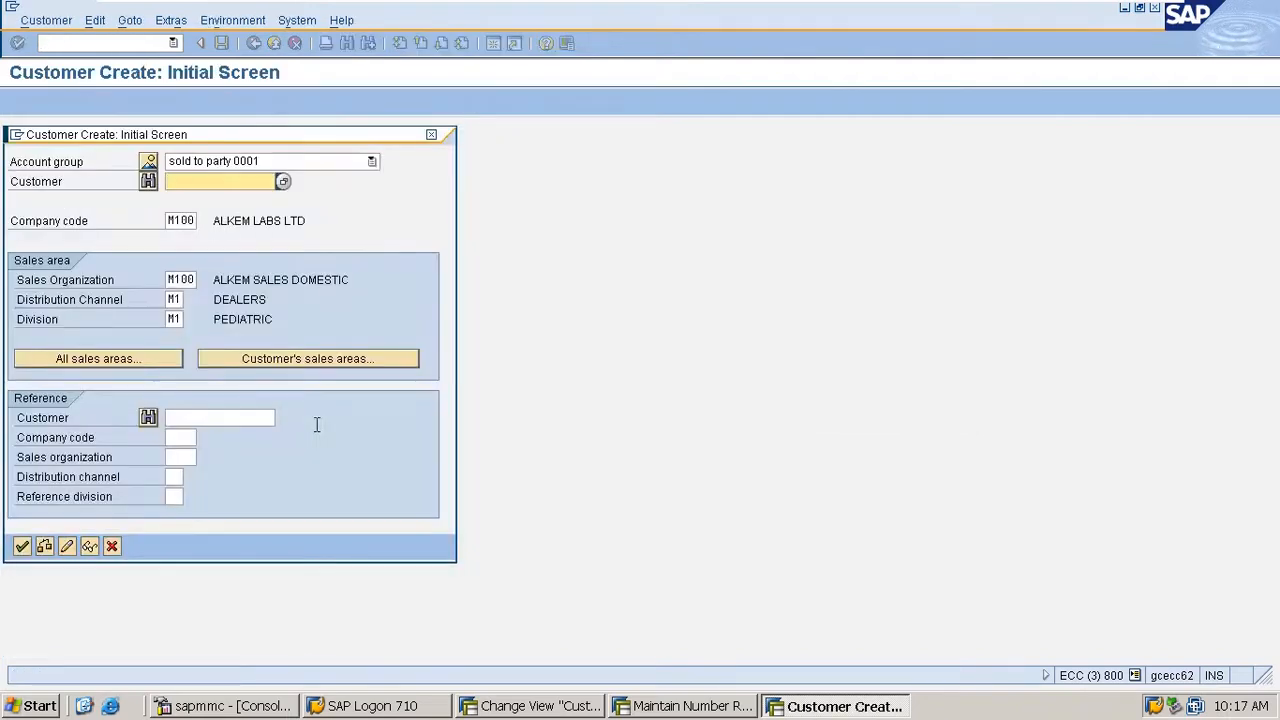
key("Return")
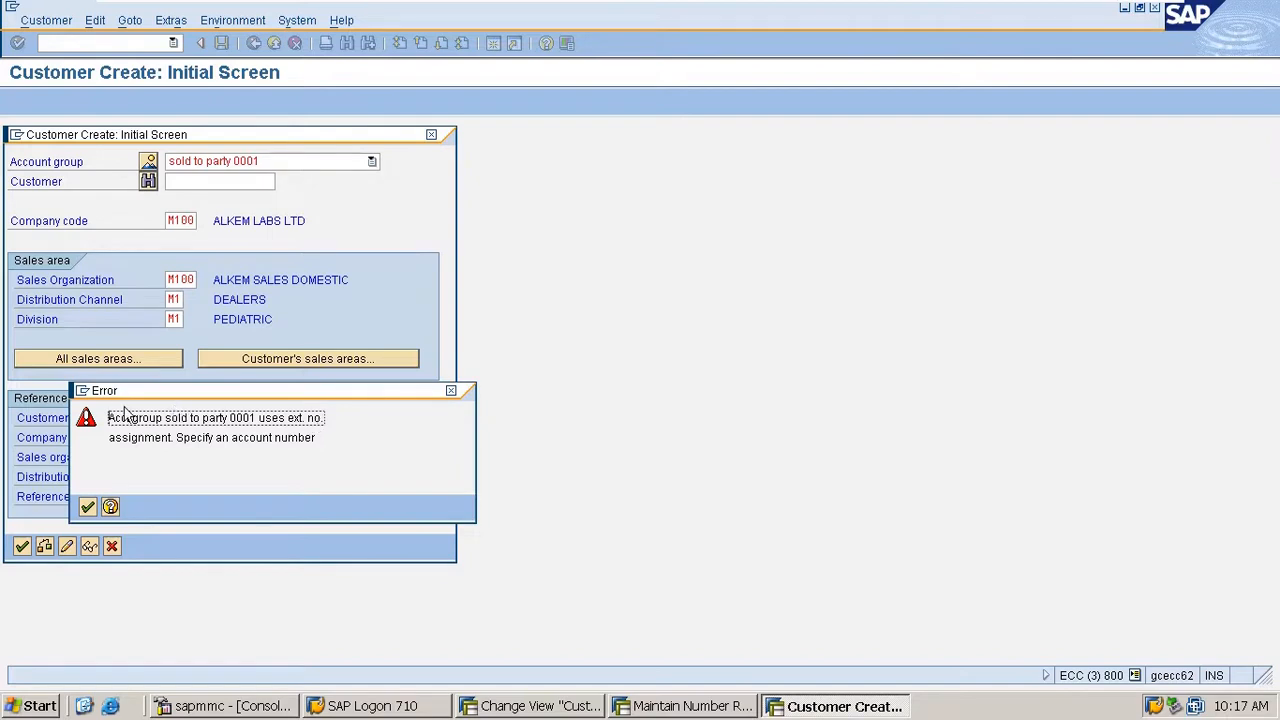
left_click_drag(112, 420, 328, 420)
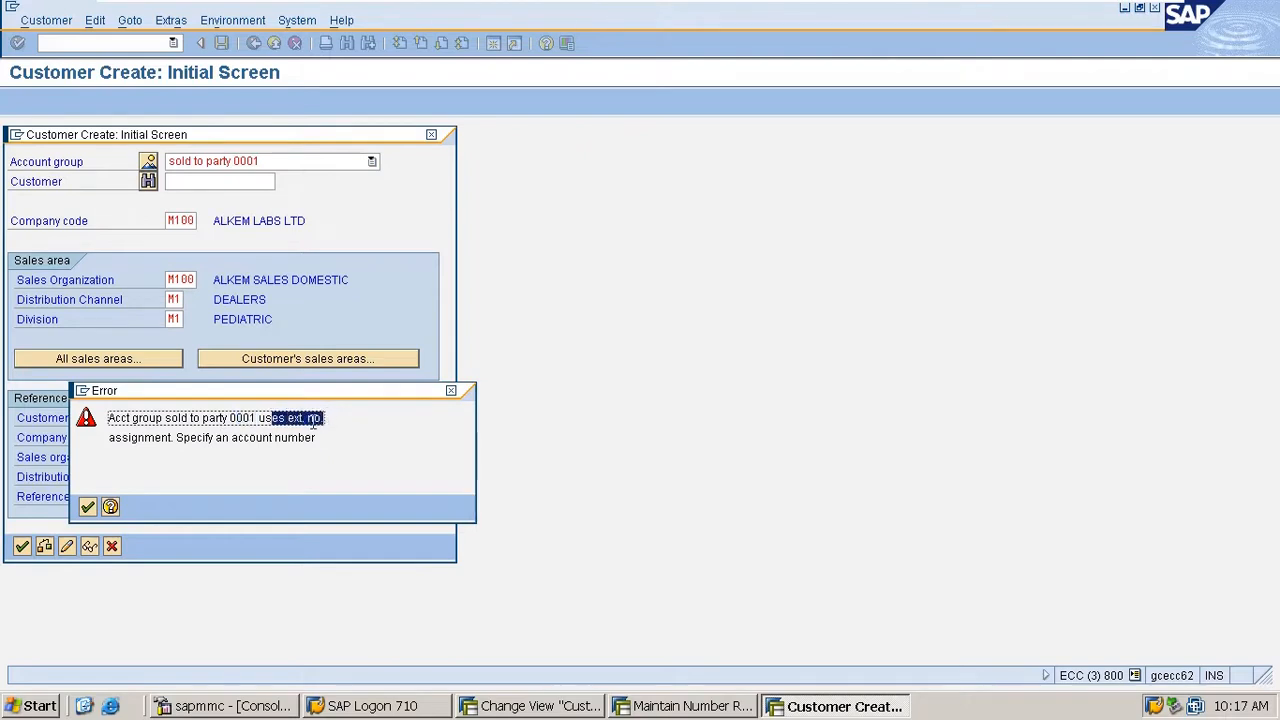
left_click(451, 390)
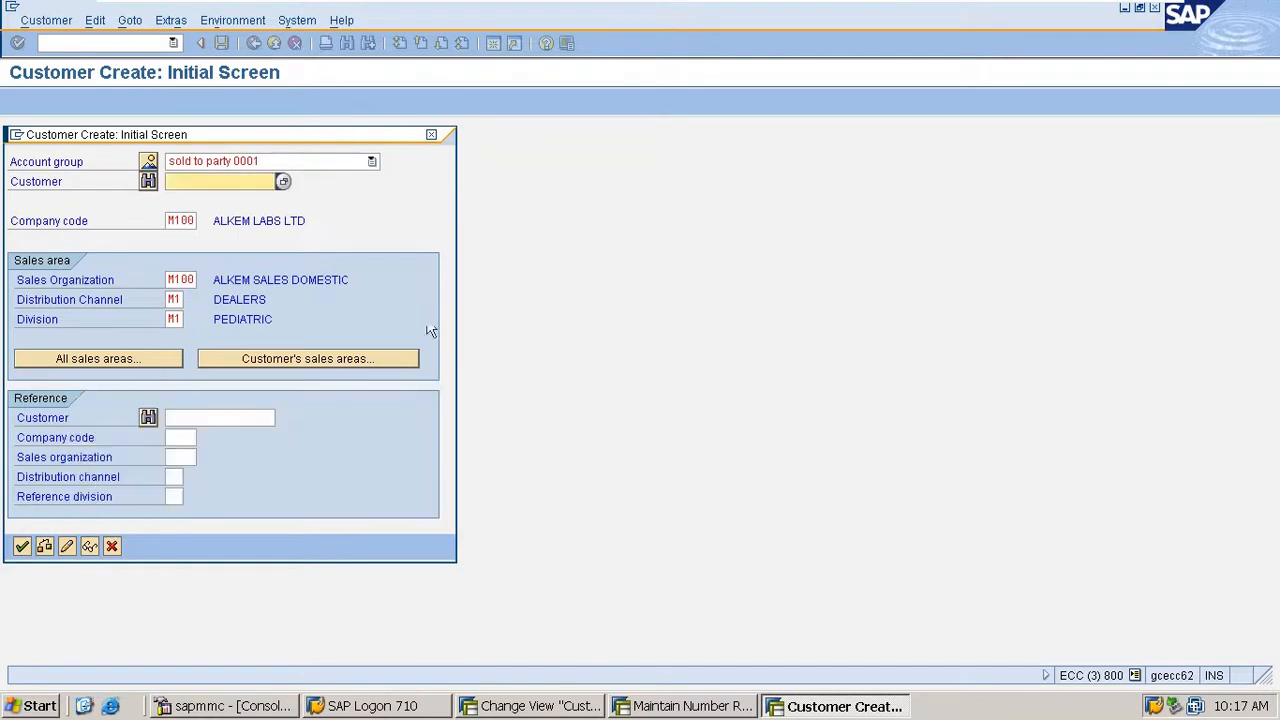
key("Down")
key("Down")
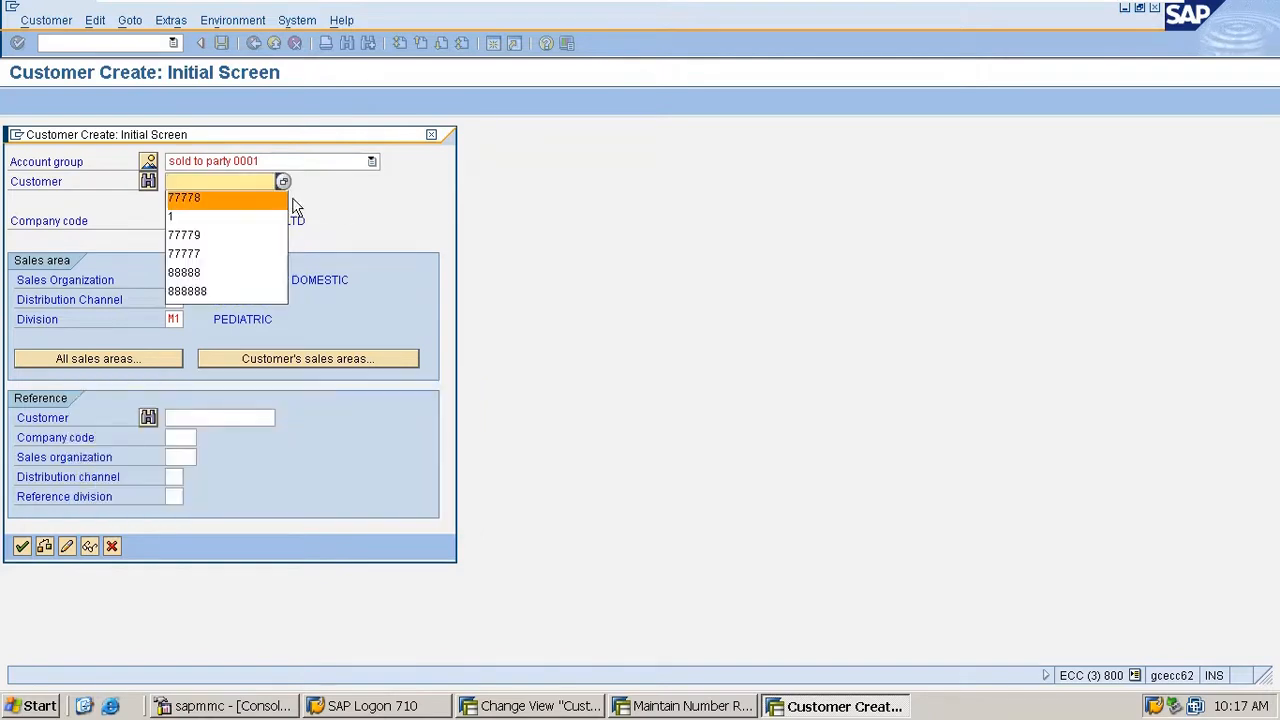
- Return to the customer number range intervals, remove the external assignment flag from interval M2 and save
key("alt+Tab")
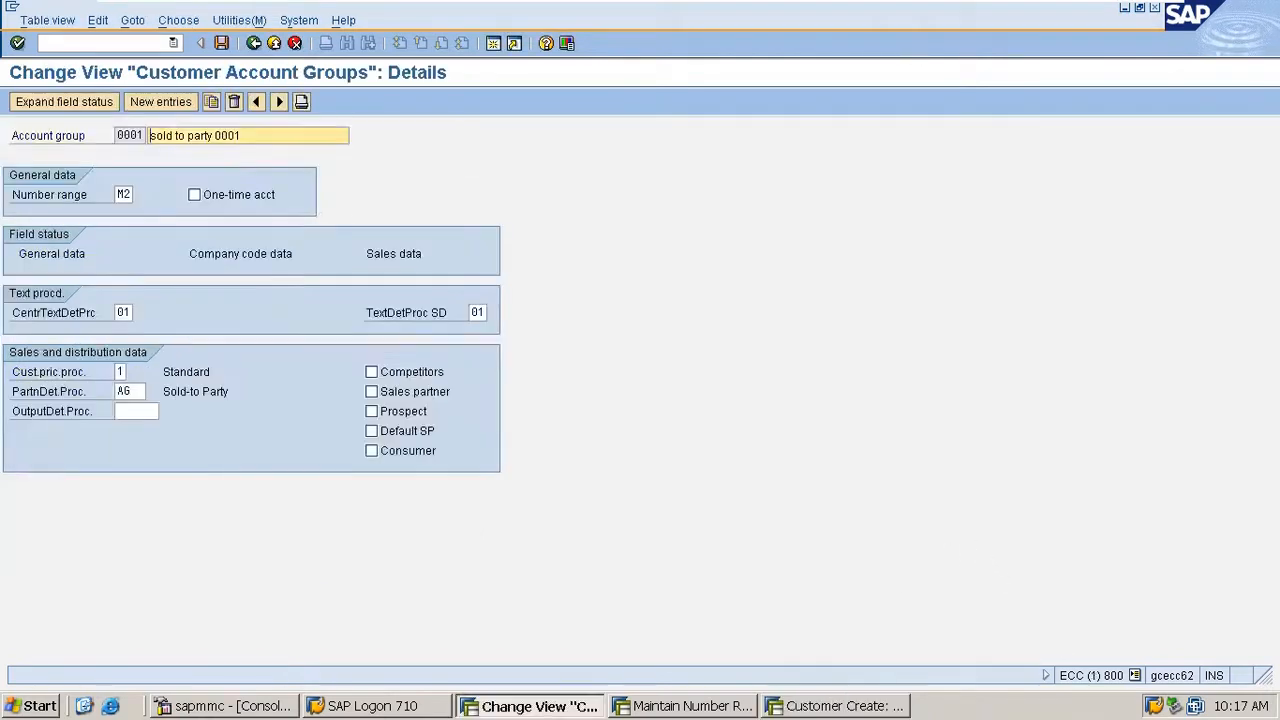
key("alt+Tab+Tab")
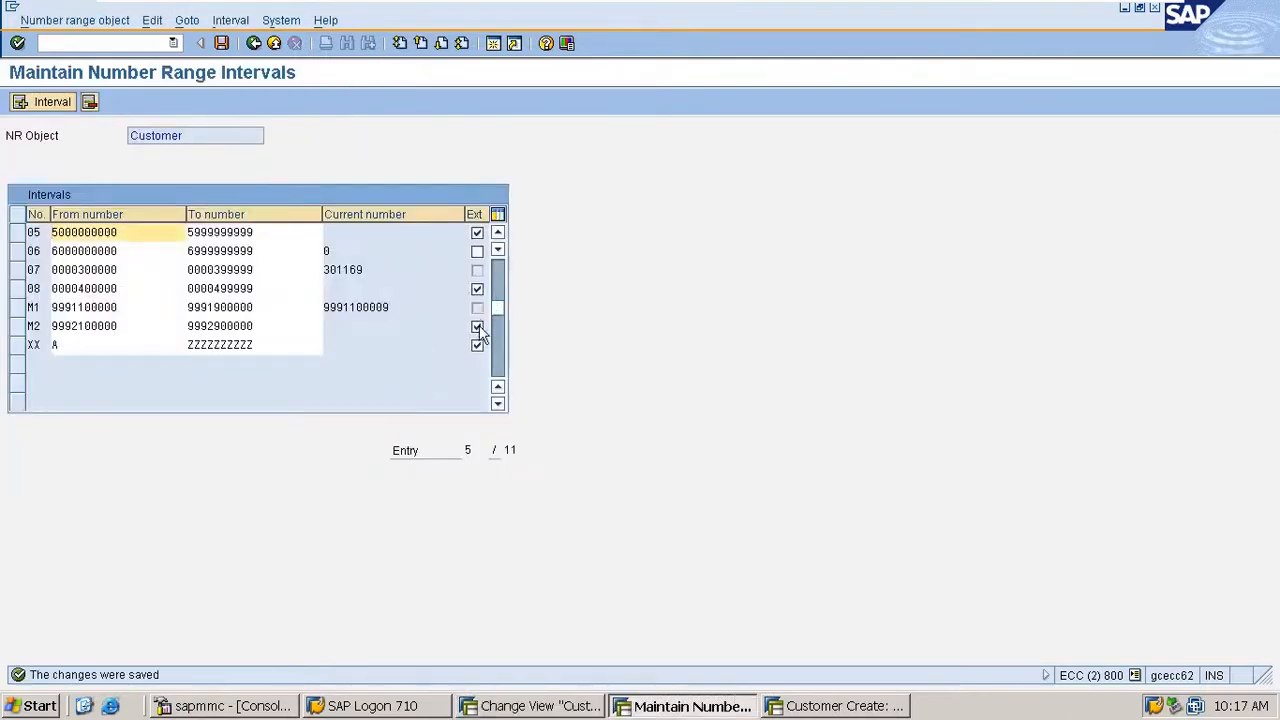
left_click(478, 327)
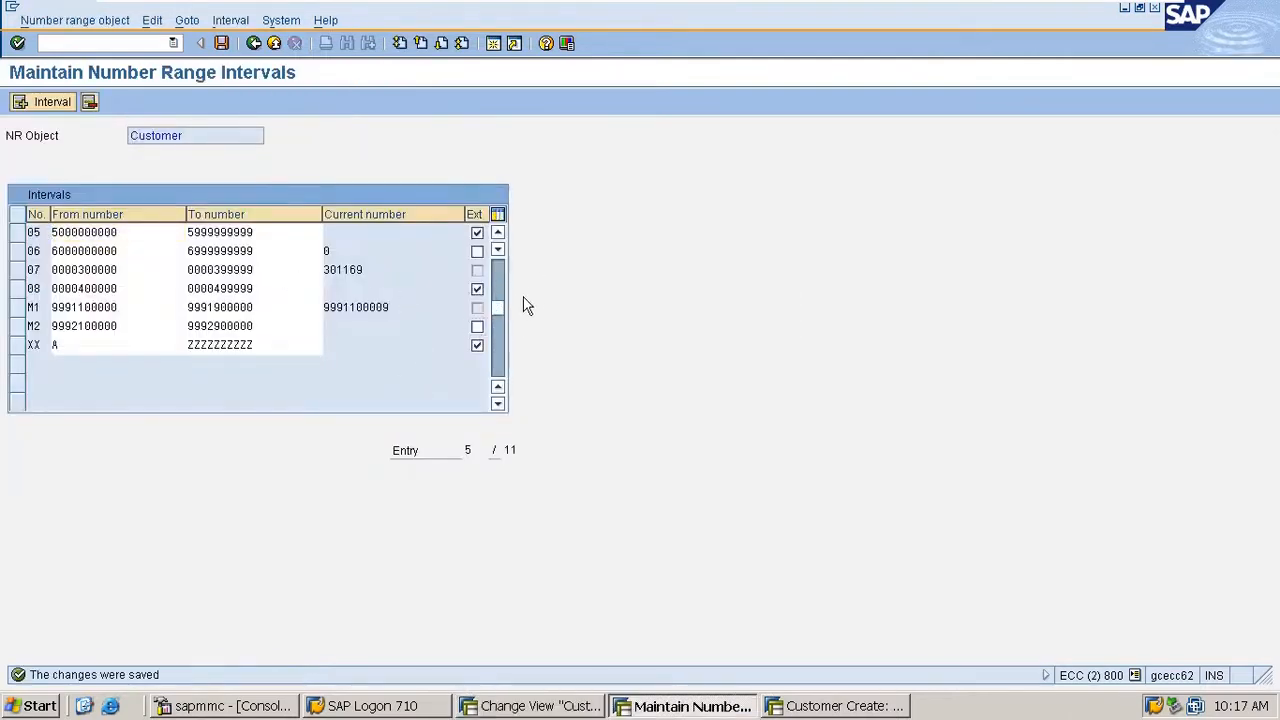
key("Return")
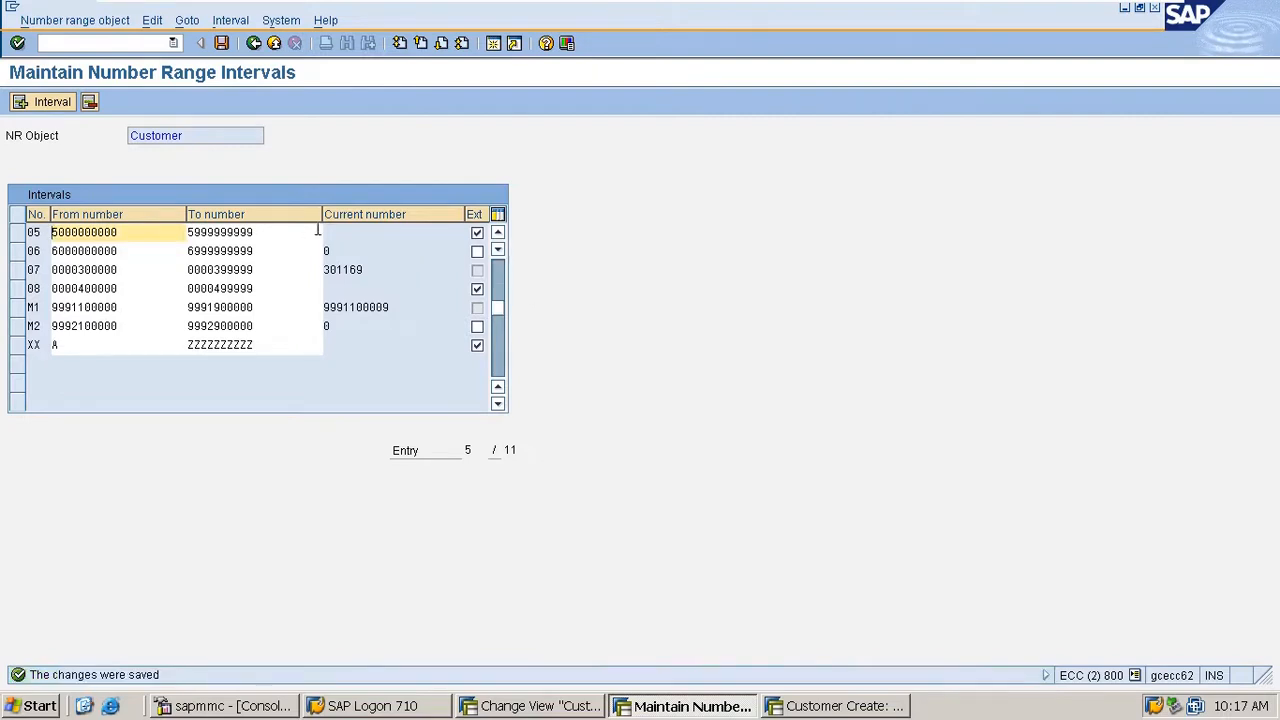
- Continue customer creation with a blank customer number, check the number assignment in general data, and exit the transaction with /n
left_click(557, 708)
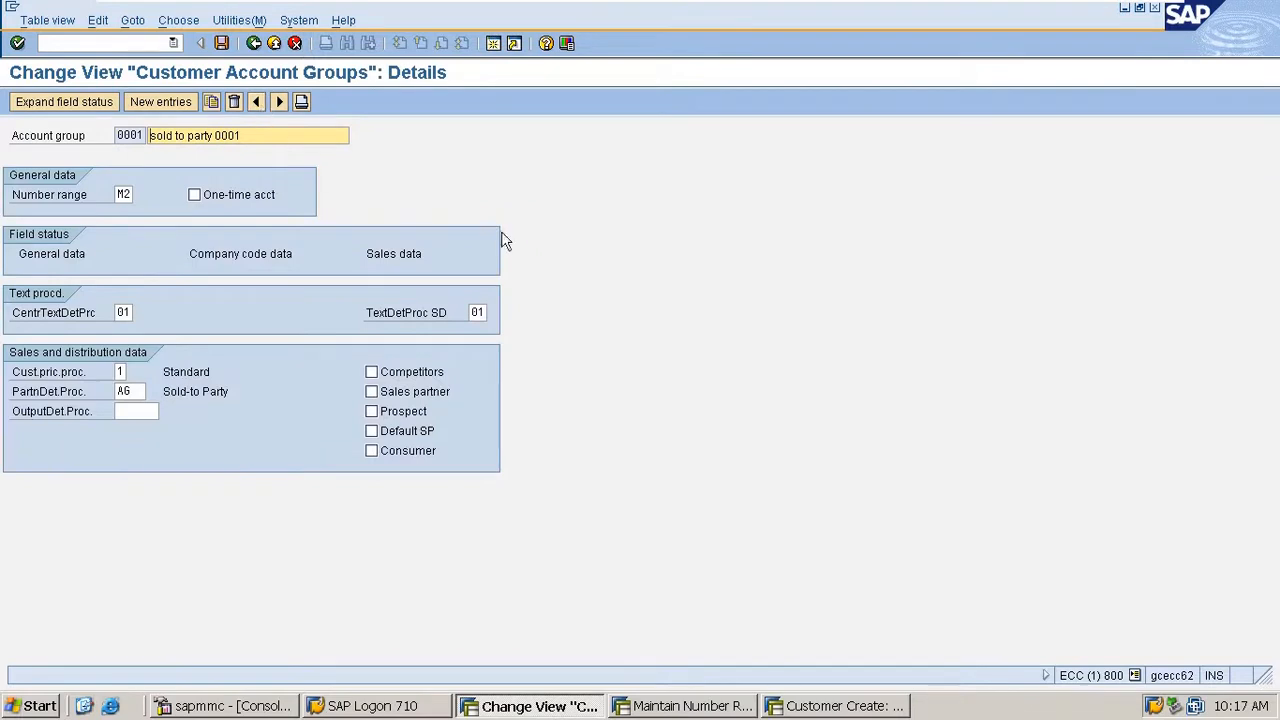
left_click(838, 706)
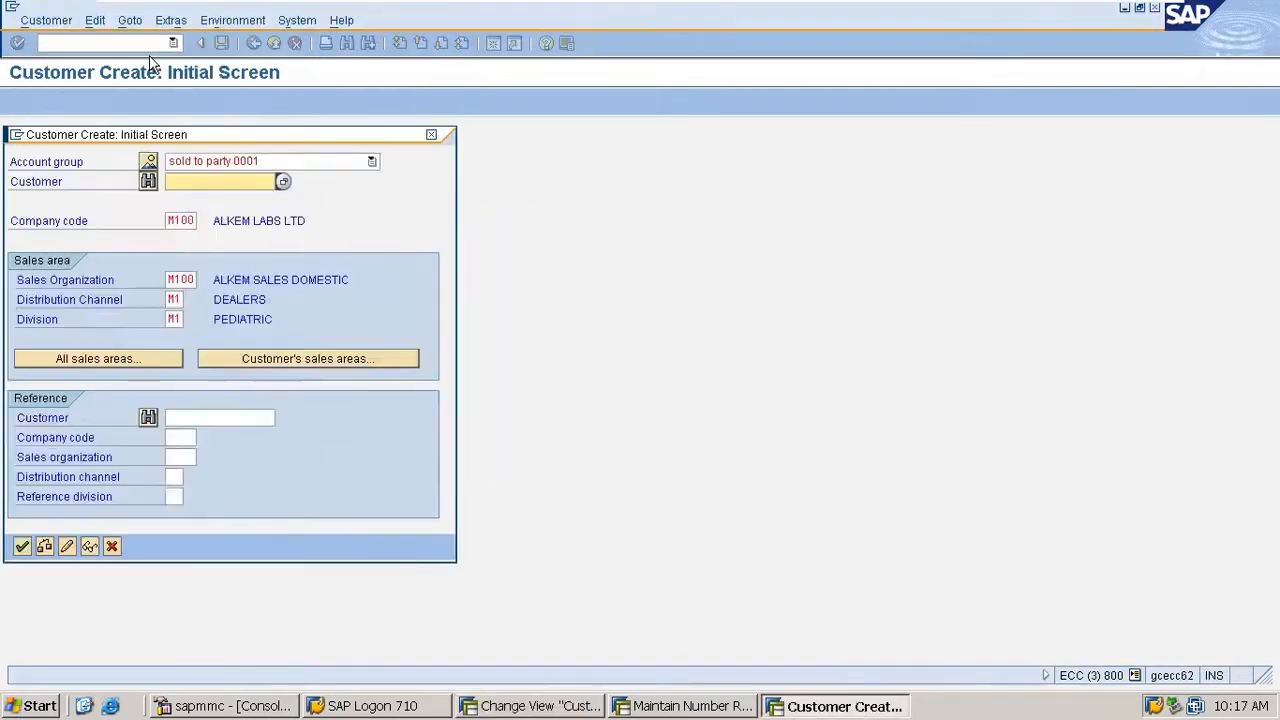
key("Return")
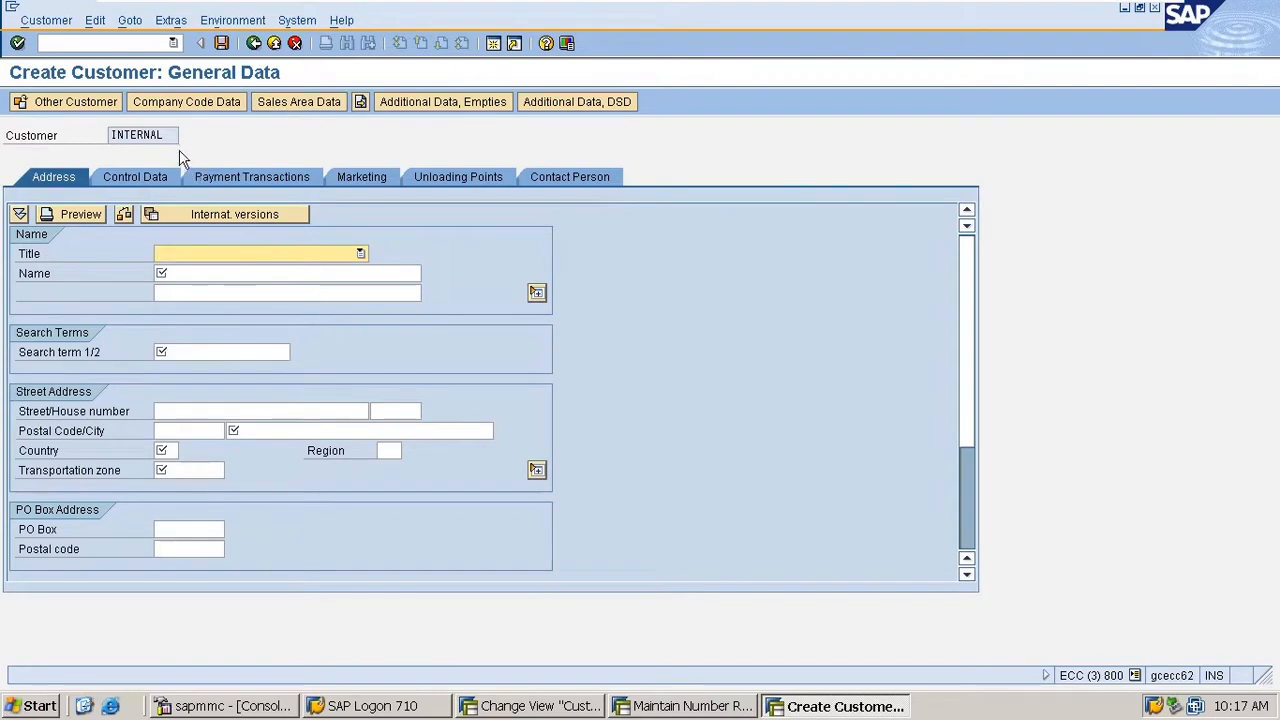
left_click(63, 42)
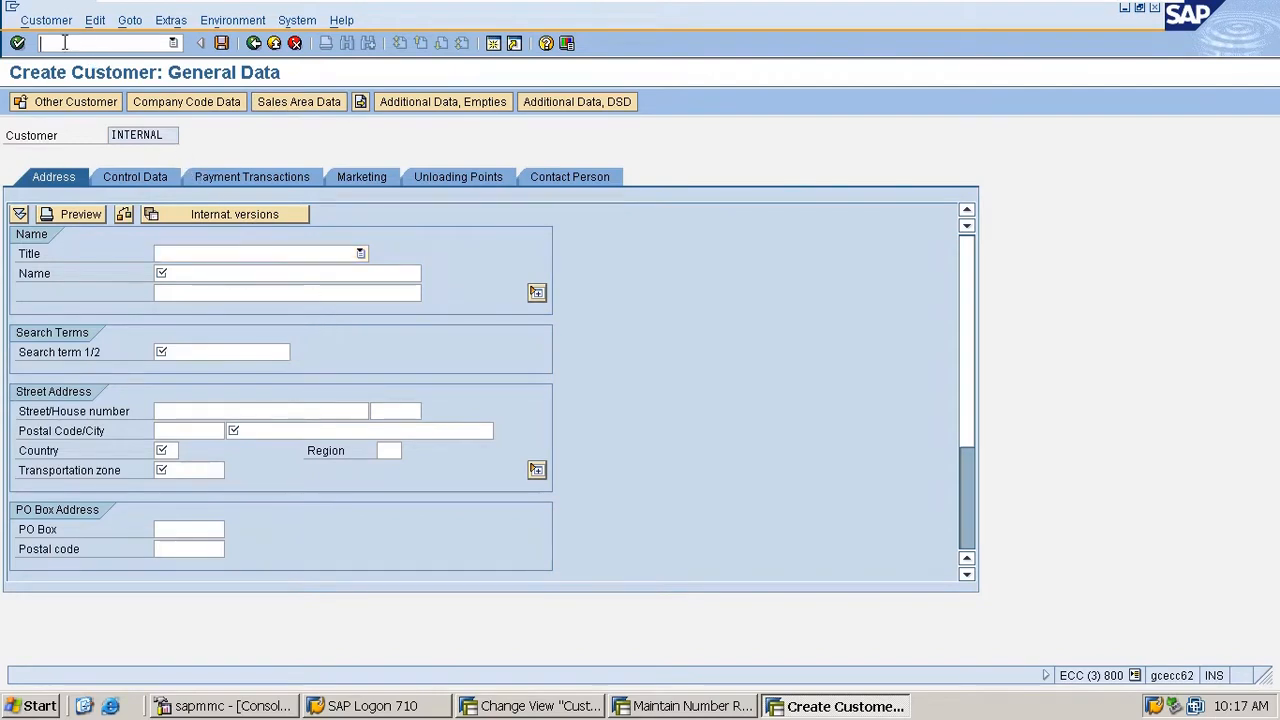
type("/n")
key("Return")
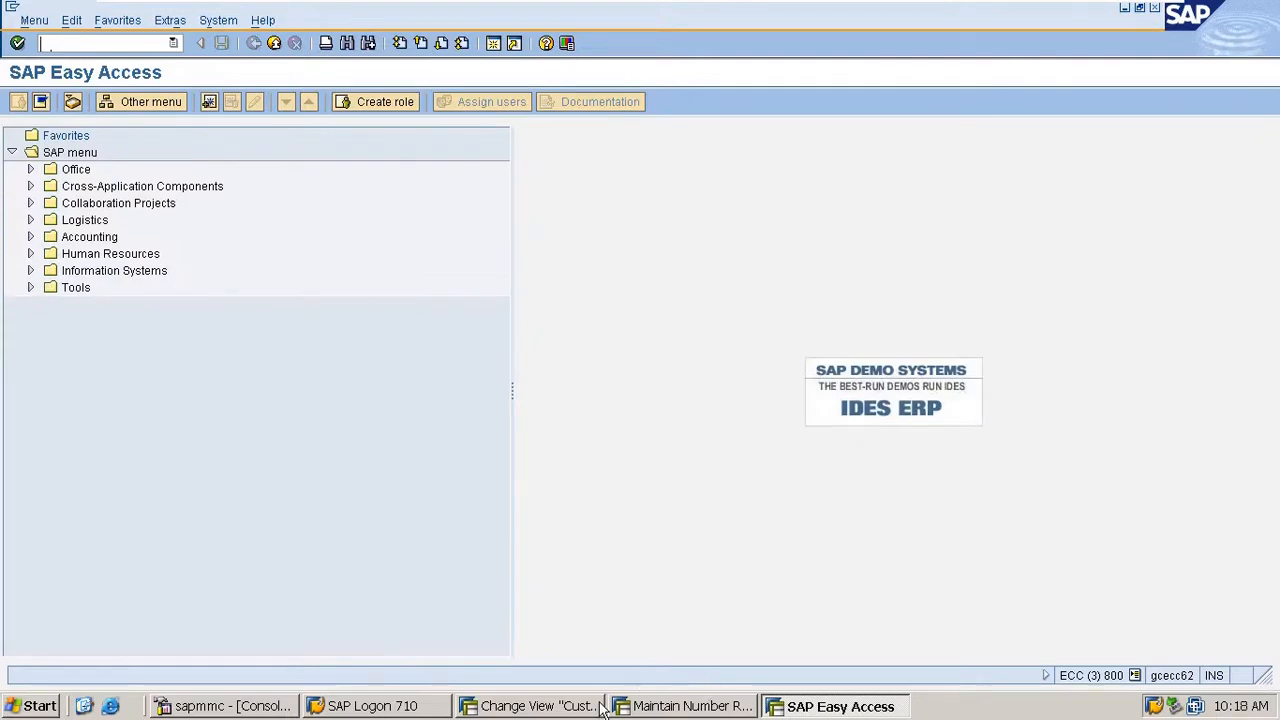
- Leave the customer number range maintenance session and return it to the SAP Easy Access screen with /n
left_click(658, 706)
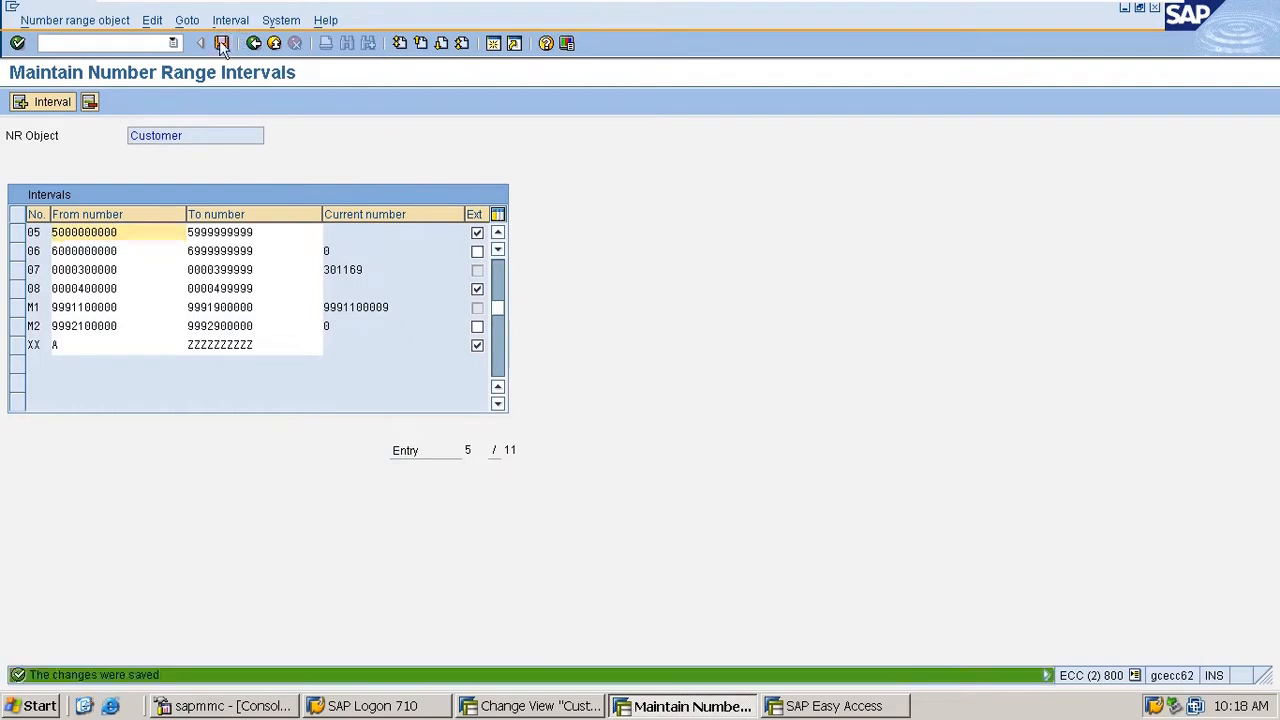
left_click(253, 45)
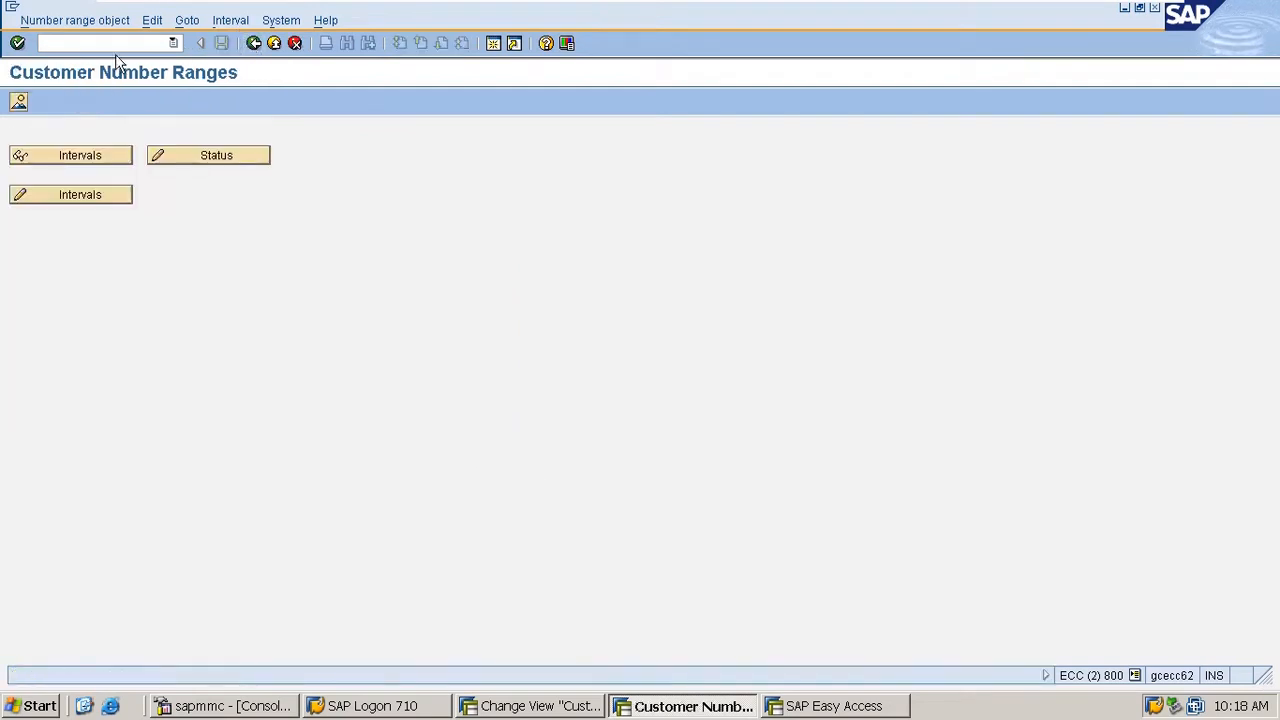
type("/n")
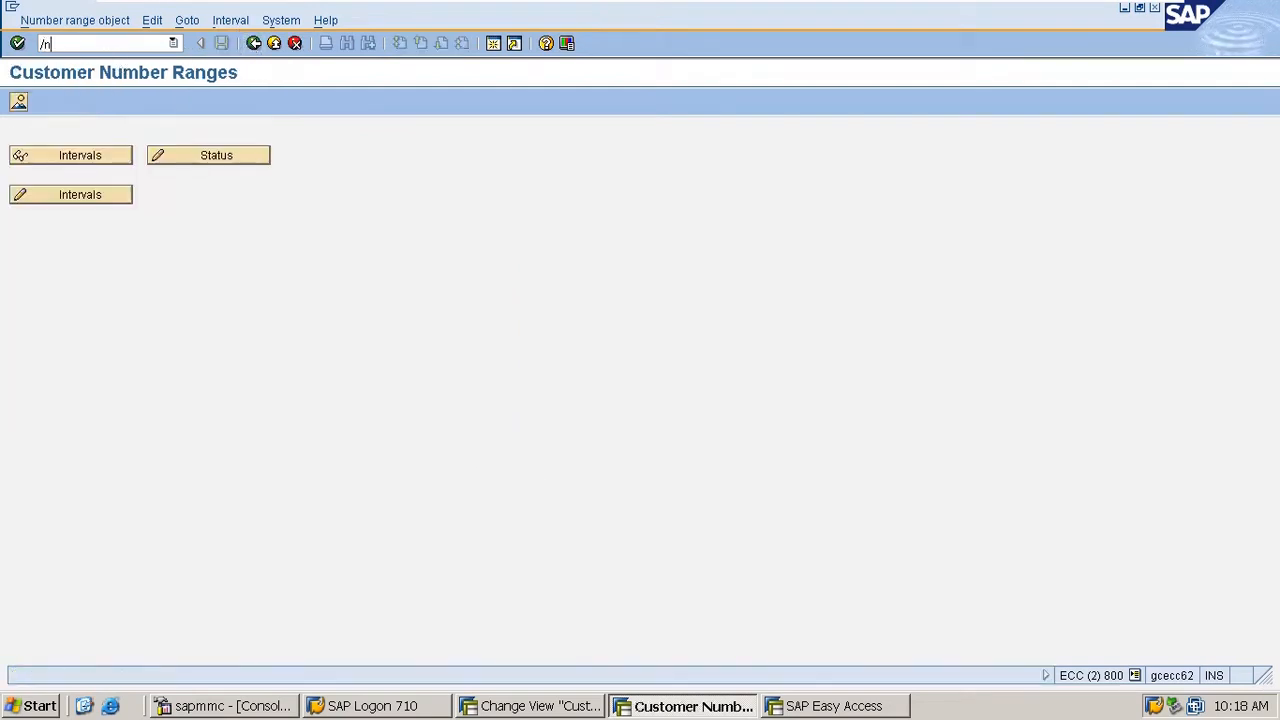
key("Return")
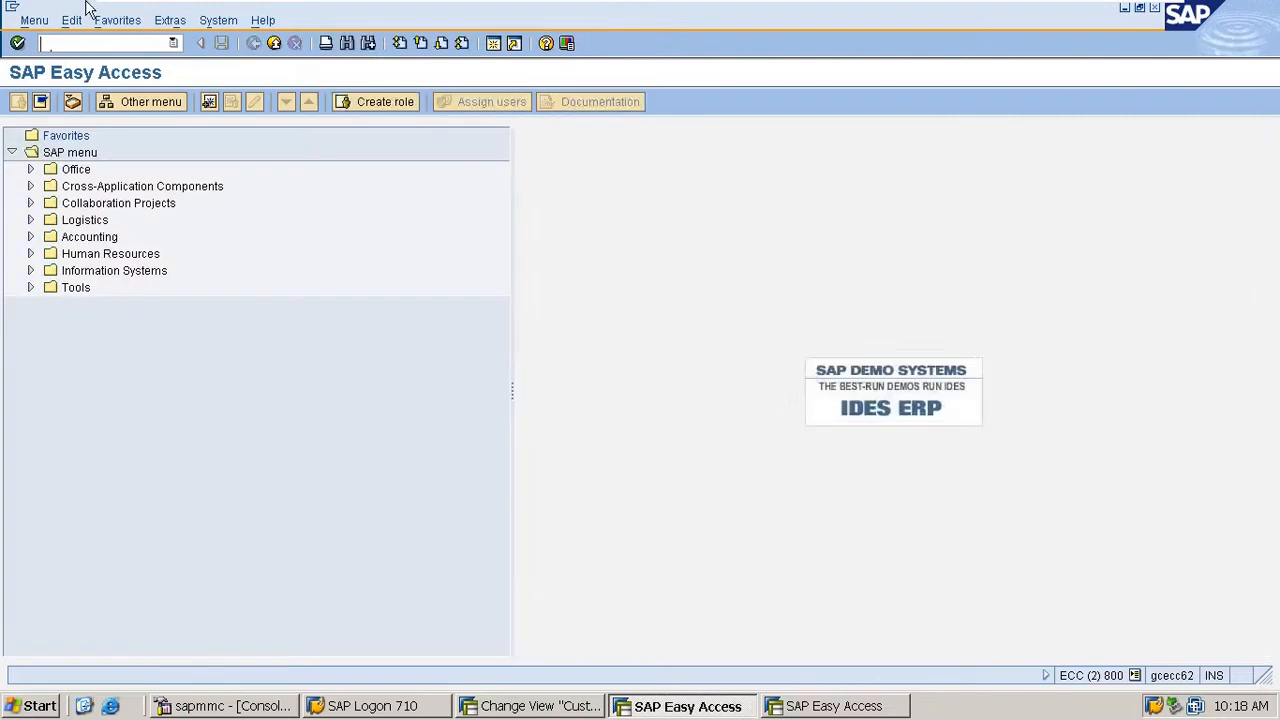
- Reopen the details of customer account group 0001, set its number range back to 01 and save
left_click(524, 708)
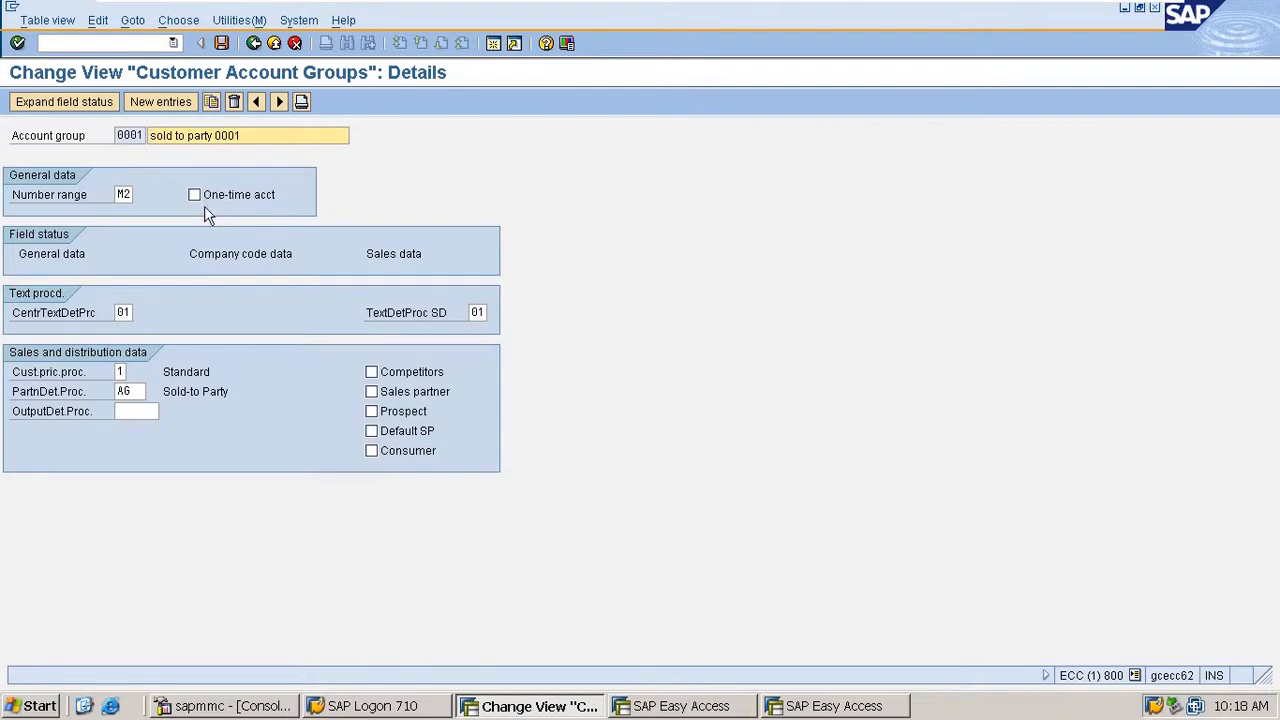
left_click(254, 43)
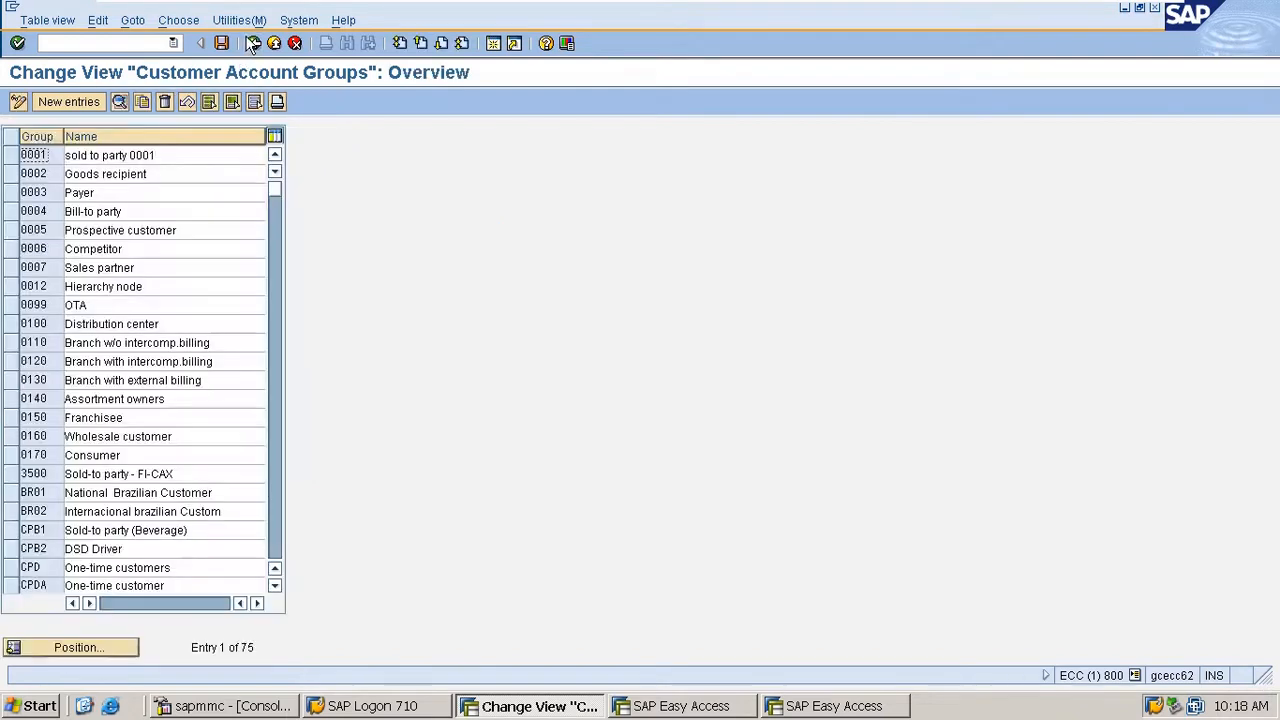
double_click(116, 156)
left_click(120, 194)
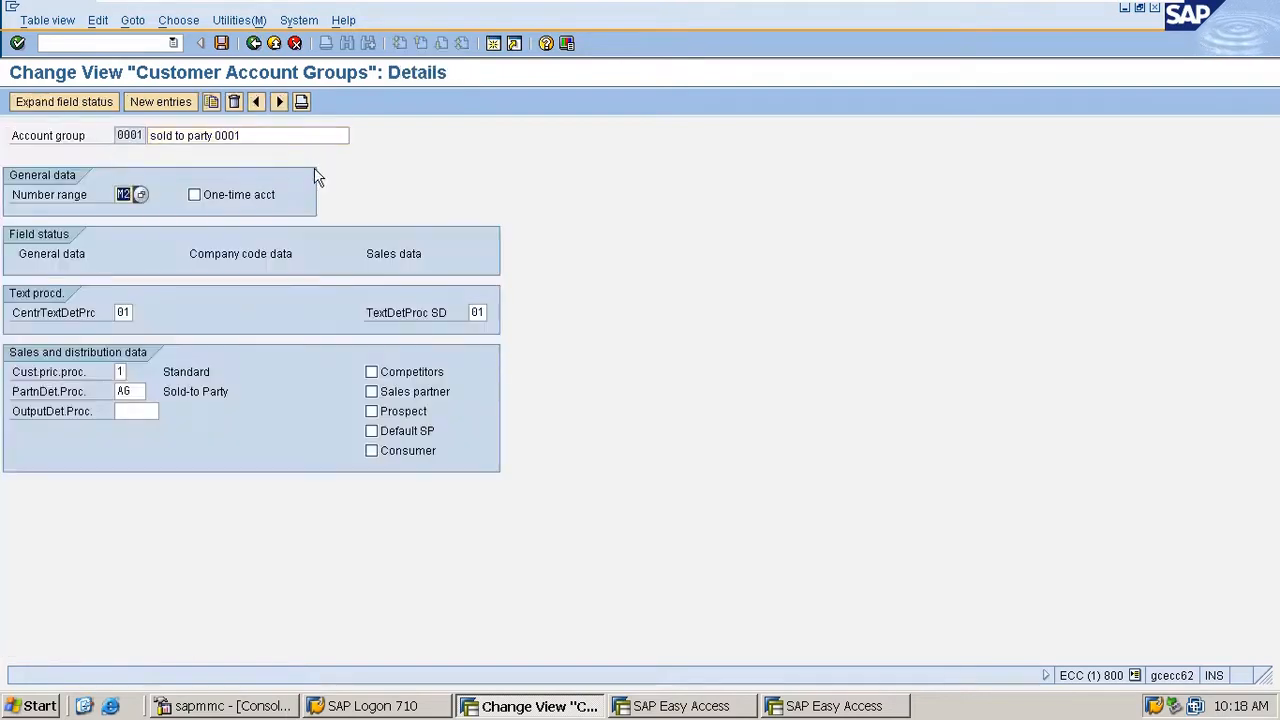
type("01")
key("ctrl+s")
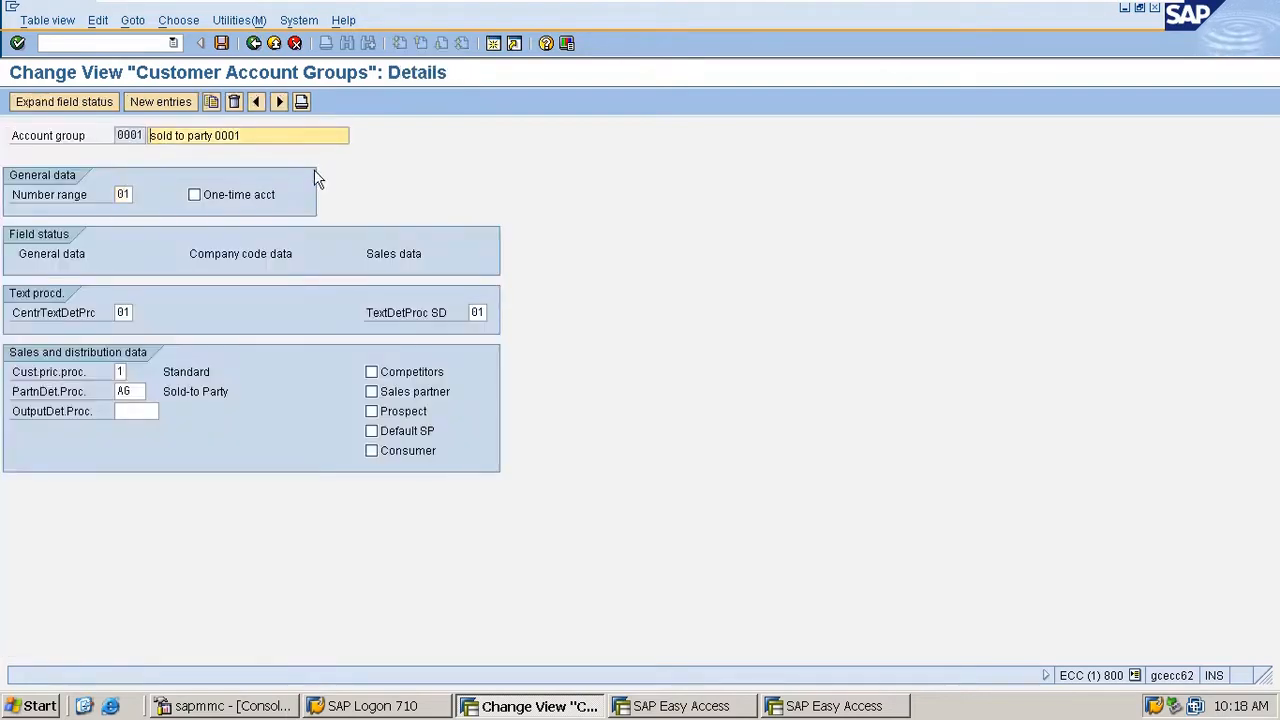
- Save account group 0001, open account group M100 from the overview, set its number range to M2 and save
left_click(221, 43)
left_click(252, 45)
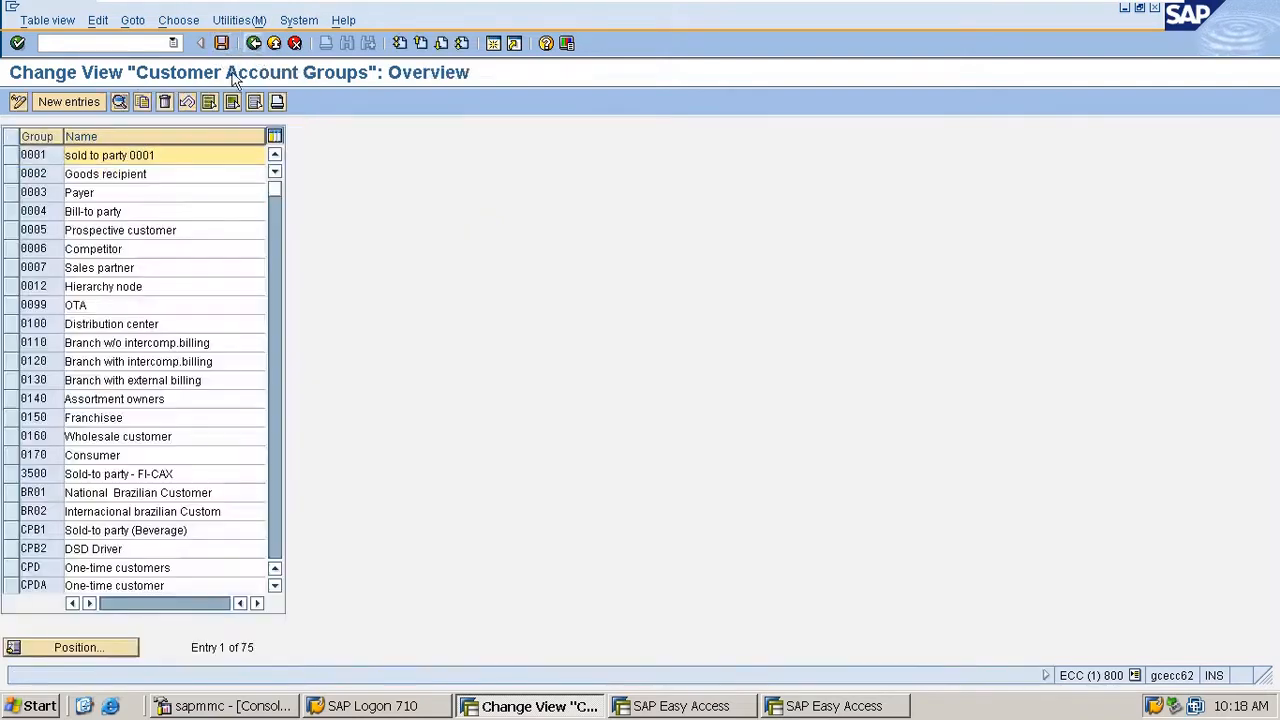
left_click(76, 648)
type("m100")
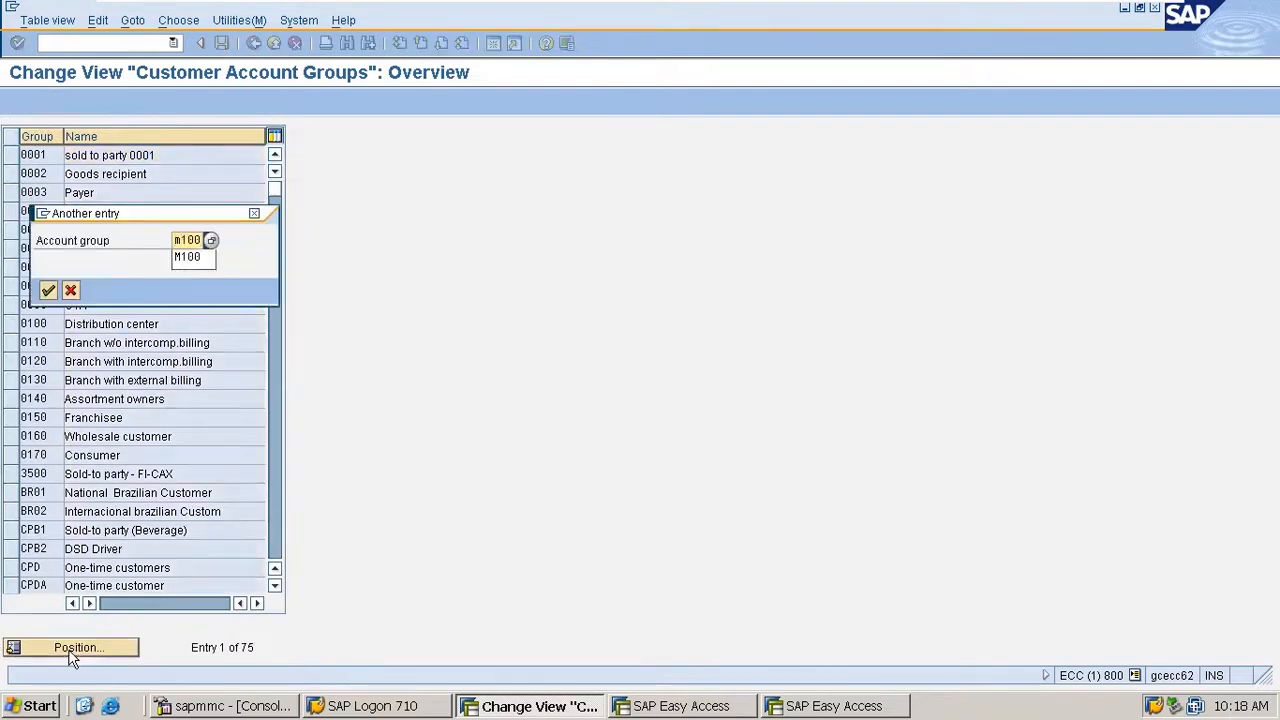
key("Return")
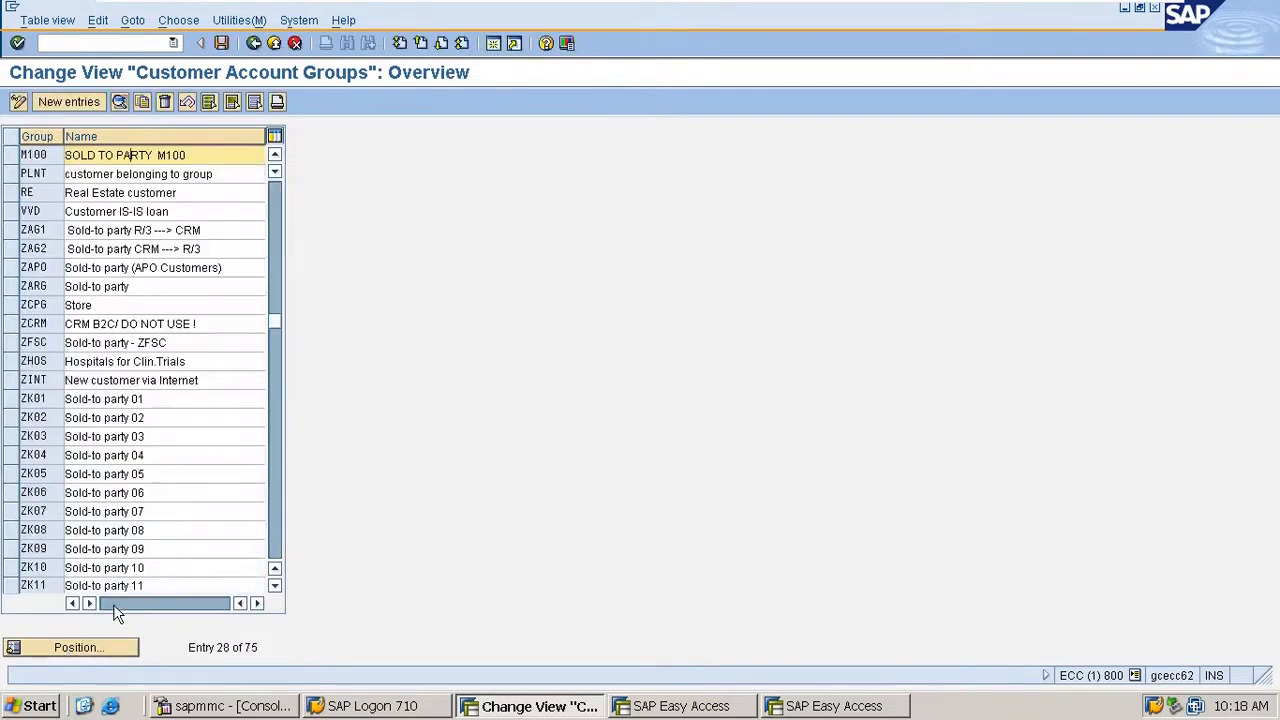
double_click(44, 155)
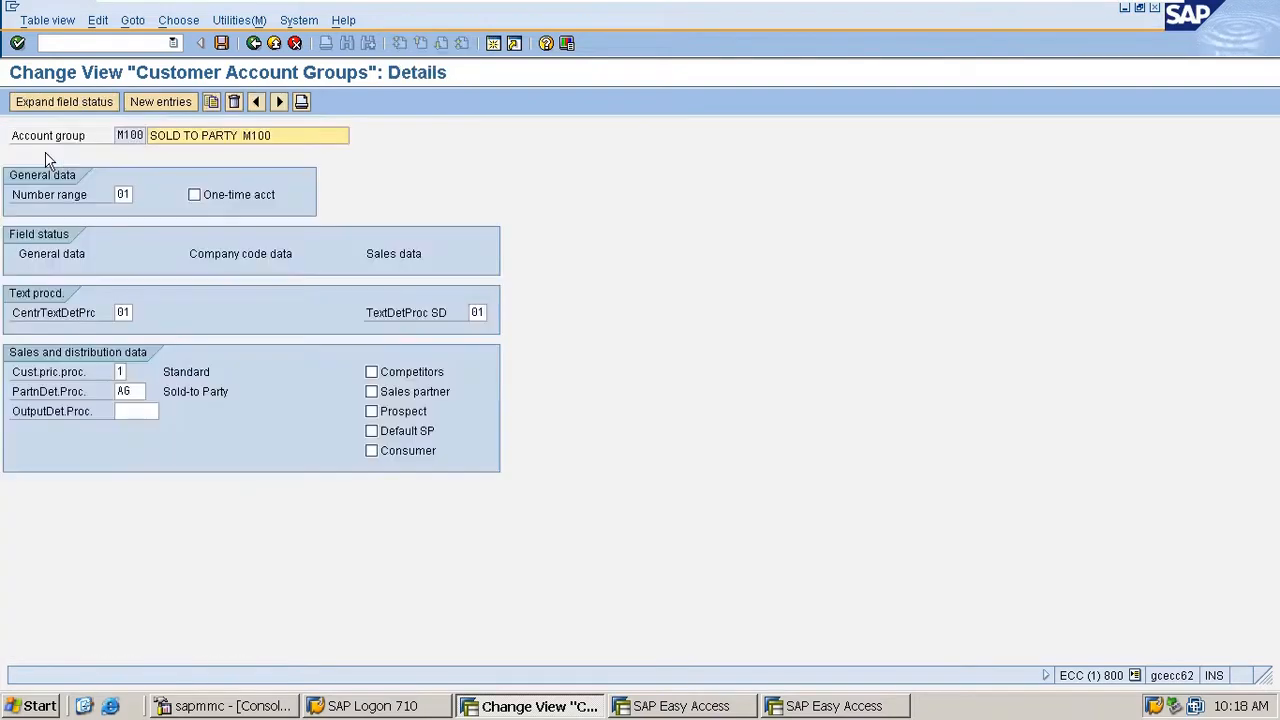
double_click(122, 194)
type("M2")
key("Return")
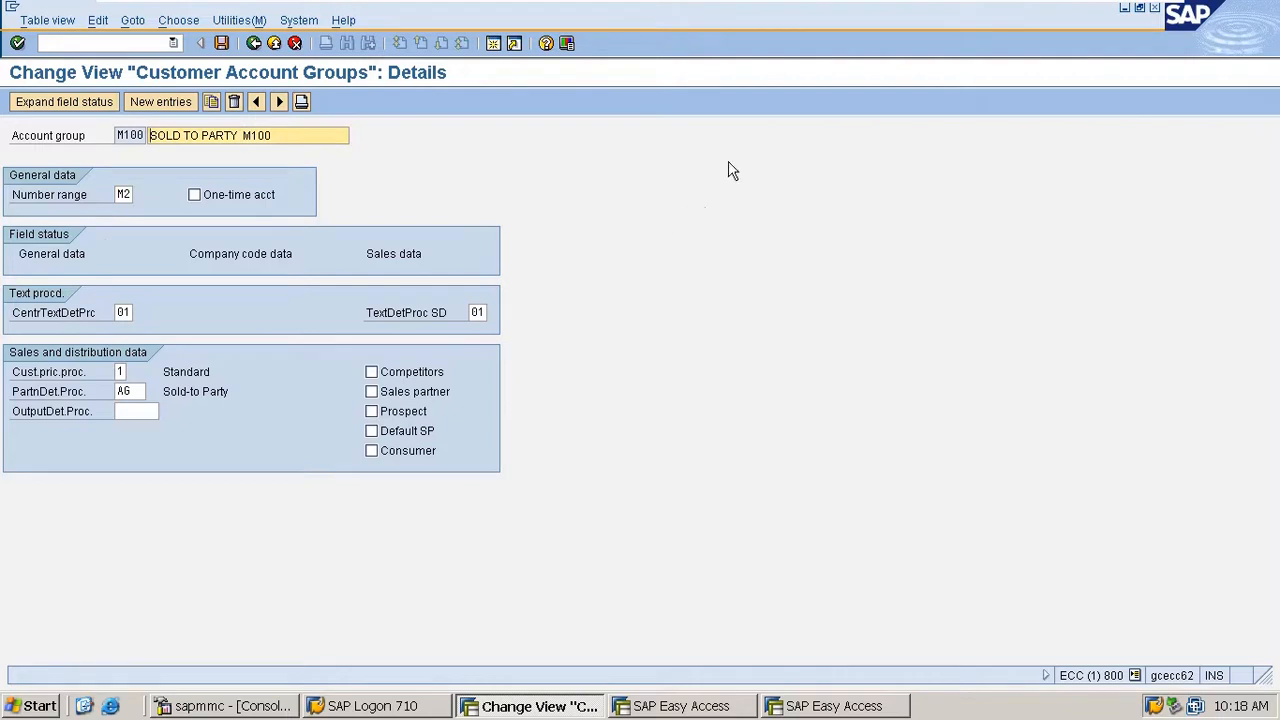
key("ctrl+s")
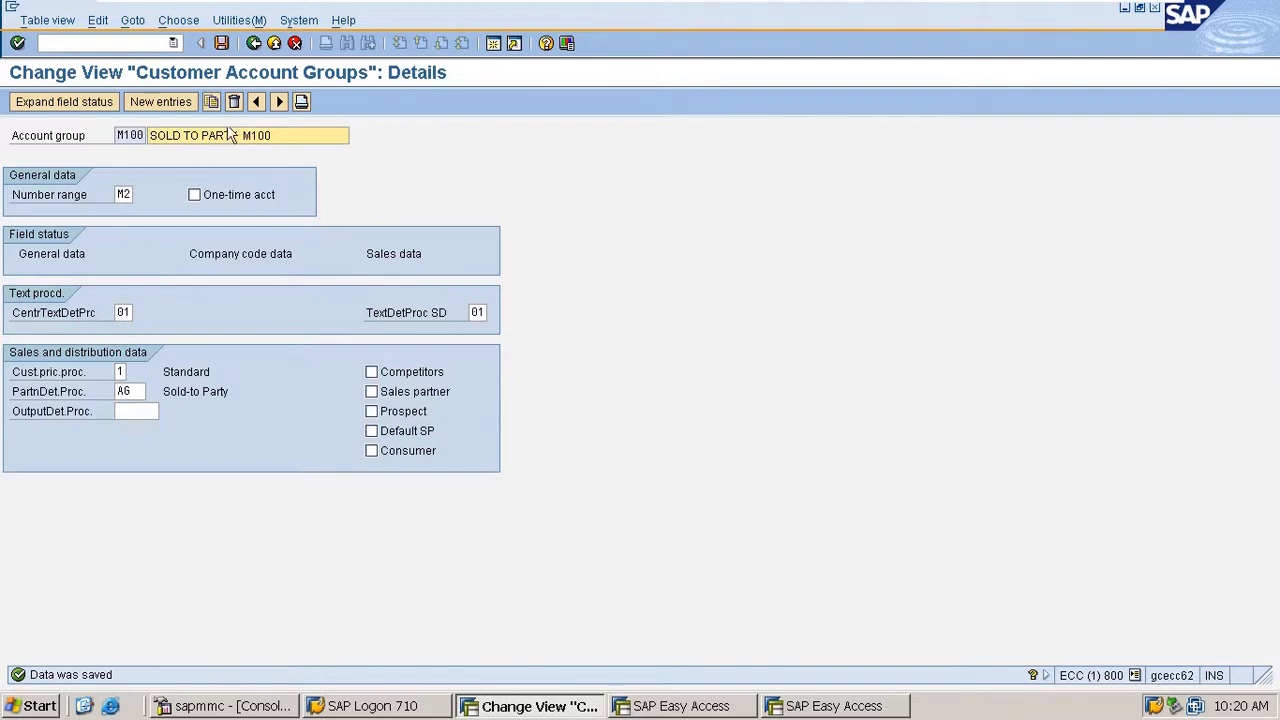
left_click(222, 44)
left_click(254, 43)
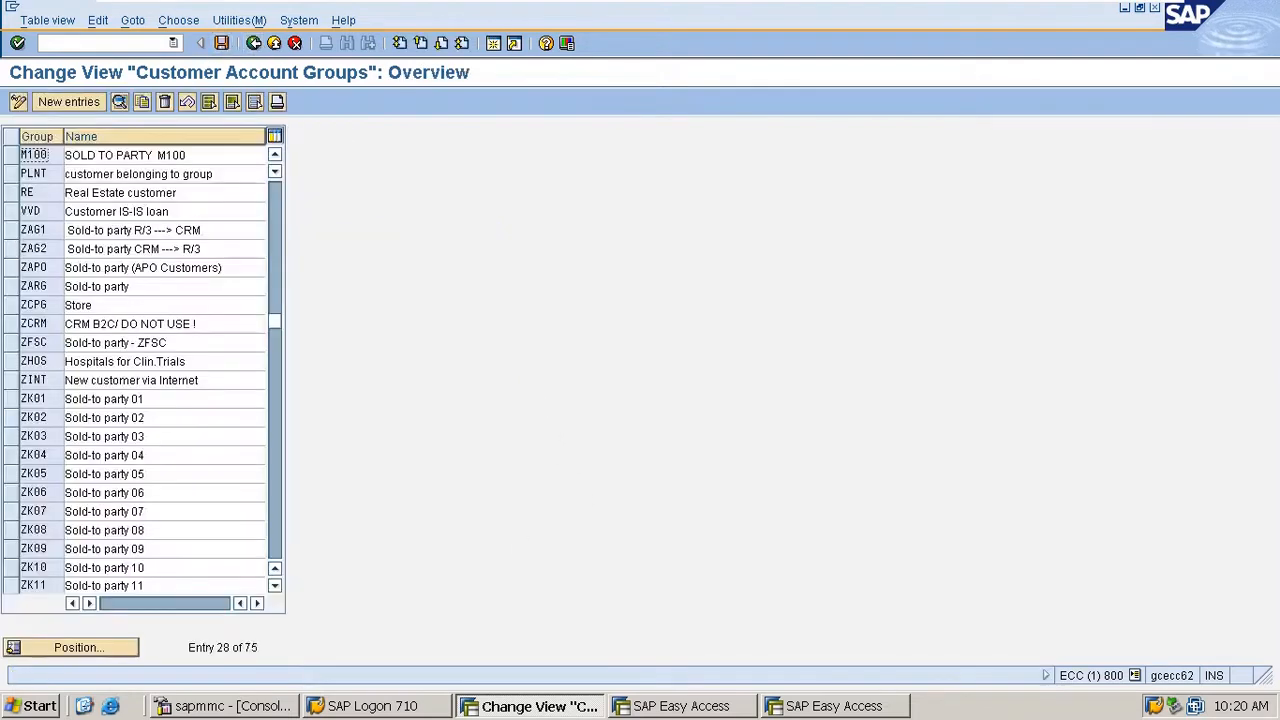
- Check the number ranges assigned to the one-time customer account groups CPD and CPDA
left_click(86, 649)
type("CPD")
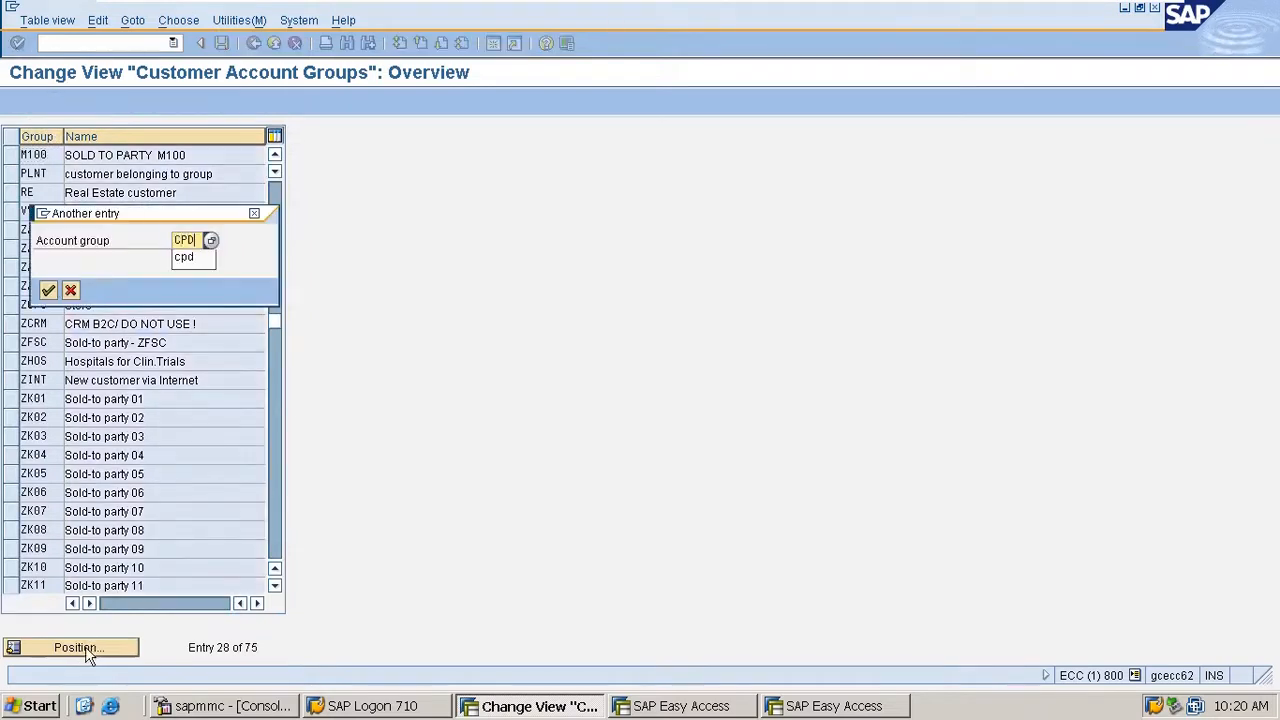
key("Return")
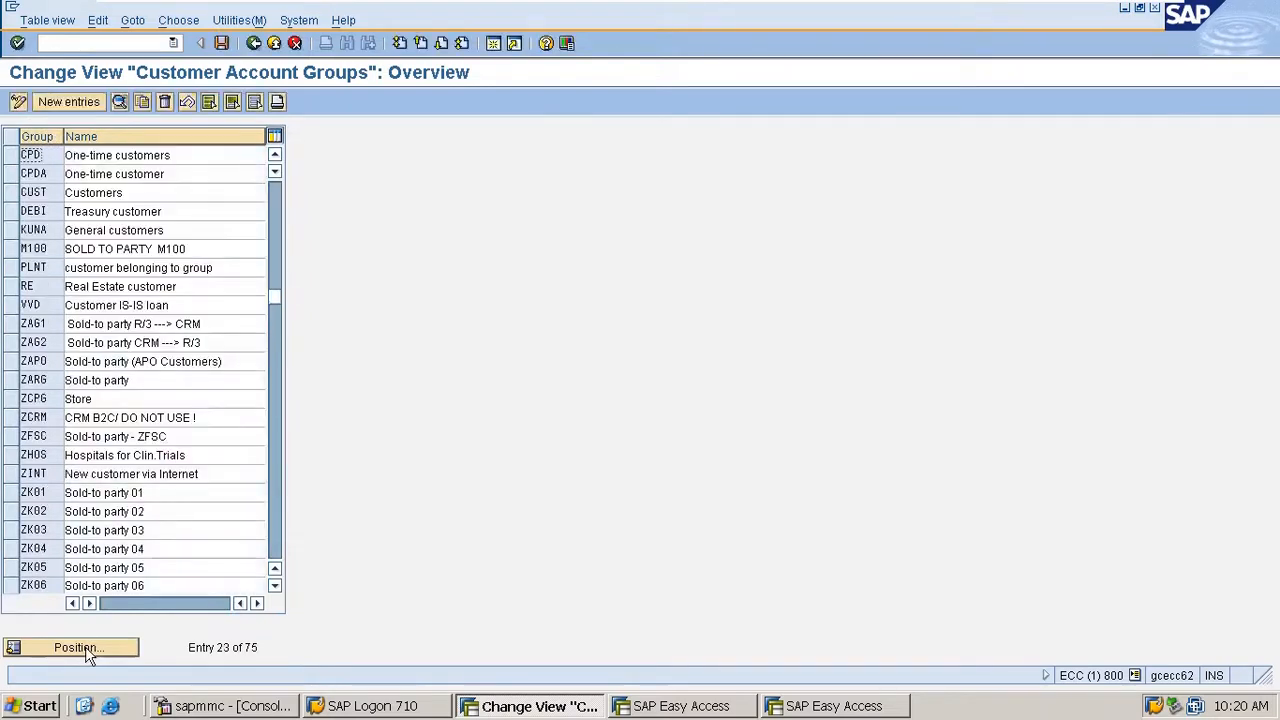
double_click(44, 154)
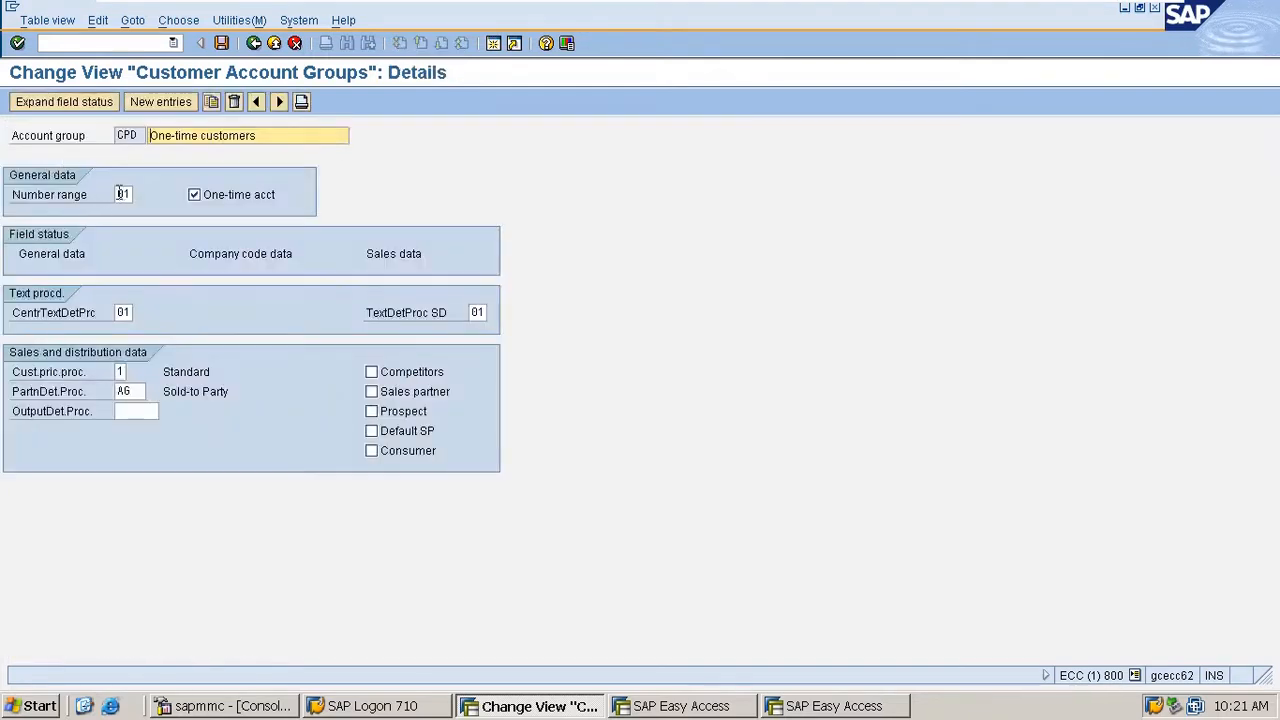
double_click(121, 194)
left_click(253, 43)
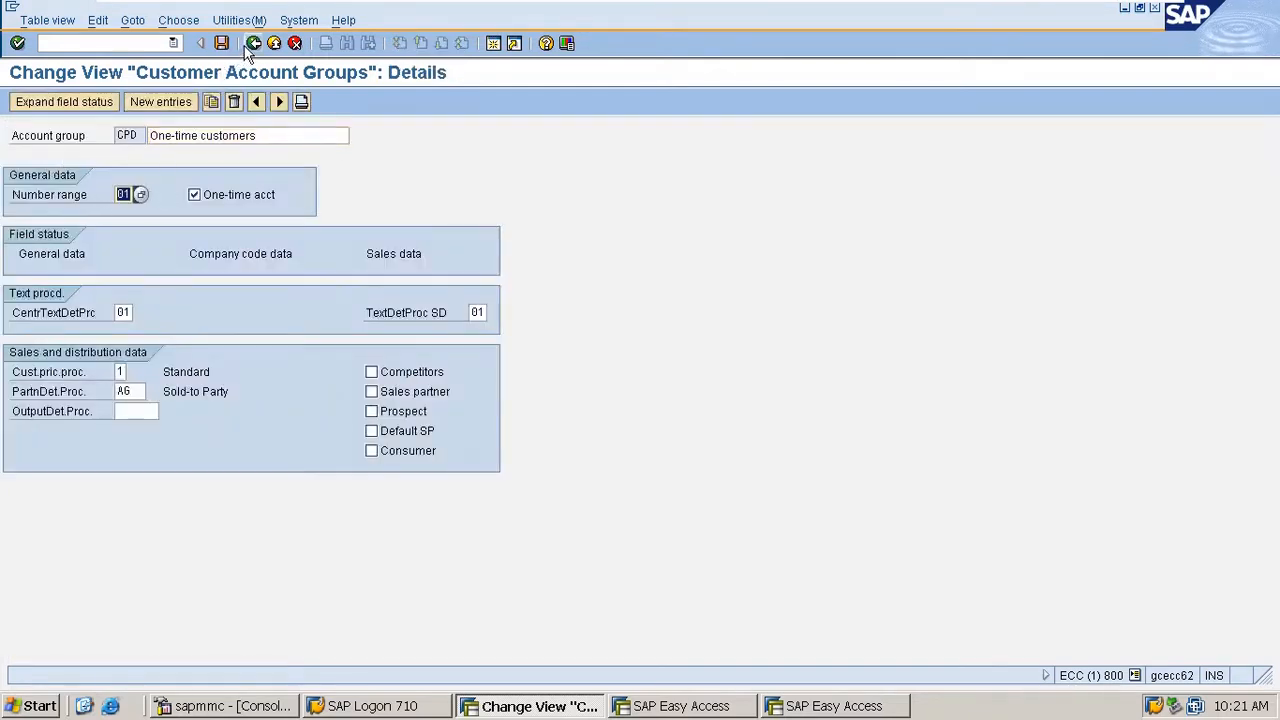
double_click(57, 173)
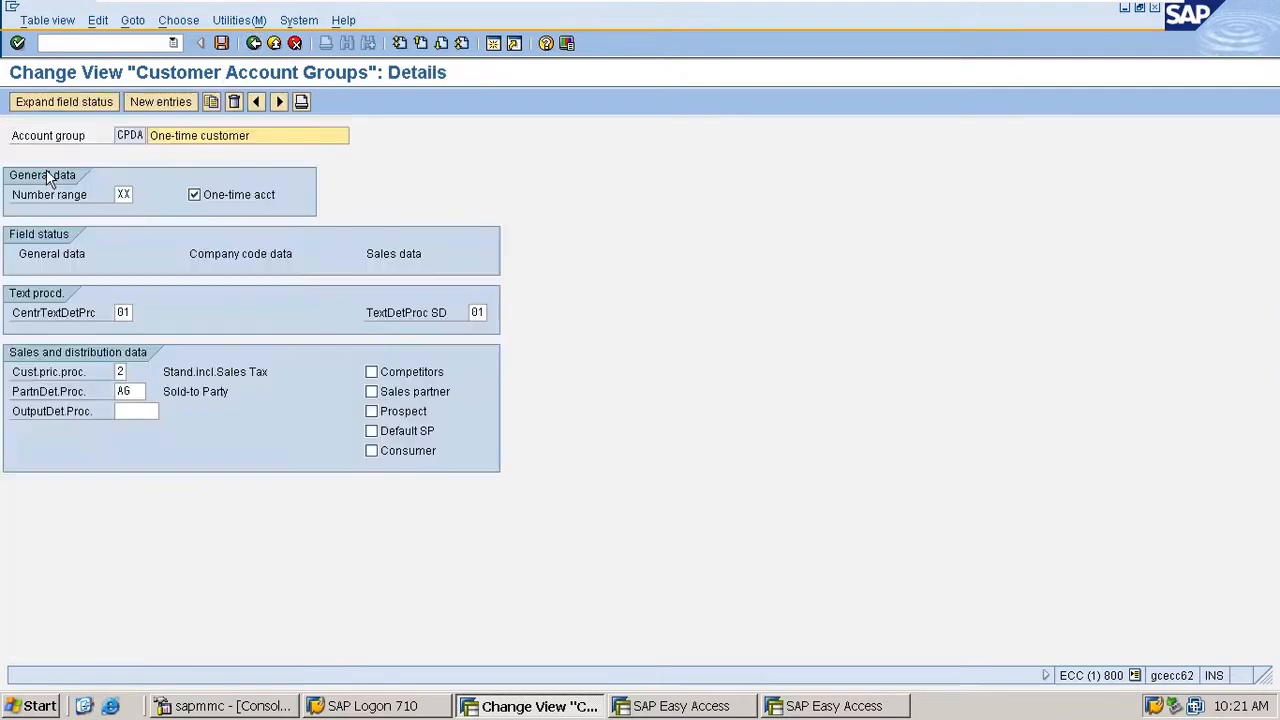
double_click(127, 192)
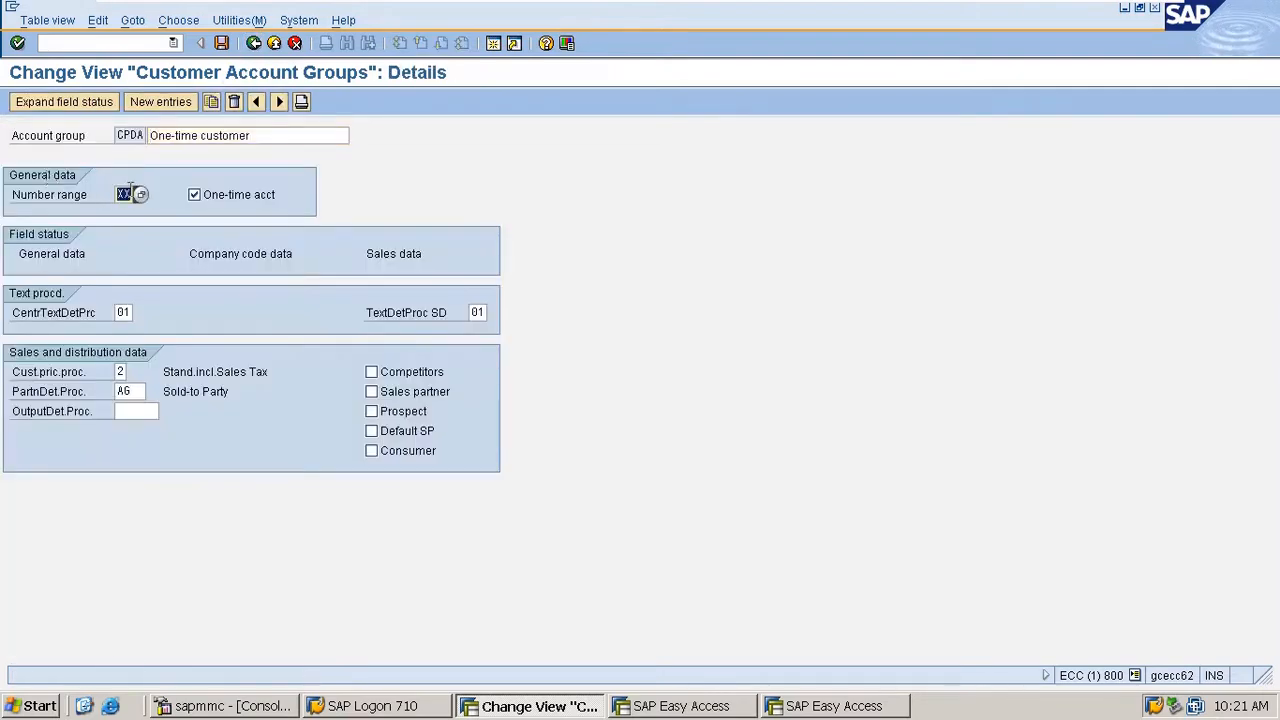
left_click(253, 43)
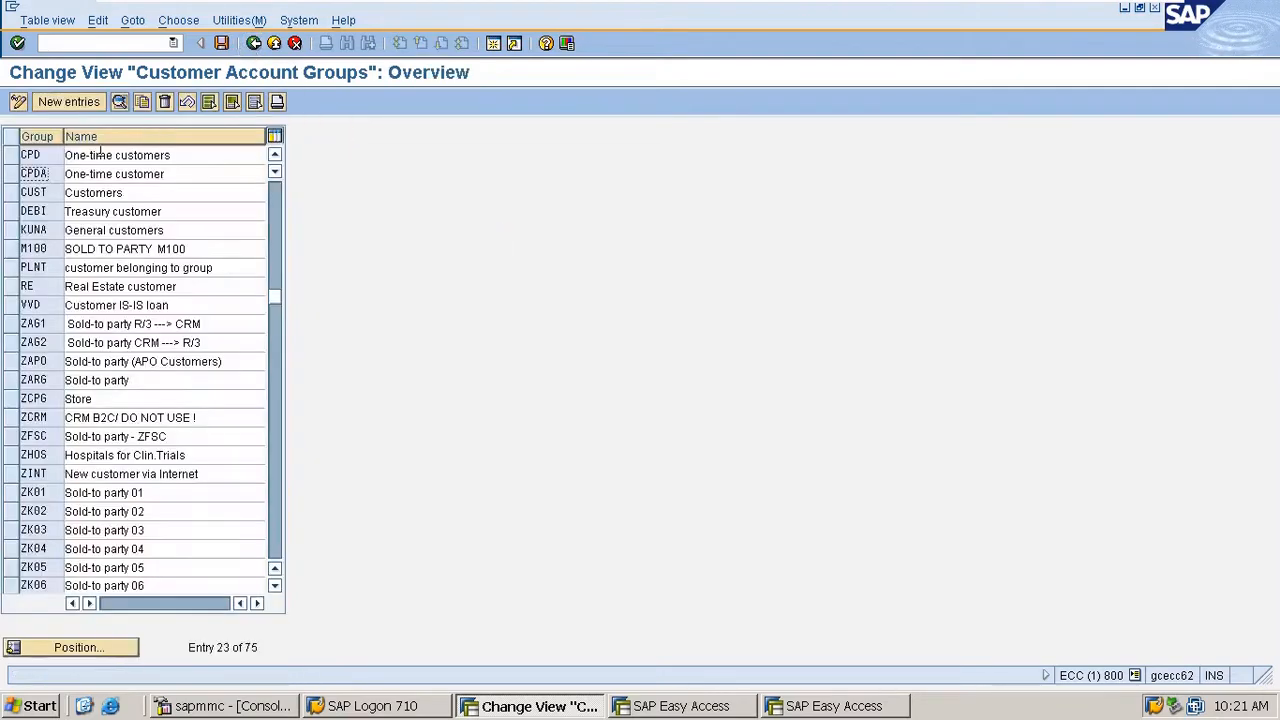
left_click(38, 158)
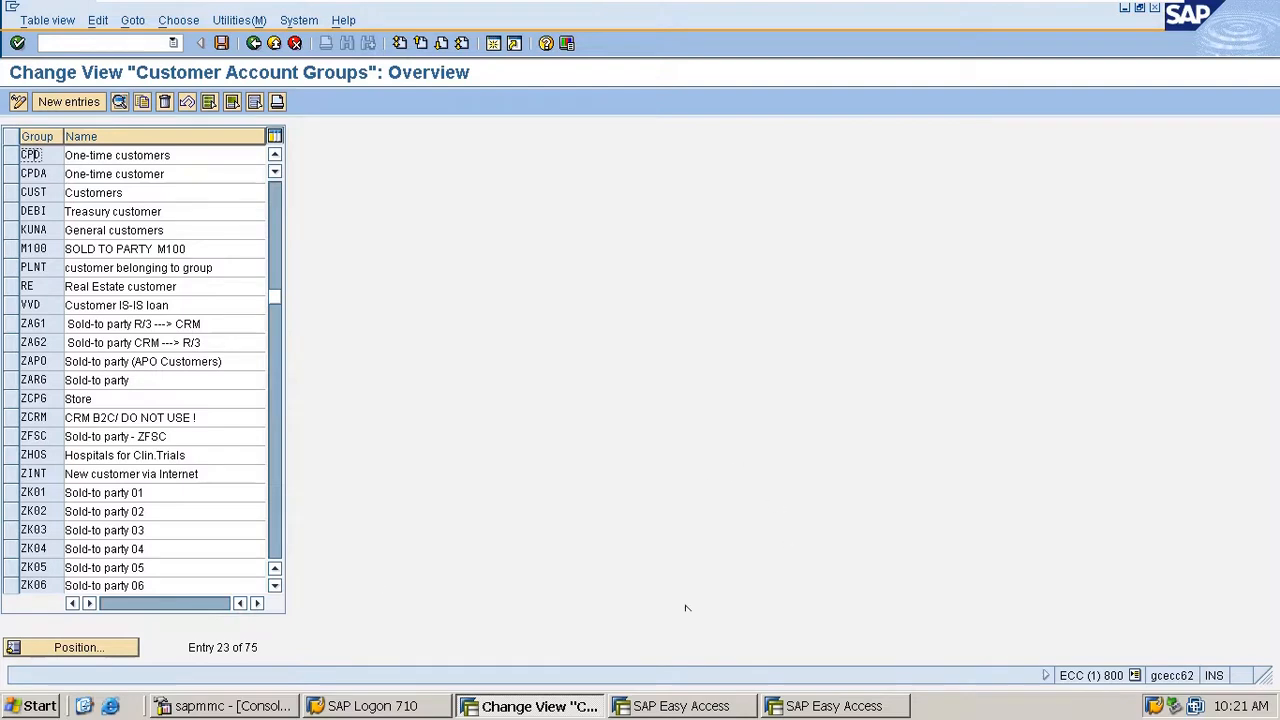
- Open the customer number range intervals with xdn1 in another session, check the external assignment flag of interval XX, and save
left_click(834, 706)
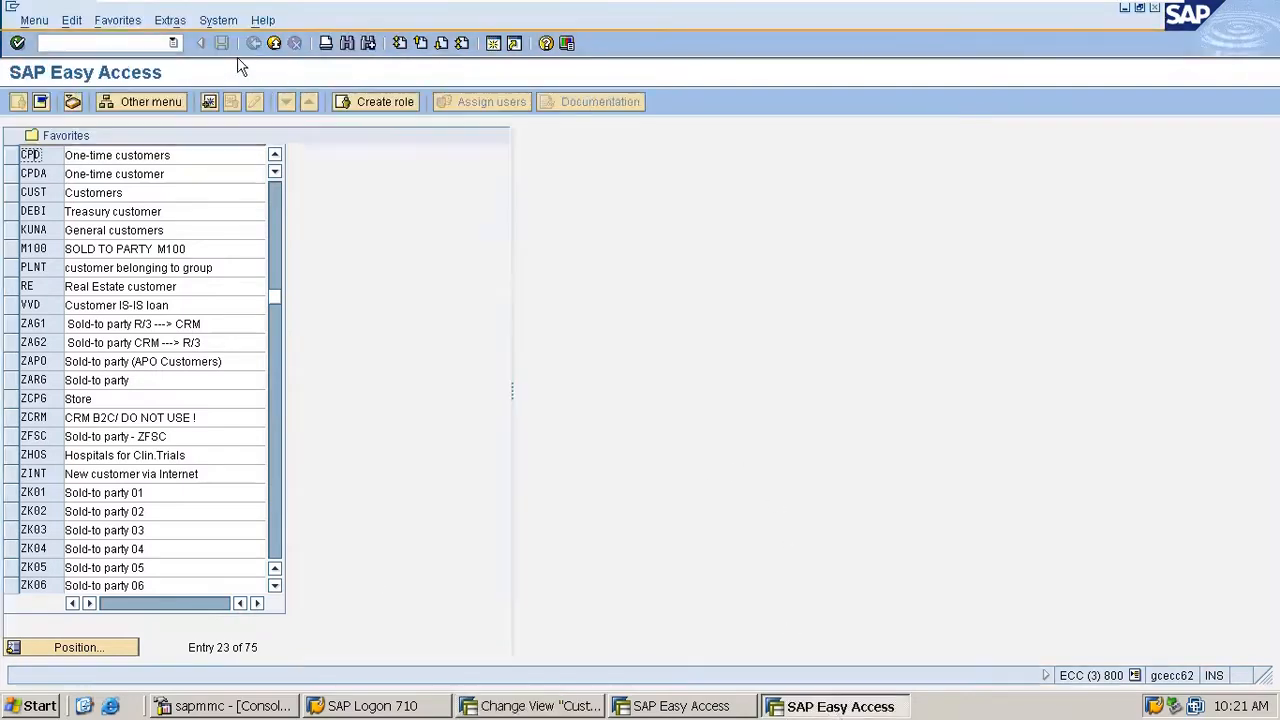
left_click(128, 44)
type("xdn")
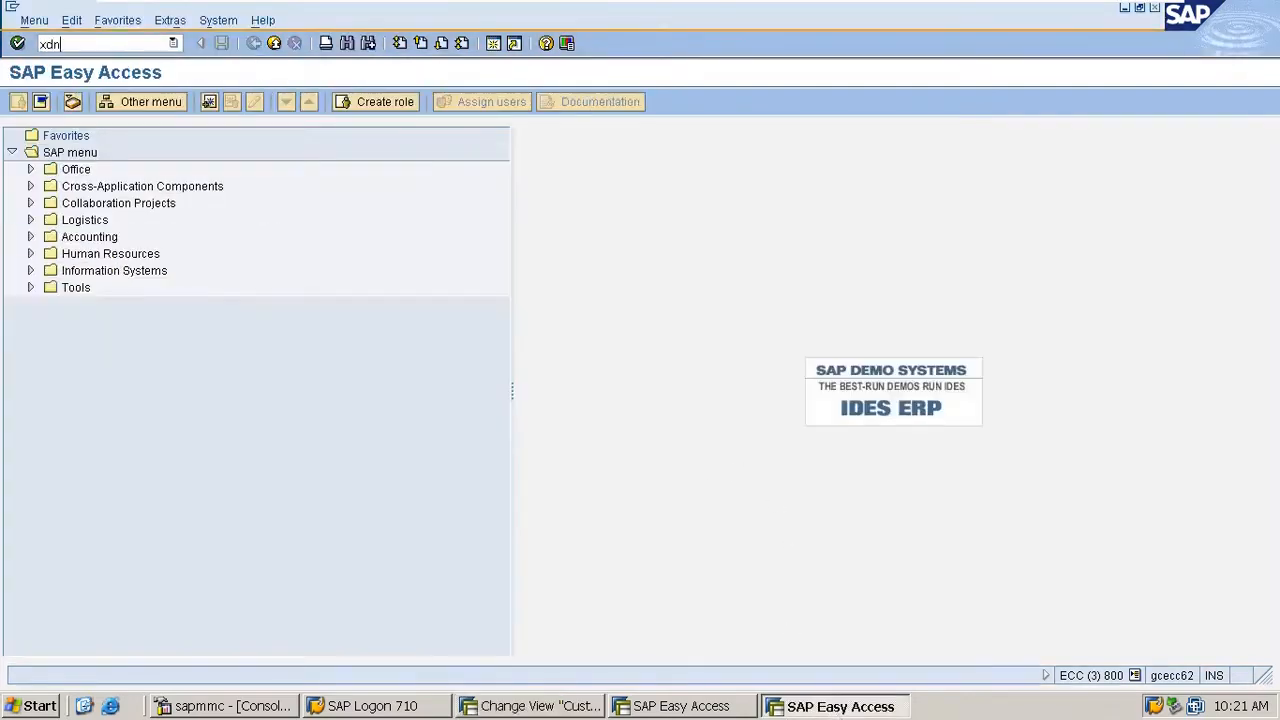
type("1")
key("Return")
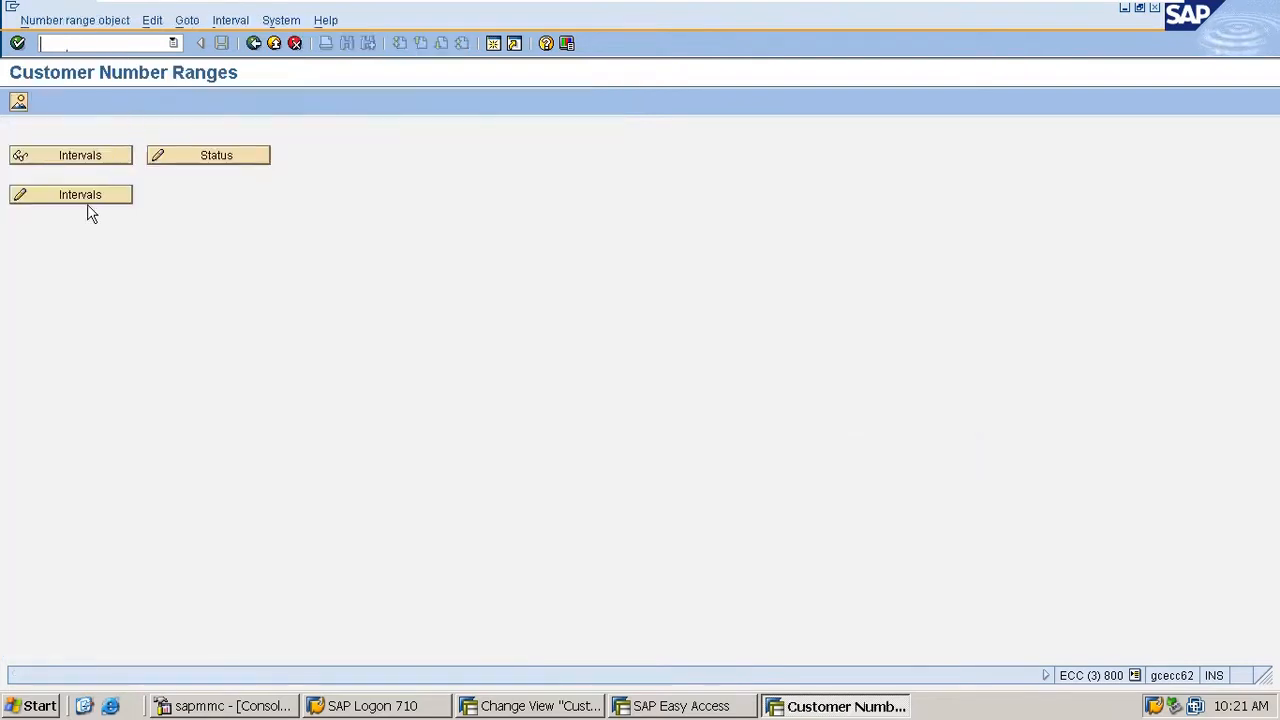
left_click(85, 198)
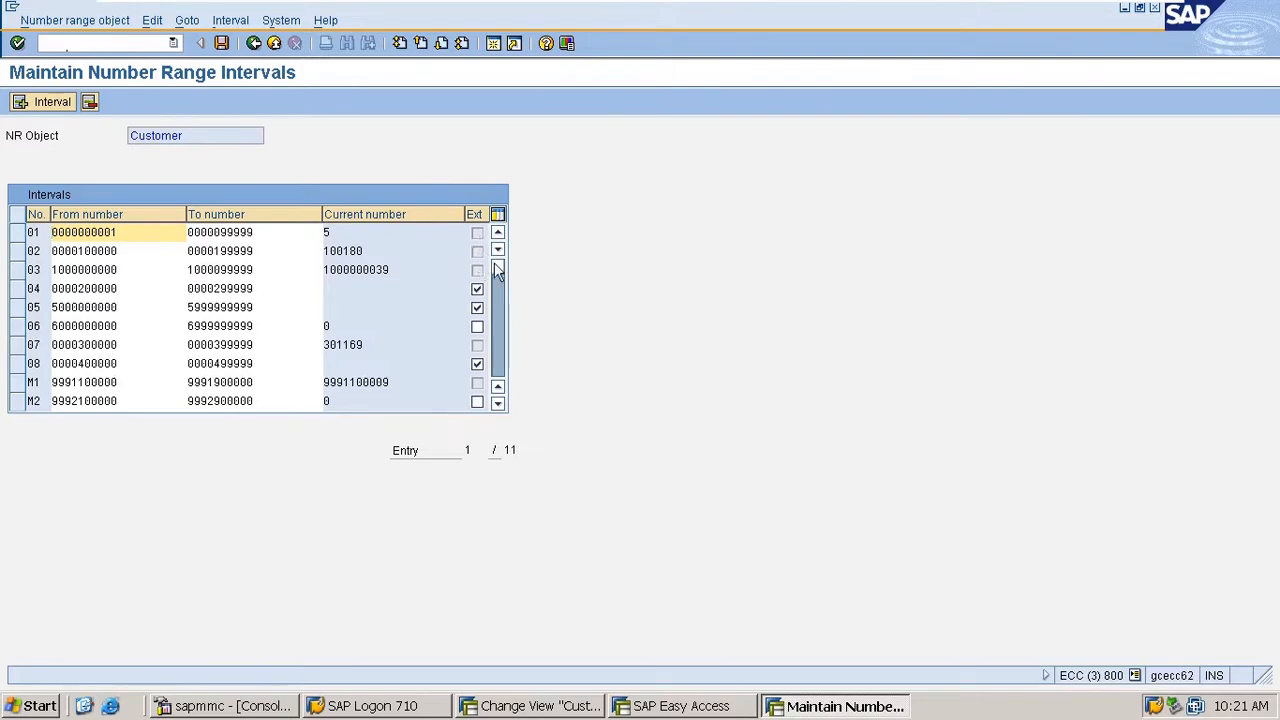
left_click_drag(498, 267, 502, 385)
scroll(395, 384, "up", 2)
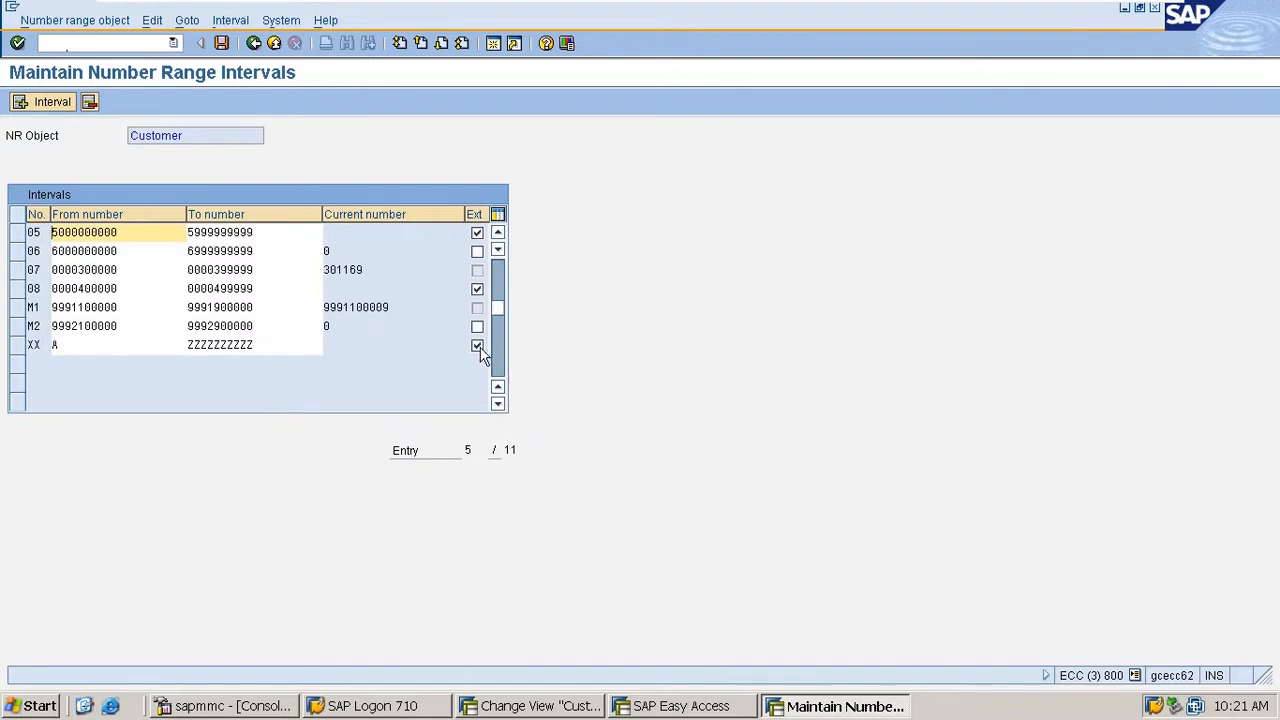
left_click(222, 44)
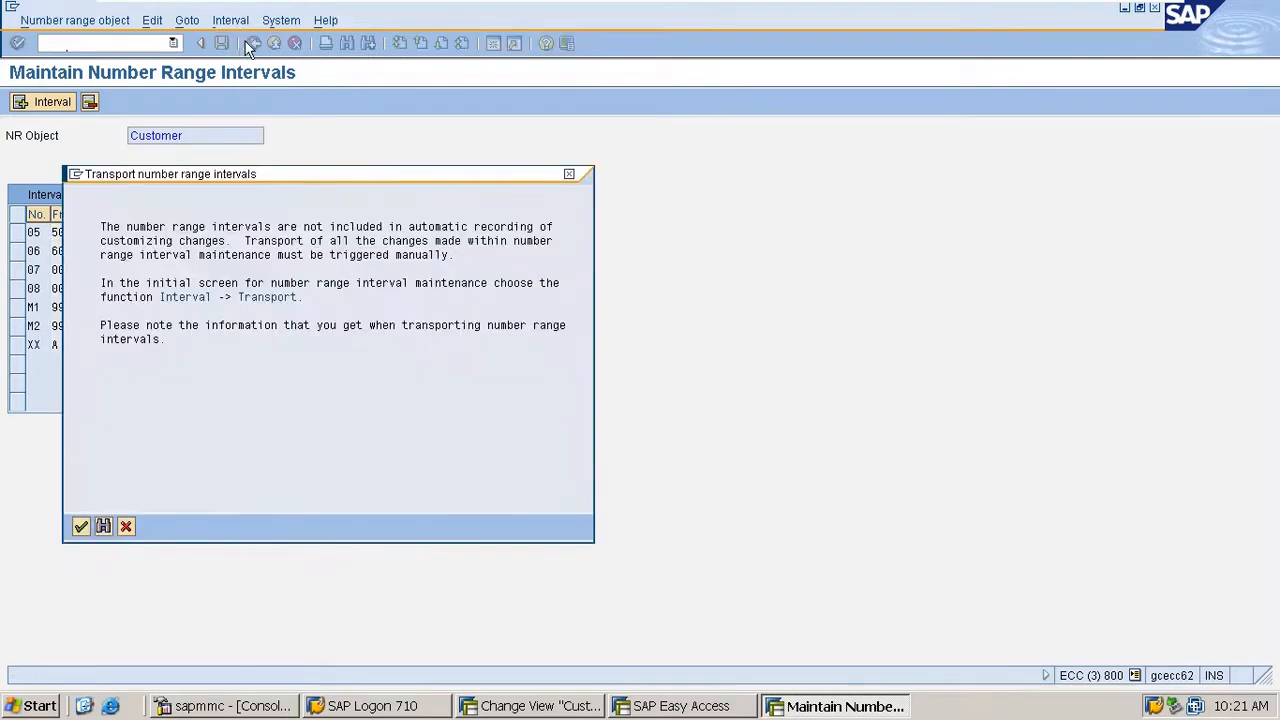
key("Return")
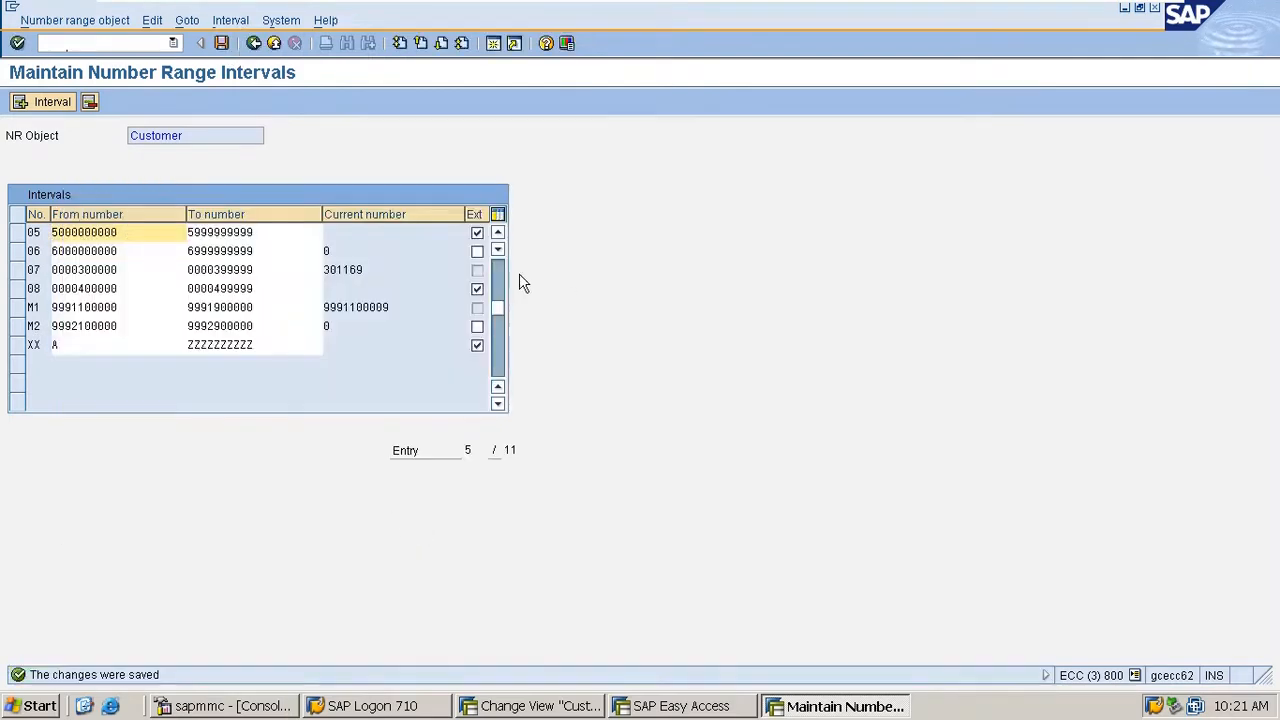
left_click(254, 43)
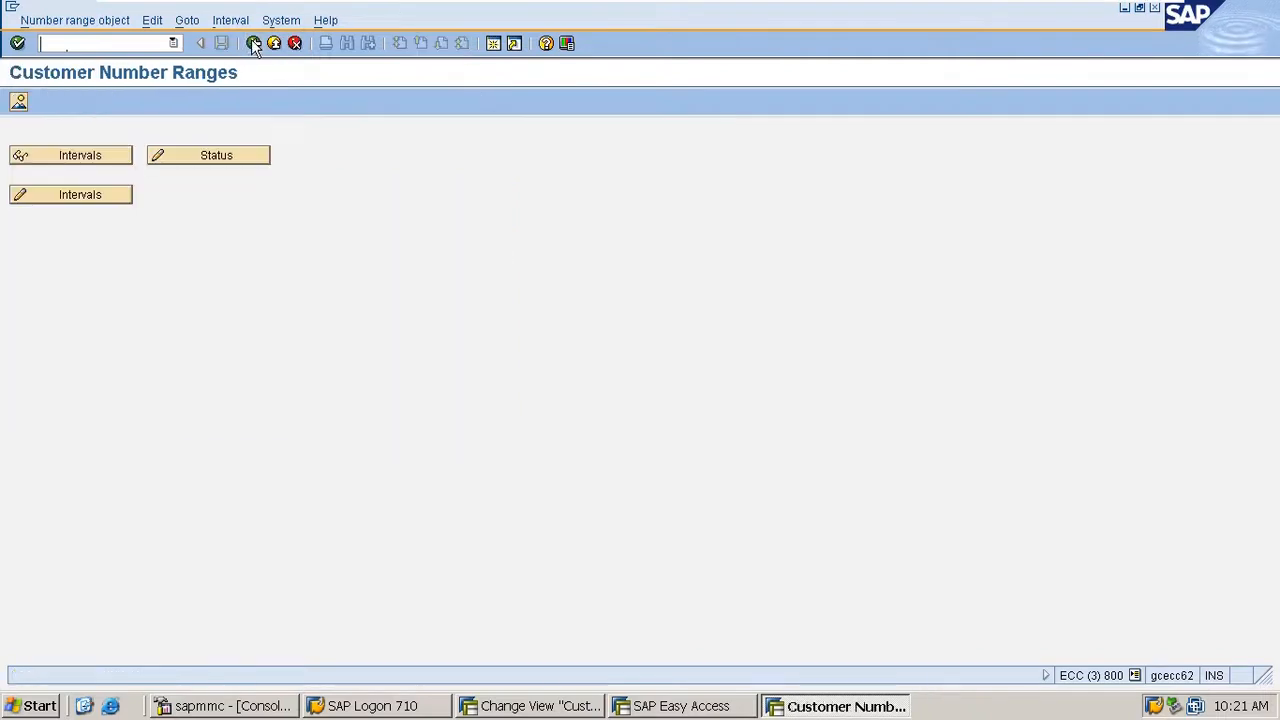
- In account group M100's general data field status, set the Marketing fields Regional market and Hierarchy Assignment to optional entry and save
left_click(530, 706)
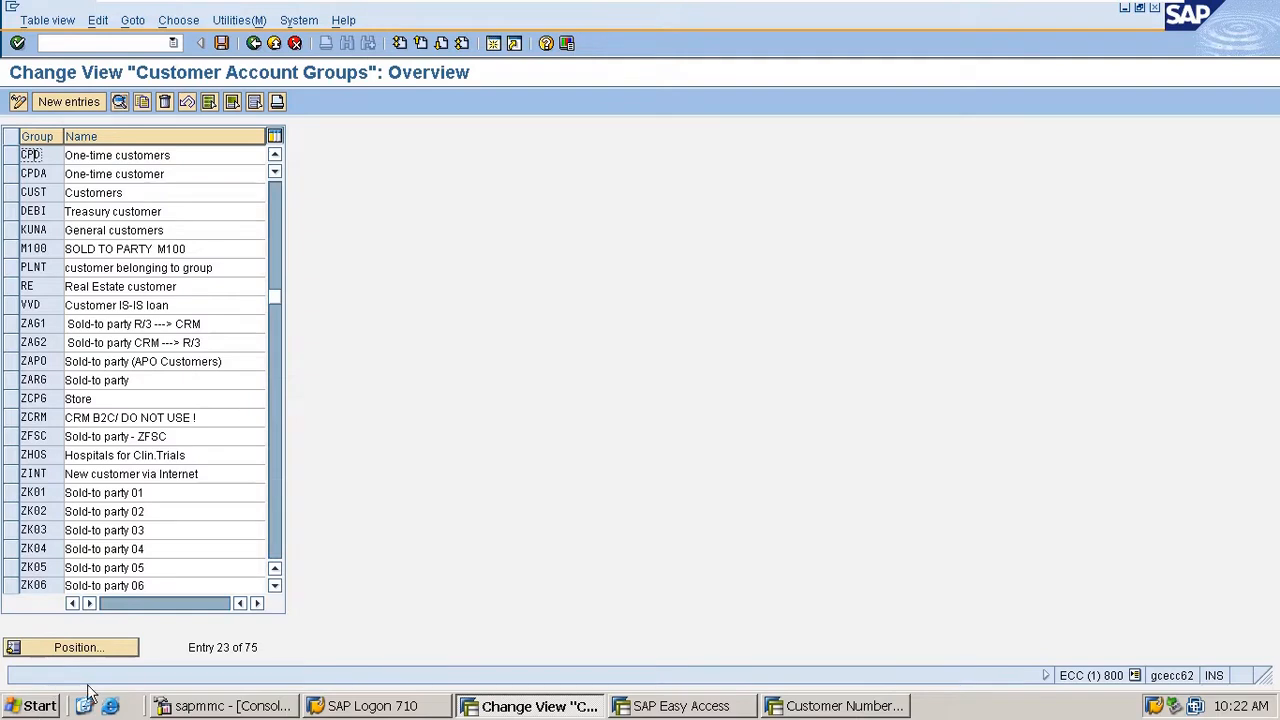
left_click(84, 652)
type("m100")
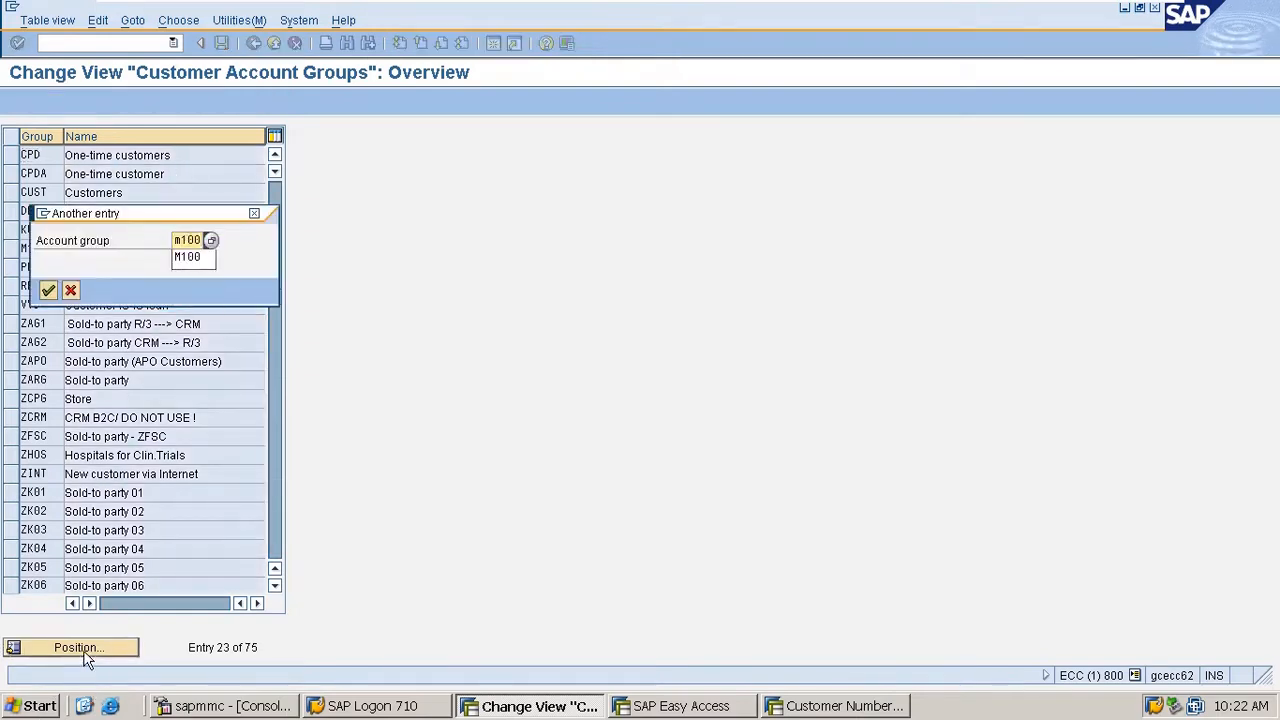
key("Return")
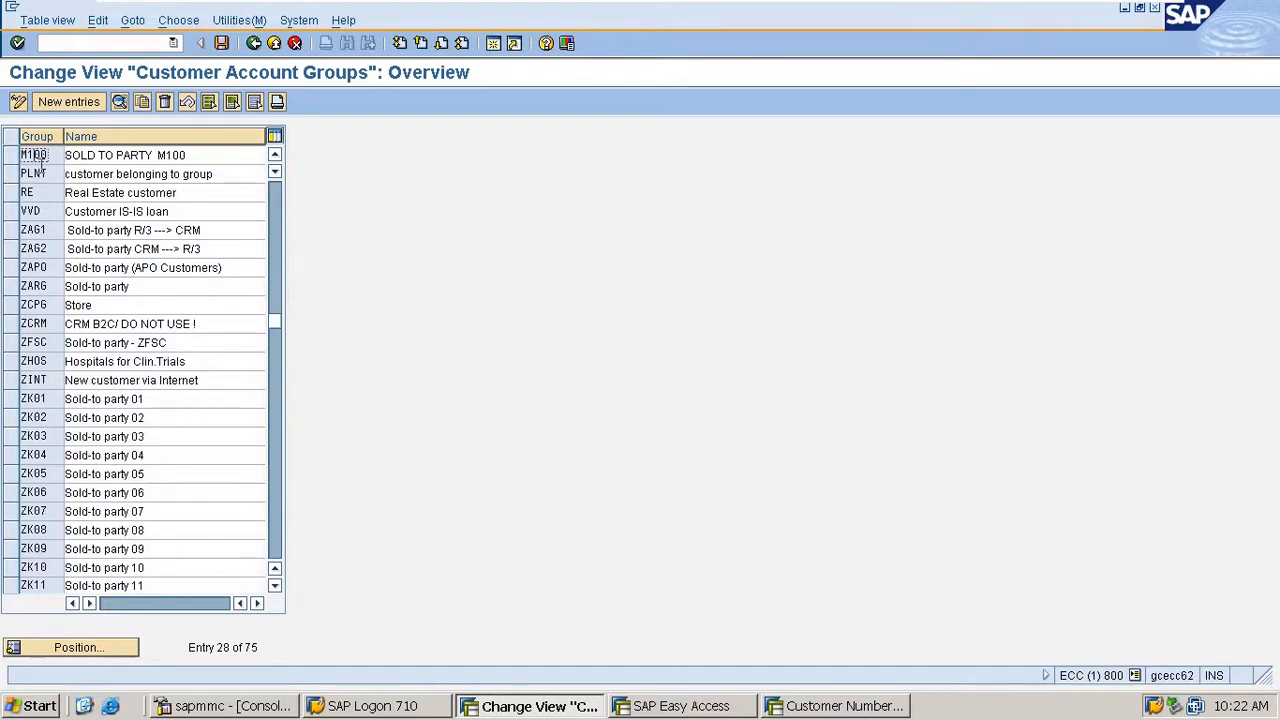
double_click(42, 155)
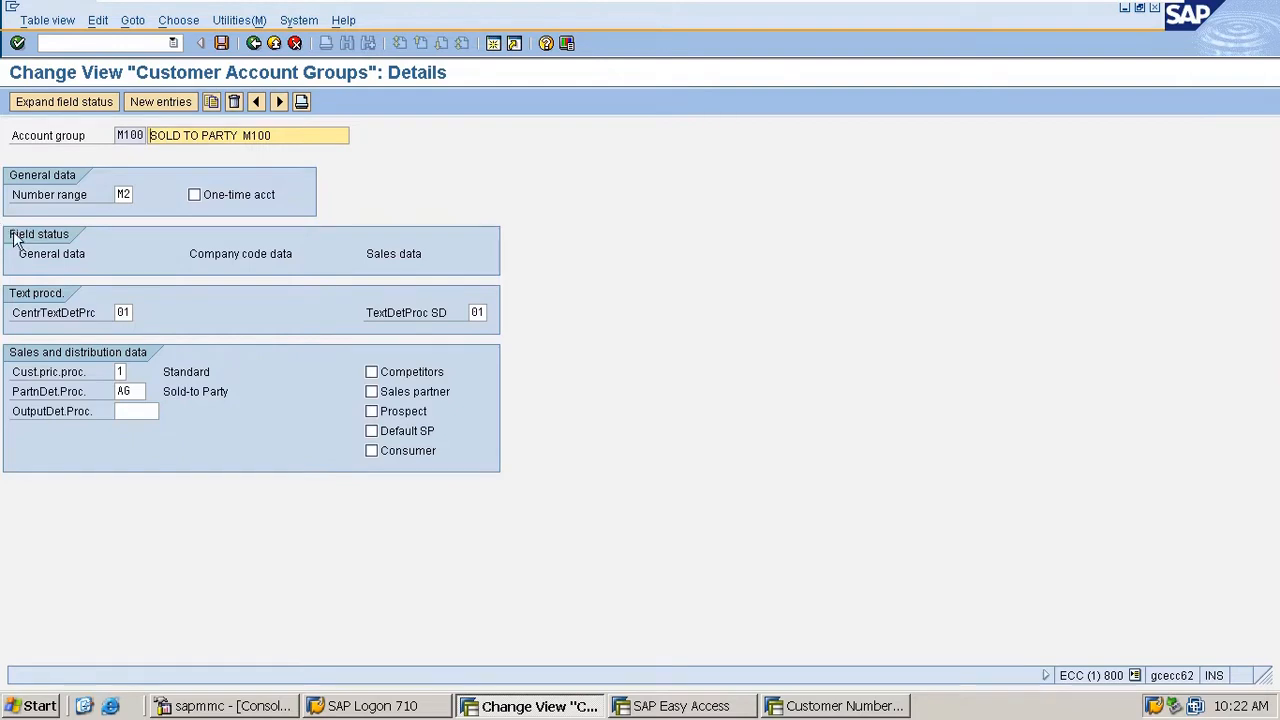
double_click(72, 258)
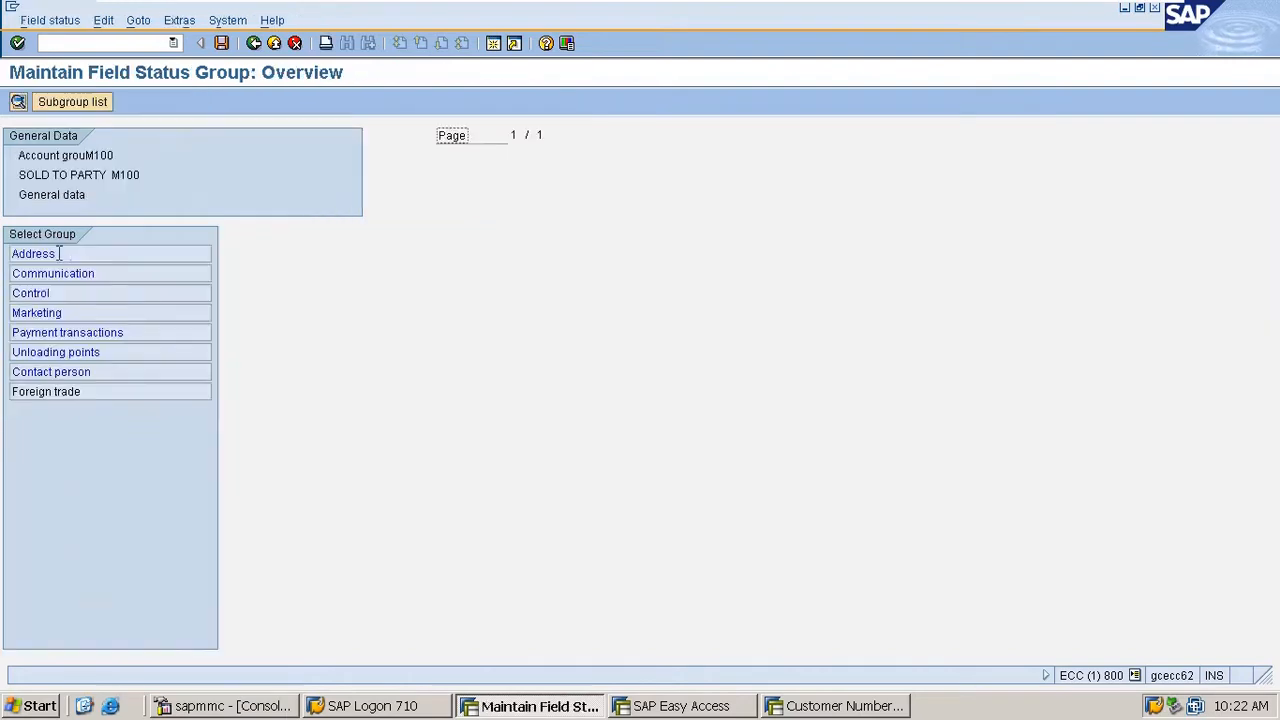
double_click(55, 313)
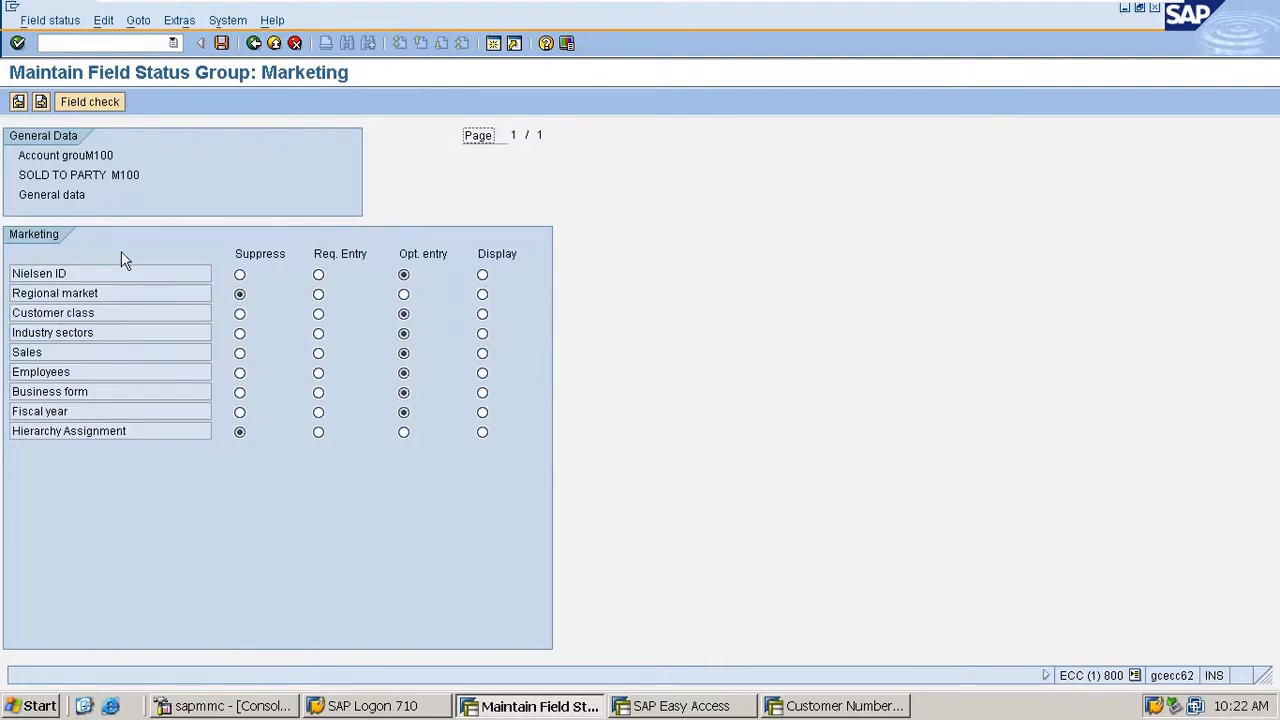
left_click(403, 294)
left_click(403, 432)
left_click(221, 43)
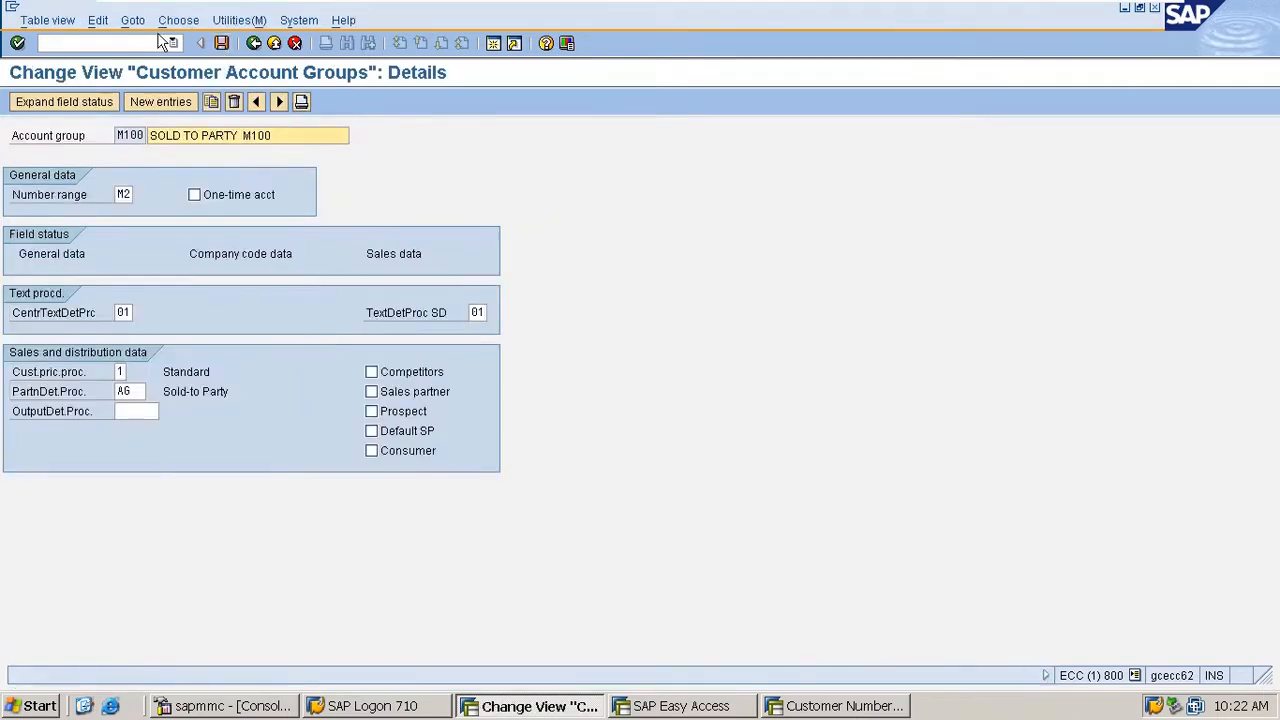
- View M100's company code field status groups, reopen Marketing under general data and set Nielsen ID to Suppress
double_click(234, 253)
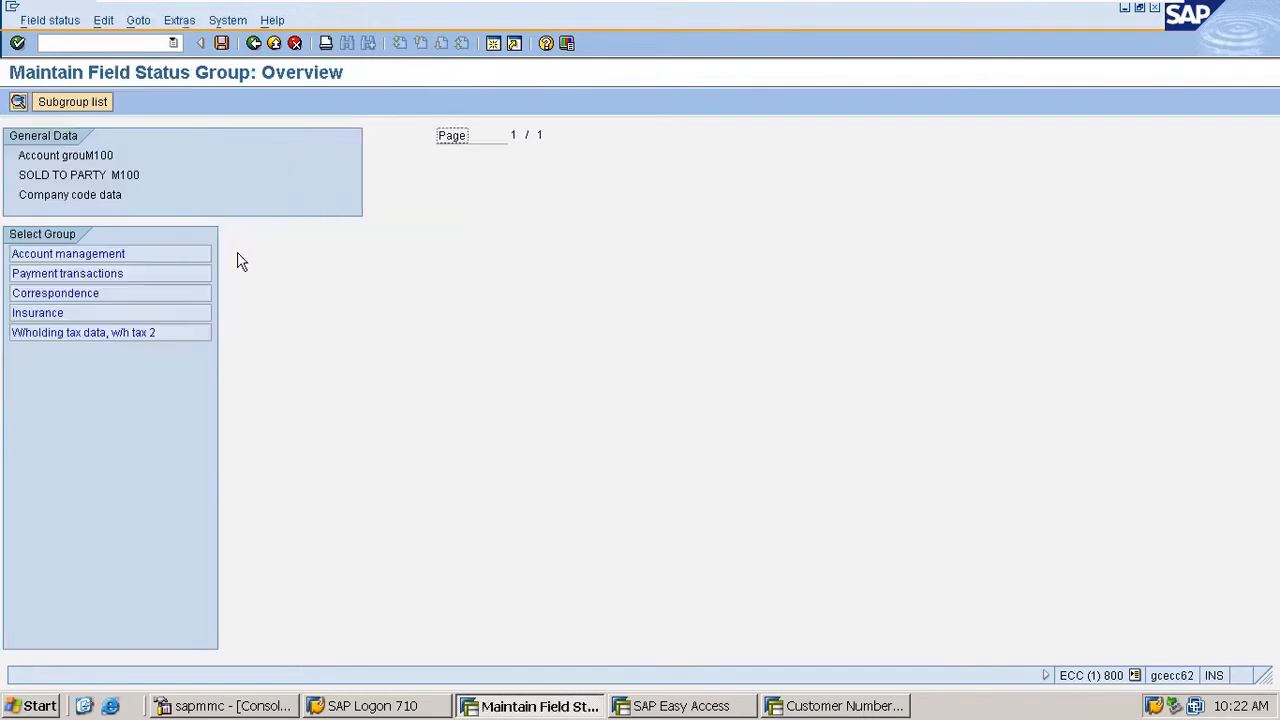
left_click(253, 43)
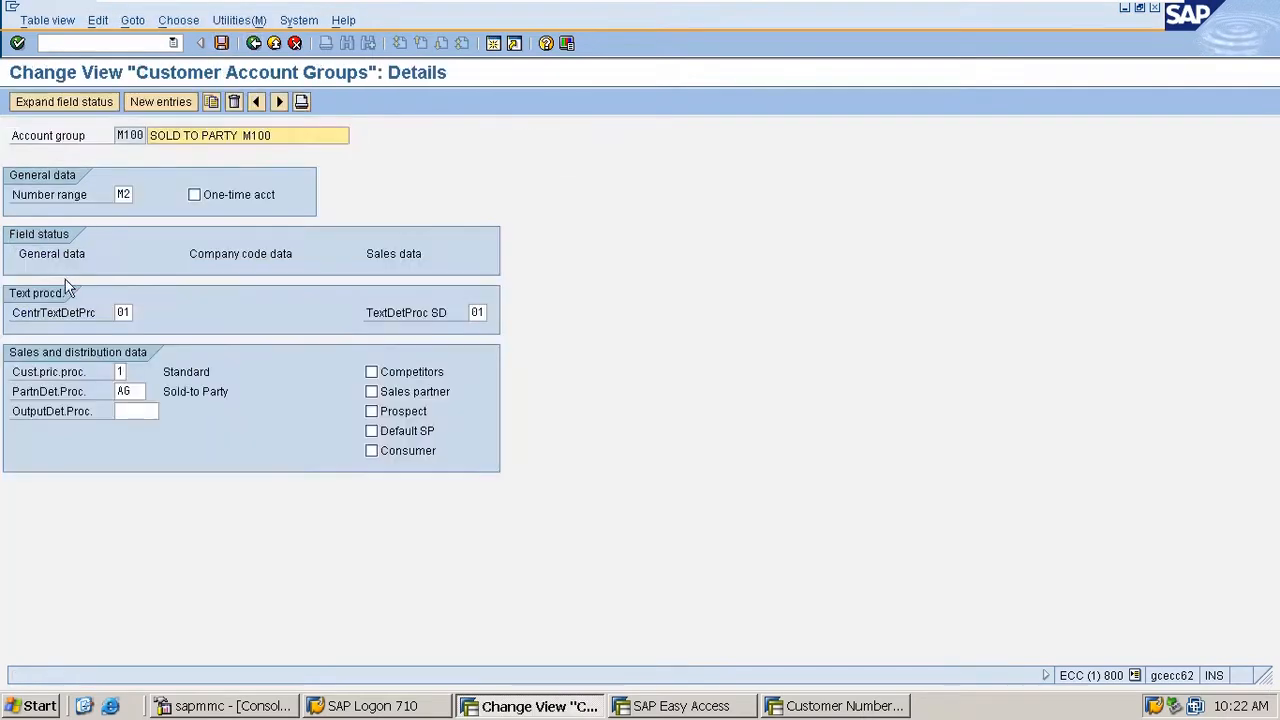
double_click(66, 250)
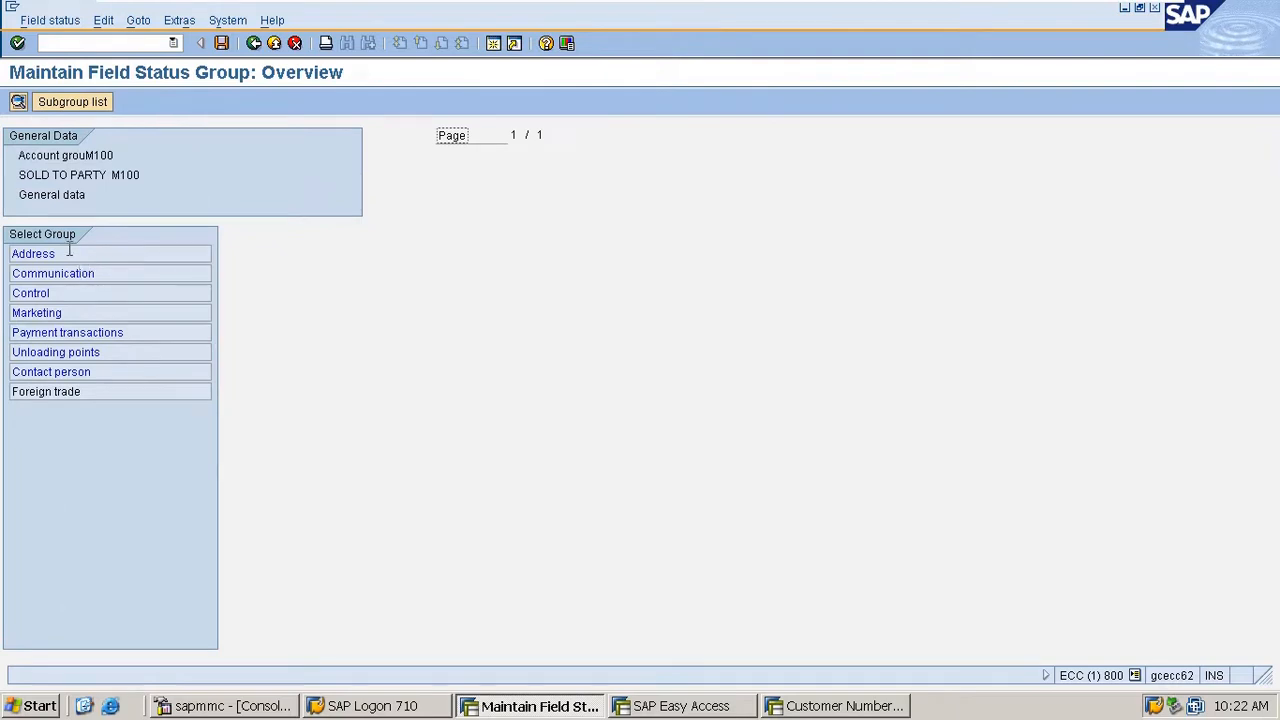
double_click(53, 312)
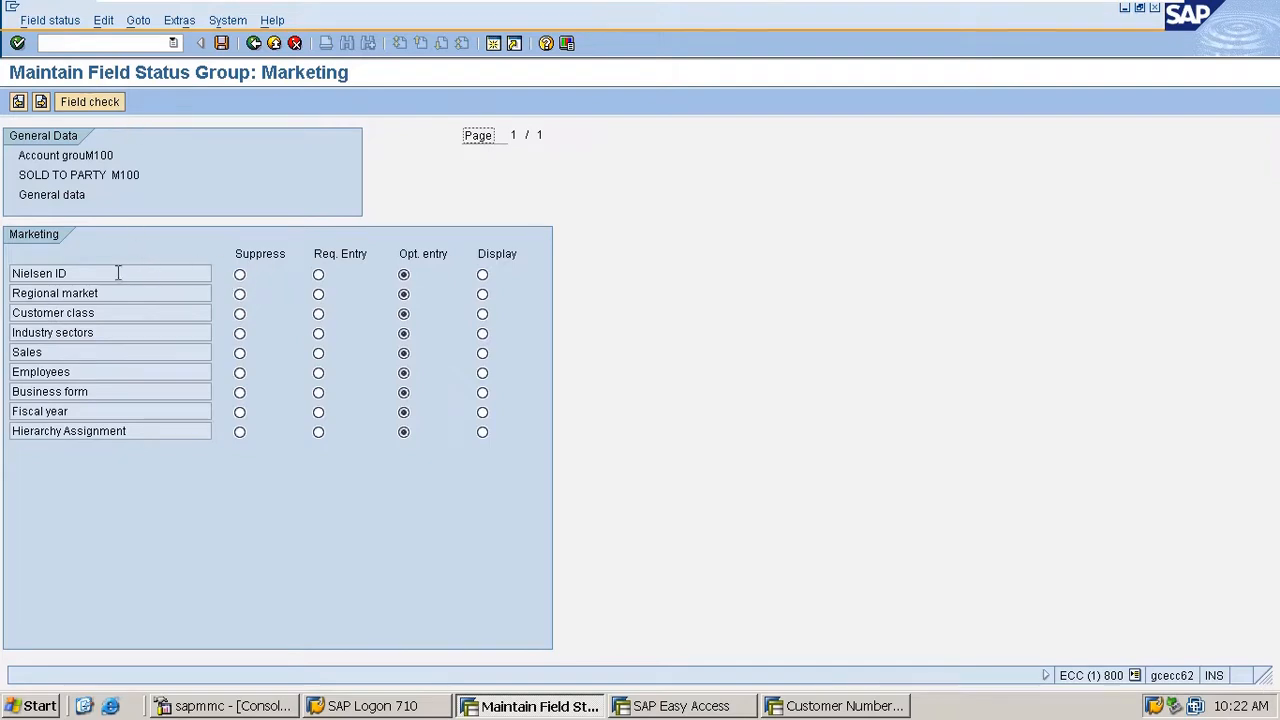
left_click_drag(118, 273, 6, 284)
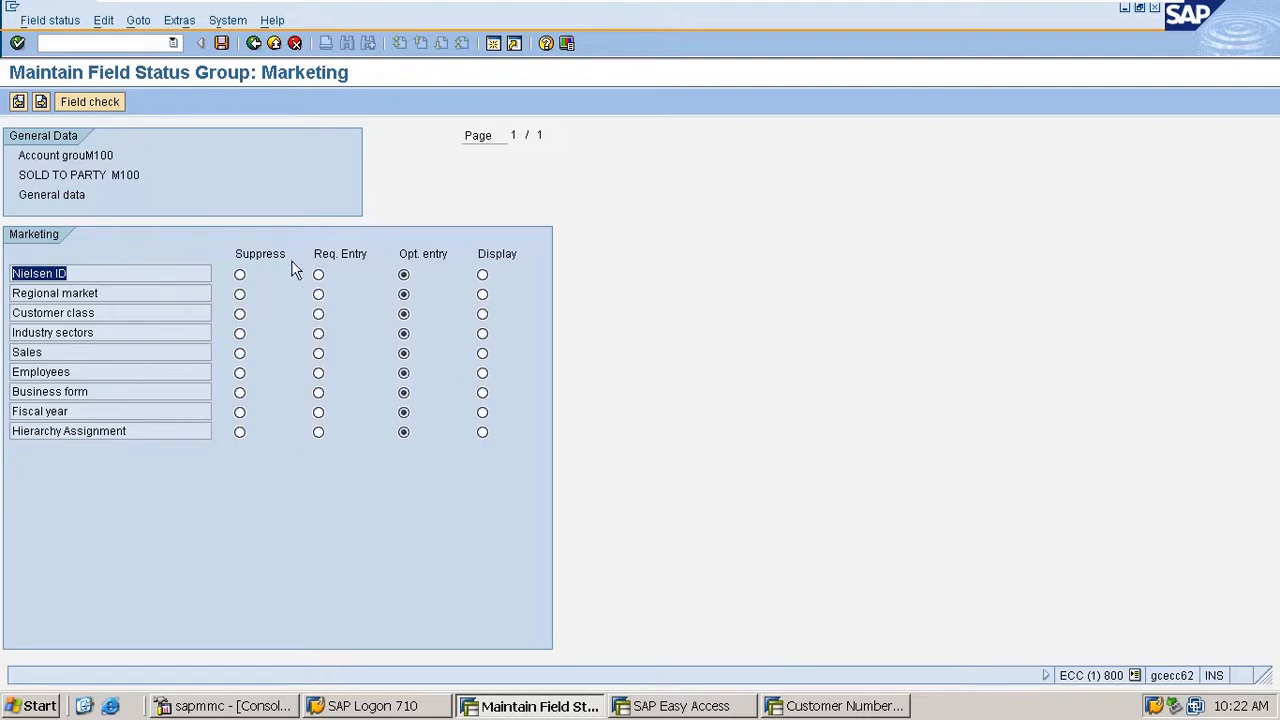
left_click(240, 277)
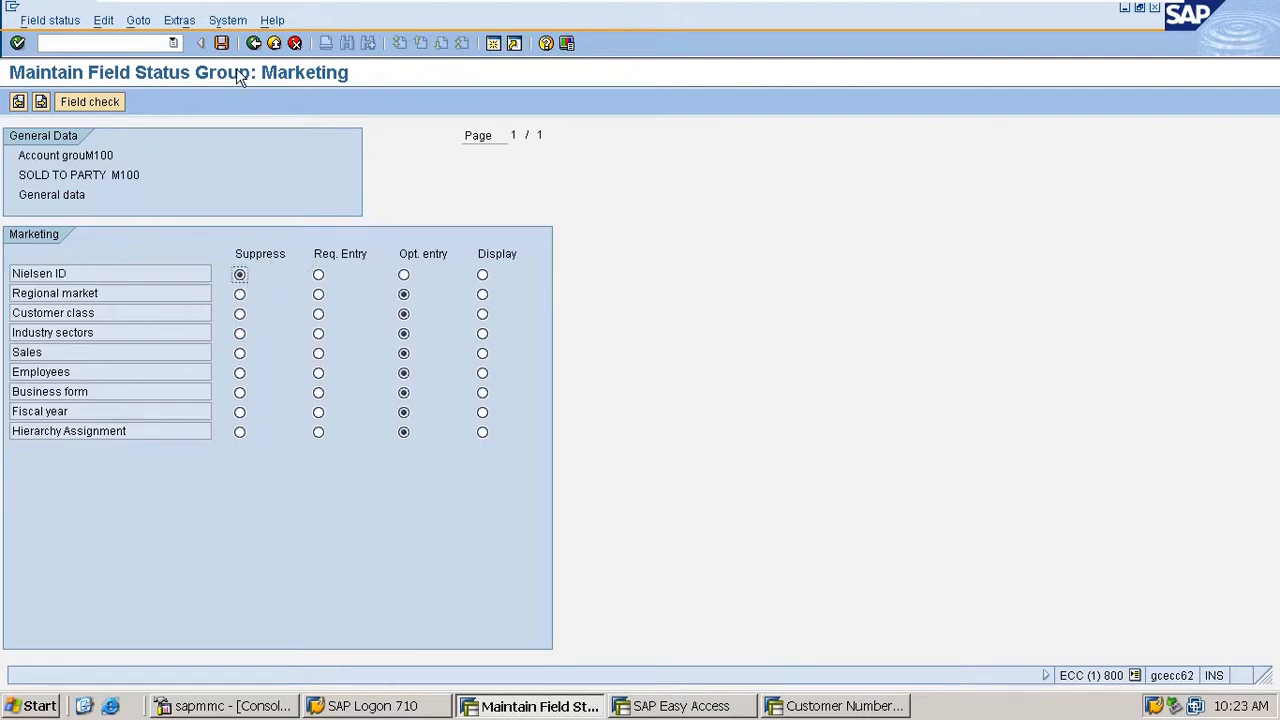
- Save the field status settings of account group M100 and clear its central text determination procedure
left_click(222, 45)
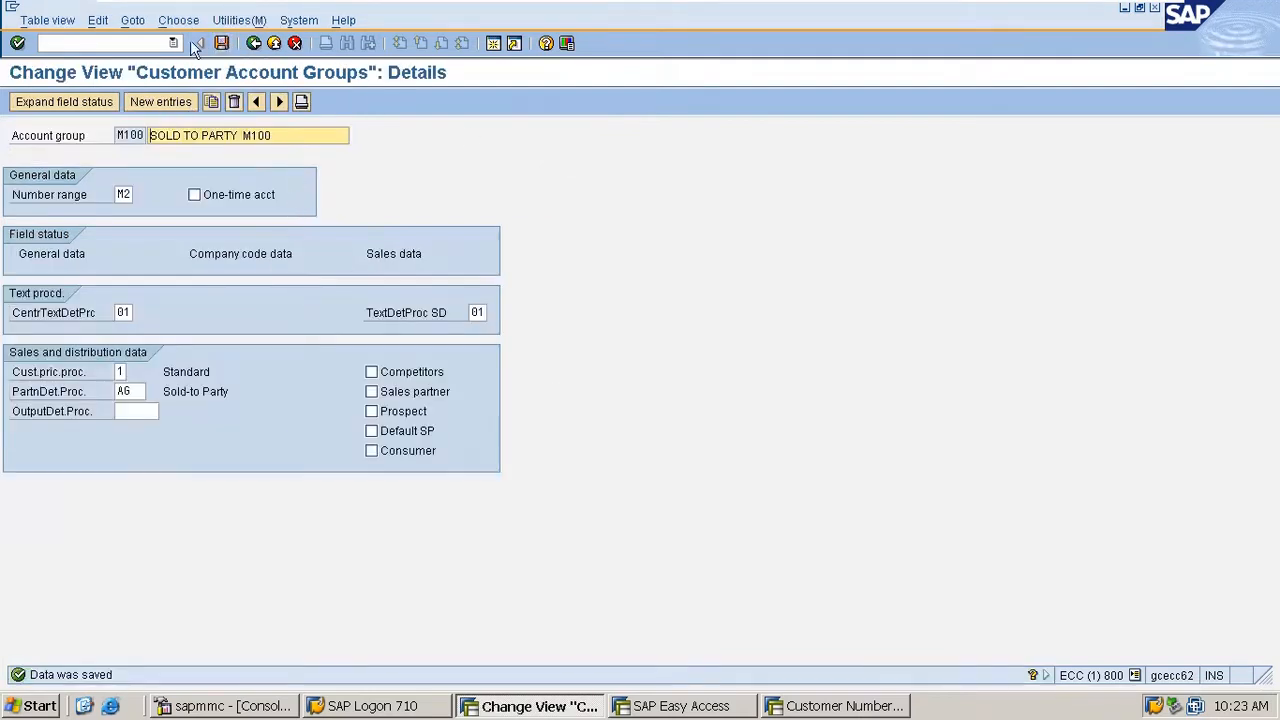
left_click(222, 43)
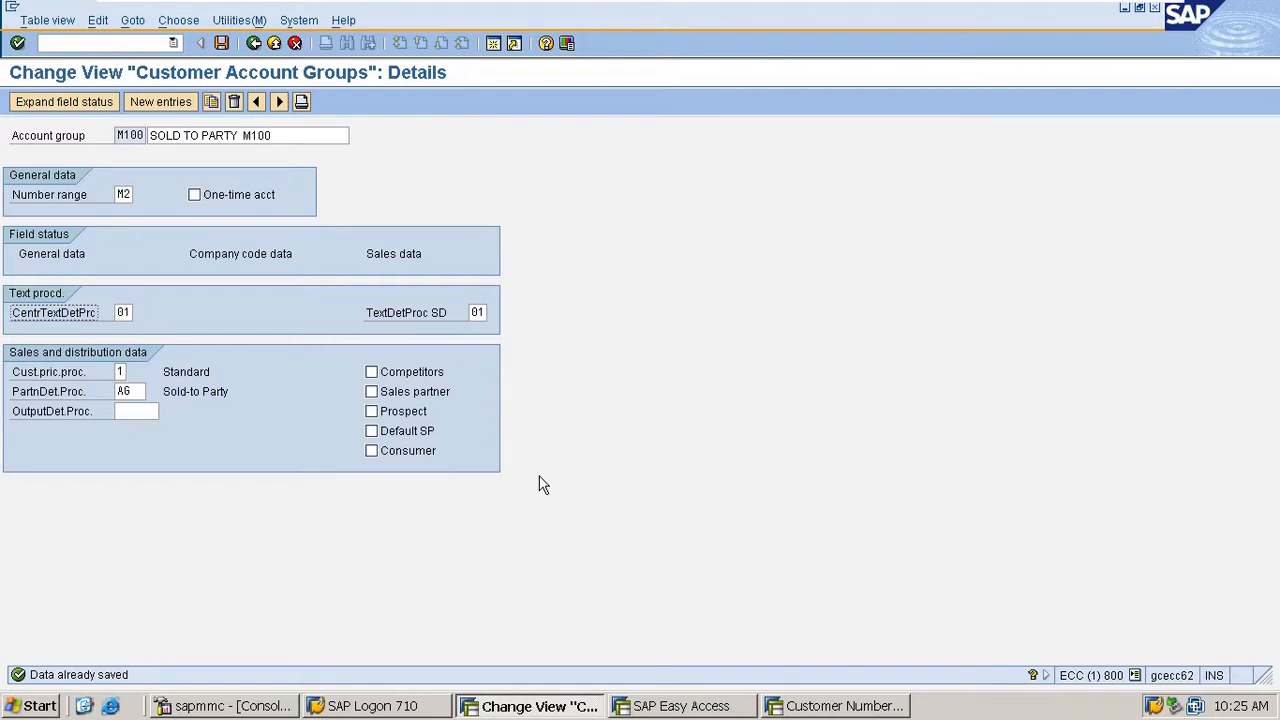
double_click(122, 313)
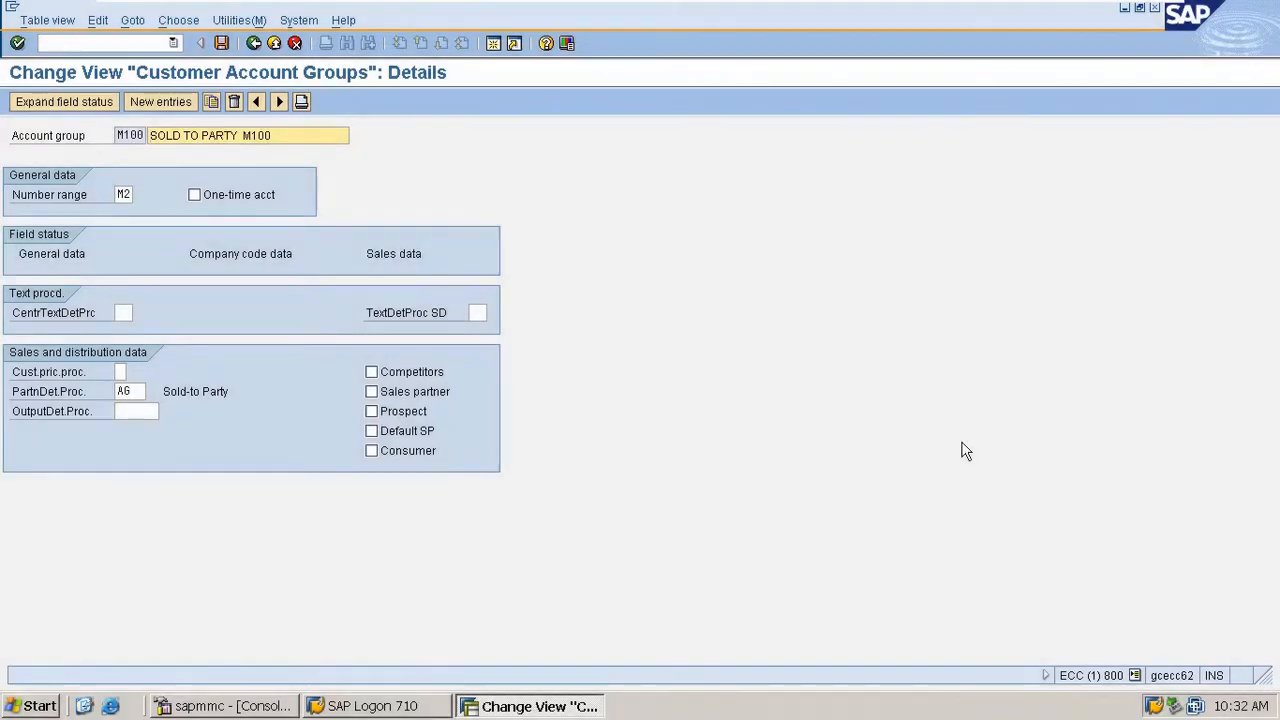
- Start customer creation with transaction xd01 in a new session
left_click(122, 372)
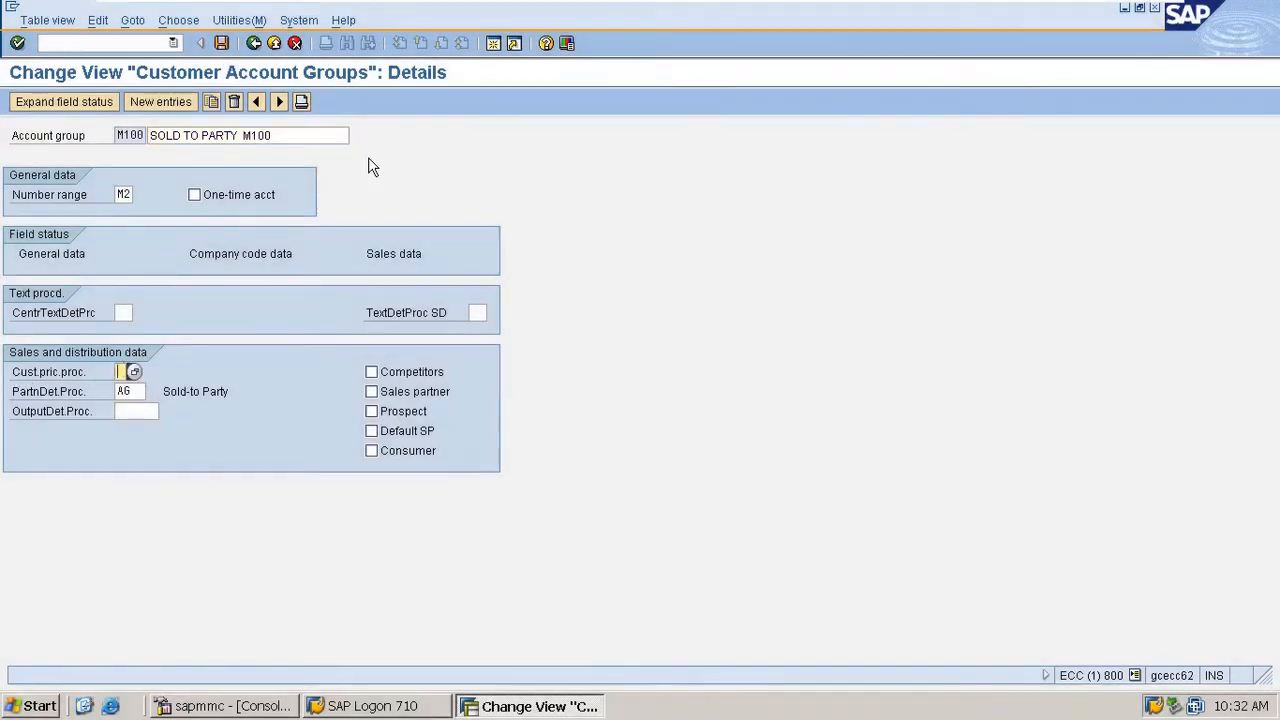
left_click(133, 42)
type("/")
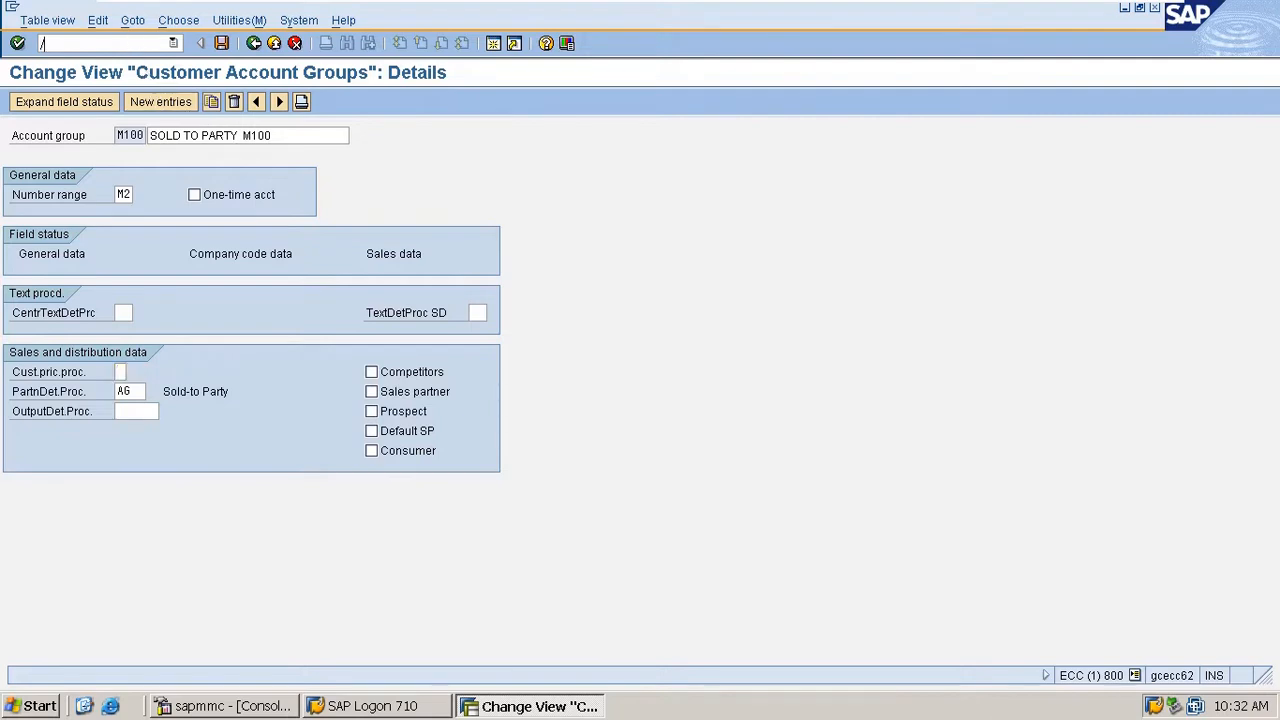
type("oxd01")
key("Return")
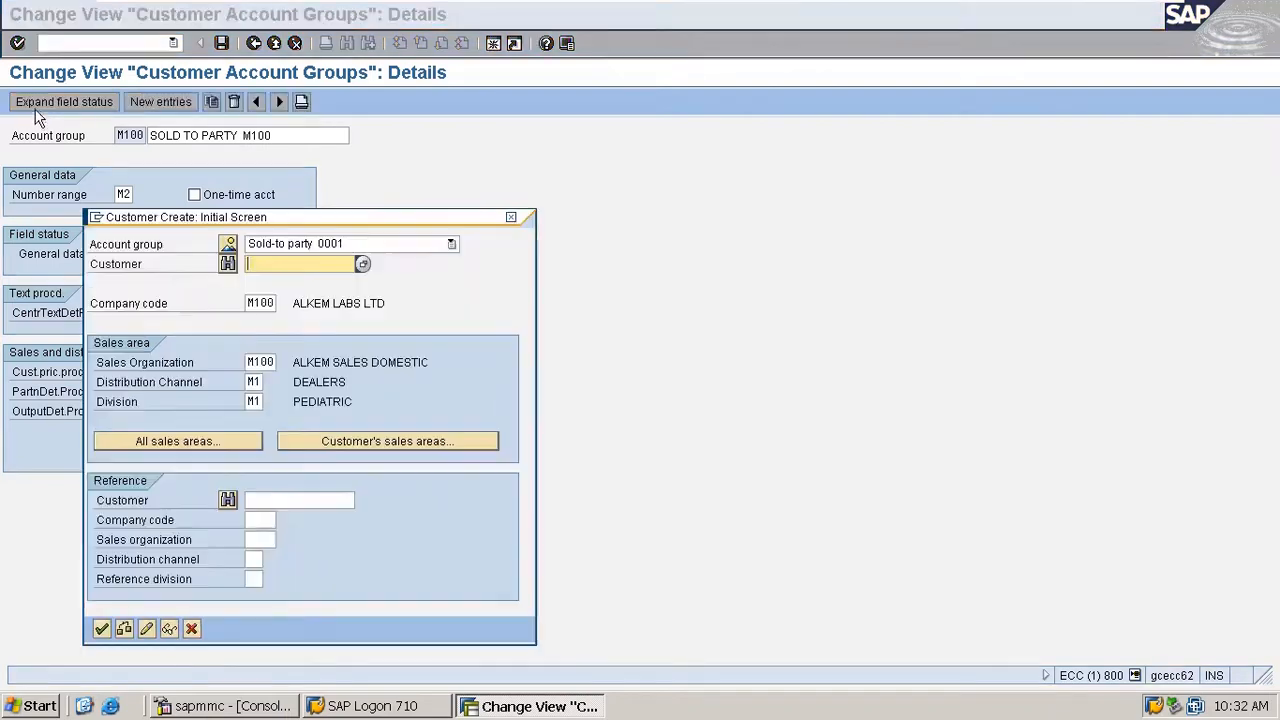
- Choose account group M100 from the account groups and number ranges list and continue to the customer's general data
left_click(230, 247)
scroll(259, 408, "down", 4)
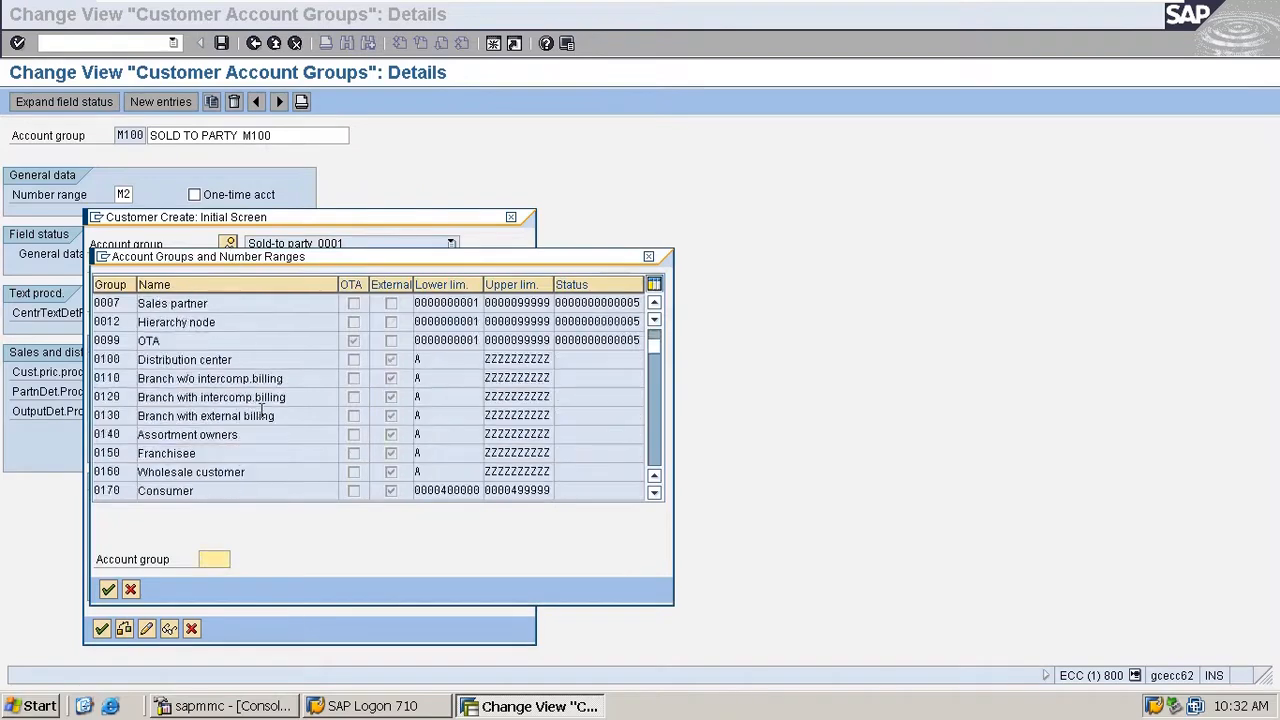
scroll(261, 408, "down", 4)
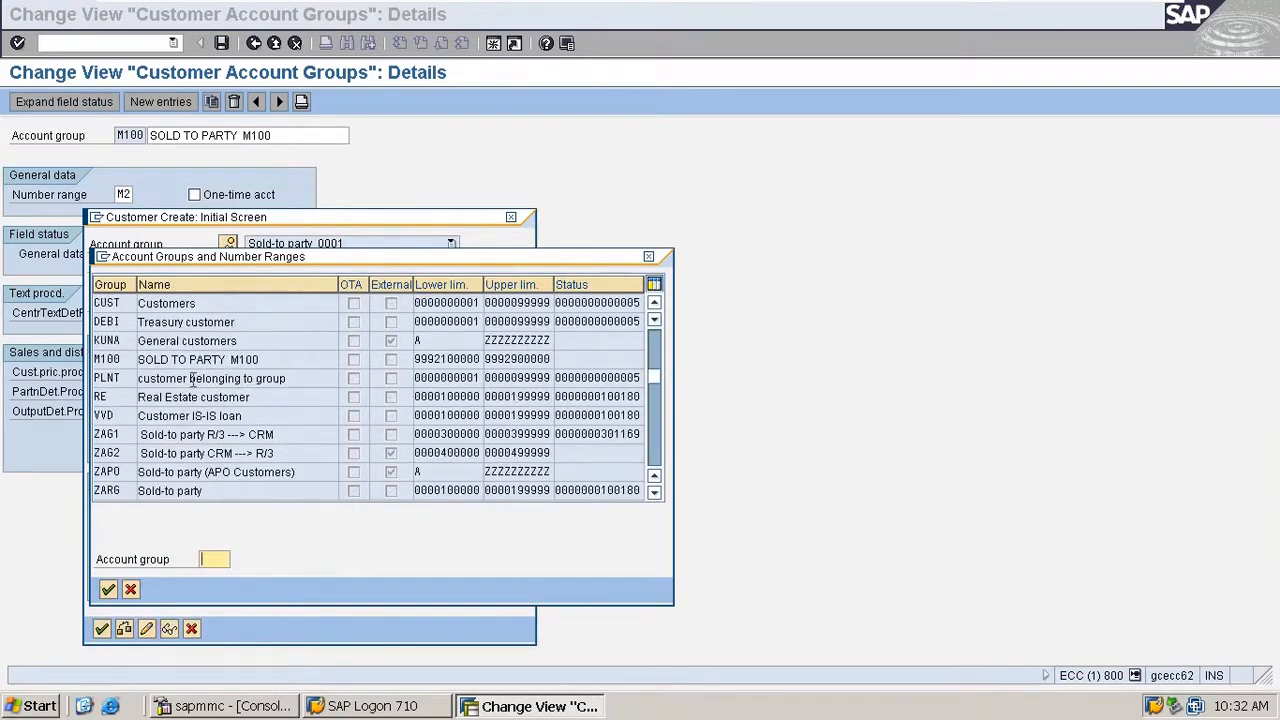
left_click(104, 359)
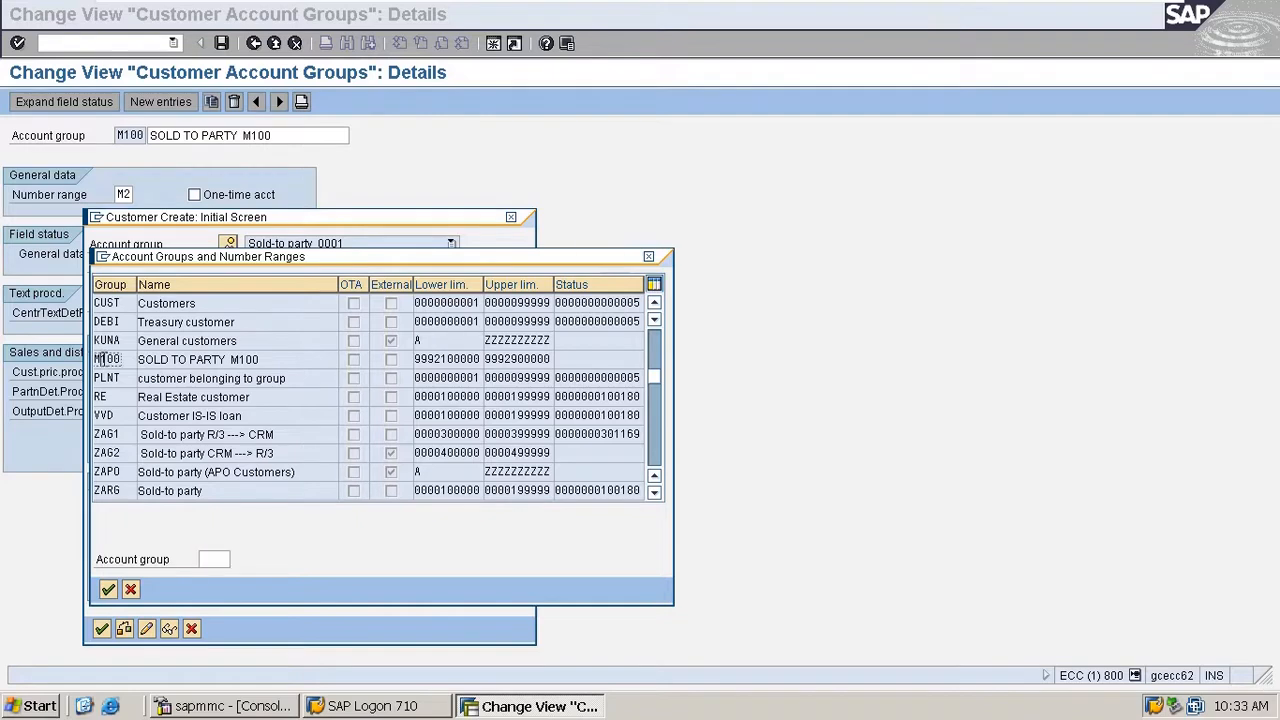
double_click(115, 362)
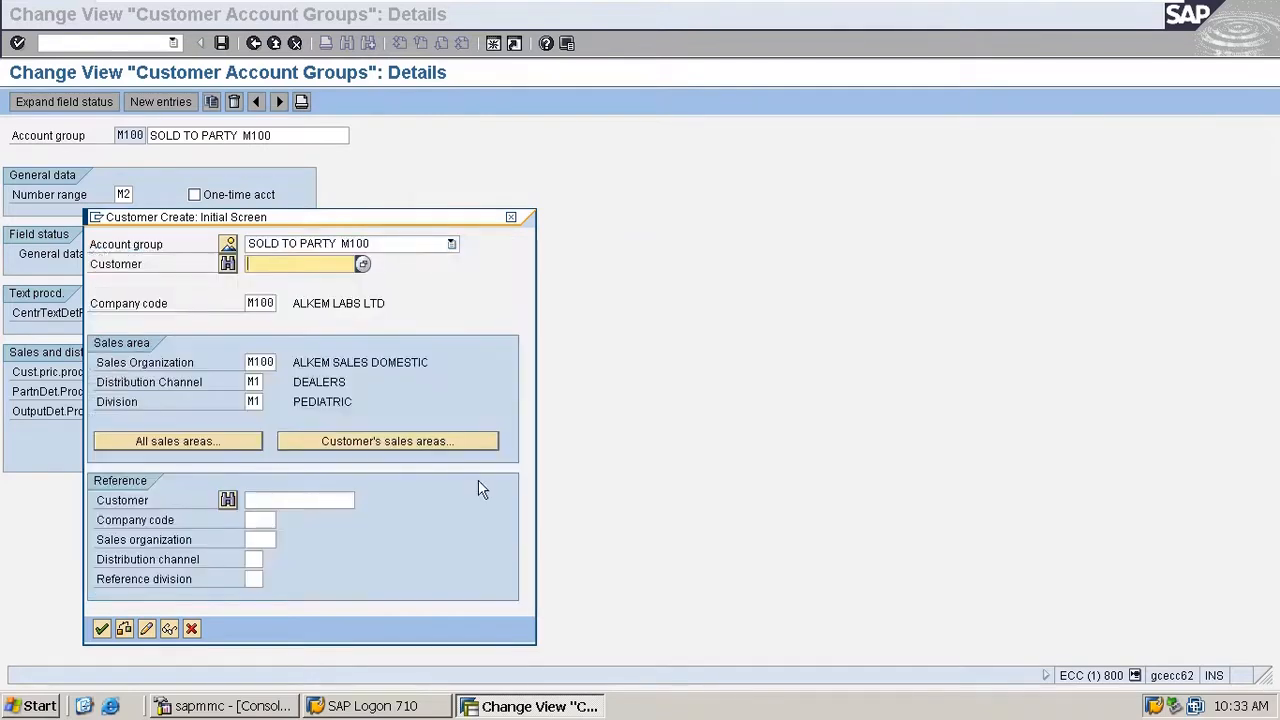
key("Return")
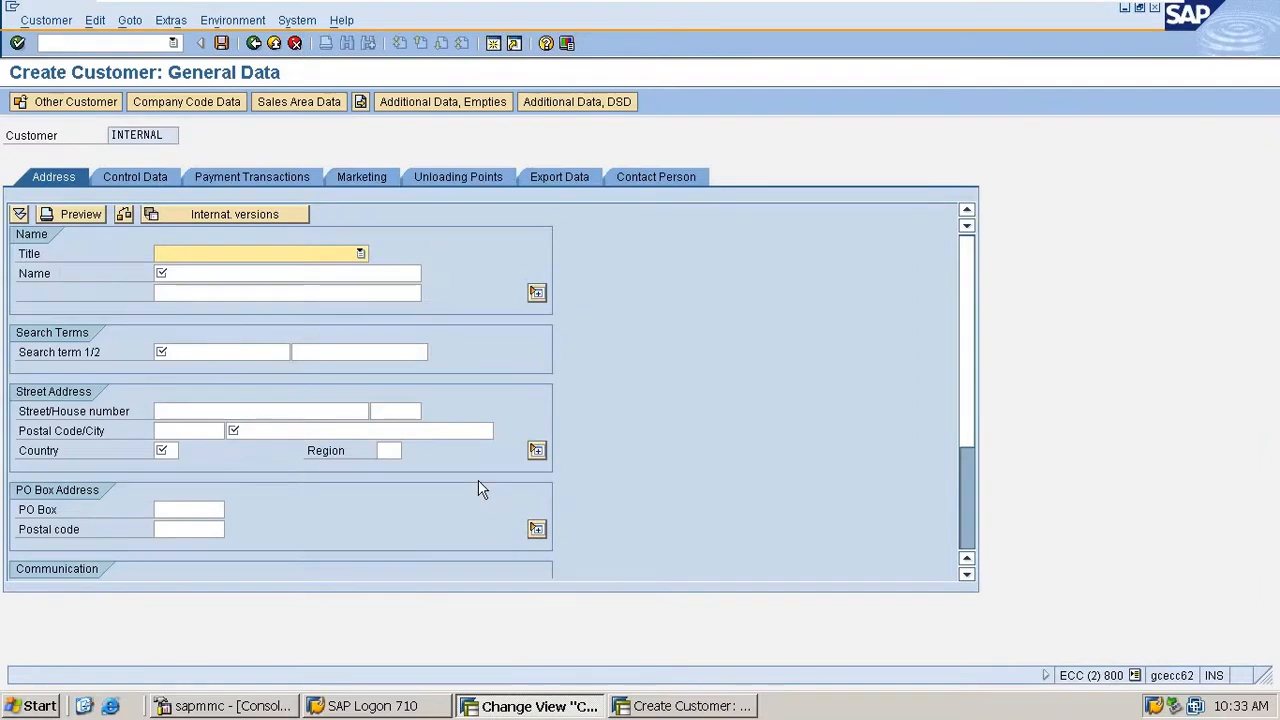
- Fill in the new customer's title Mr., name cut-2 and search term cus-2
type("Mr")
key("Tab")
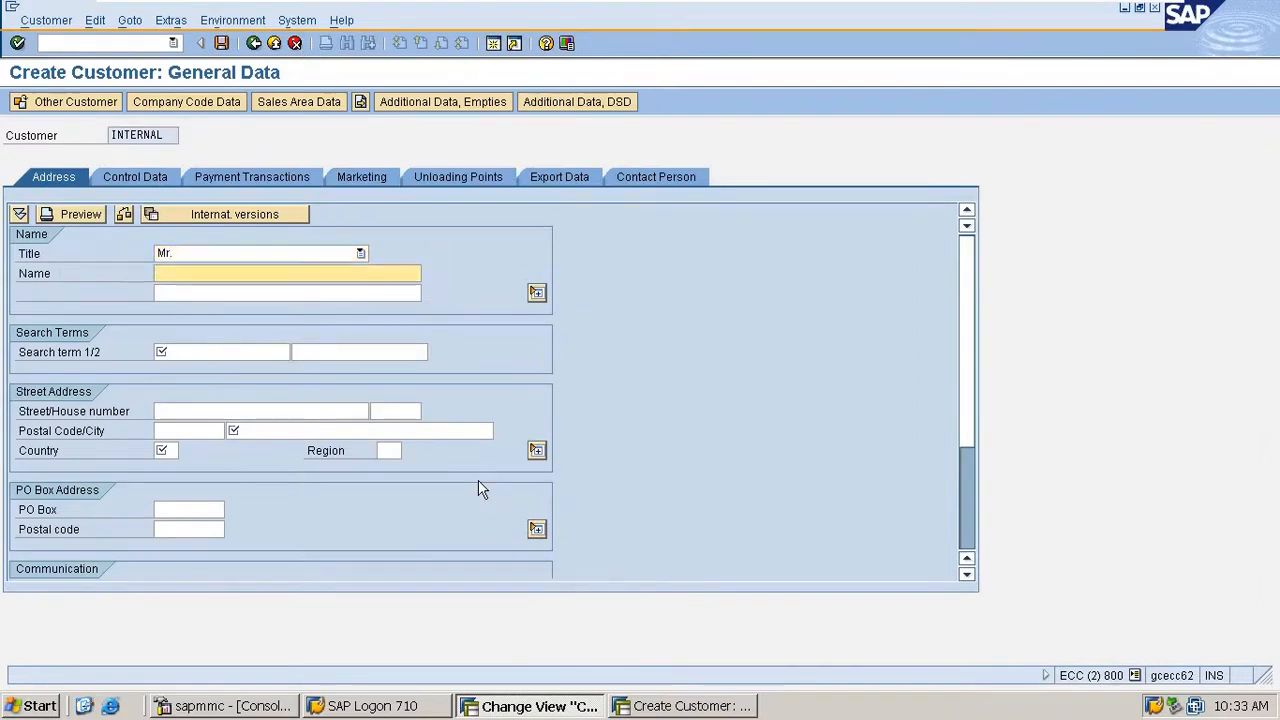
key("Down")
key("Down")
key("Return")
key("Tab")
key("Tab")
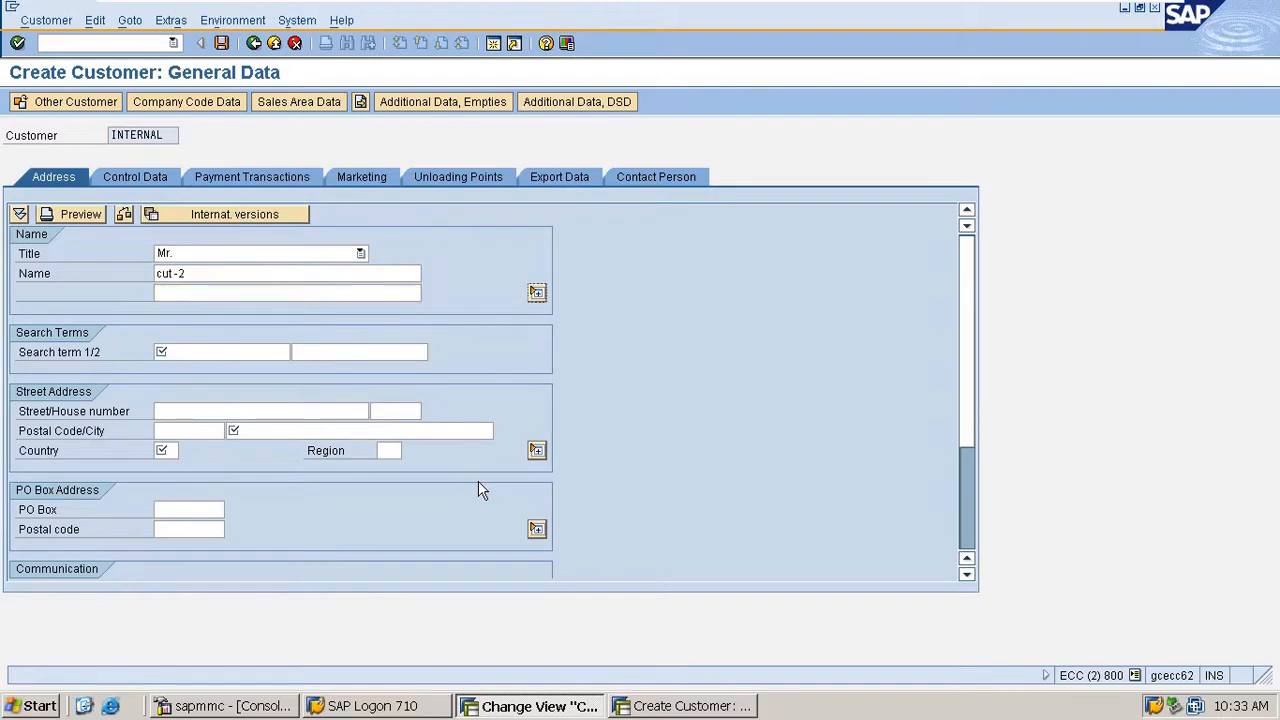
key("Tab")
type("cus-2")
key("Return")
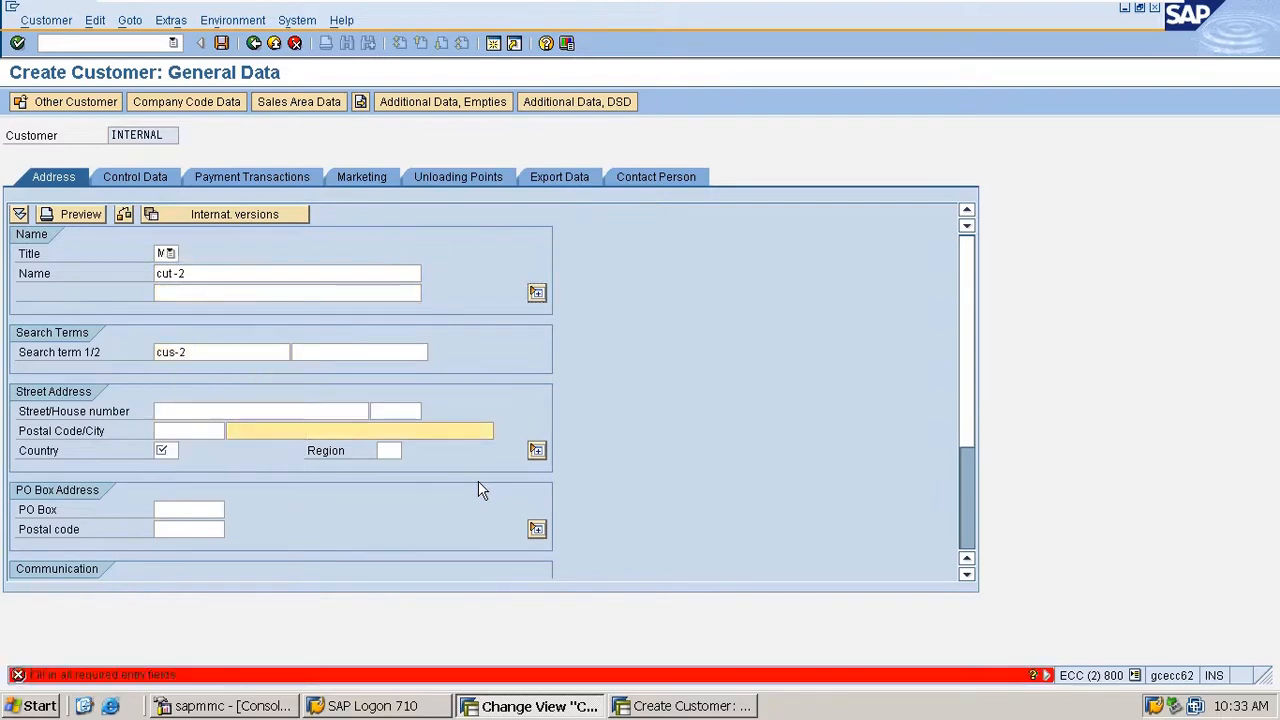
- Set the customer's city to hh and the country to IN
type("hh")
key("Return")
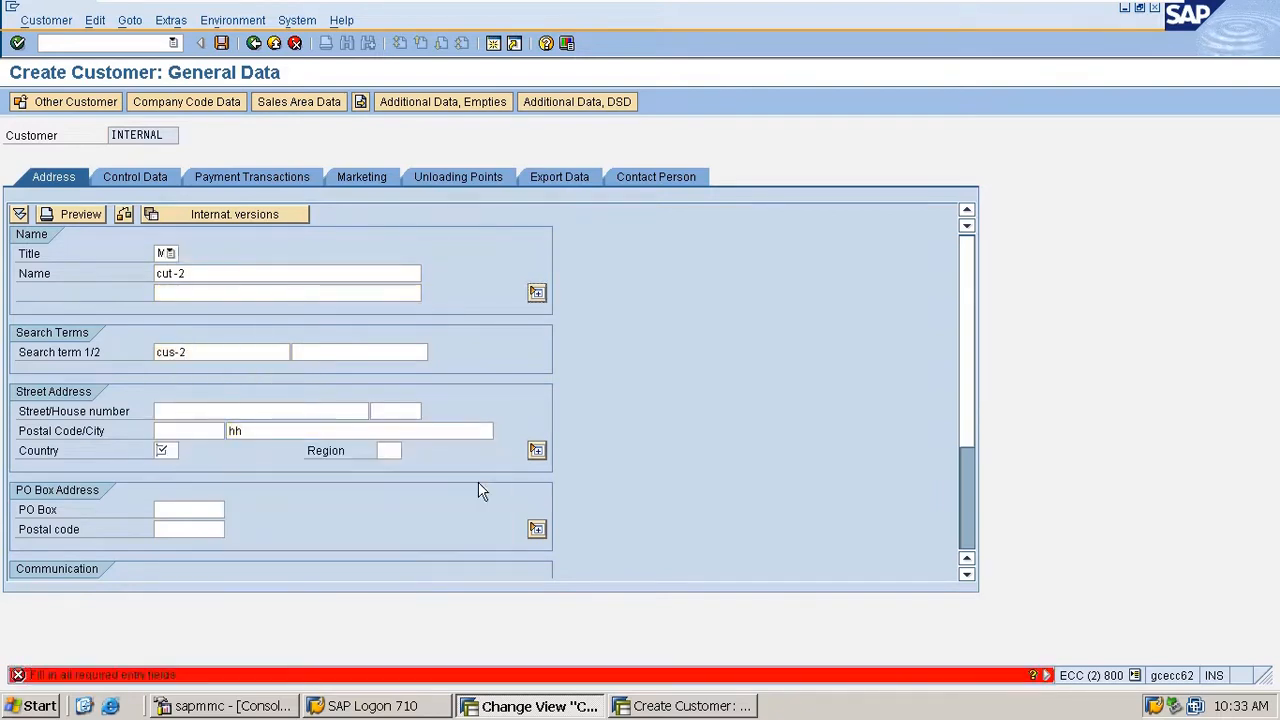
type("IN")
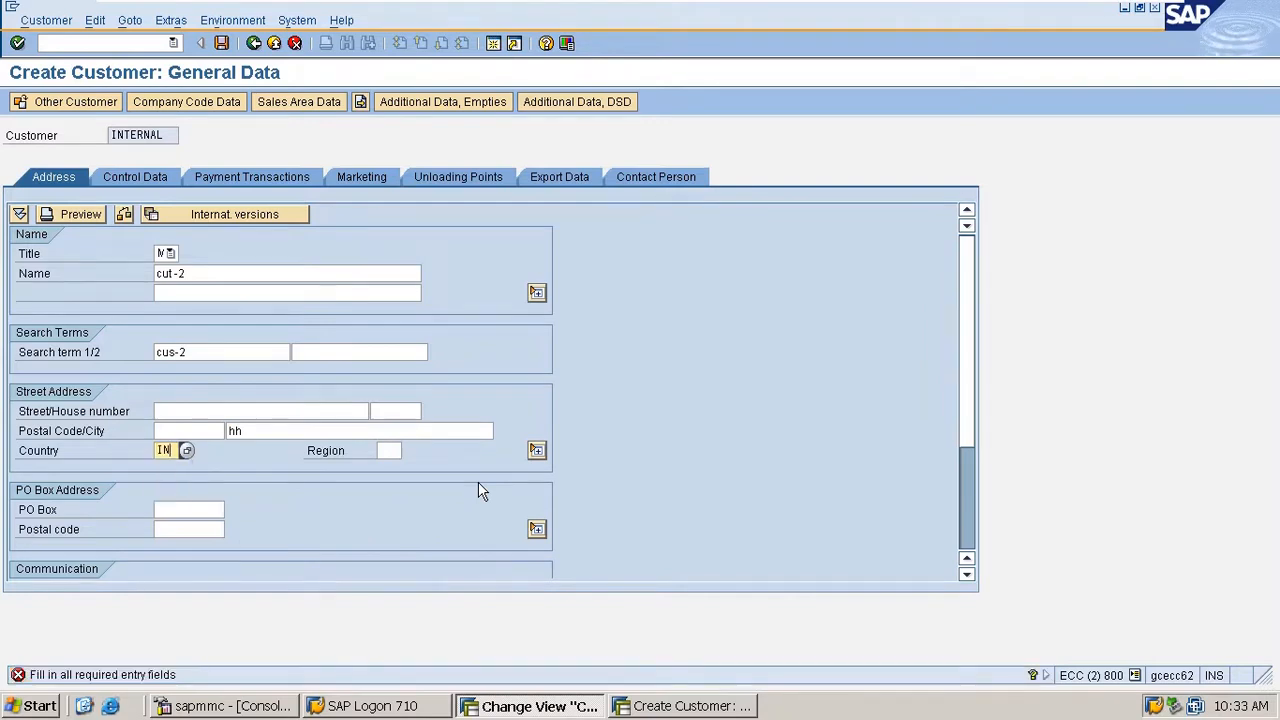
key("Return")
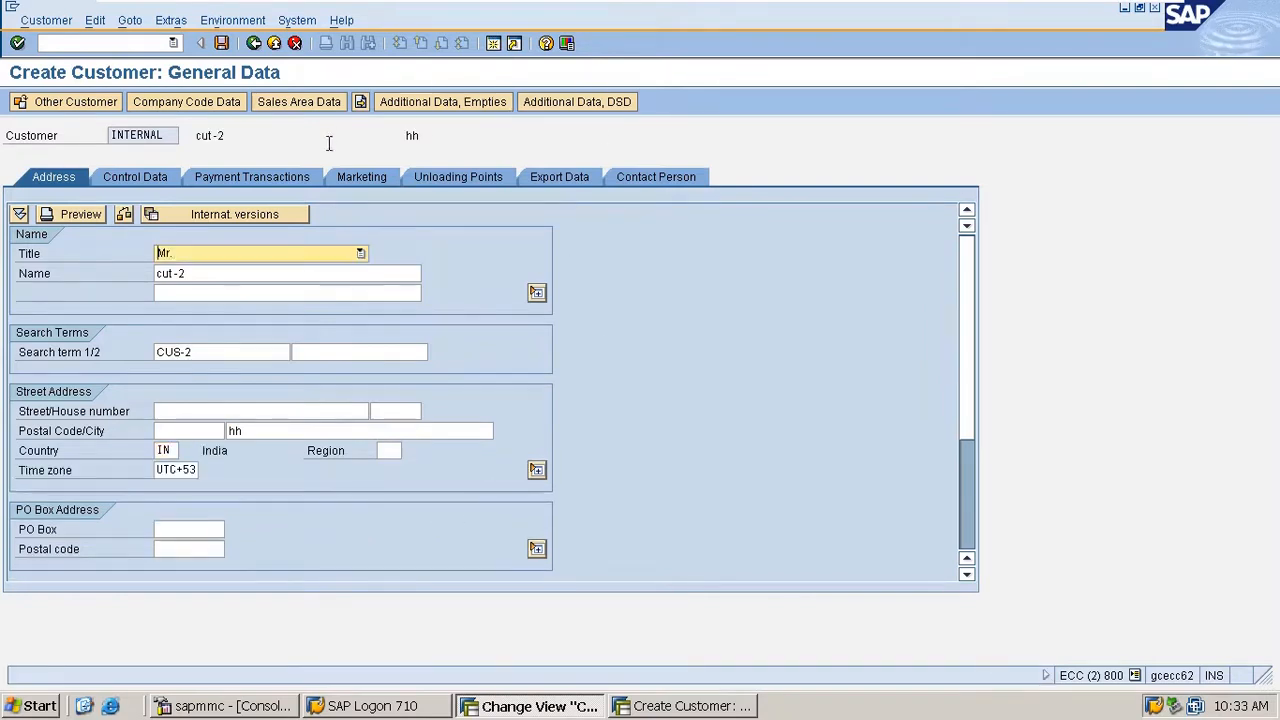
- In the customer's sales area data, try pricing procedure 0, set it to 1, and close the session without saving
left_click(311, 104)
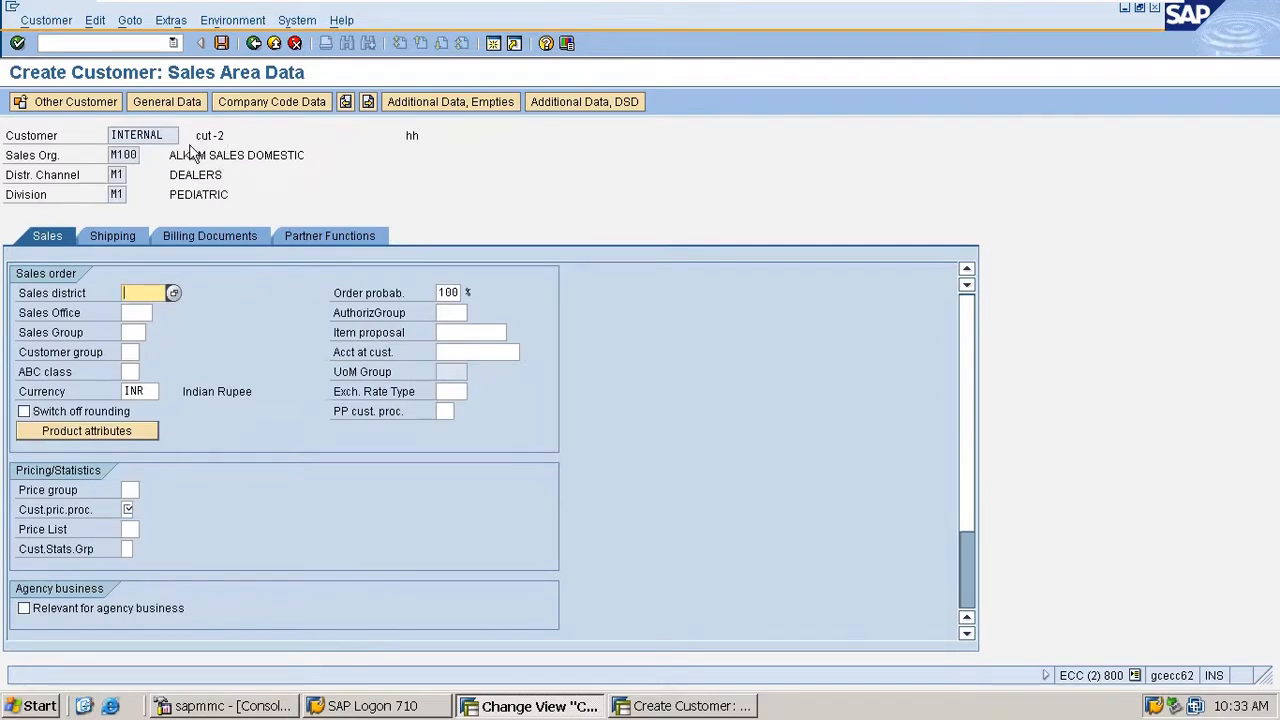
left_click(126, 510)
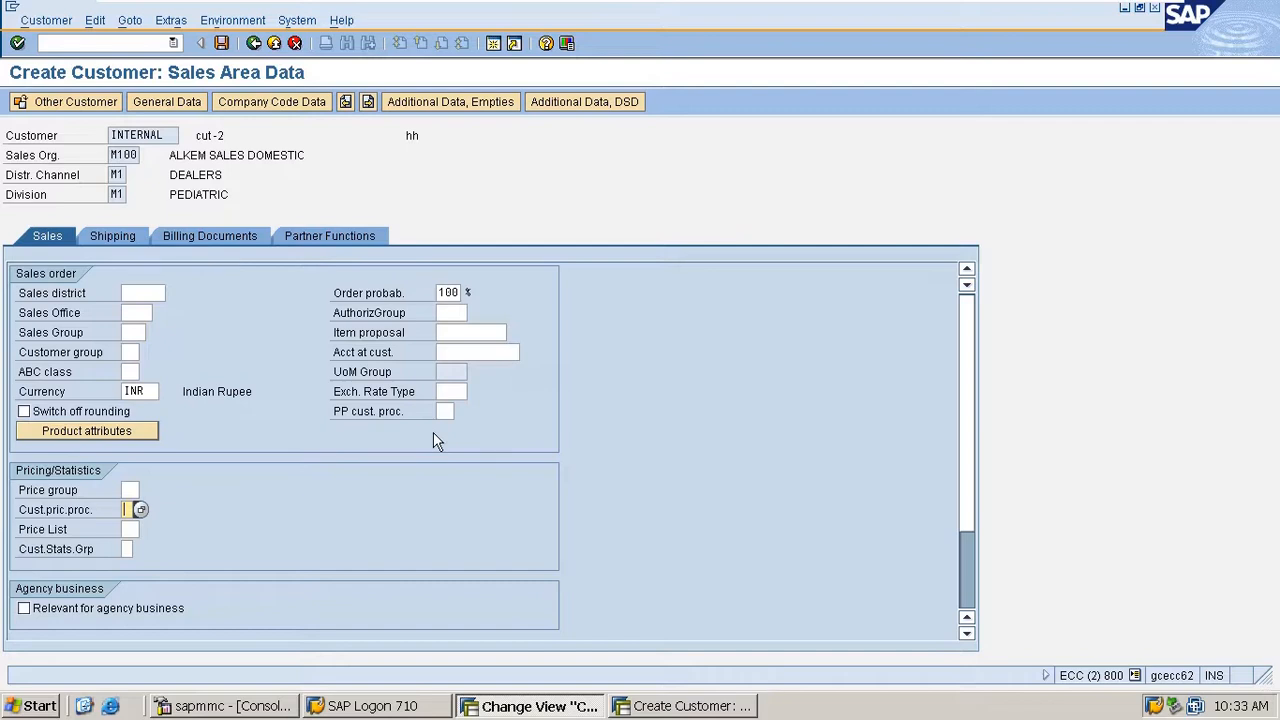
type("0")
key("Return")
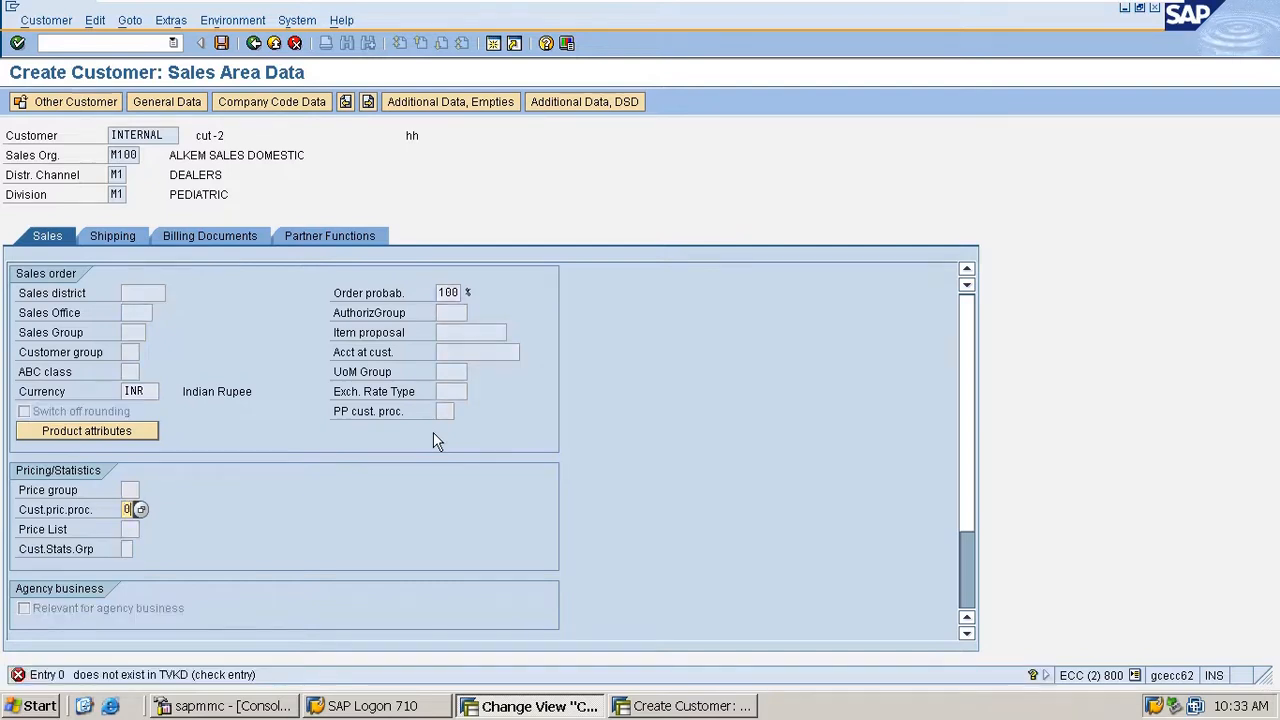
type("1")
key("Return")
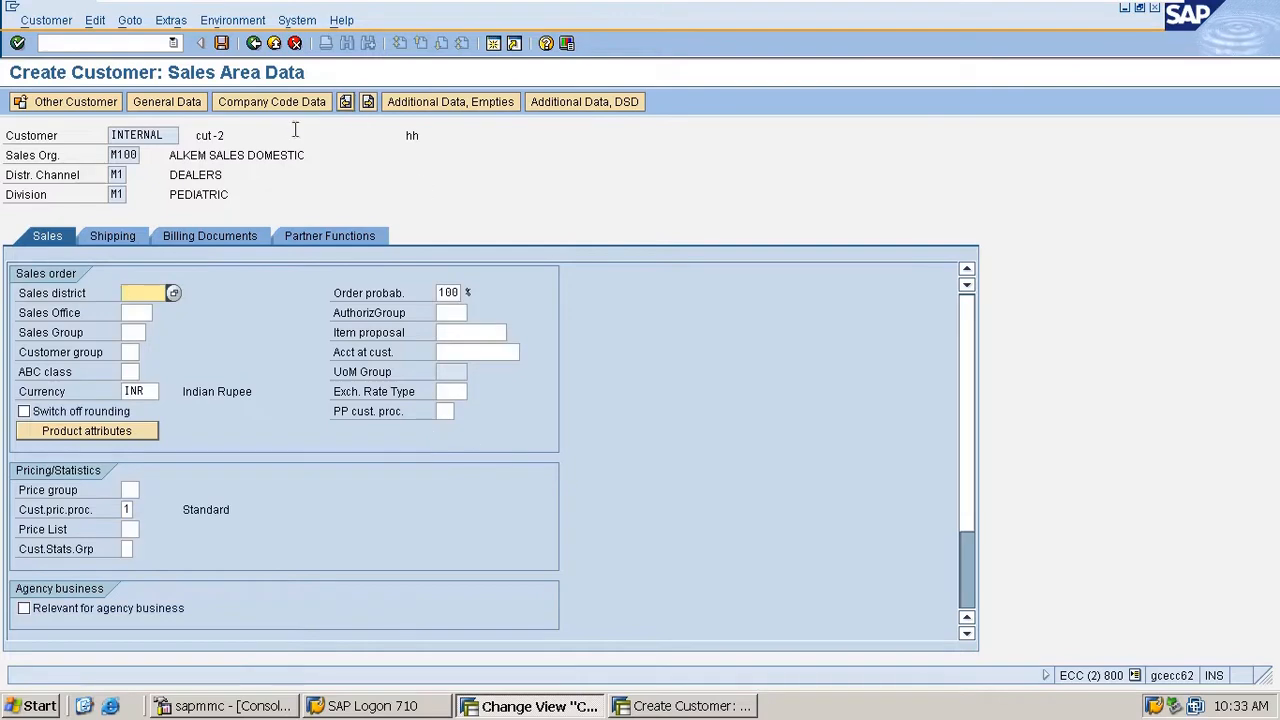
left_click(111, 44)
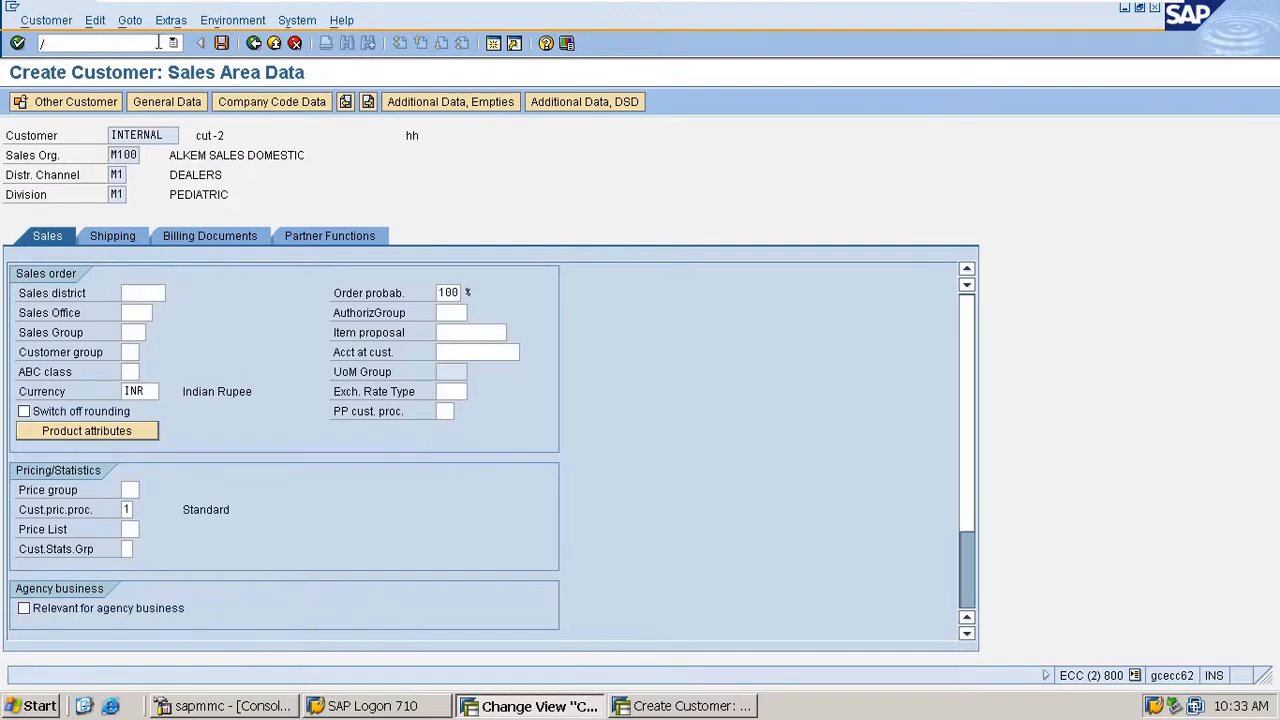
key("Return")
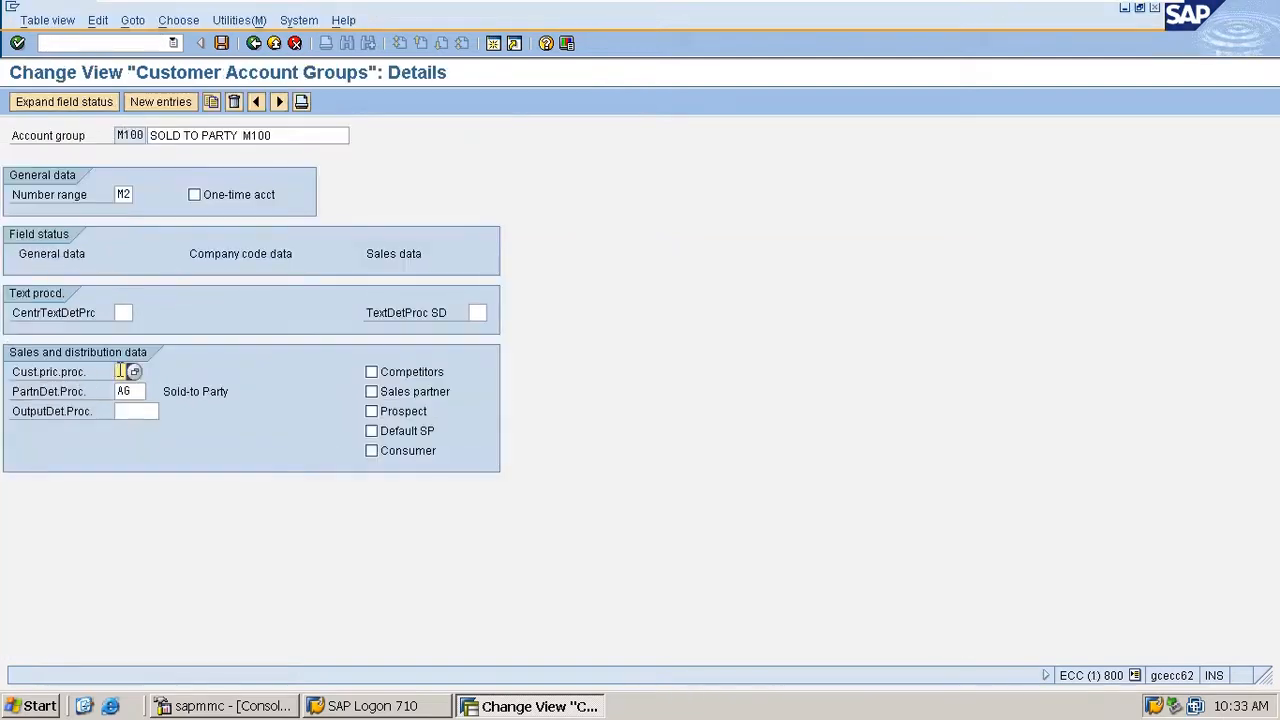
- Set account group M100's customer pricing procedure to 2 and start creating an M100 customer with xd01 in a new session
type("1")
key("Return")
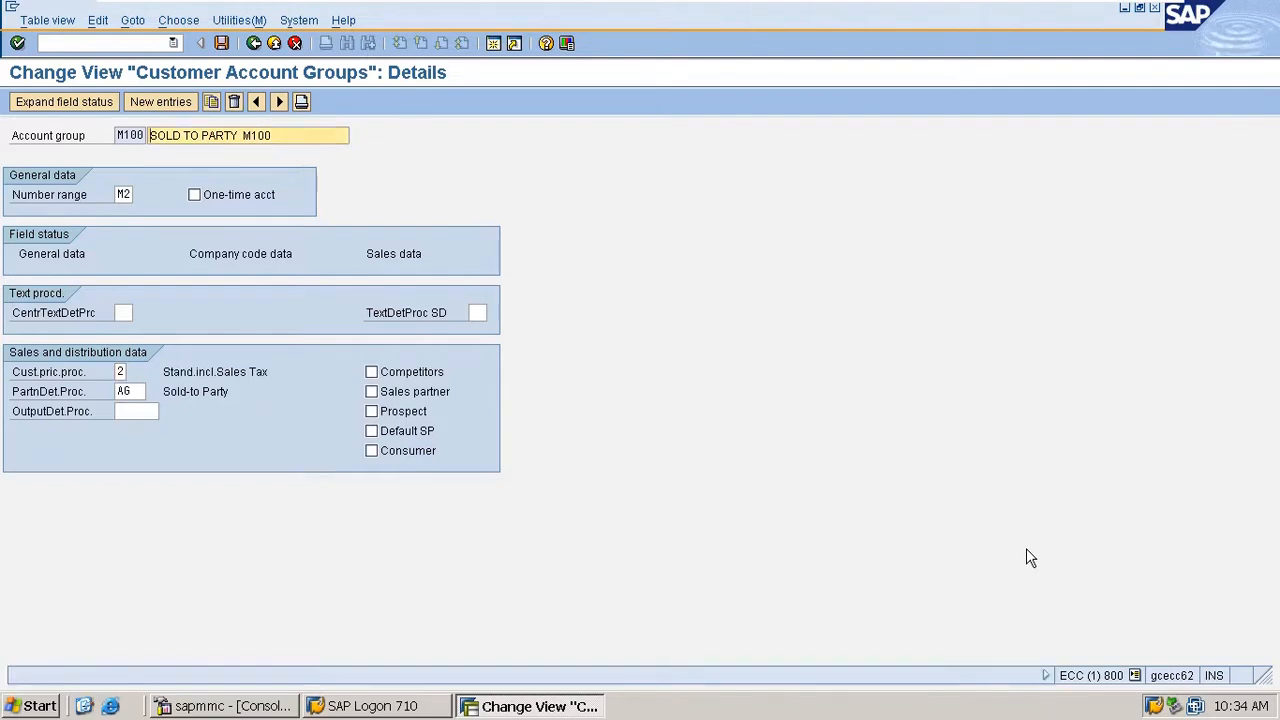
left_click(85, 45)
type("/")
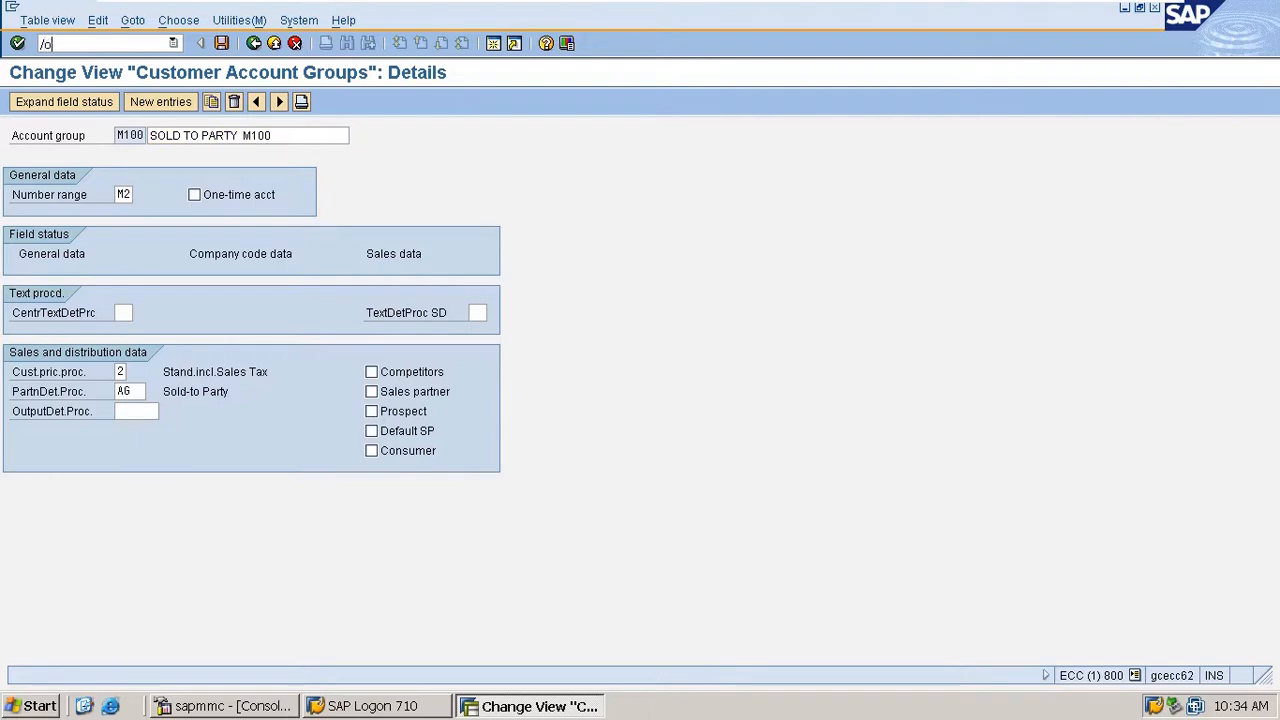
type("oxd01")
key("Return")
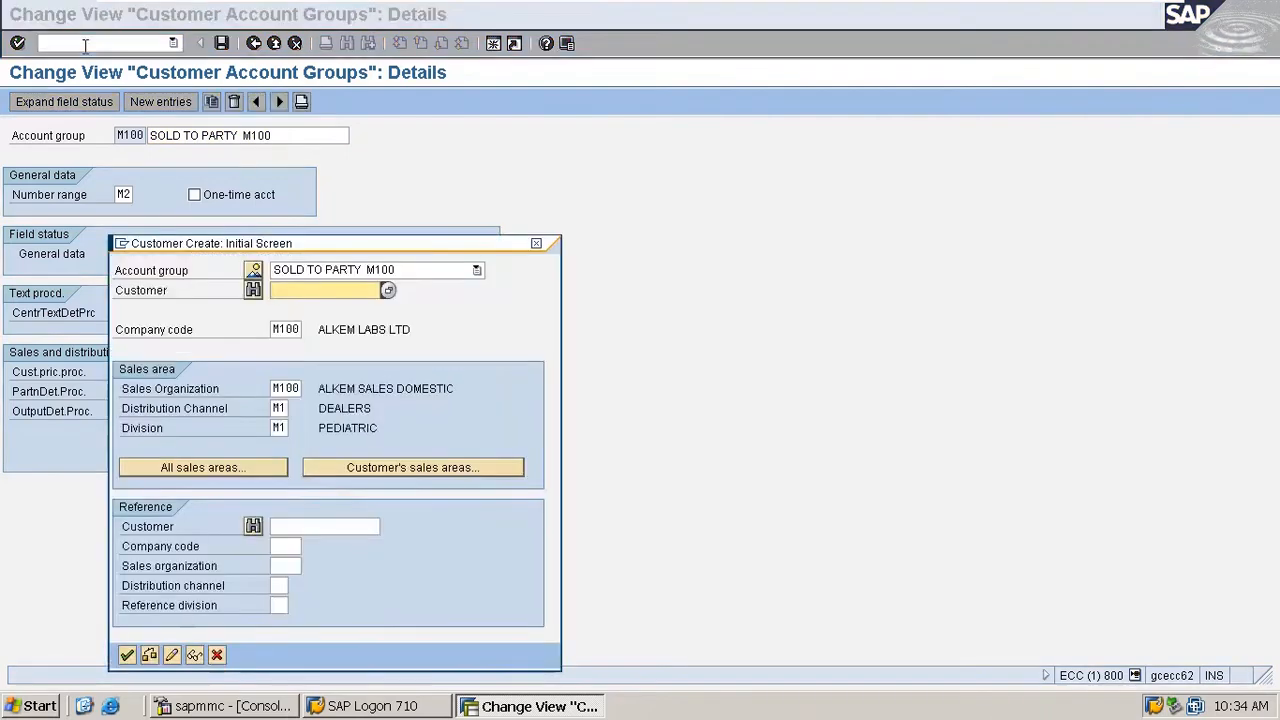
key("Return")
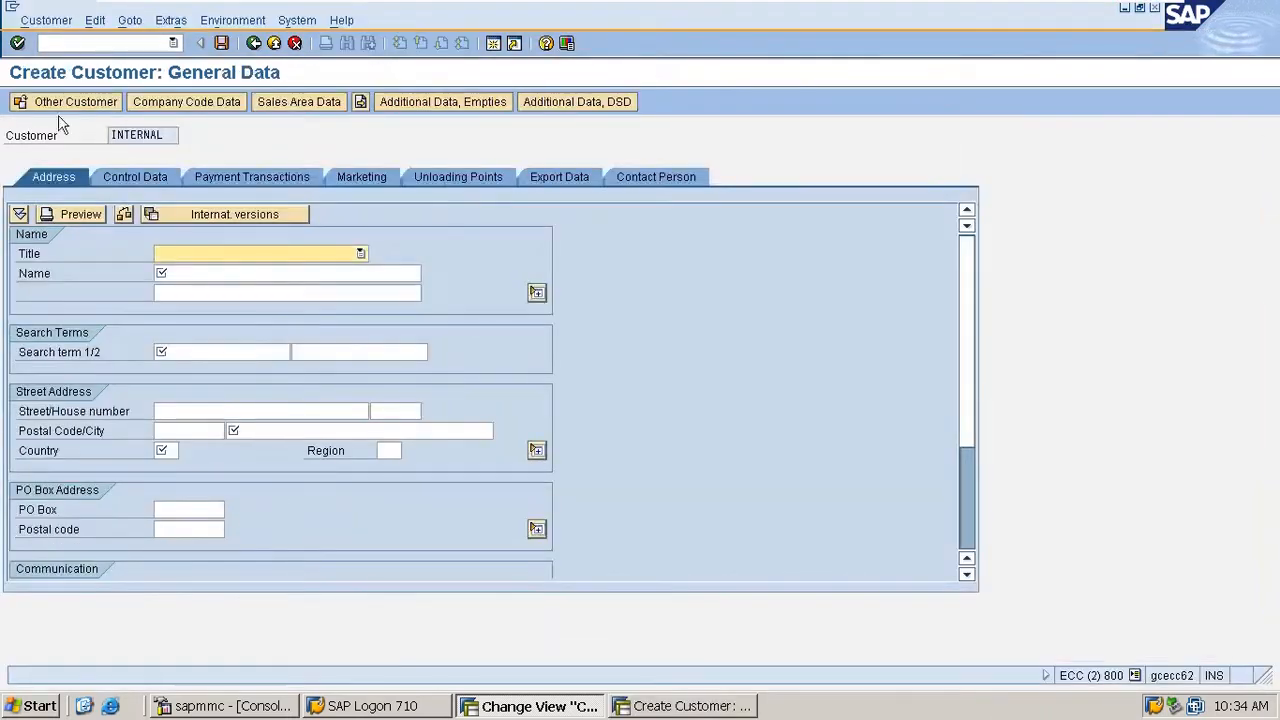
- Enter title Mr., name cut-2 and search term cus-2 for the new M100 customer
type("Ms")
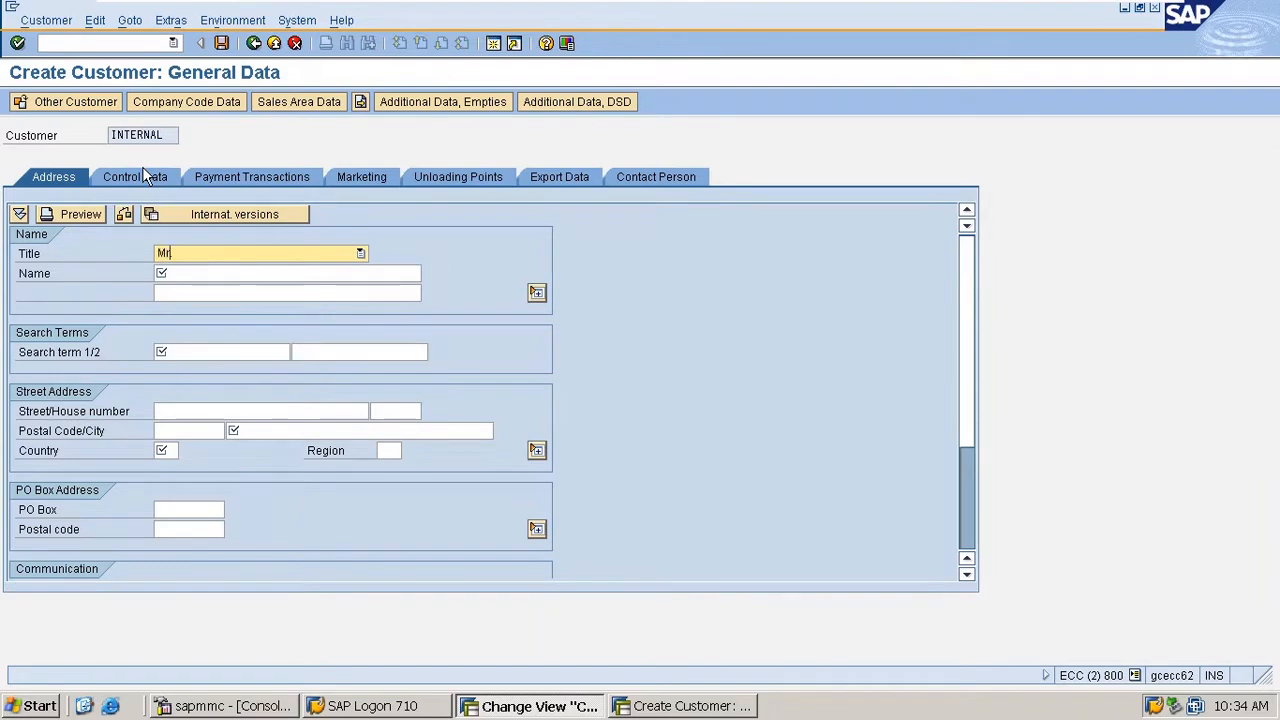
key("Return")
key("Down")
key("Down")
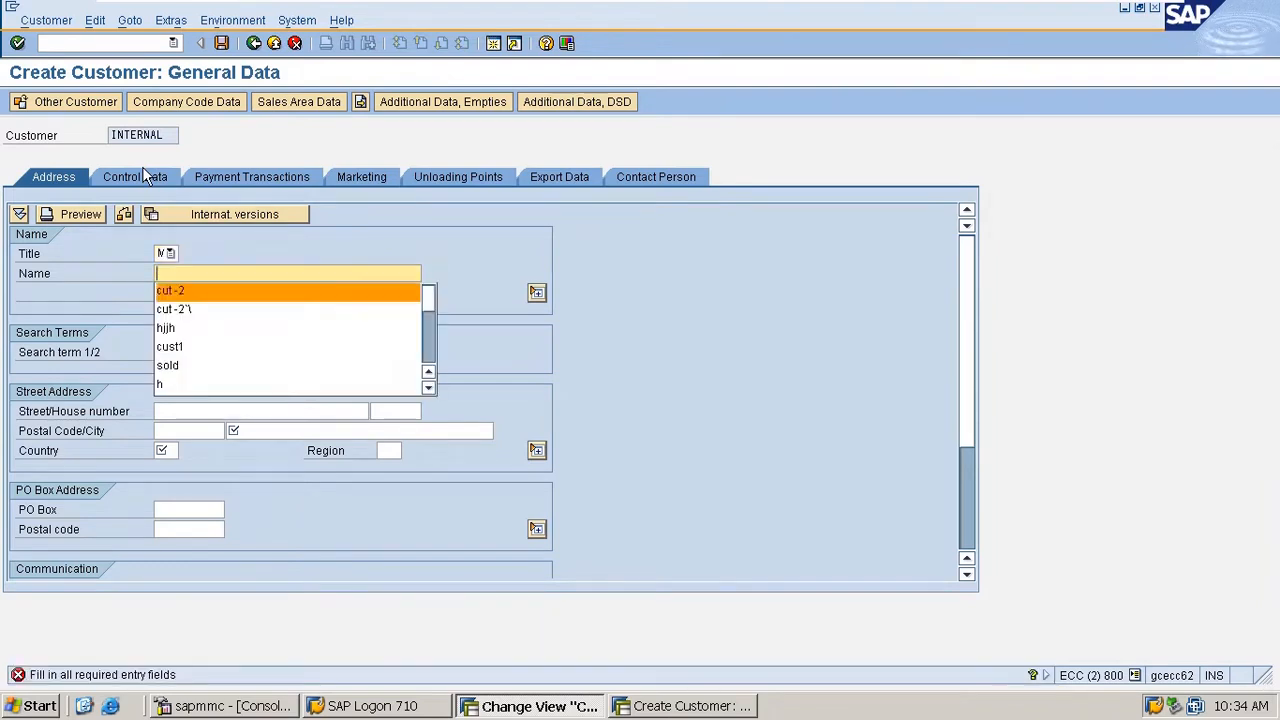
key("Return")
key("Return")
key("Down")
type("cus-2")
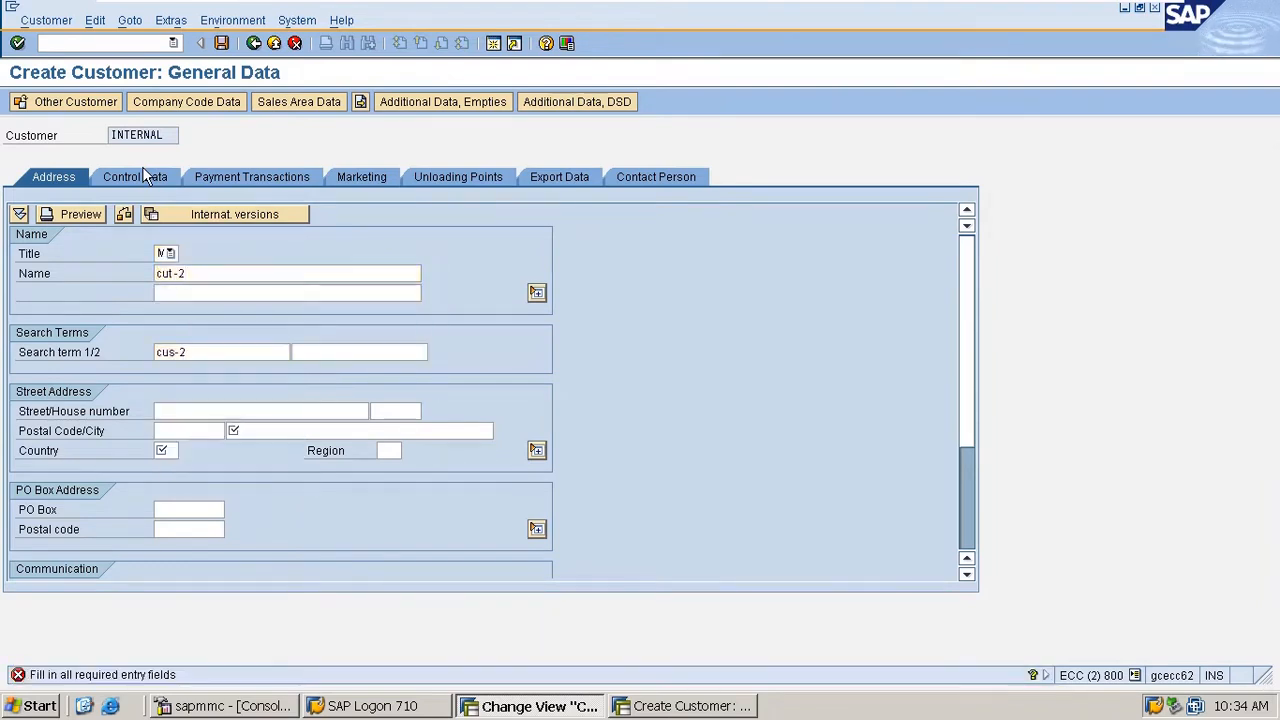
- Enter city hh and country IN in the new customer's street address
key("Return")
type("hh")
key("Return")
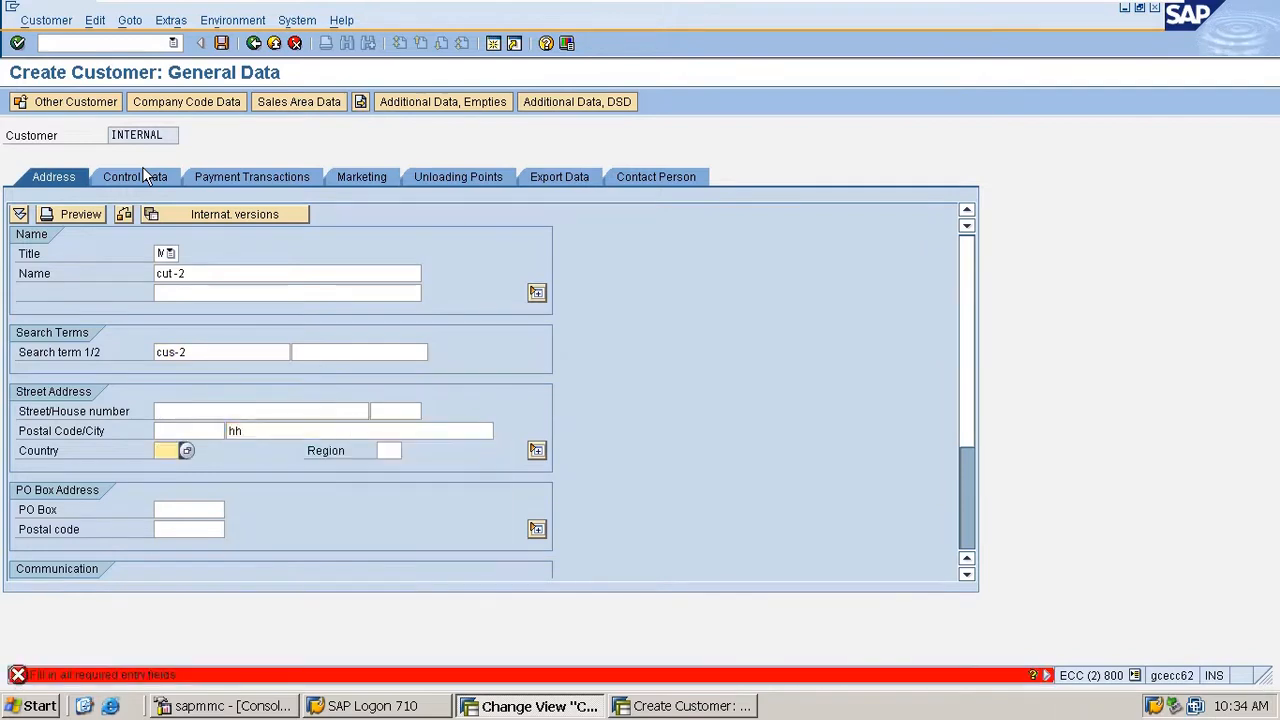
key("Down")
key("Down")
key("Return")
key("Return")
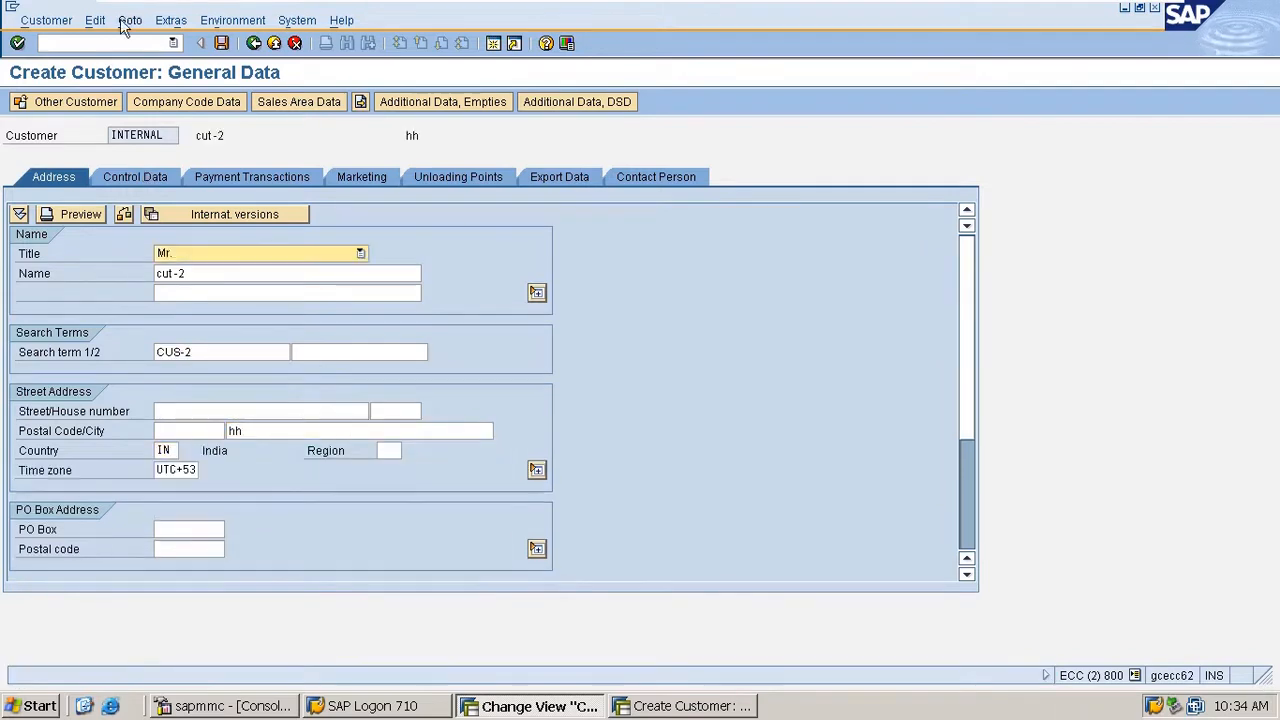
- Check the customer pricing procedure in the new customer's sales area data and return to the account group details session
left_click(262, 101)
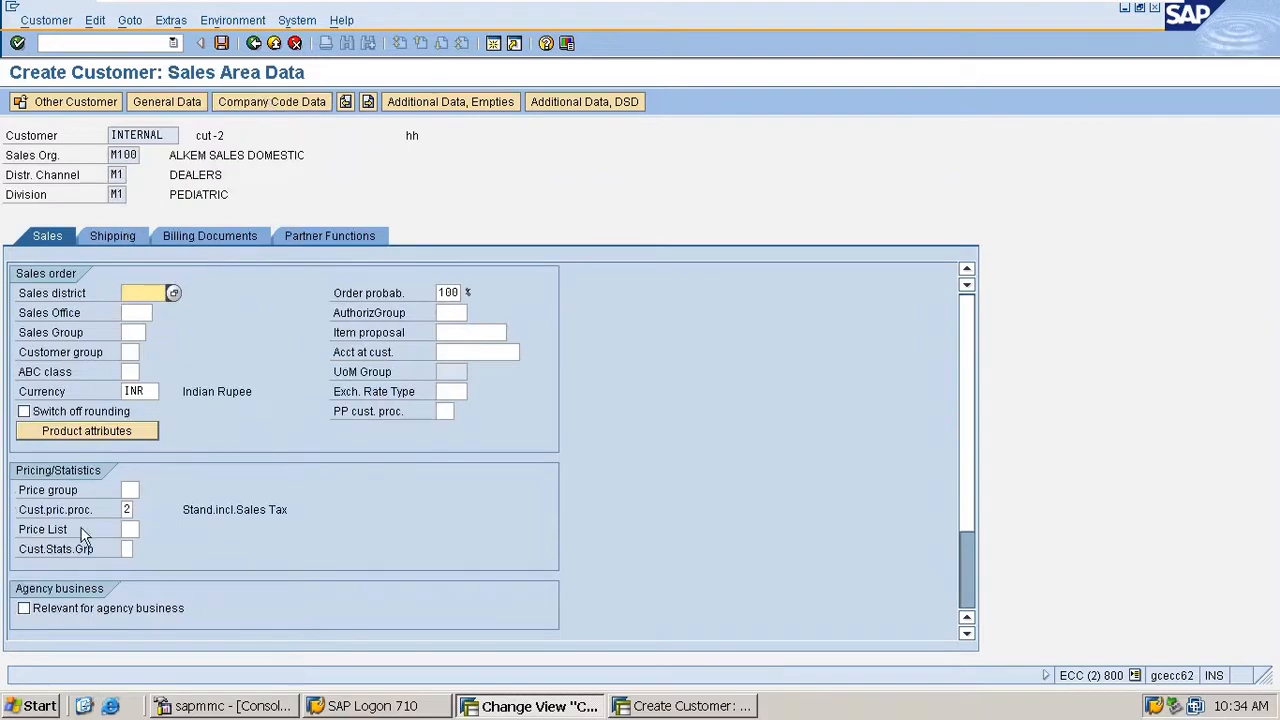
left_click(125, 509)
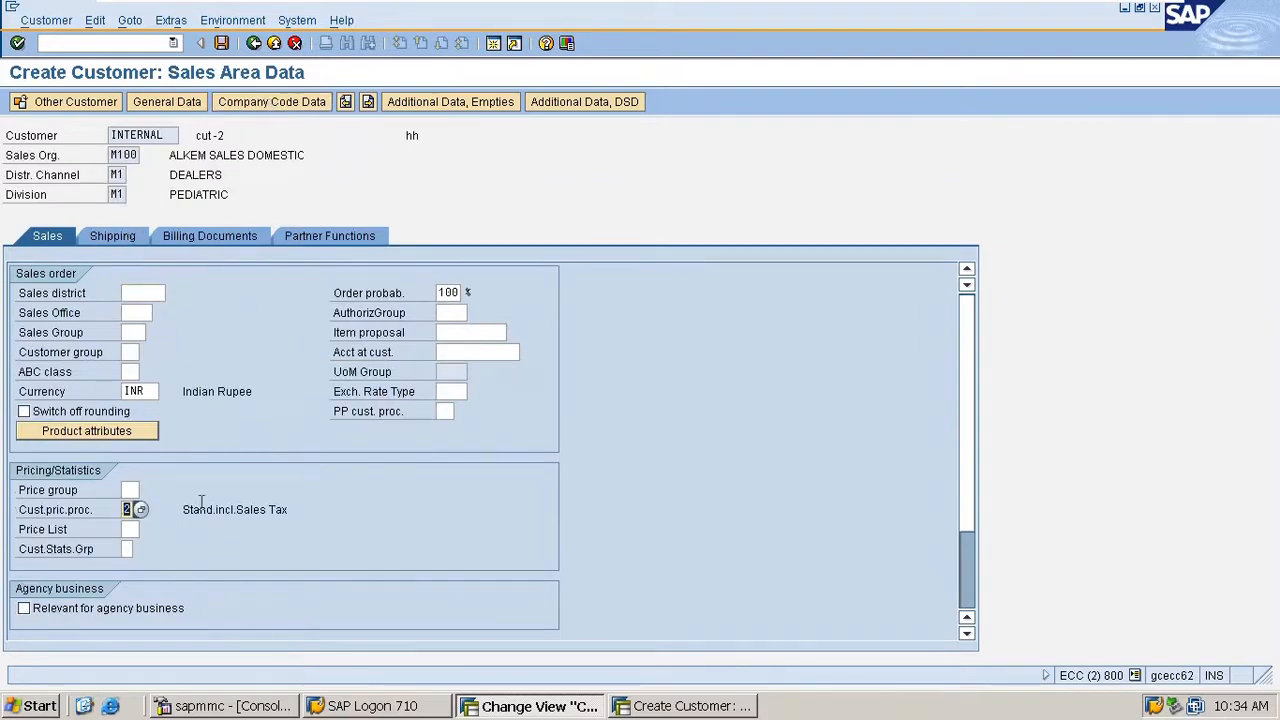
key("alt+Tab")
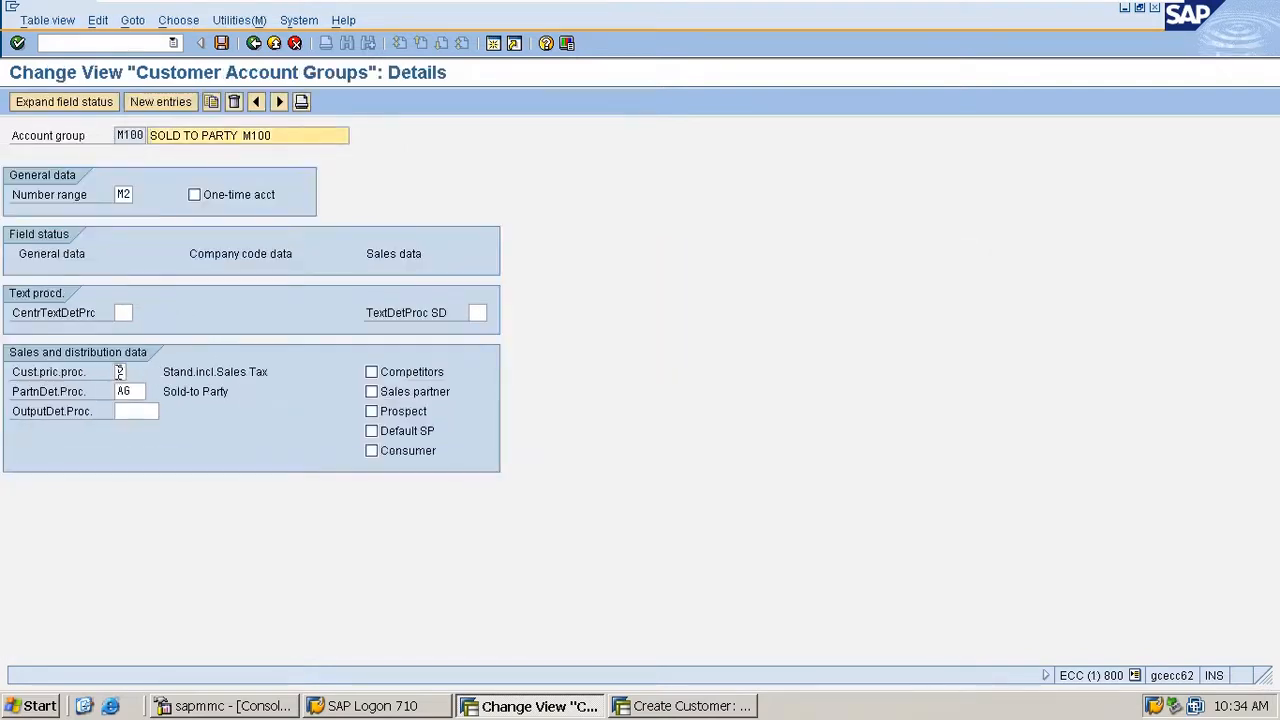
- Check account group M100's customer pricing and partner determination procedures, save the group and return to the account group overview
left_click(120, 371)
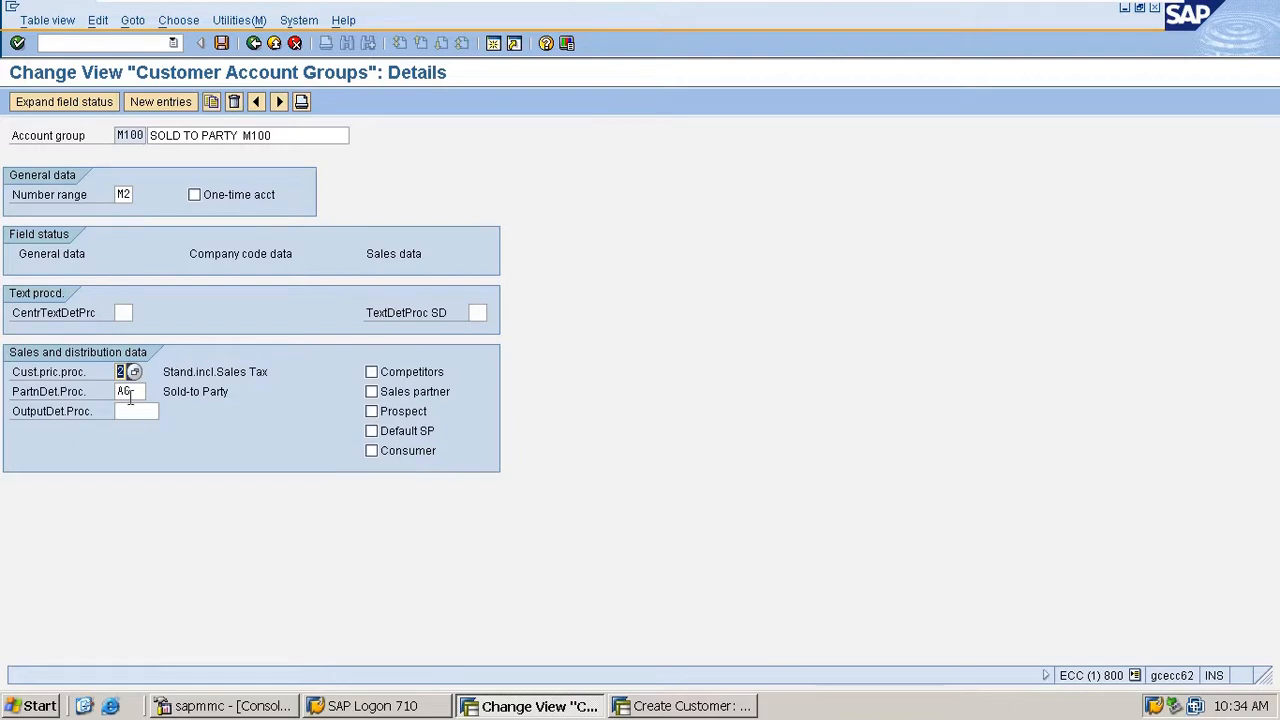
left_click(86, 396)
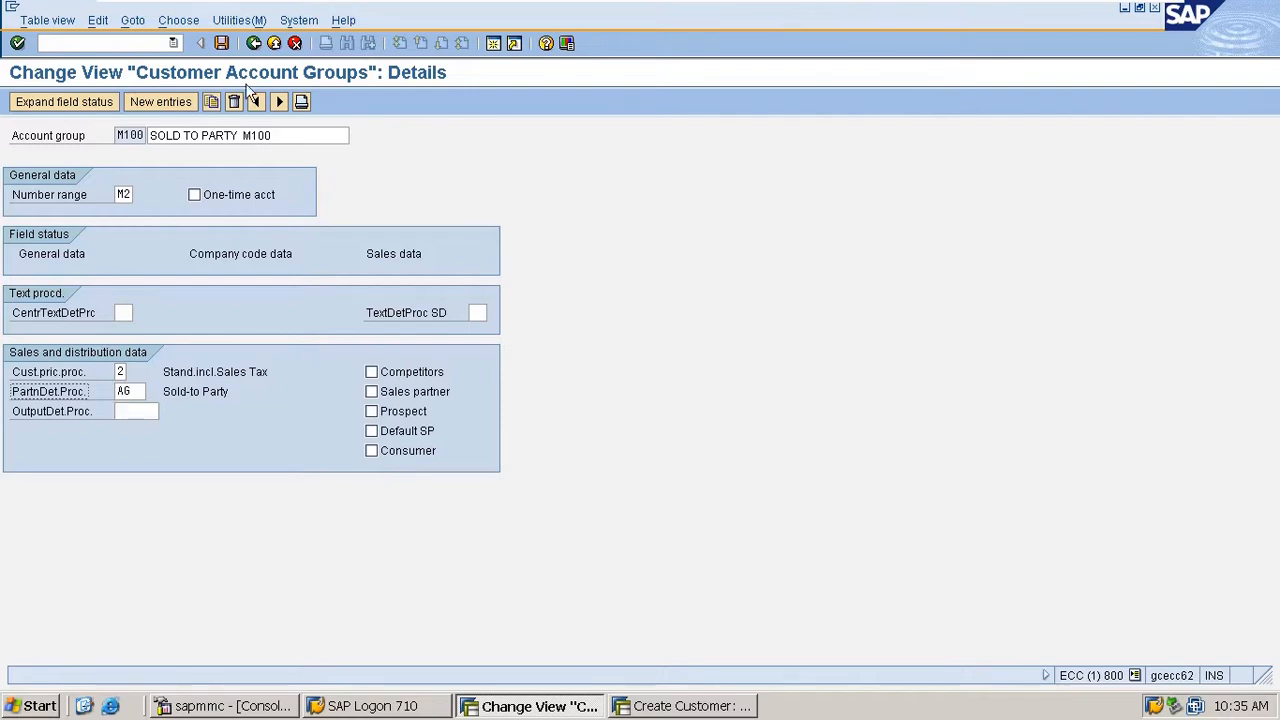
left_click(222, 44)
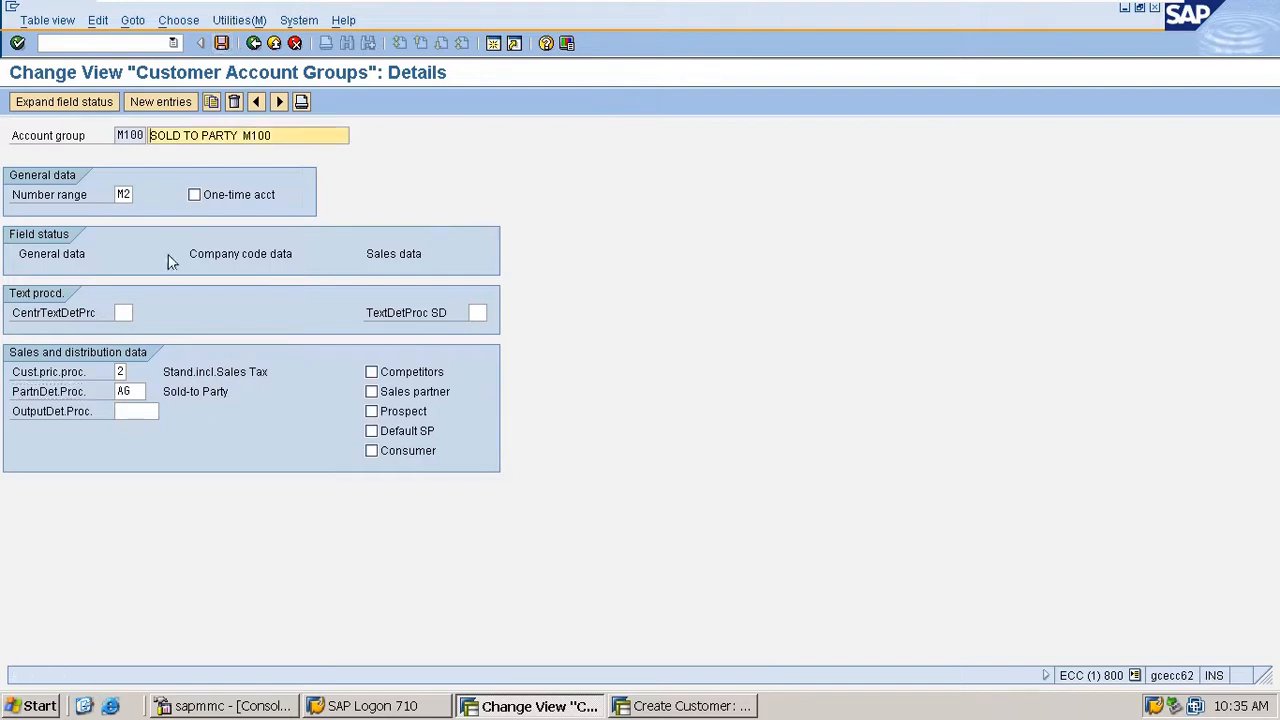
double_click(124, 391)
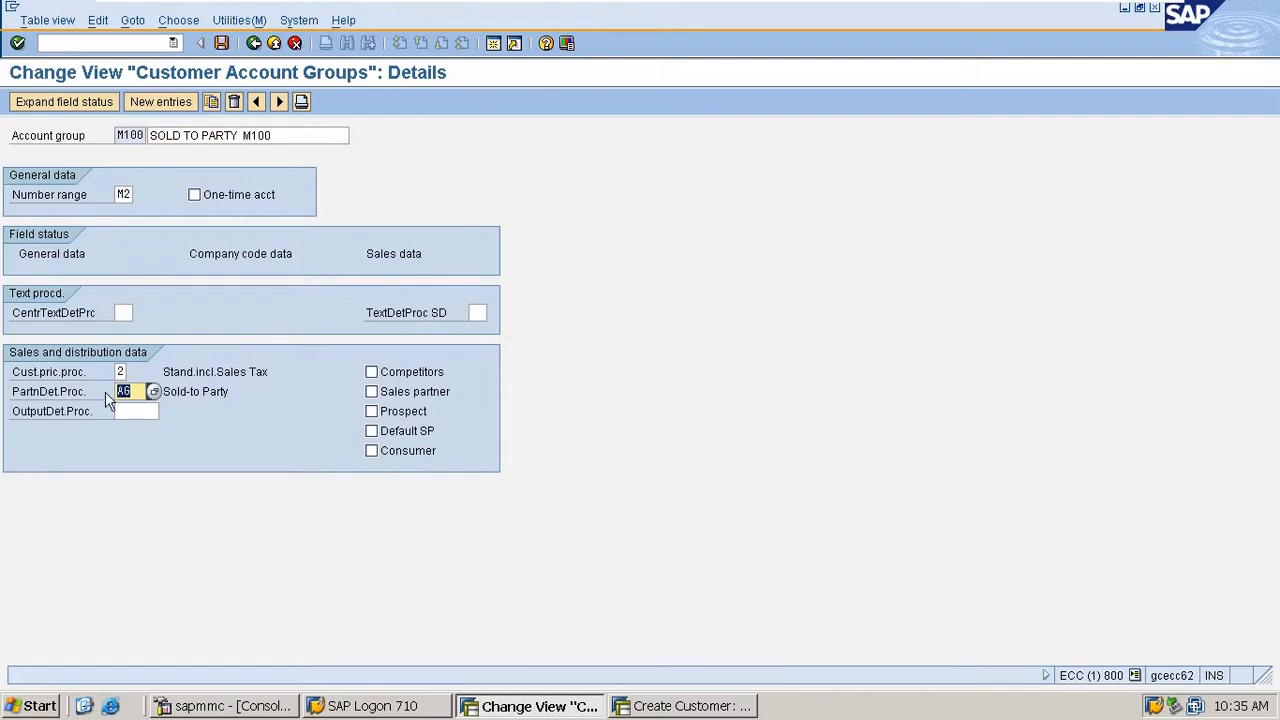
left_click(254, 44)
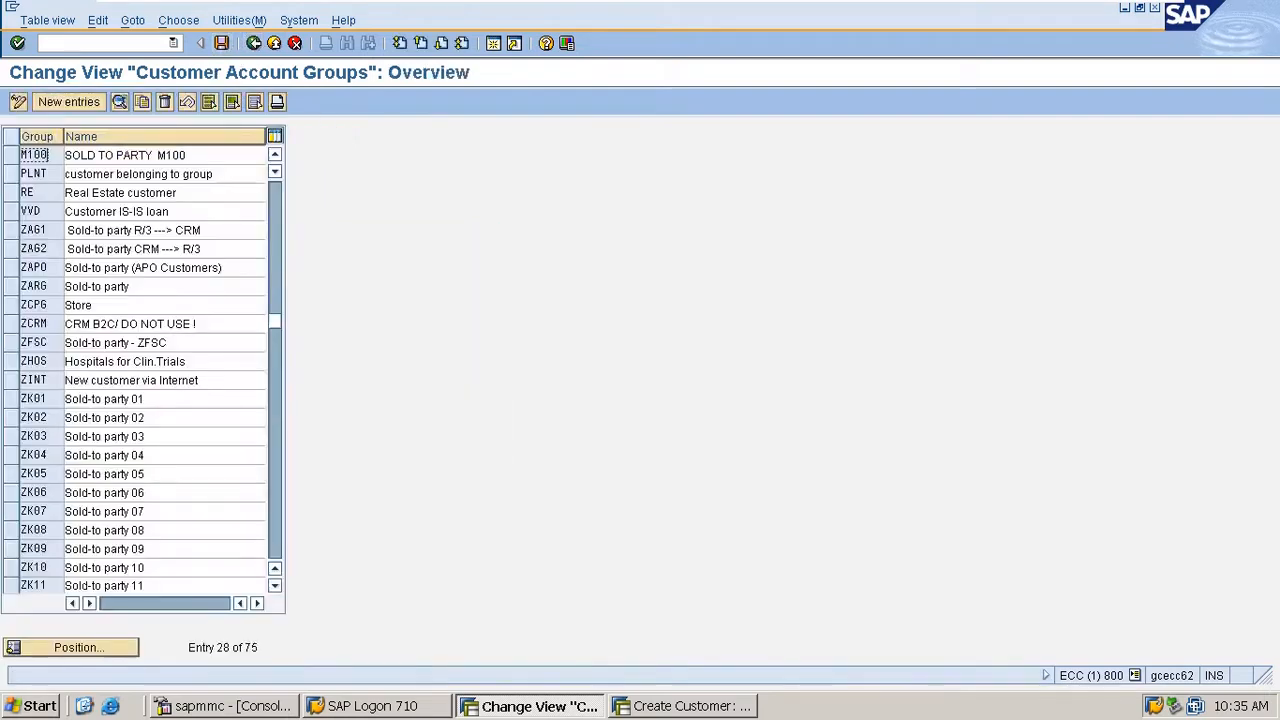
- Locate account group 0001, check the partner determination procedure in its details, and return to the overview
left_click(78, 648)
type("0001")
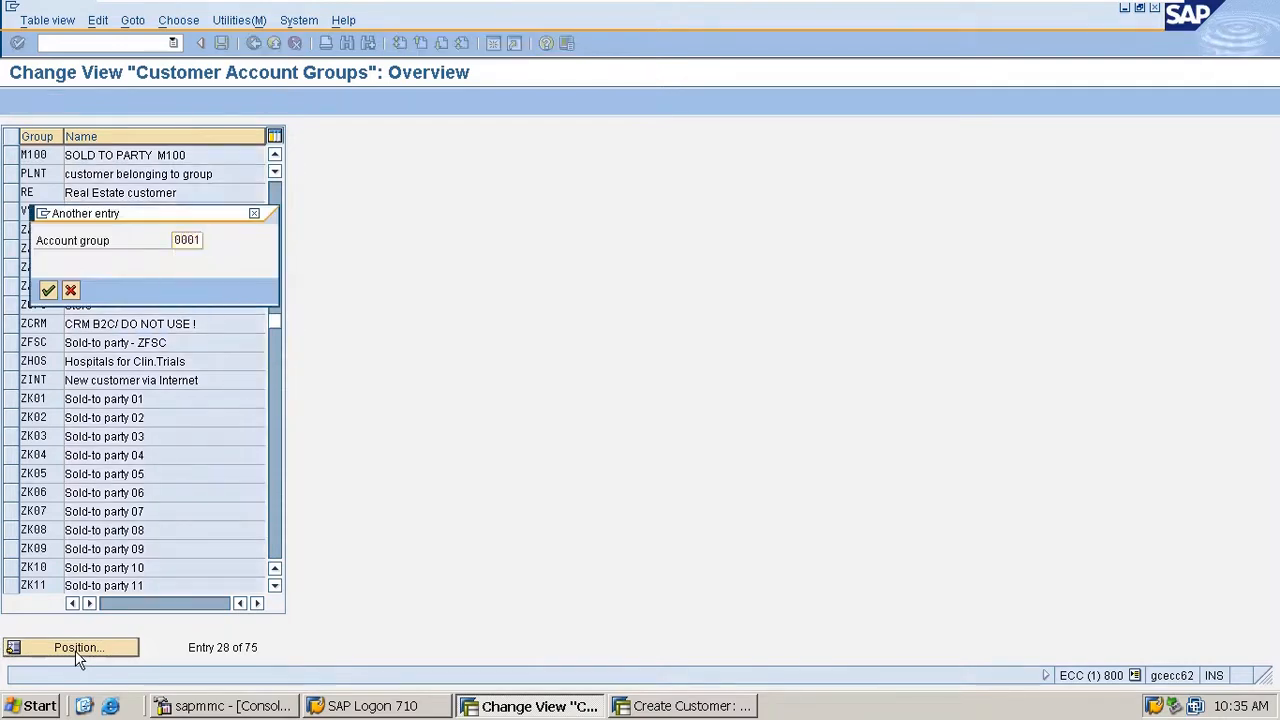
key("Return")
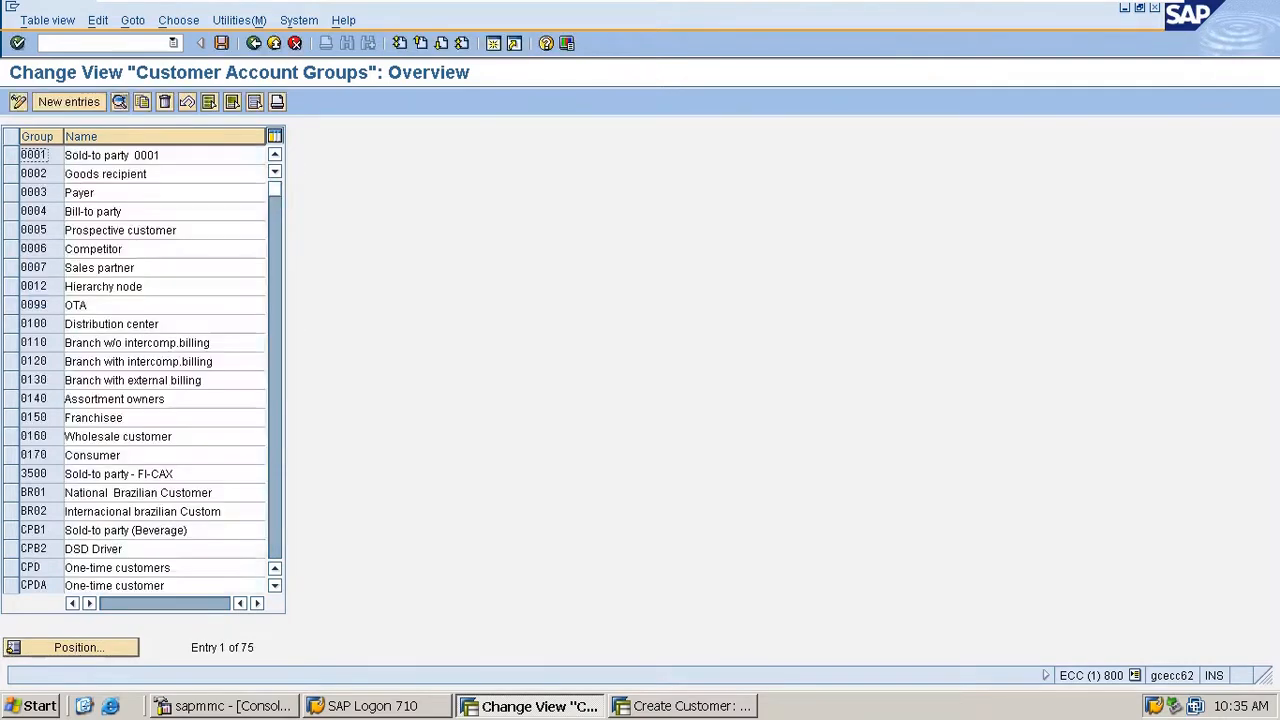
double_click(50, 158)
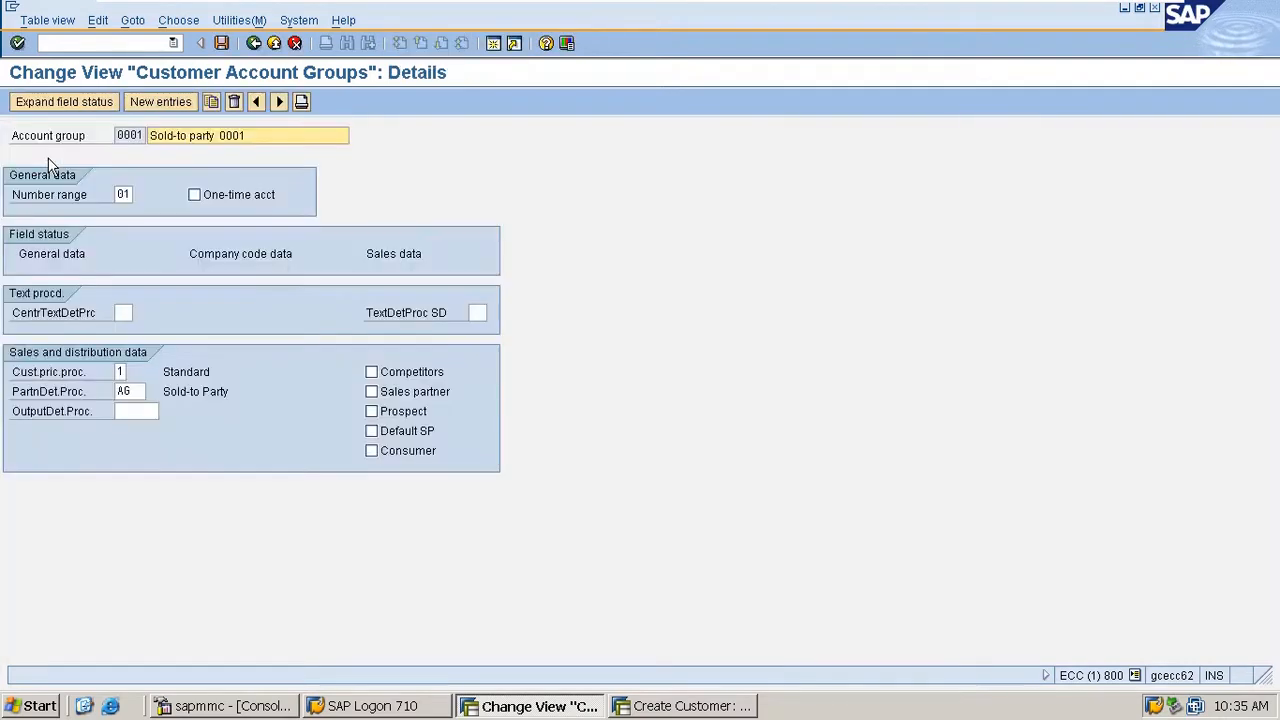
double_click(138, 392)
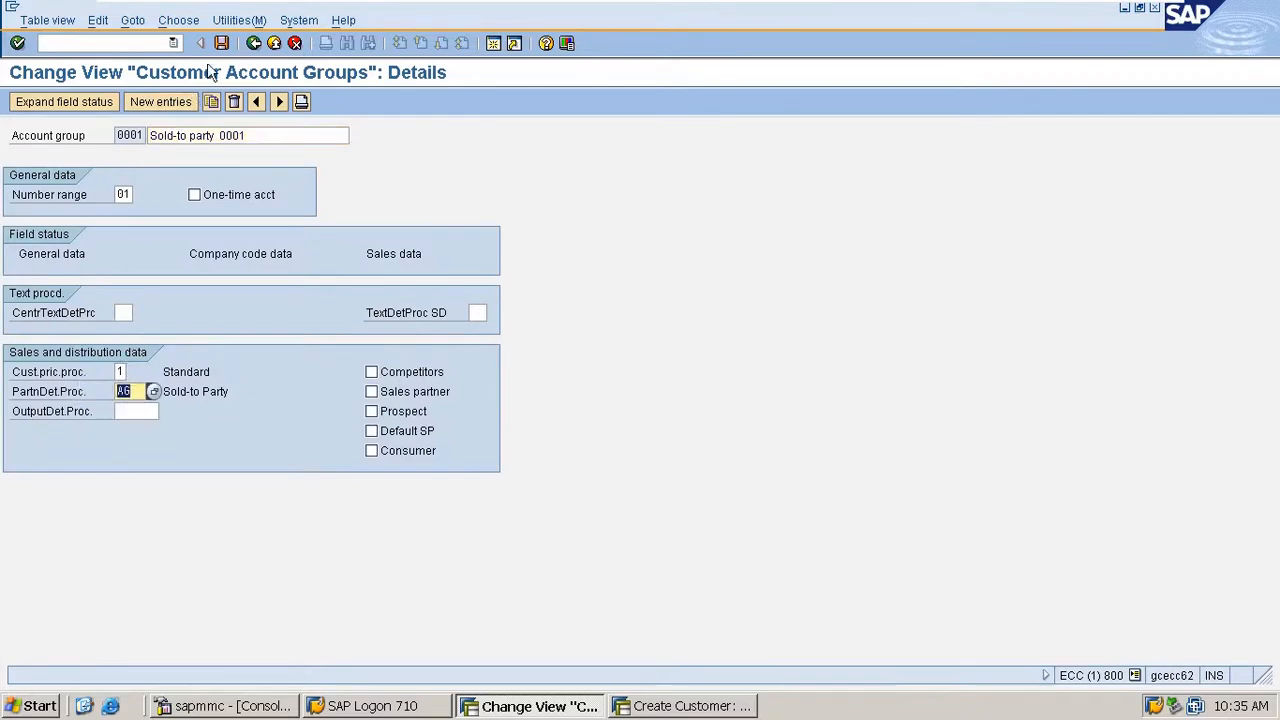
left_click(254, 43)
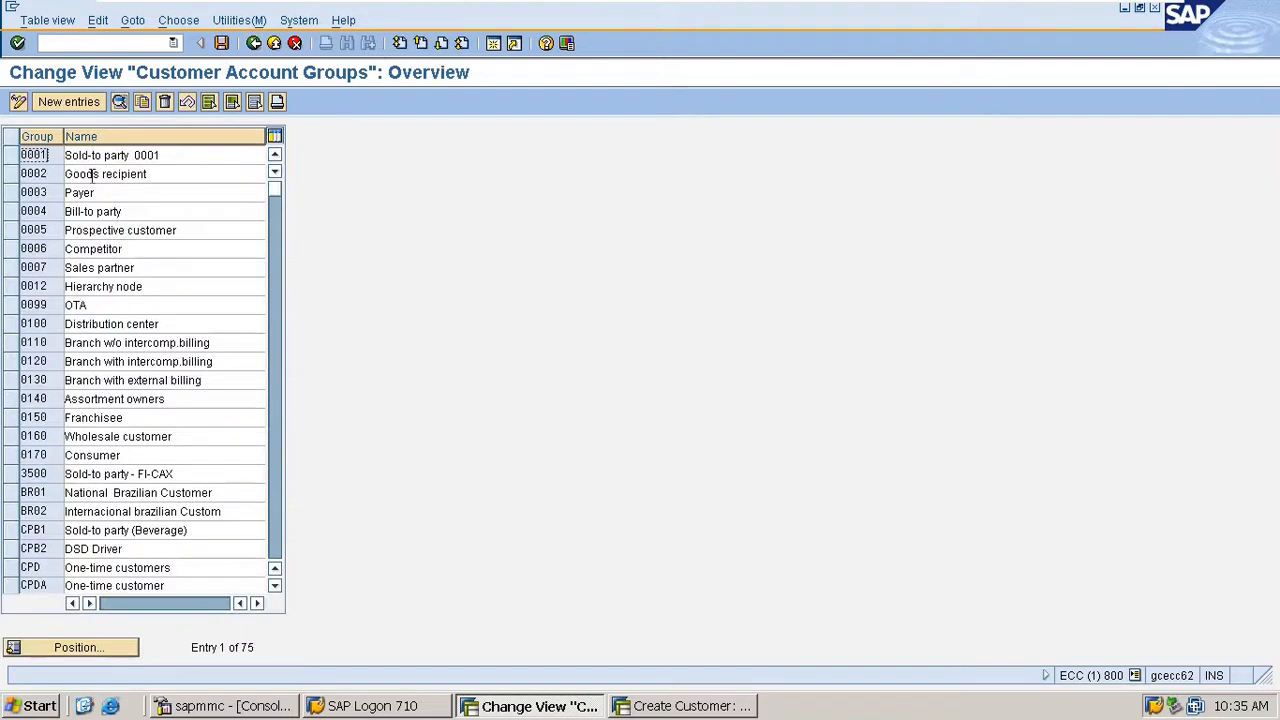
- Set the partner determination procedure of account group 0002 (Goods recipient) to WE, save, and return to the overview
double_click(48, 175)
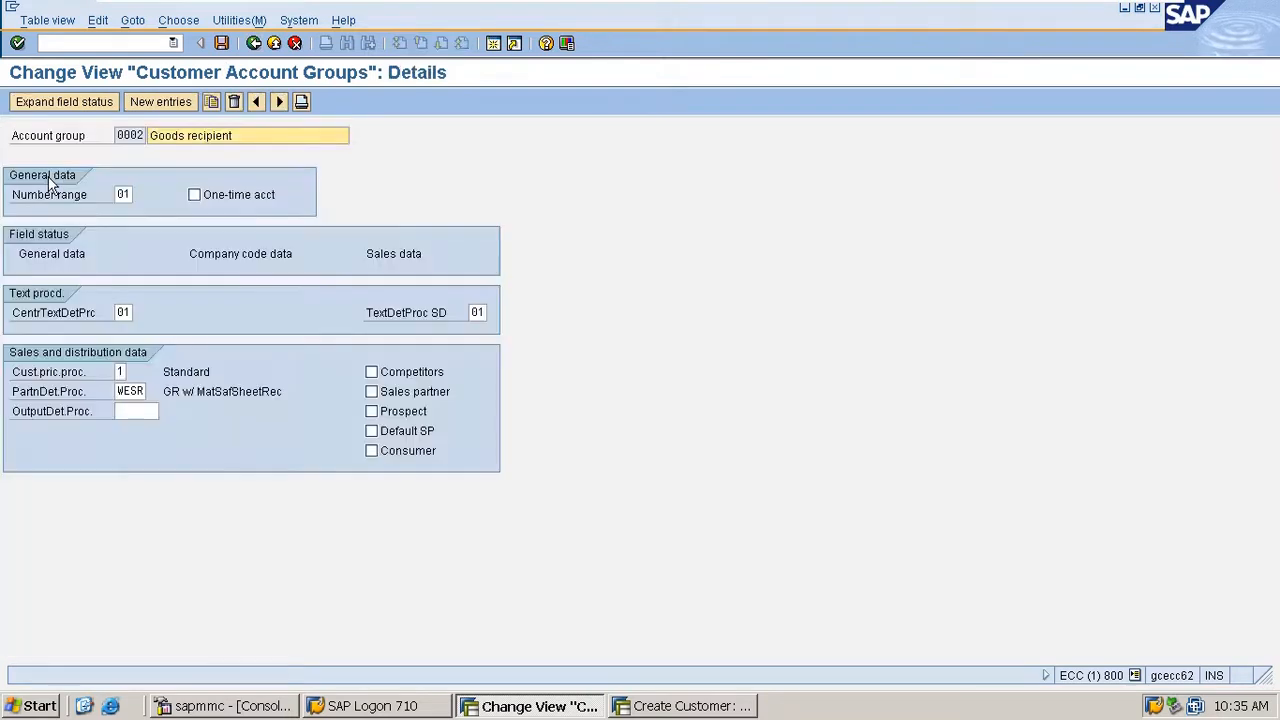
double_click(118, 391)
type("WE")
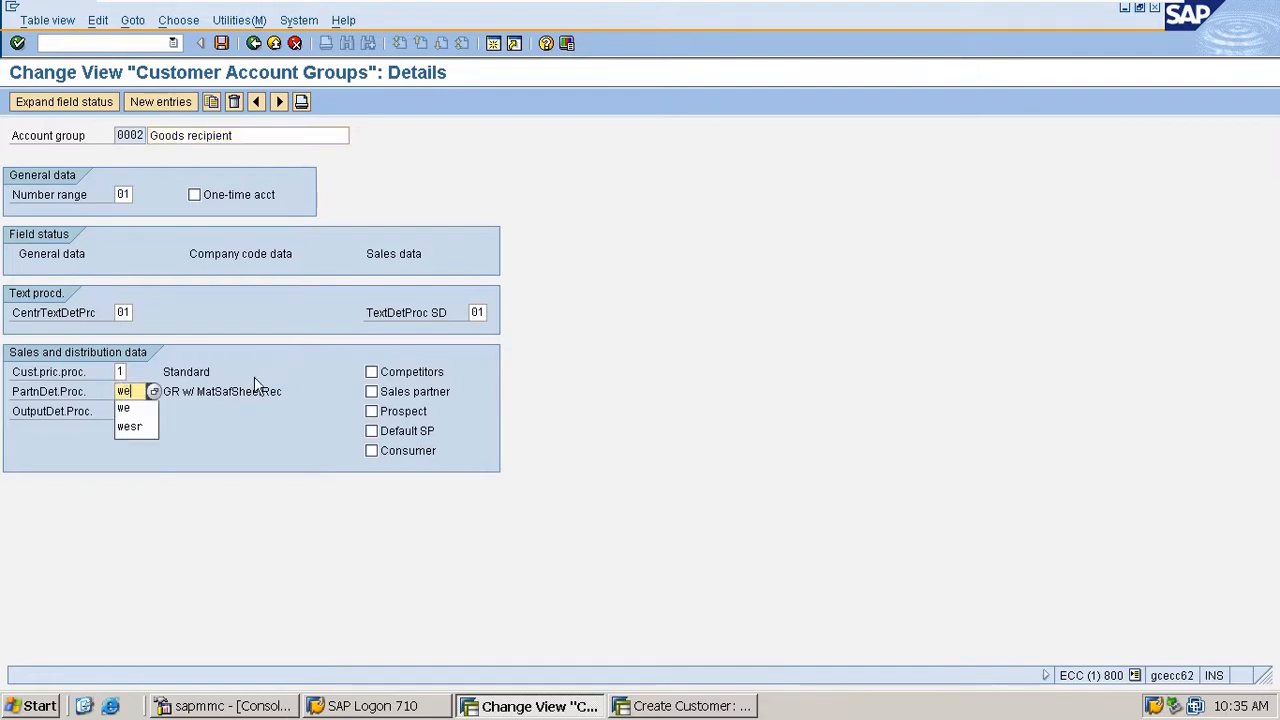
key("Return")
key("ctrl+s")
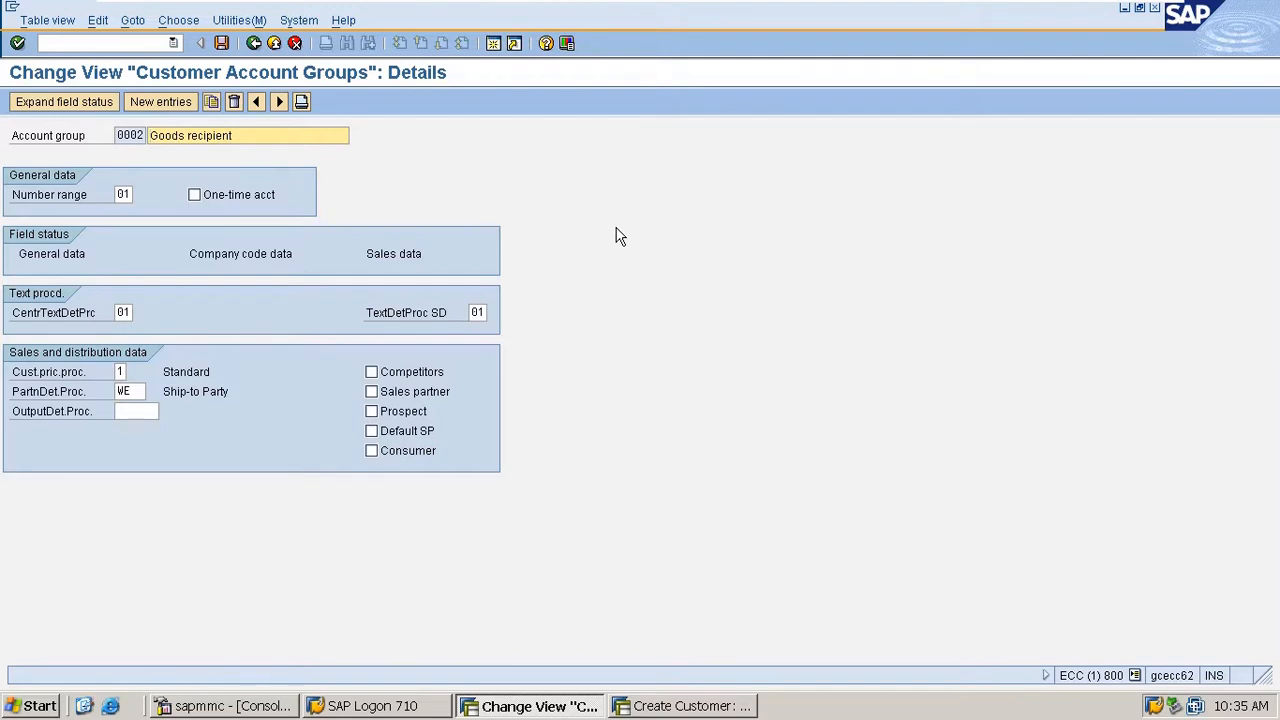
double_click(137, 393)
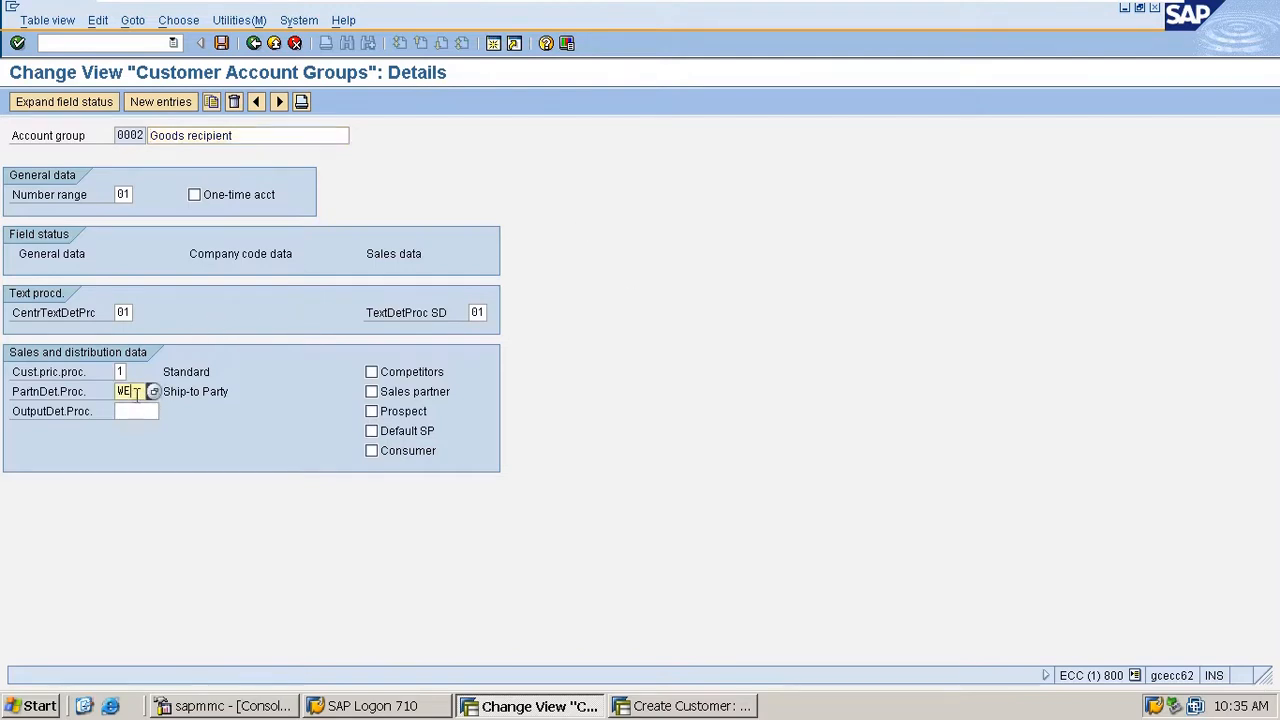
left_click(254, 43)
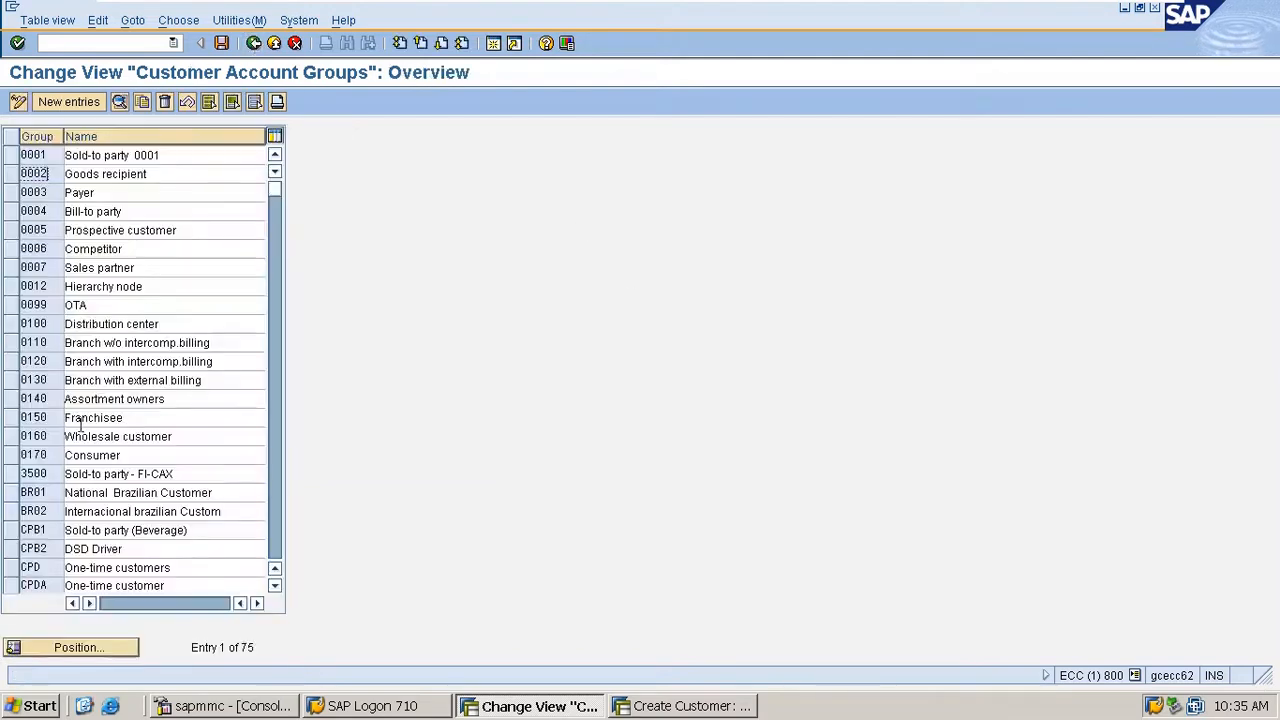
- Locate account group M100 in the overview and open its details
left_click(97, 649)
type("m")
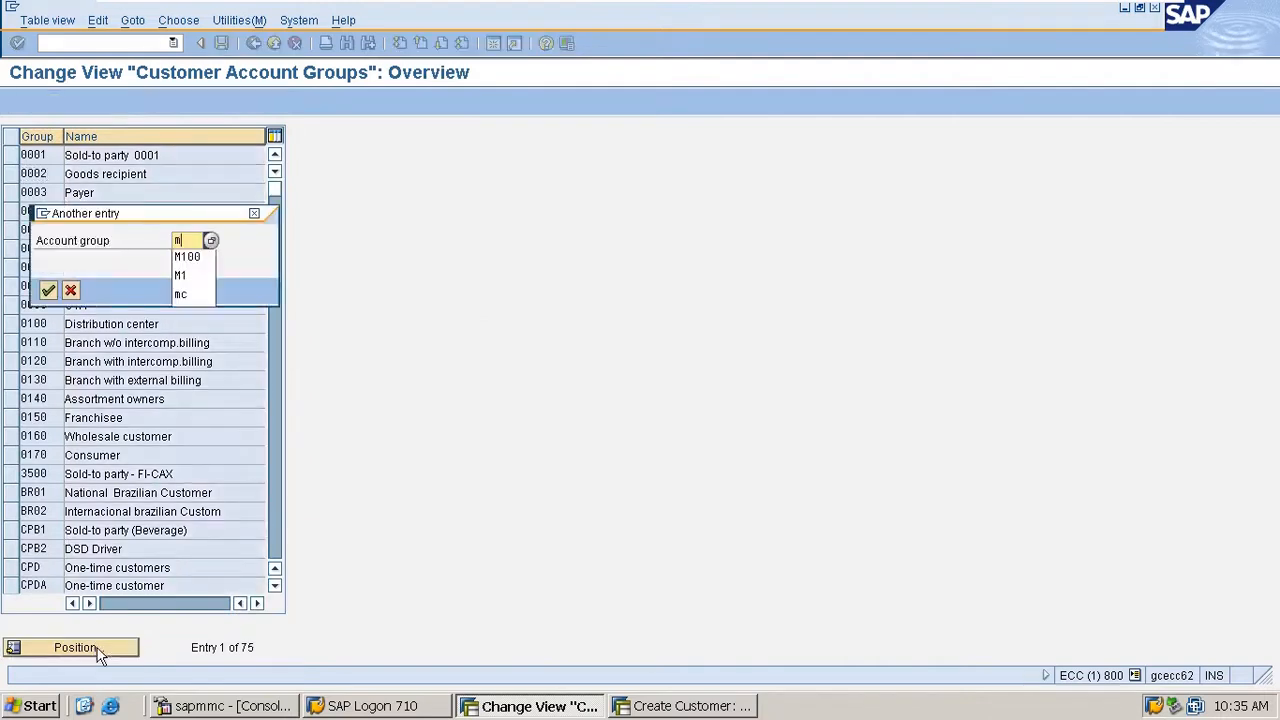
type("100")
key("Return")
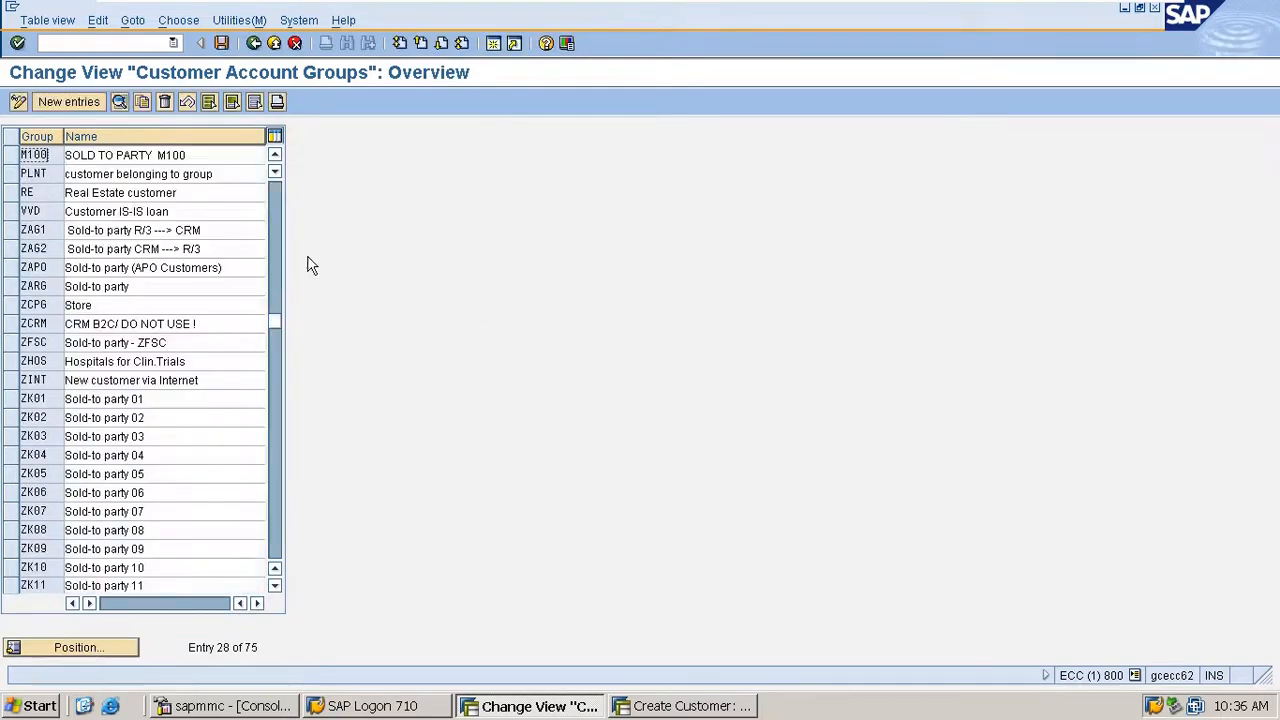
double_click(168, 157)
- Browse the available partner determination procedures for account group M100 and close the list without choosing one
left_click(141, 393)
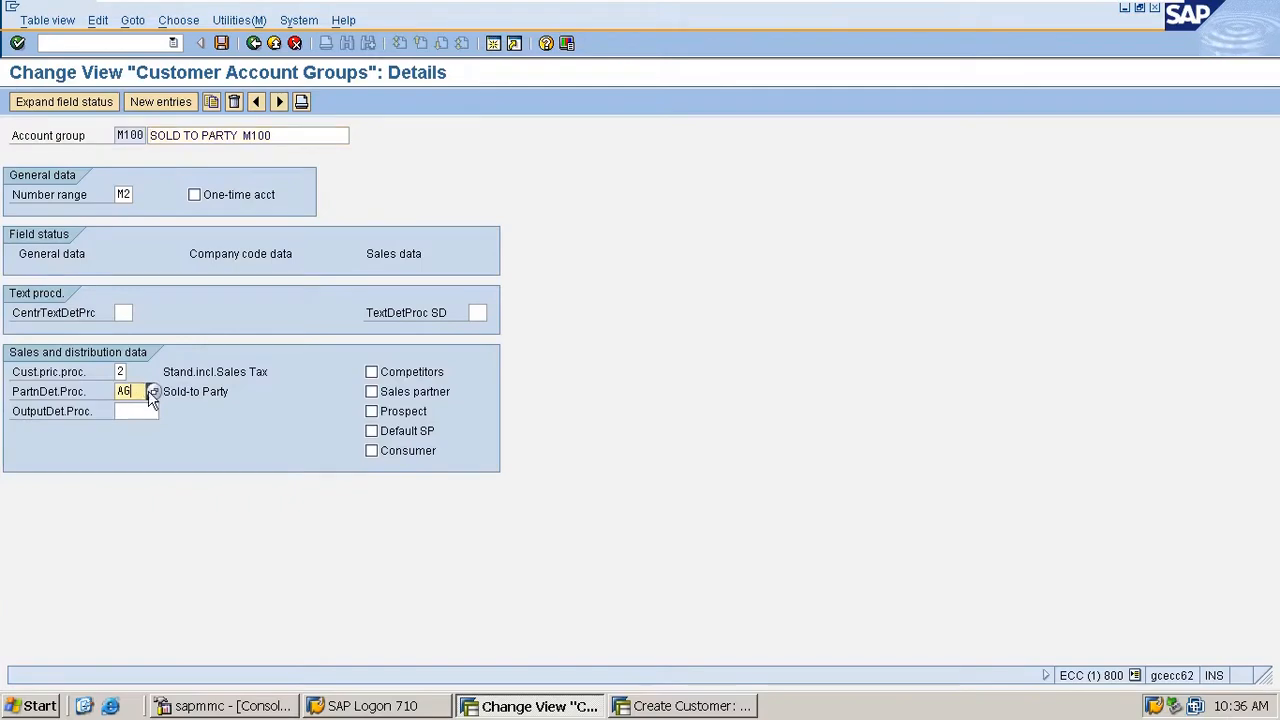
left_click(153, 392)
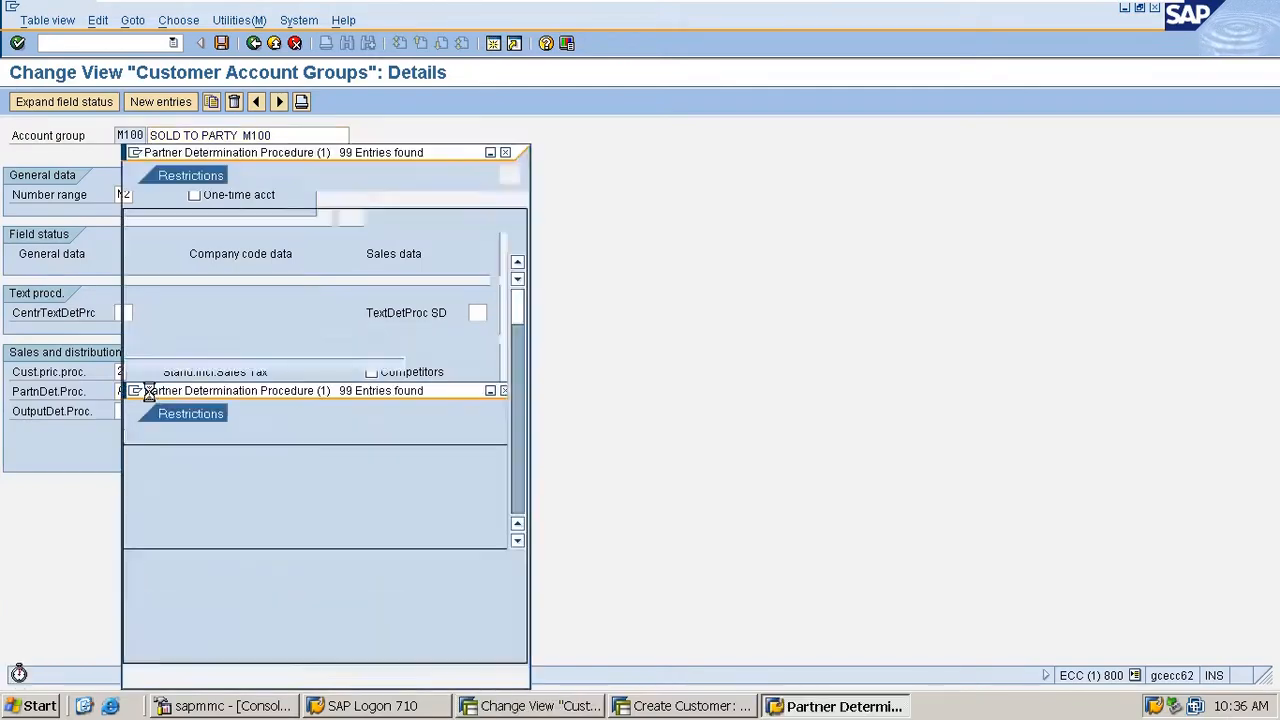
scroll(220, 493, "down", 3)
scroll(220, 493, "down", 18)
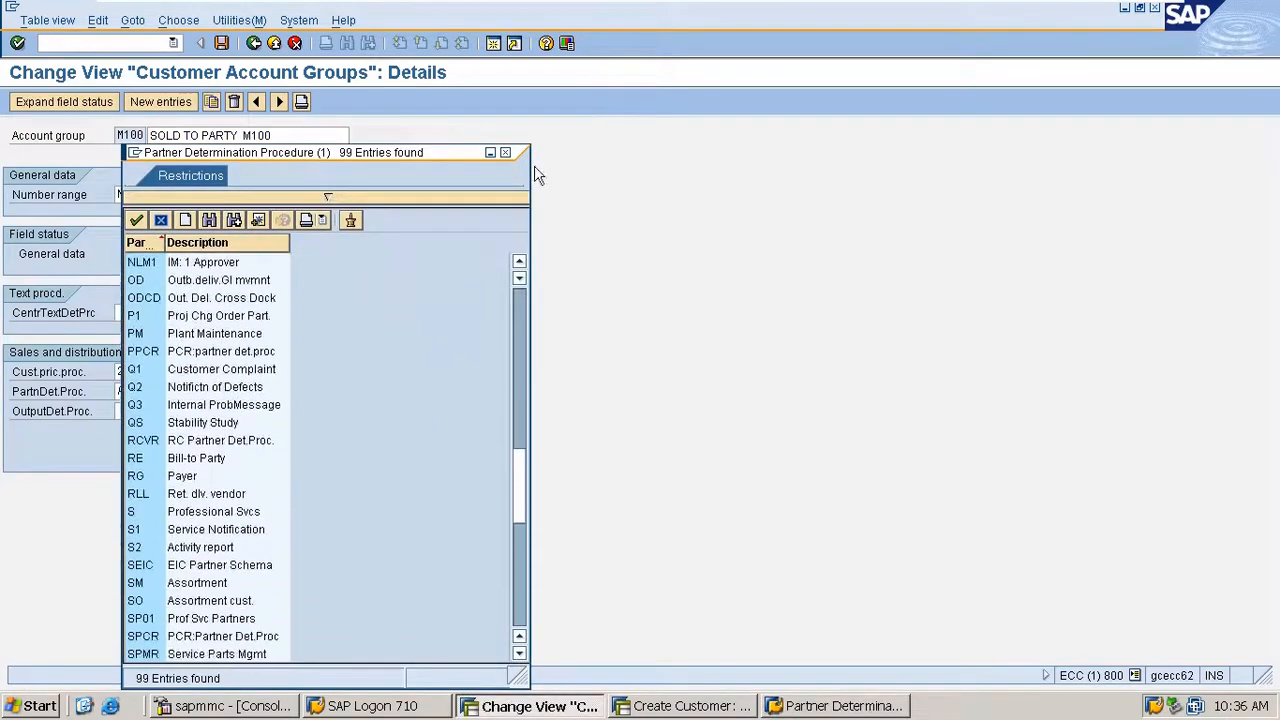
left_click(506, 153)
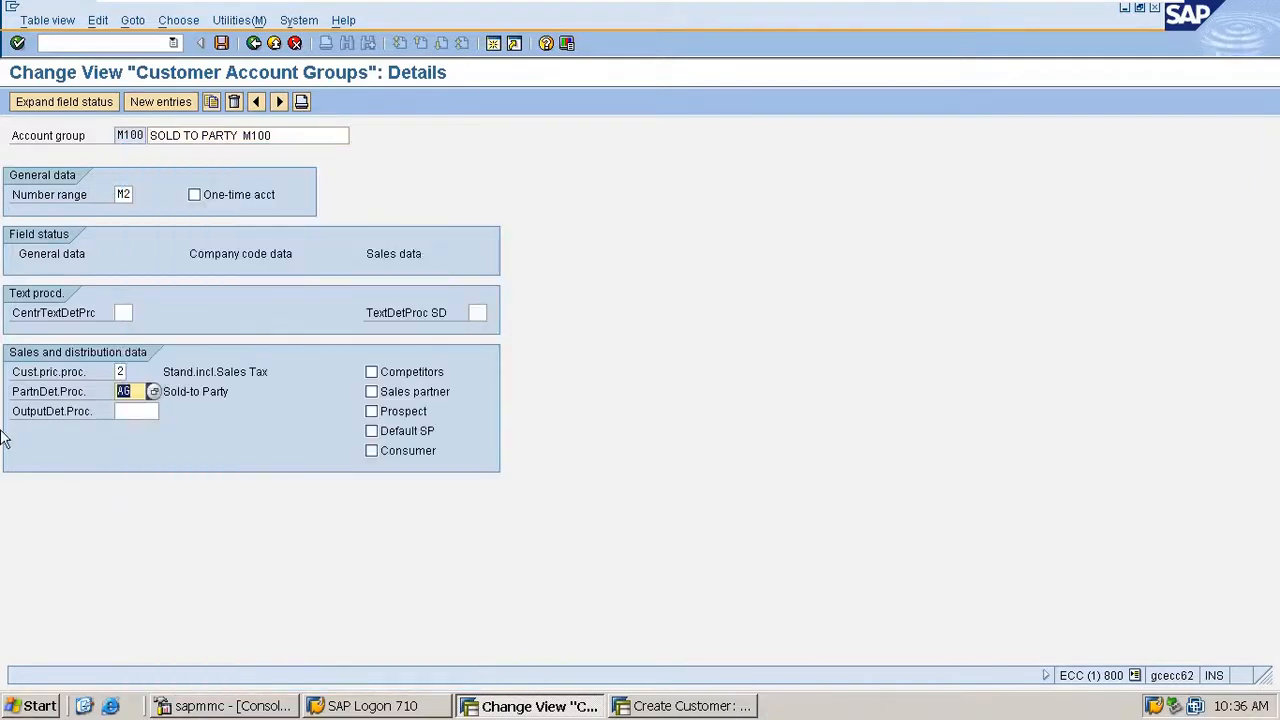
- Try partner determination procedures WE and RE for account group M100
type("WE")
key("Return")
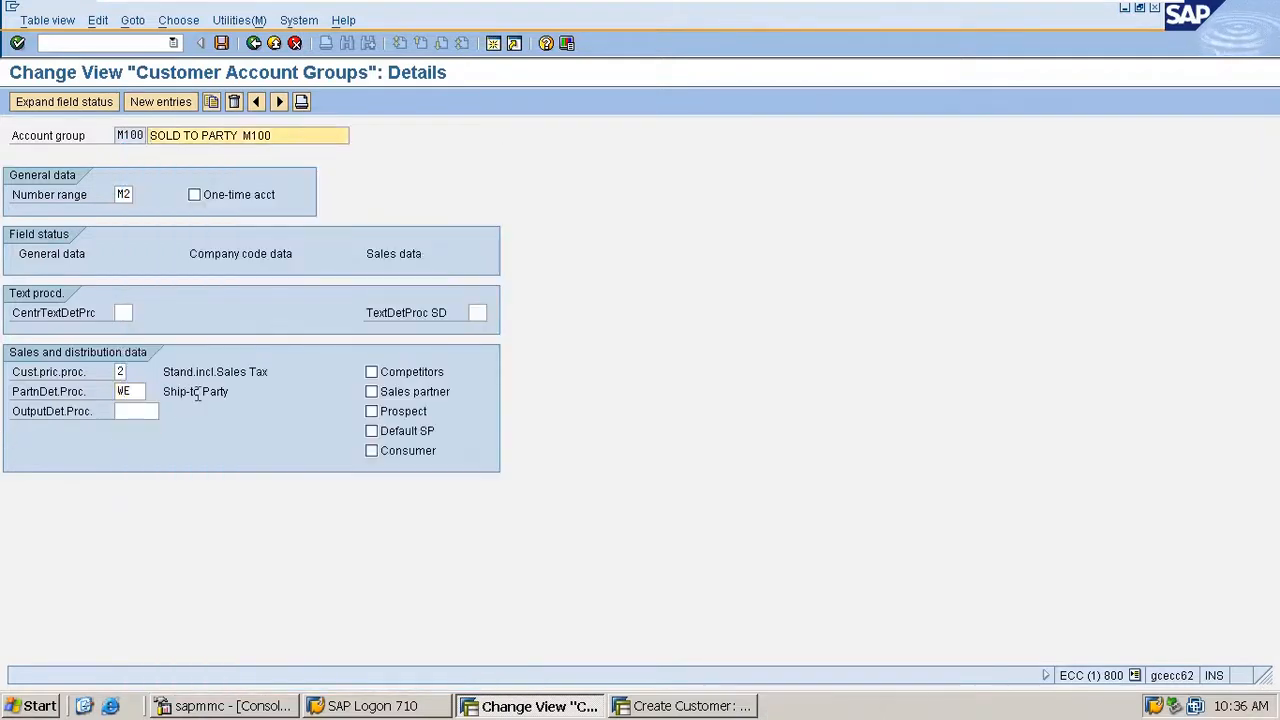
double_click(128, 391)
type("re")
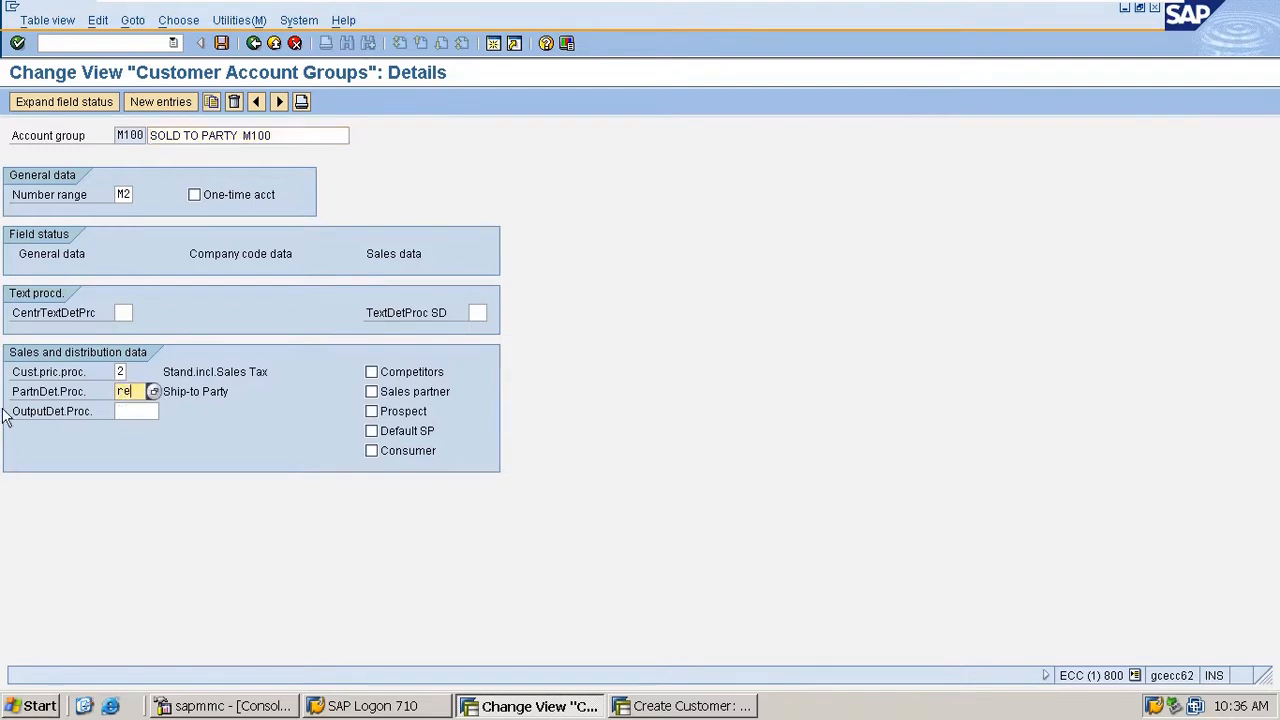
key("Return")
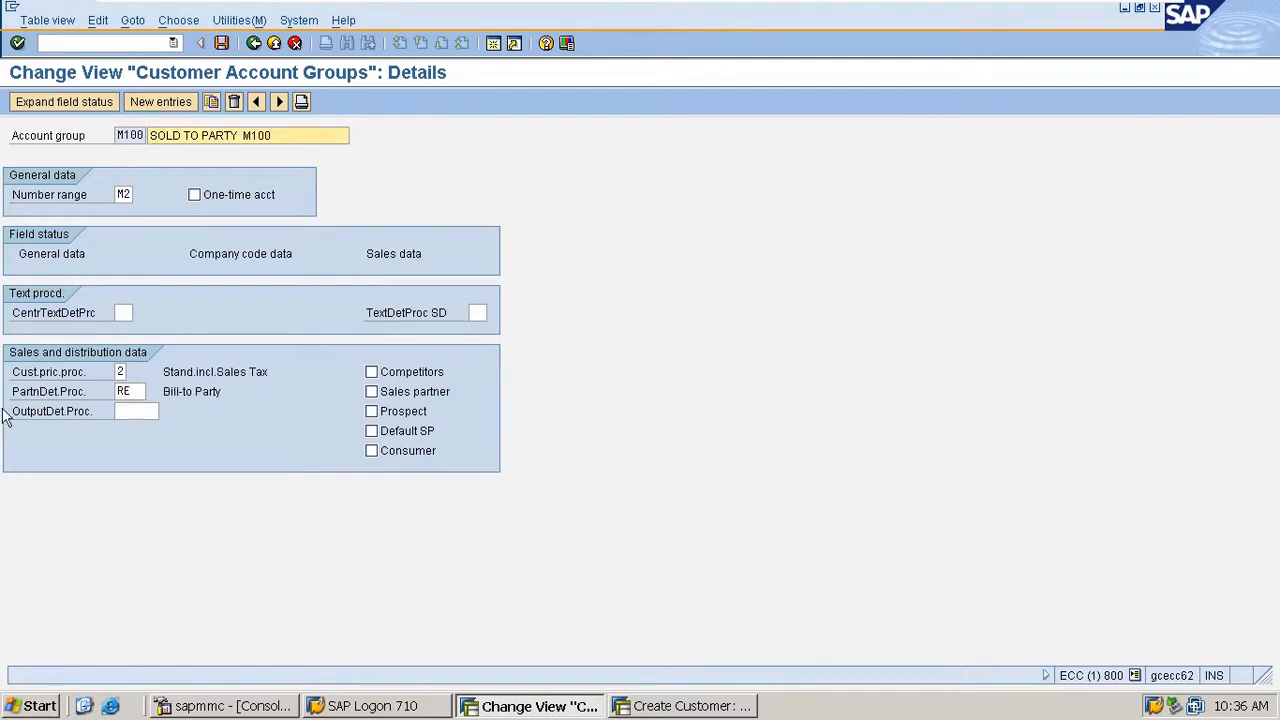
- Set account group M100's partner determination procedure to RG
double_click(138, 393)
type("rg")
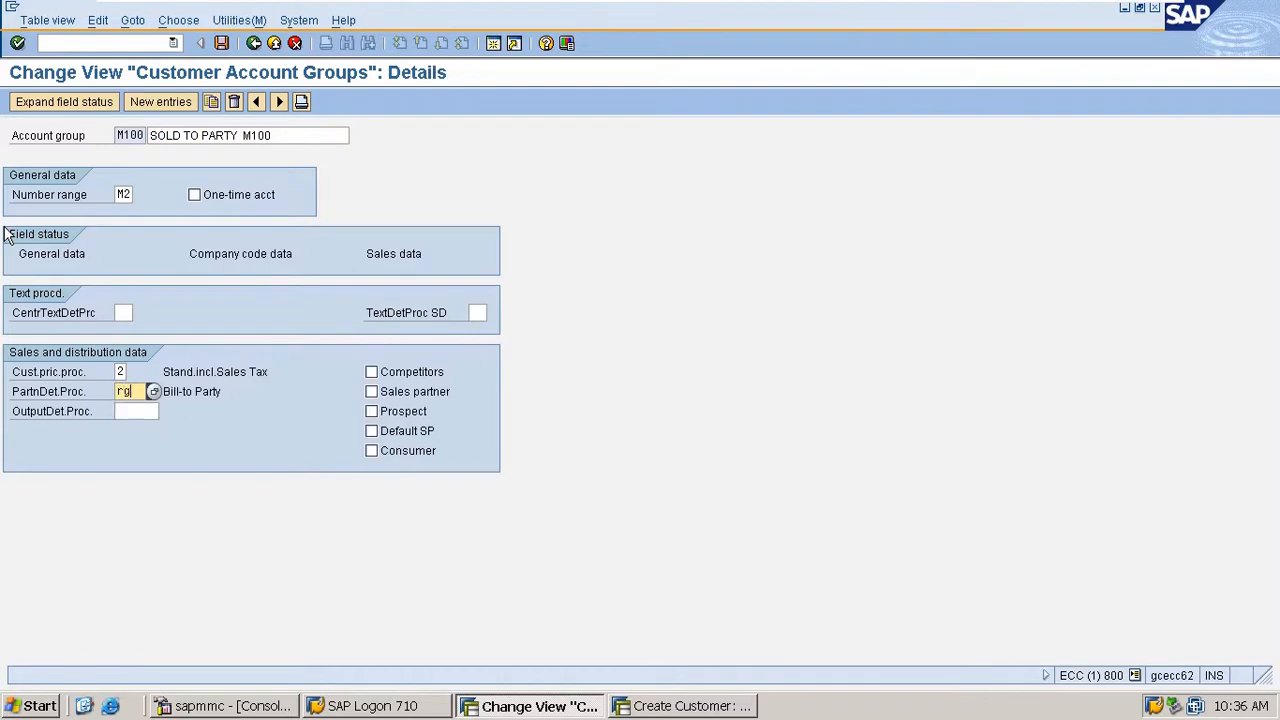
key("Return")
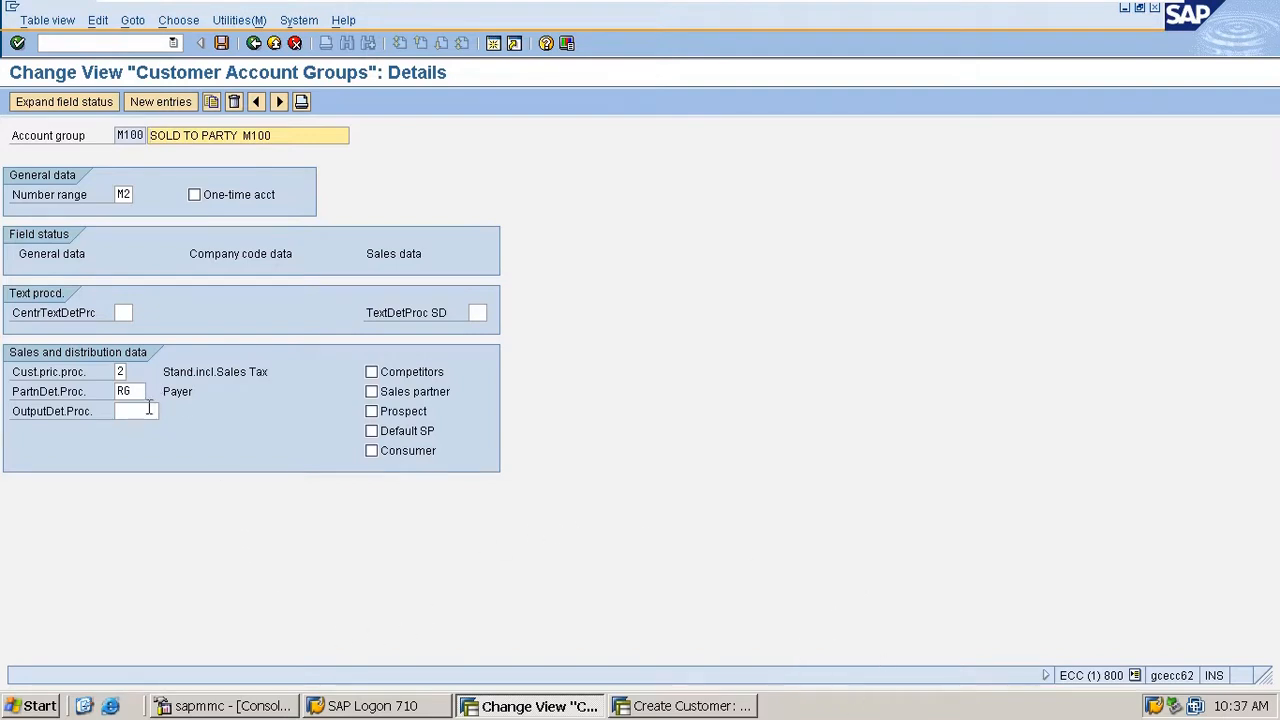
- Set account group M100's output determination procedure to DB0001 and save the account group
left_click(145, 410)
type("dbv000")
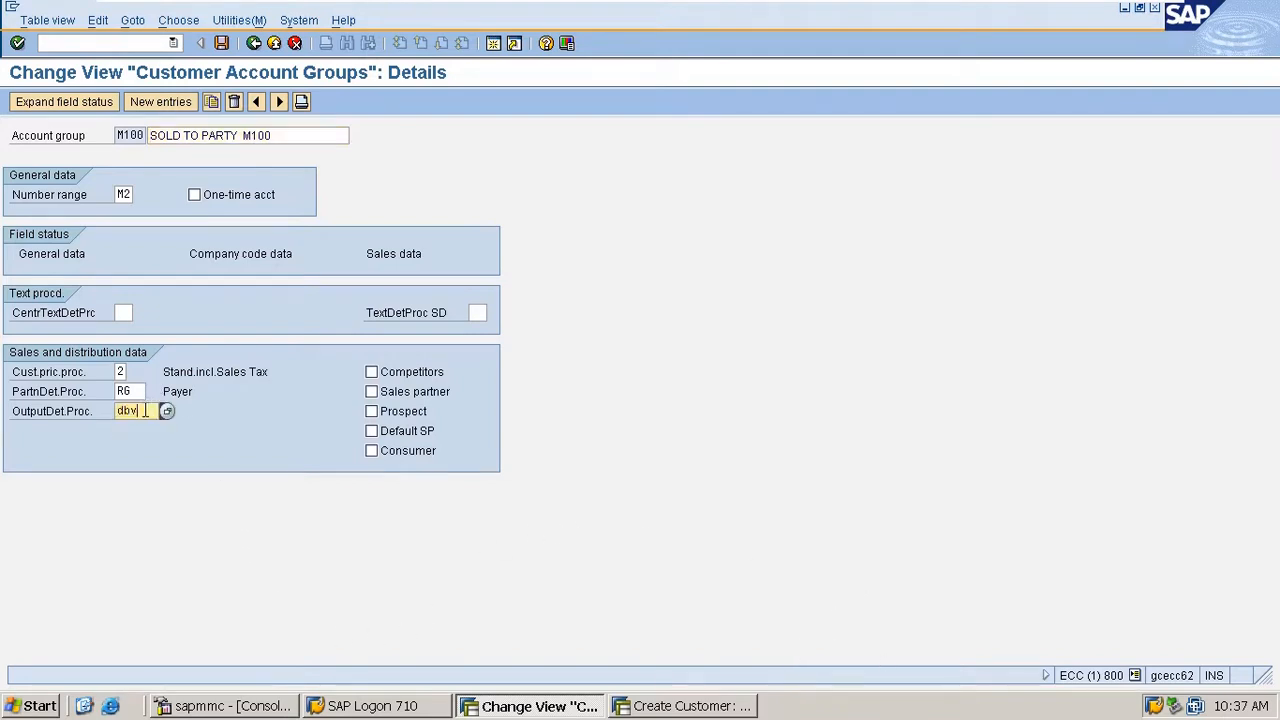
key("BackSpace")
key("BackSpace")
key("BackSpace")
key("BackSpace")
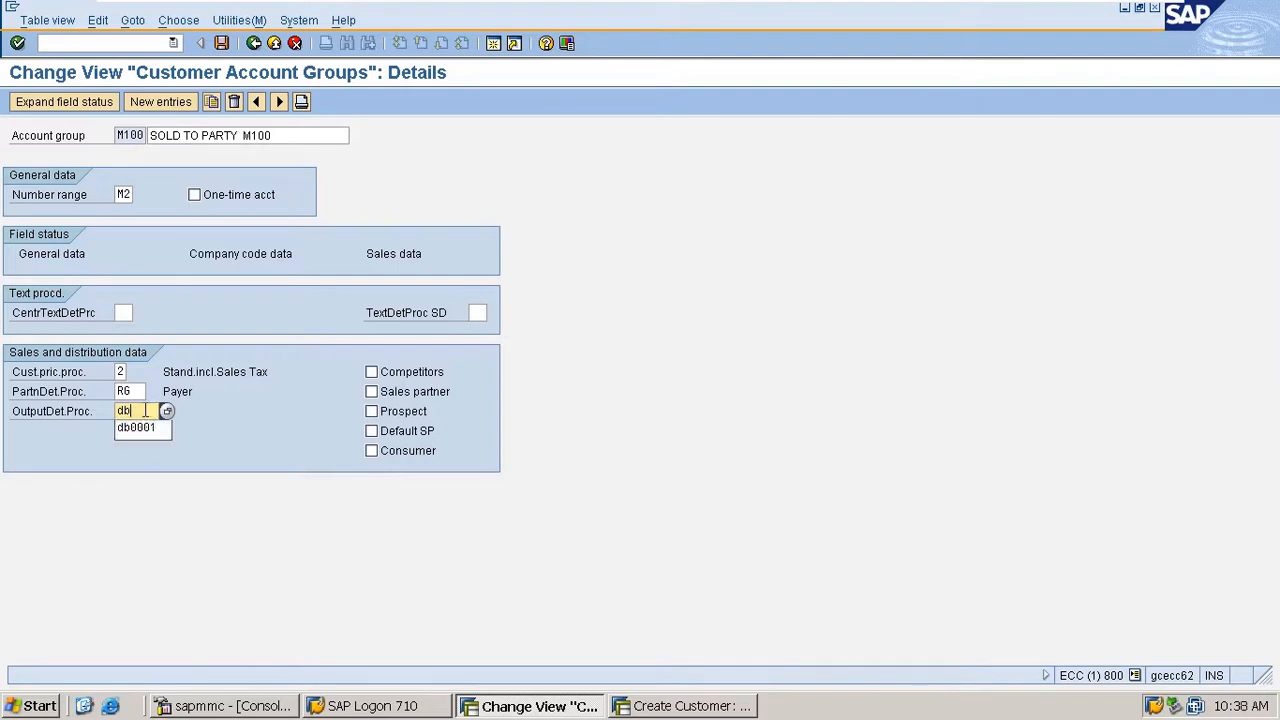
type("0001")
key("Return")
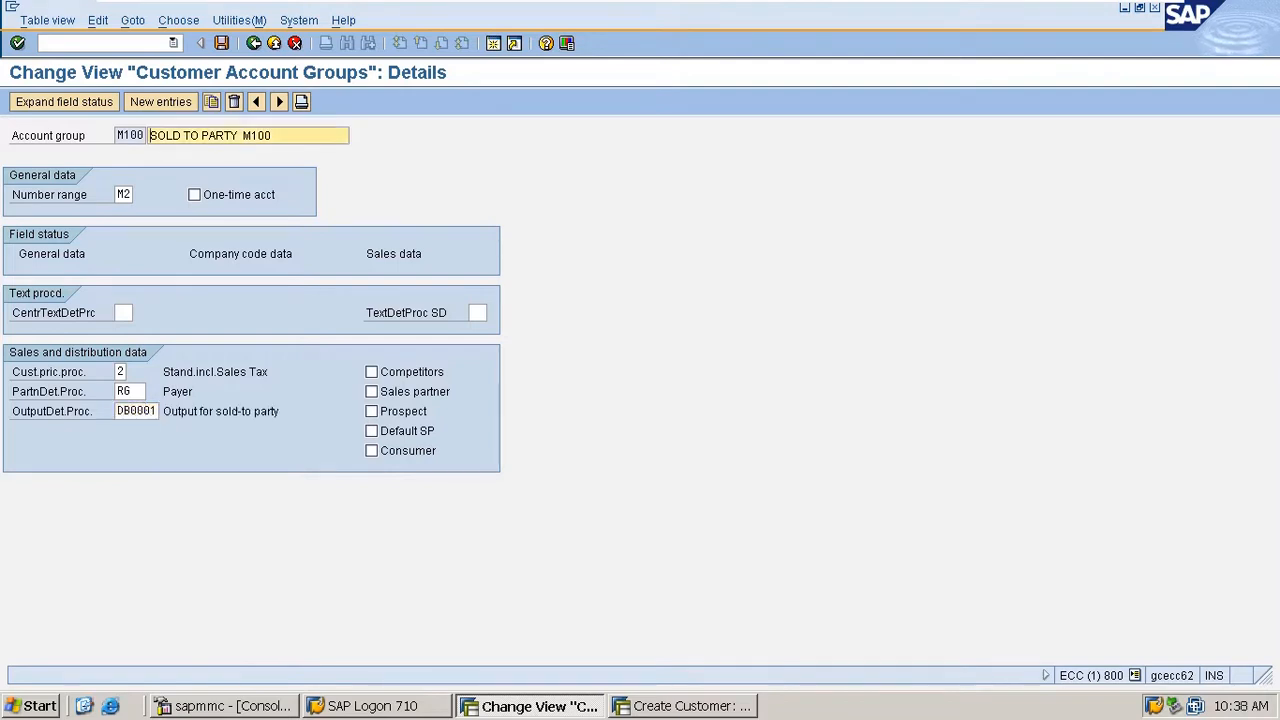
left_click(222, 43)
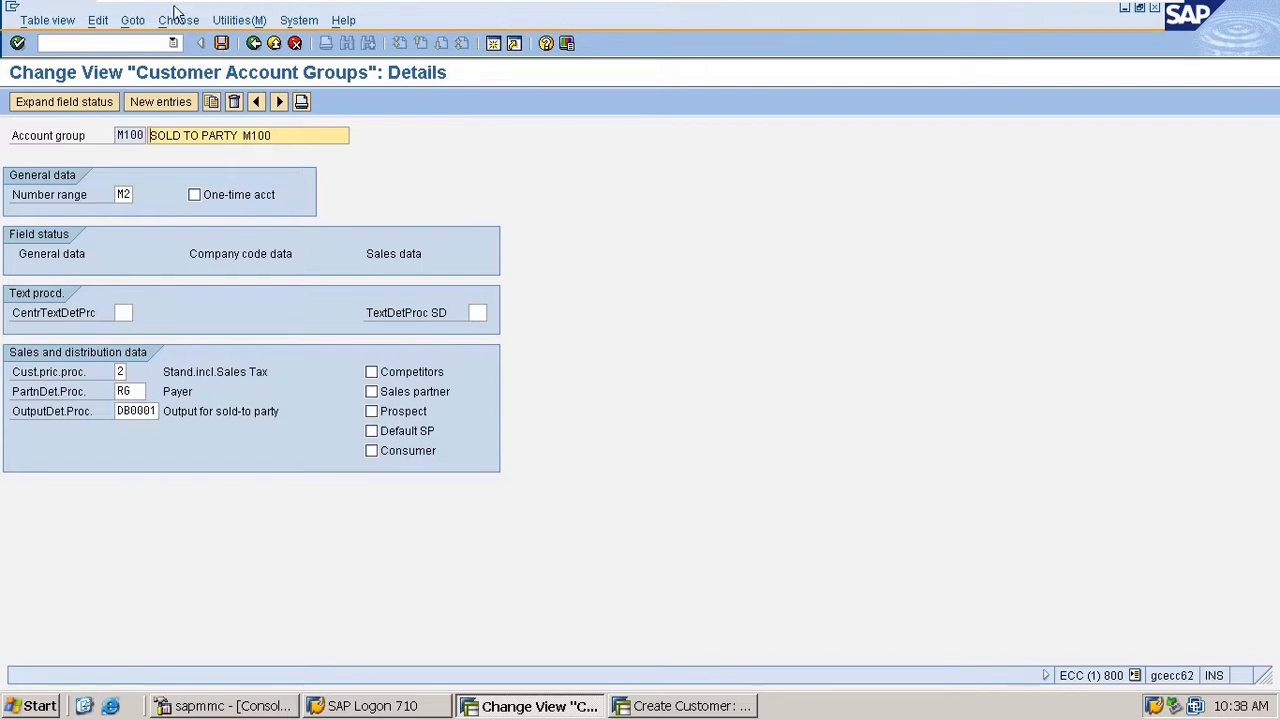
left_click(222, 43)
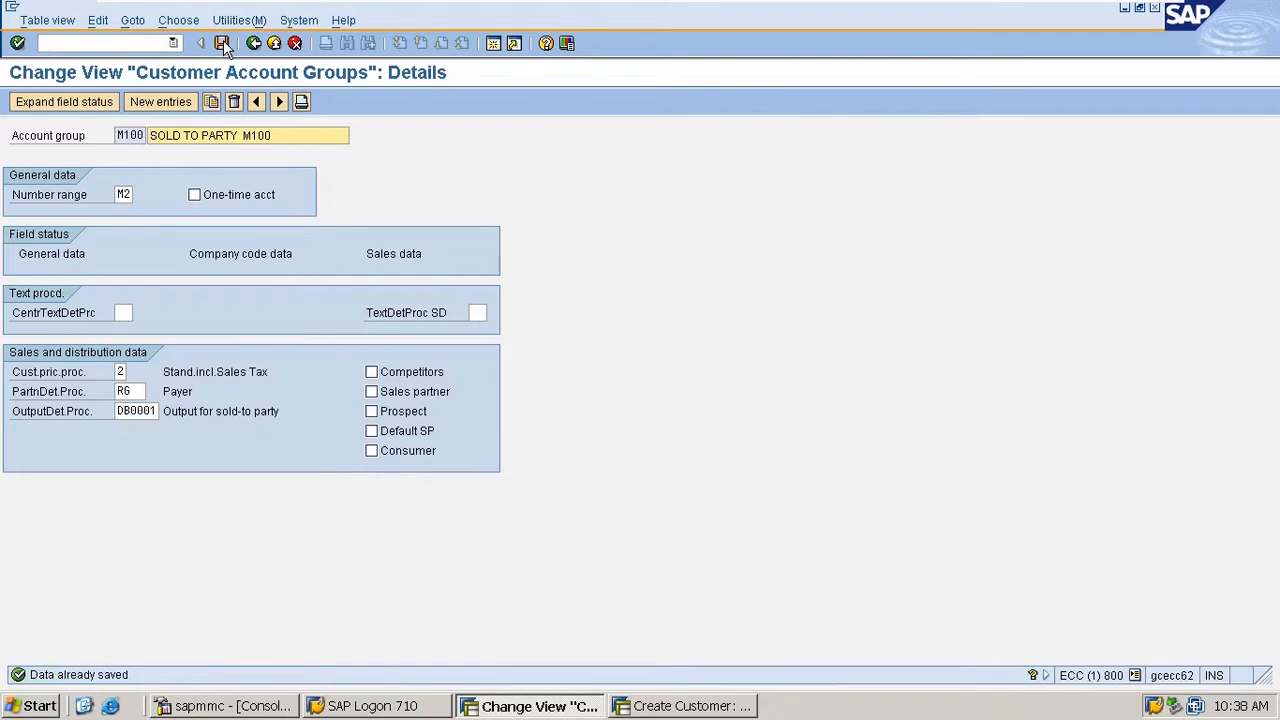
left_click(124, 40)
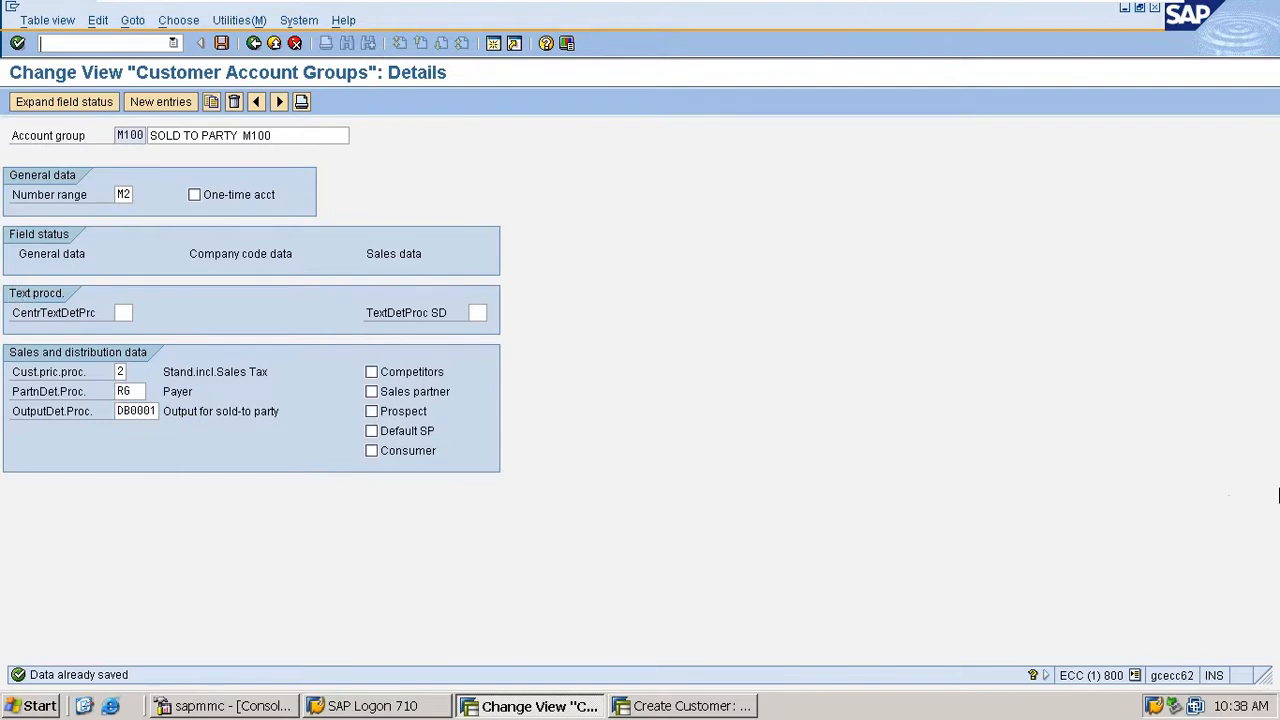
key("Tab")
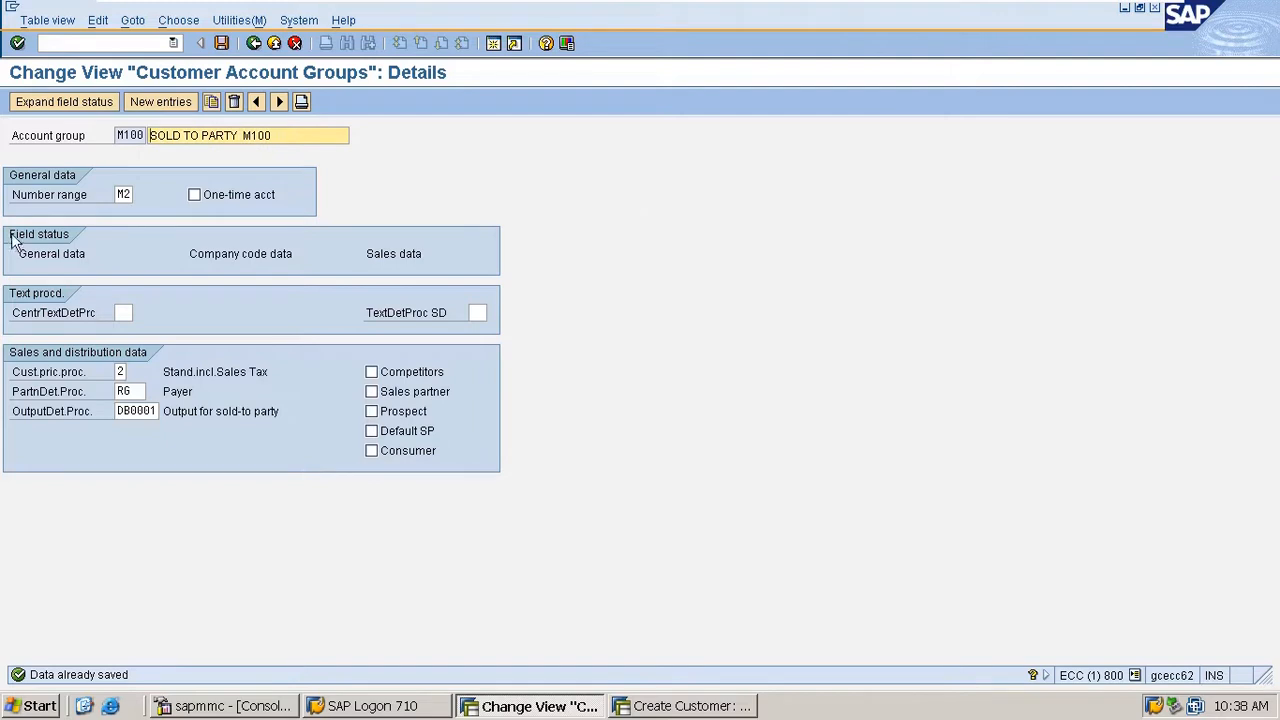
- Change account group M100's partner determination procedure to AG and save
double_click(140, 391)
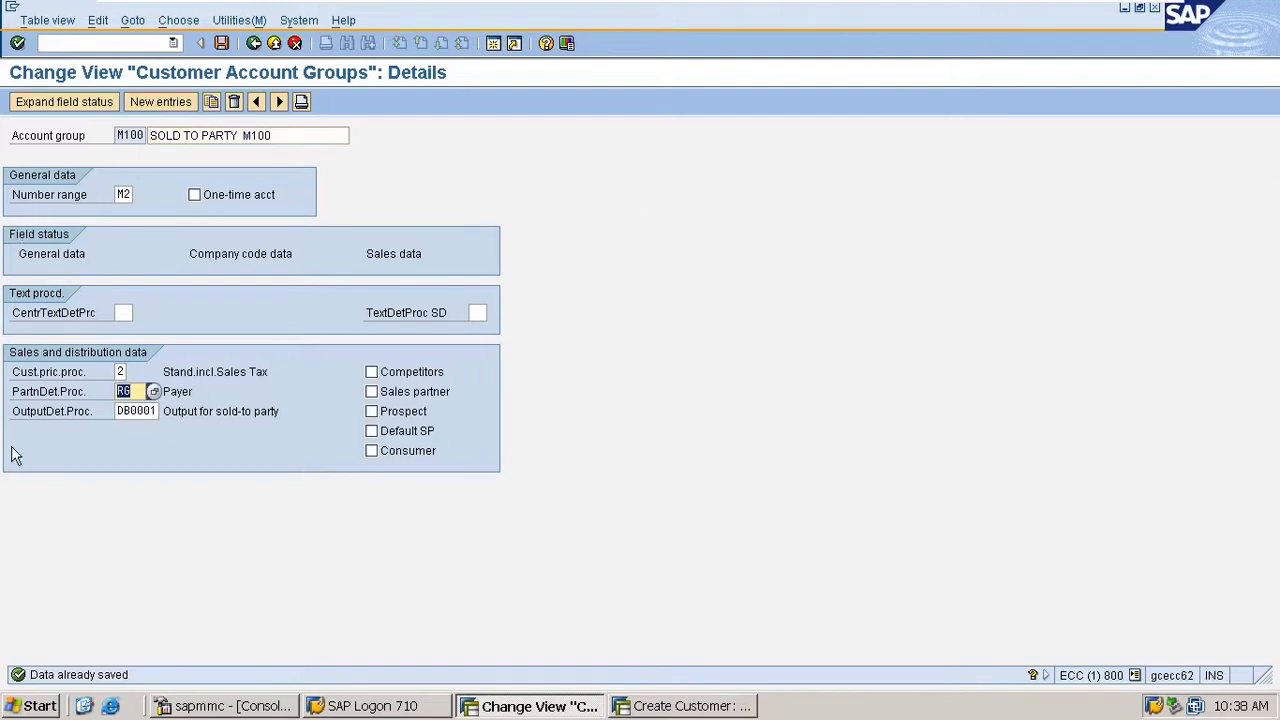
type("AG")
key("Return")
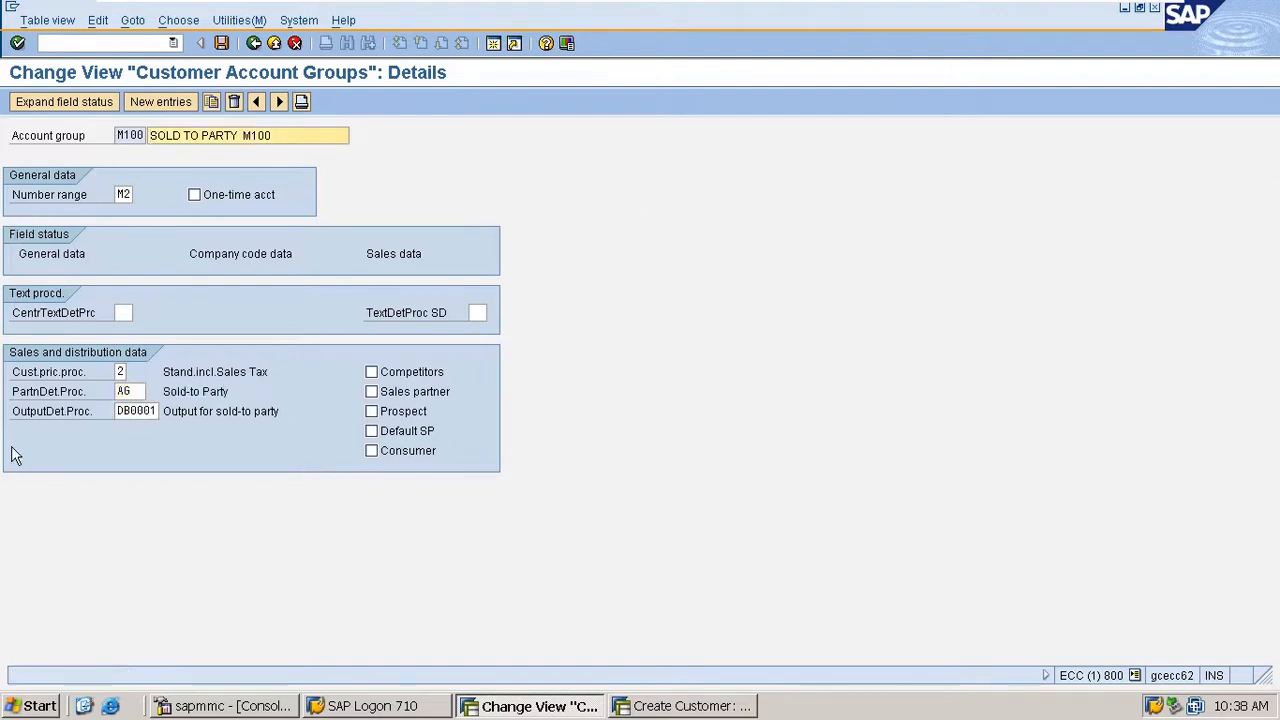
key("ctrl+s")
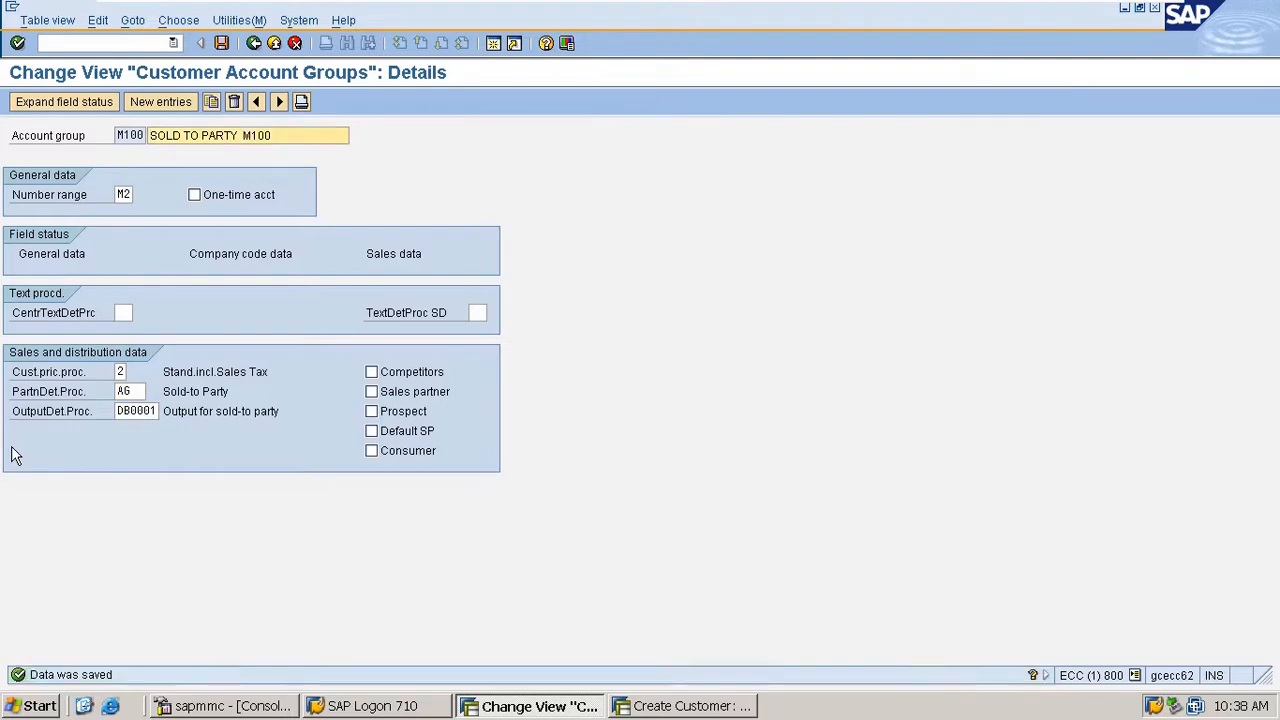
key("F3")
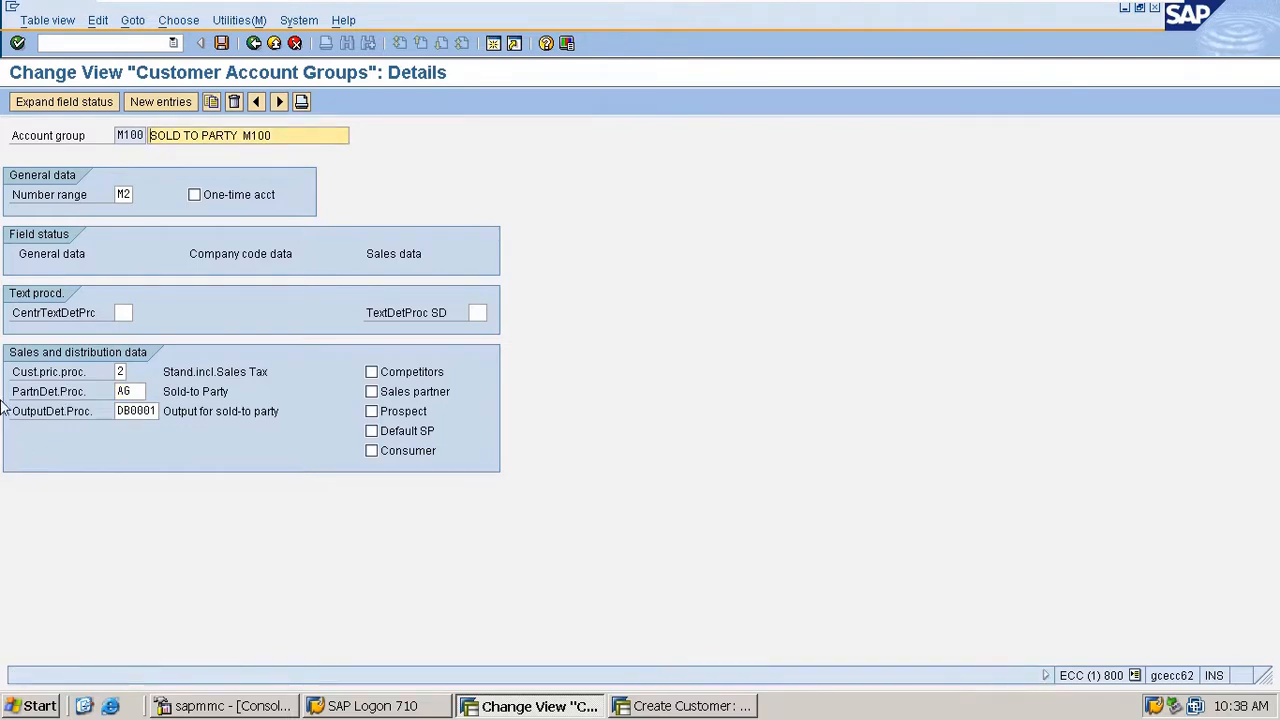
- Run transaction VOPAN and open the customer master's partner determination procedures for changing
double_click(130, 391)
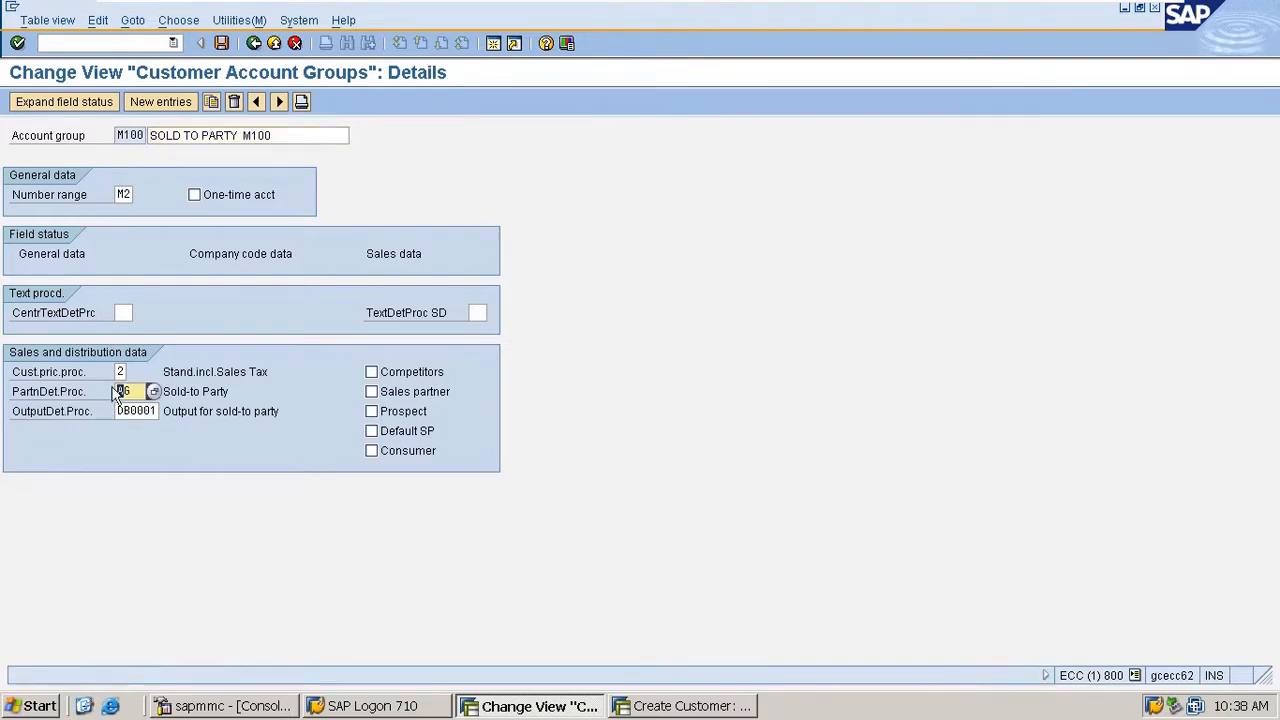
left_click(133, 44)
type("/n")
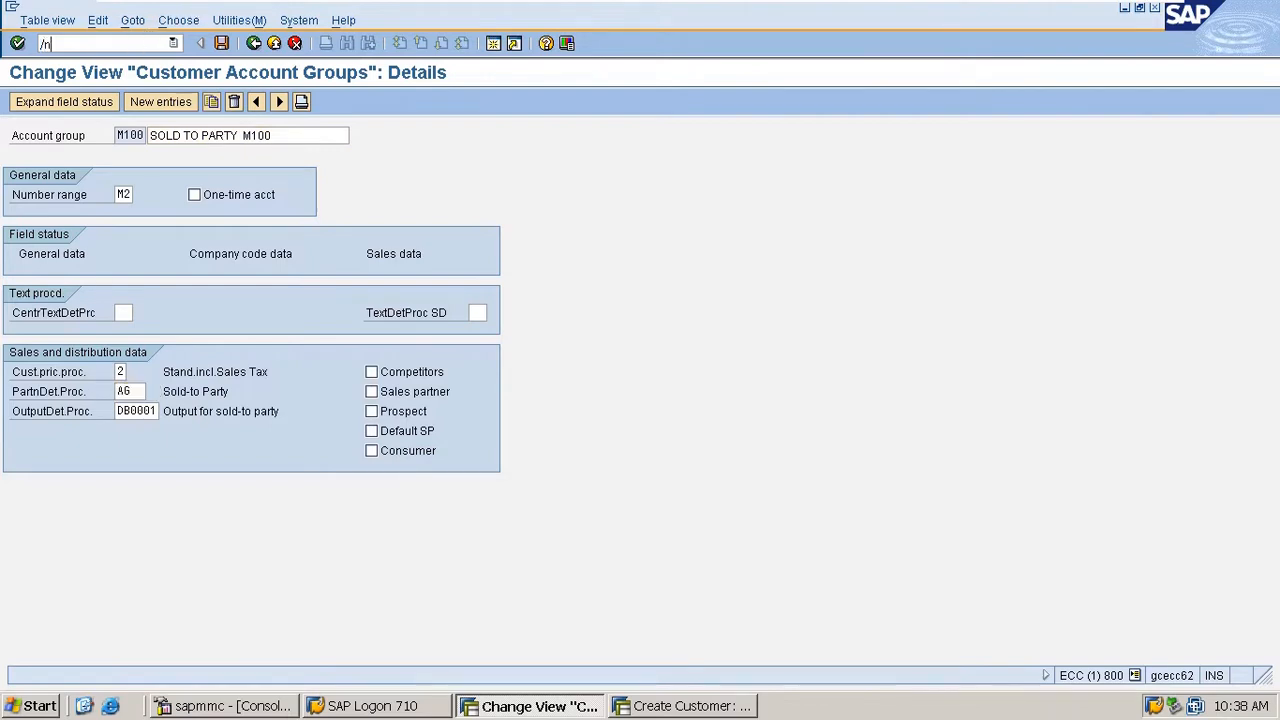
type("vopan")
key("Return")
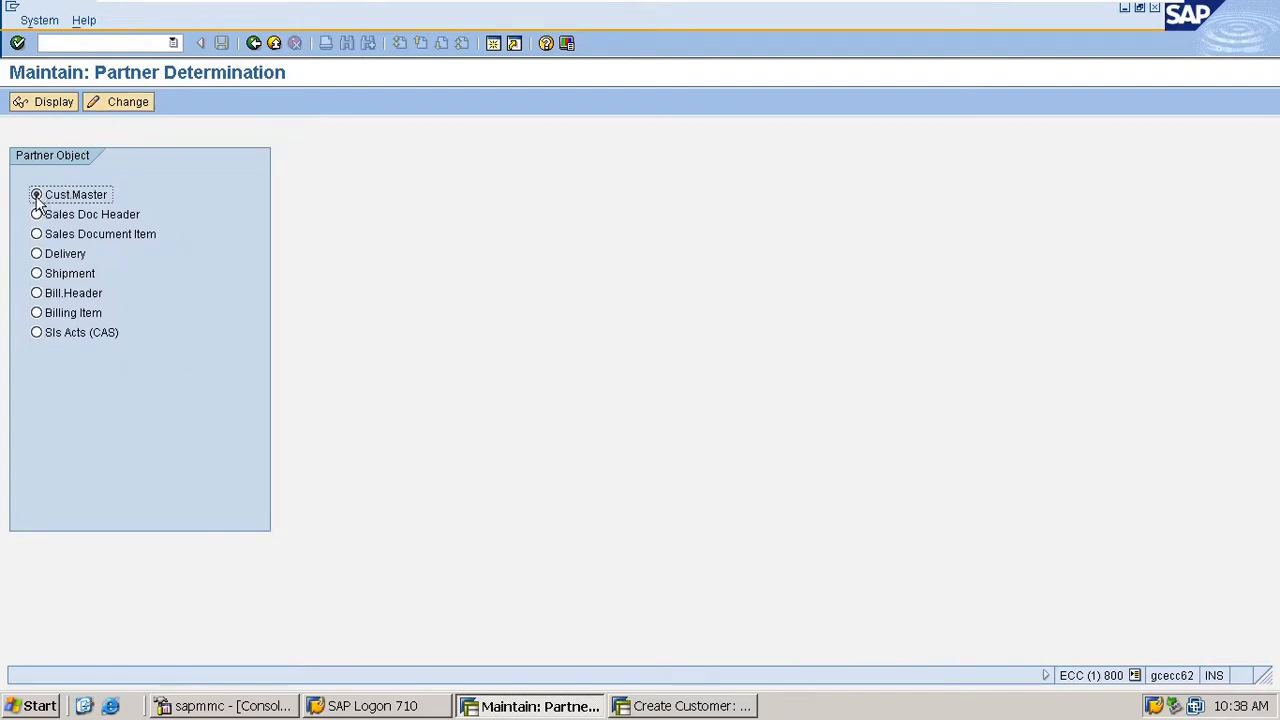
left_click(116, 108)
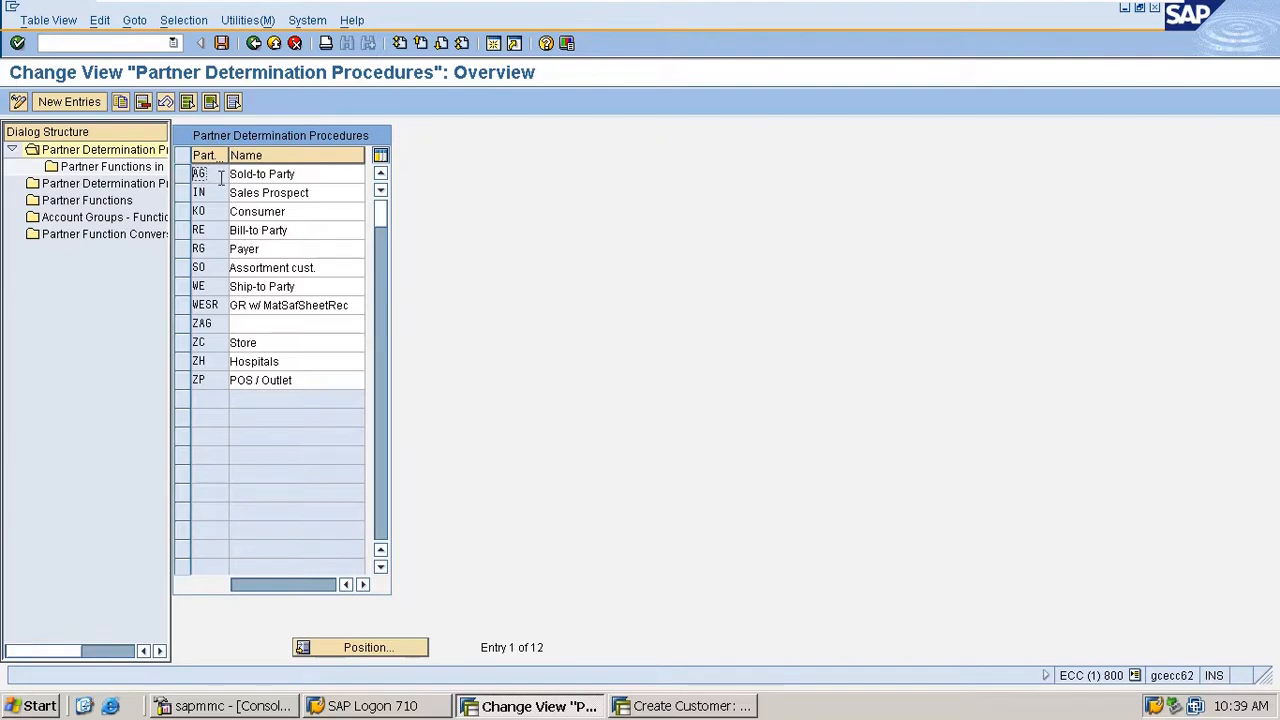
- Create a new partner determination procedure MAG named SOLDTOPARTY and save it
left_click(93, 101)
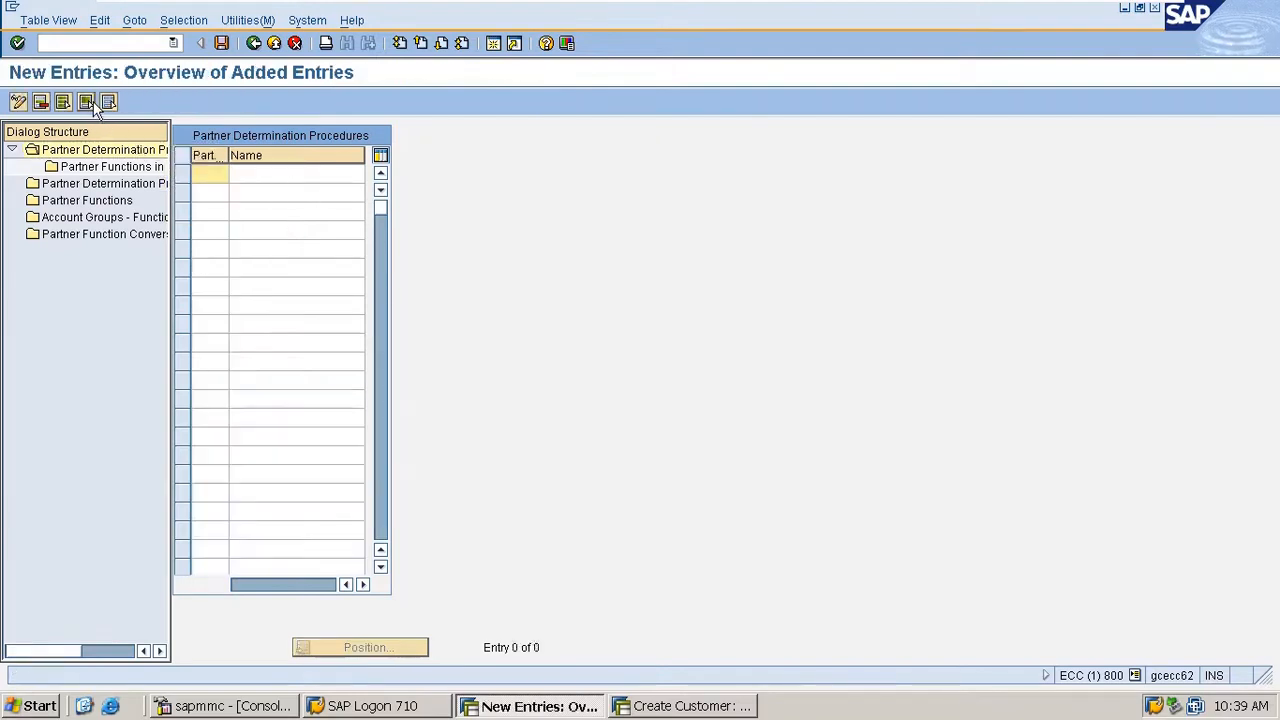
type("MA6")
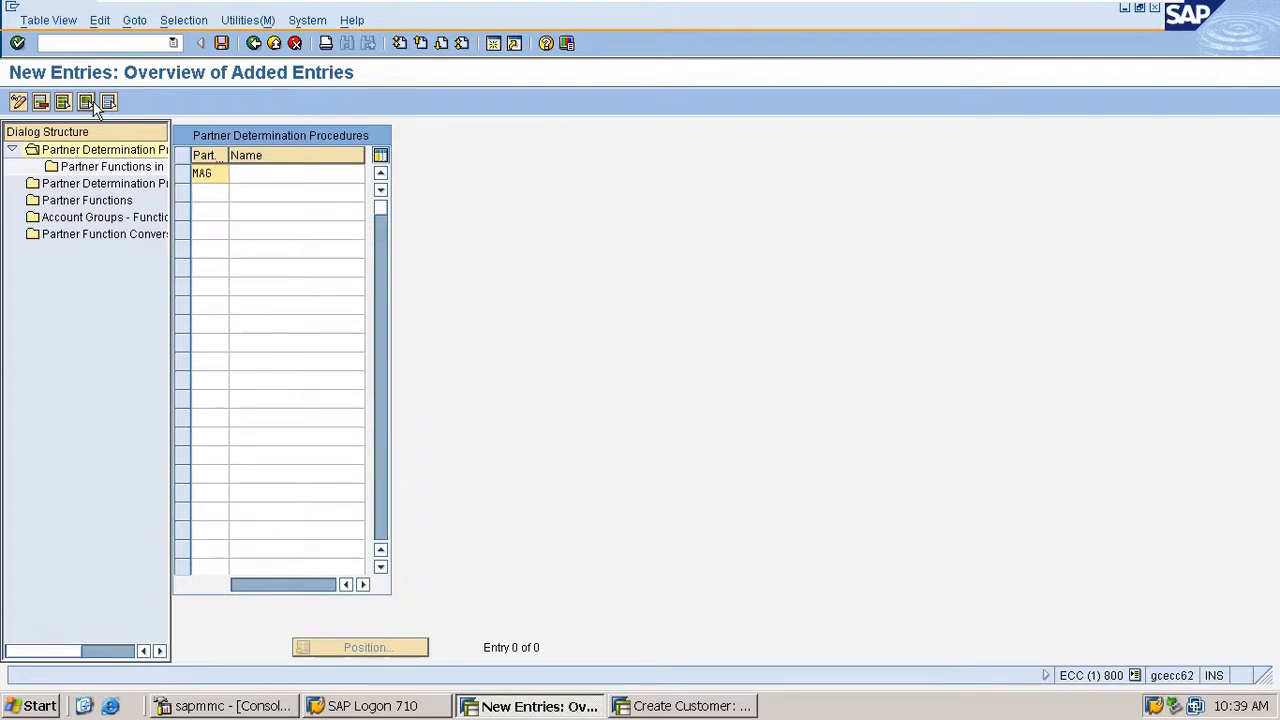
key("Tab")
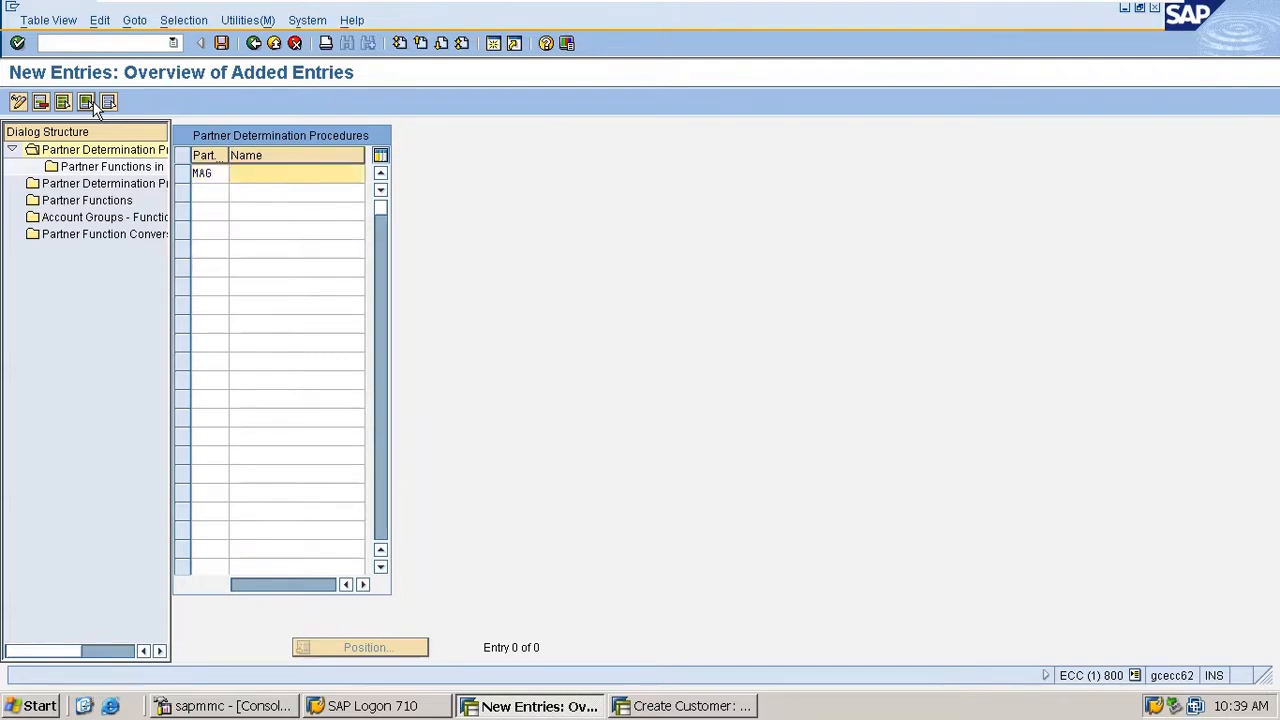
type("SOLD")
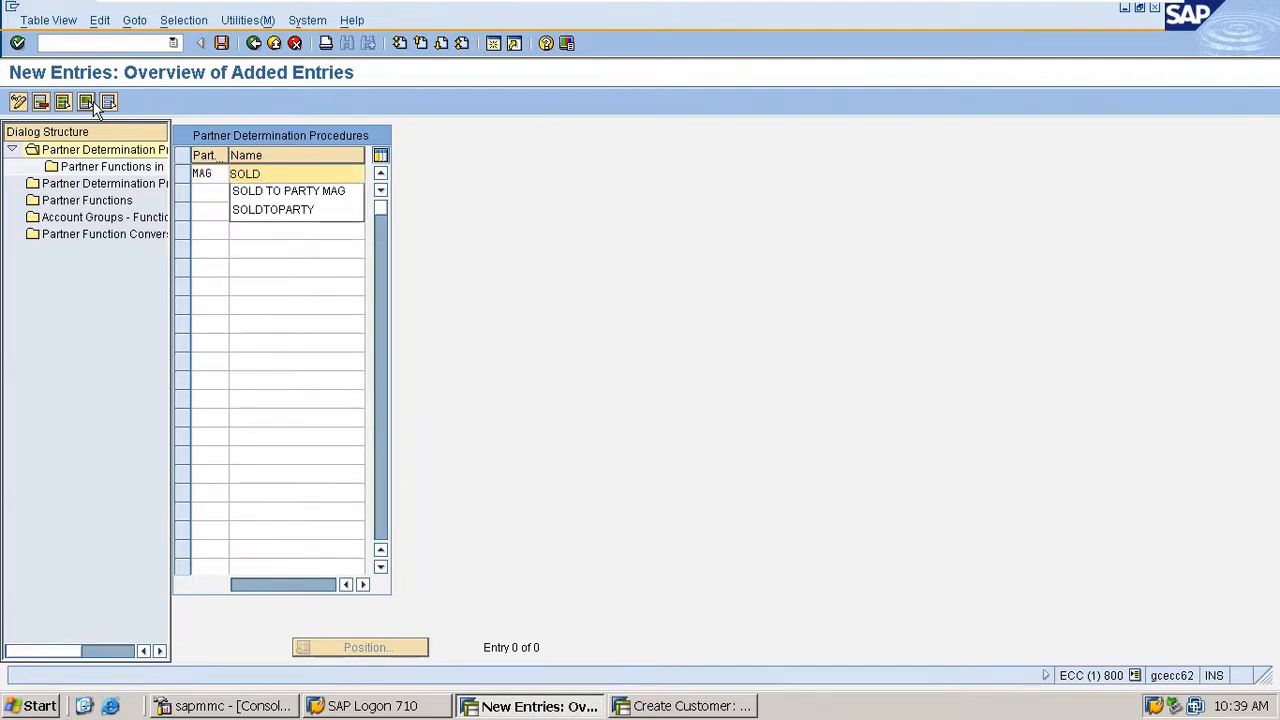
type("TOPARTY")
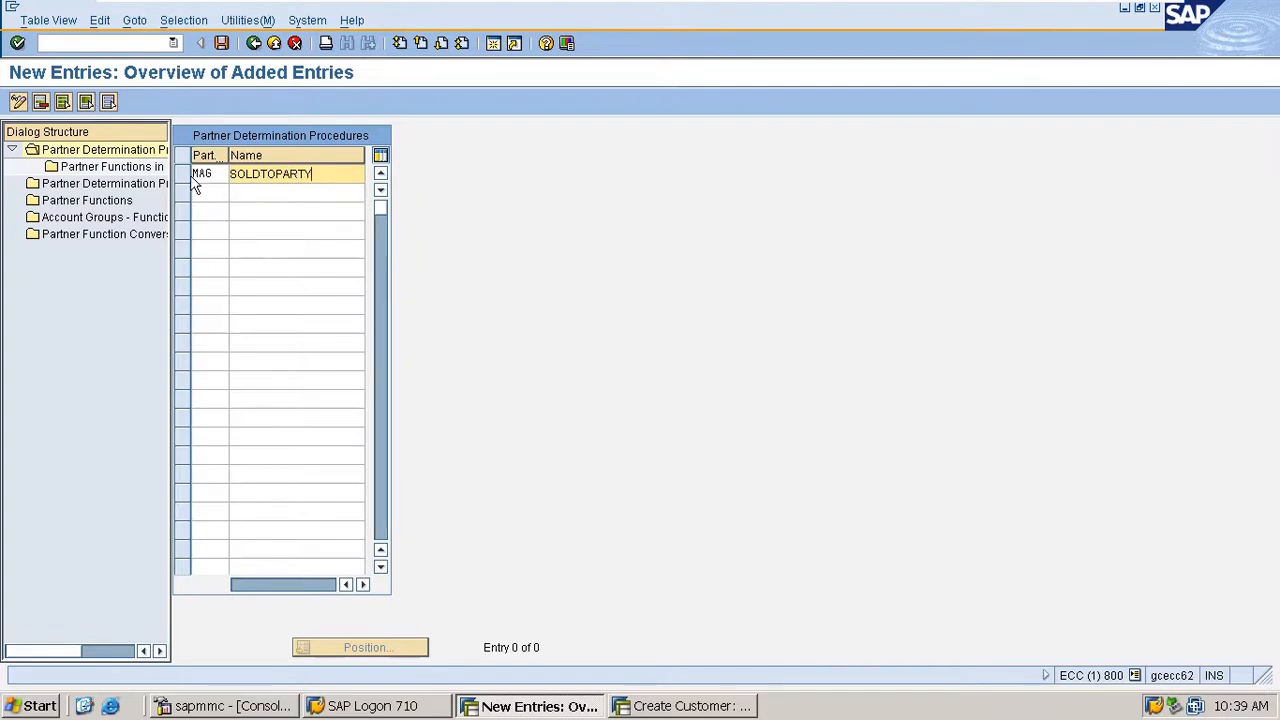
key("Return")
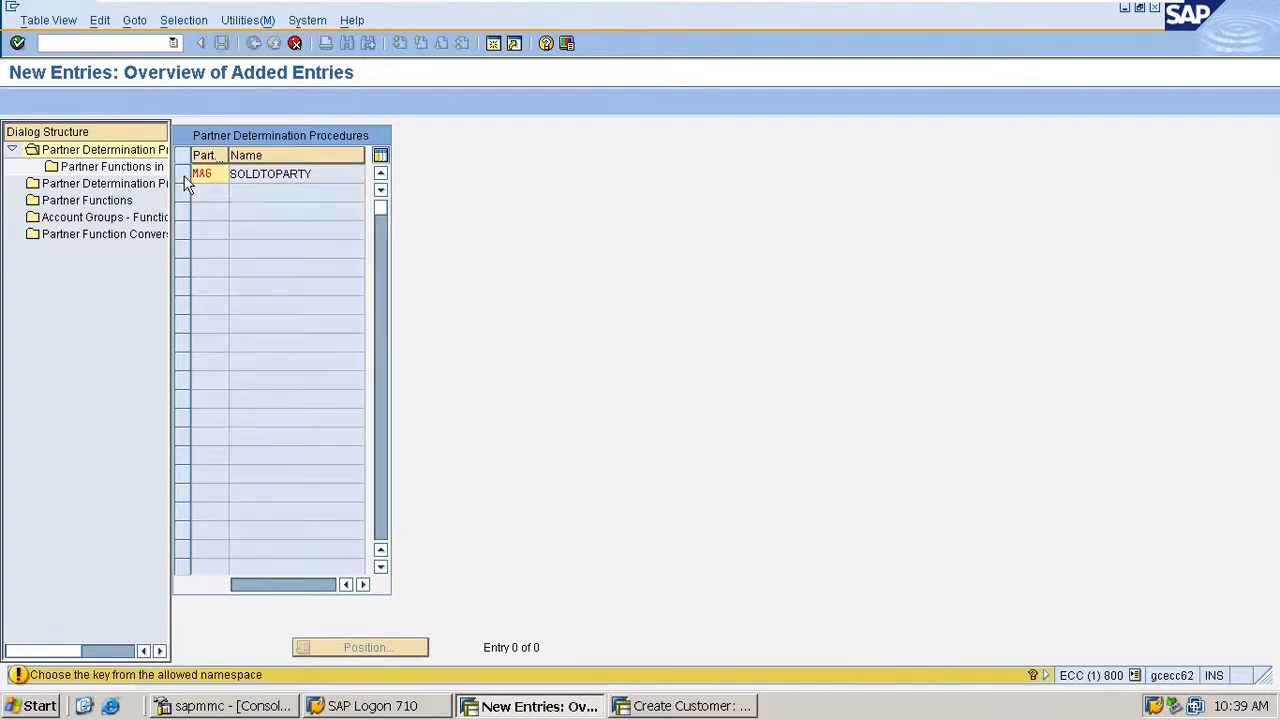
key("Return")
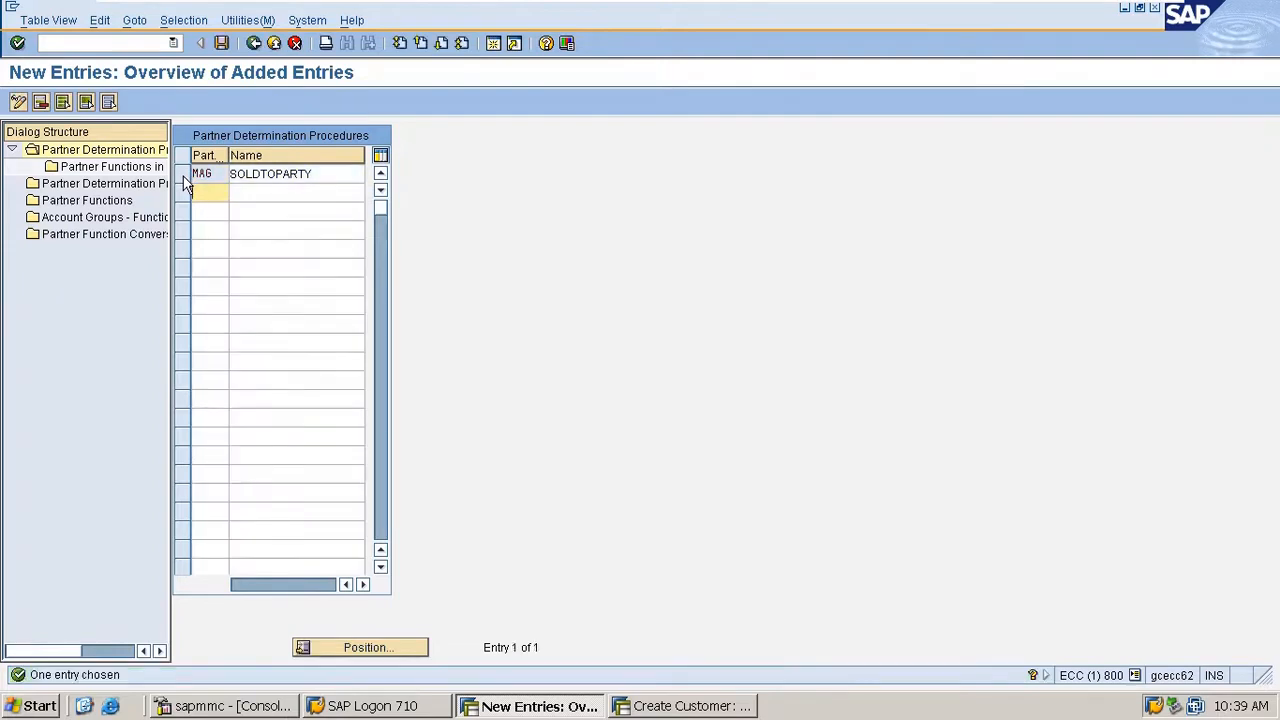
key("ctrl+s")
key("Return")
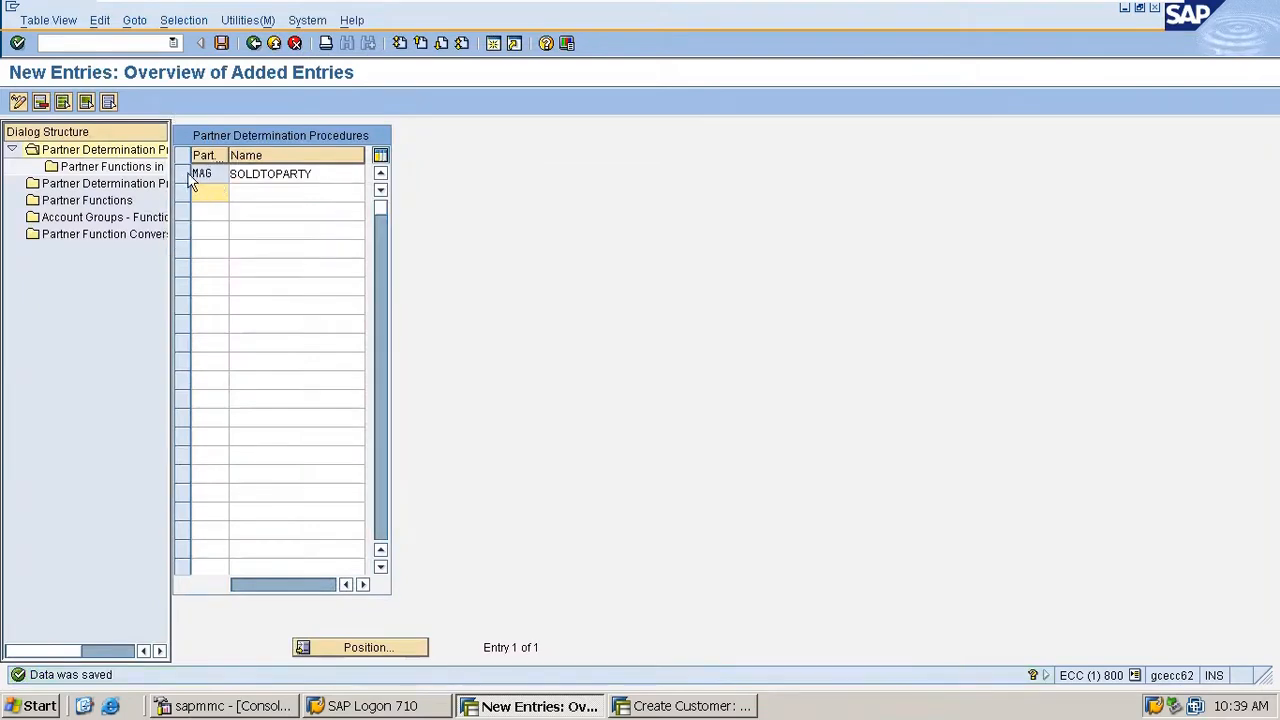
- Start new partner function entries for procedure MAG and add SP (sold-to party) and SH (ship-to party)
left_click(188, 175)
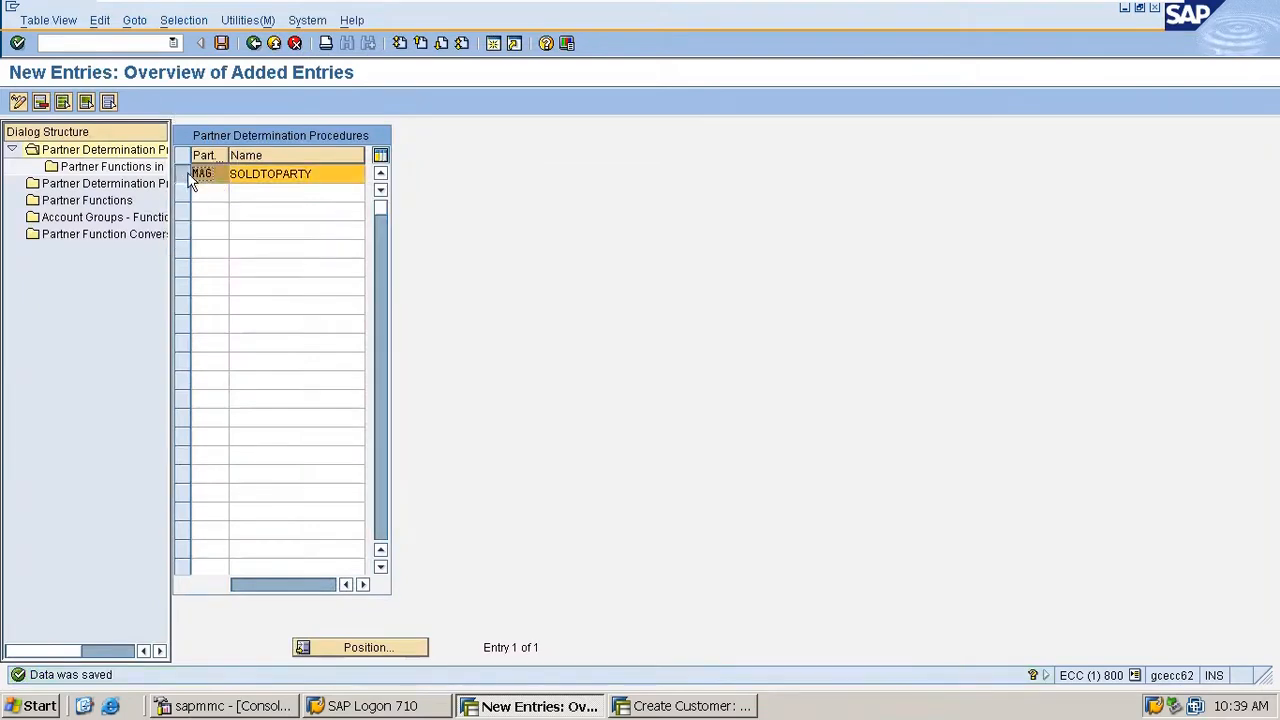
double_click(131, 168)
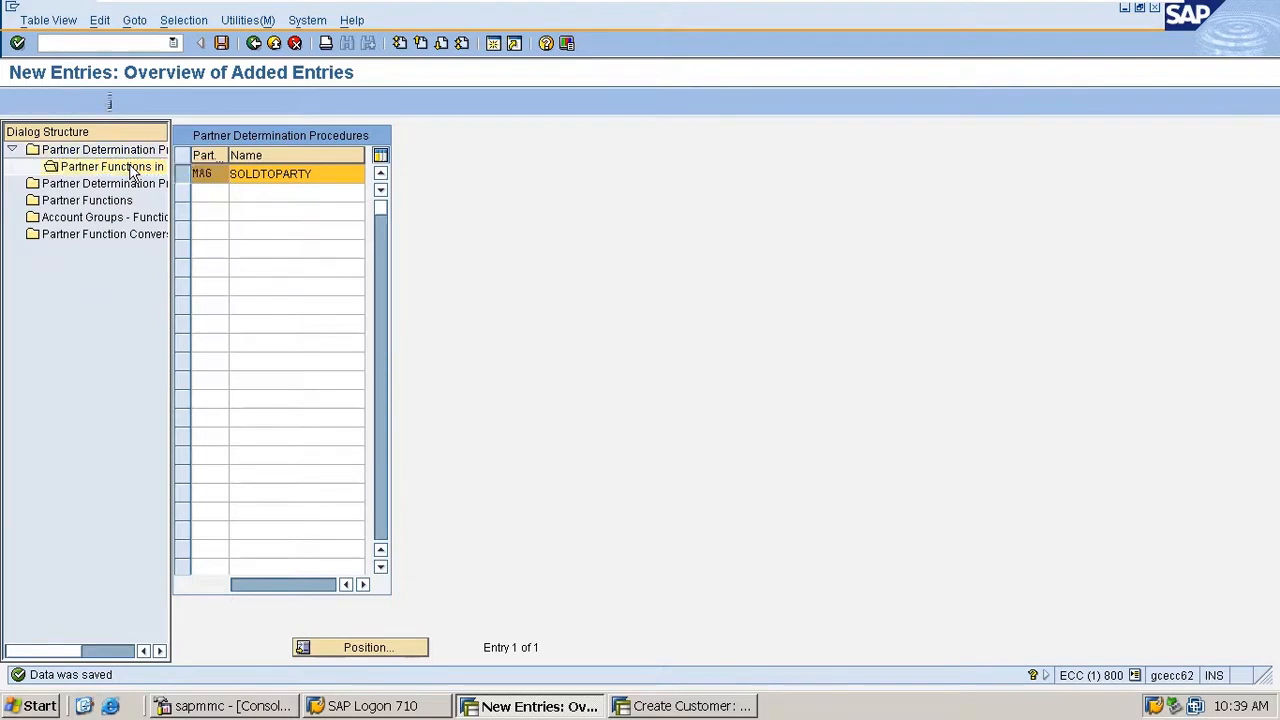
left_click(87, 99)
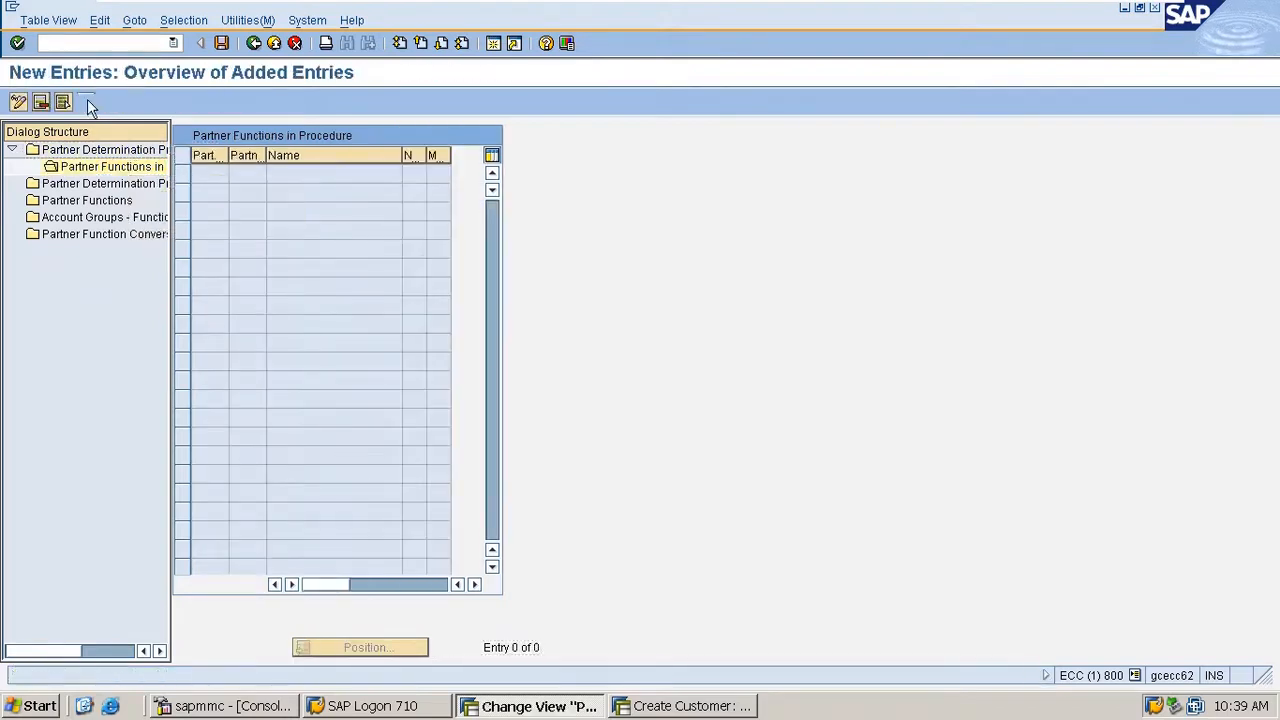
left_click(262, 172)
type("SP")
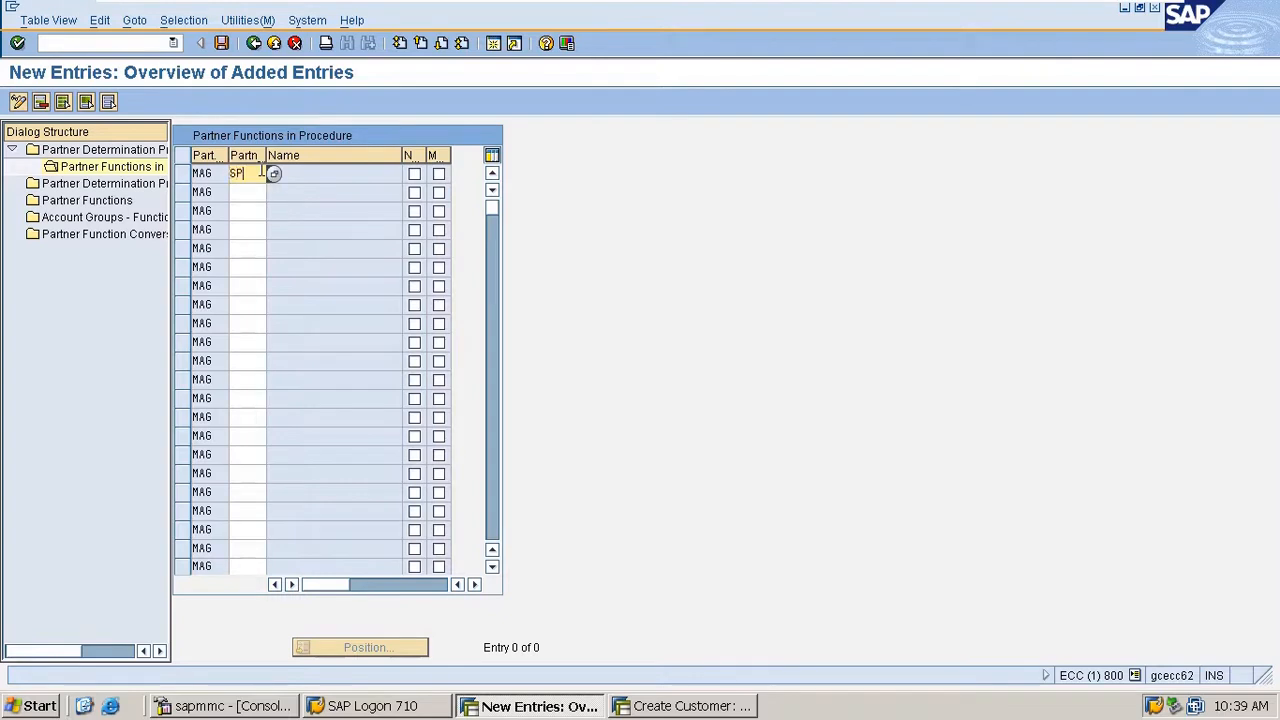
key("Return")
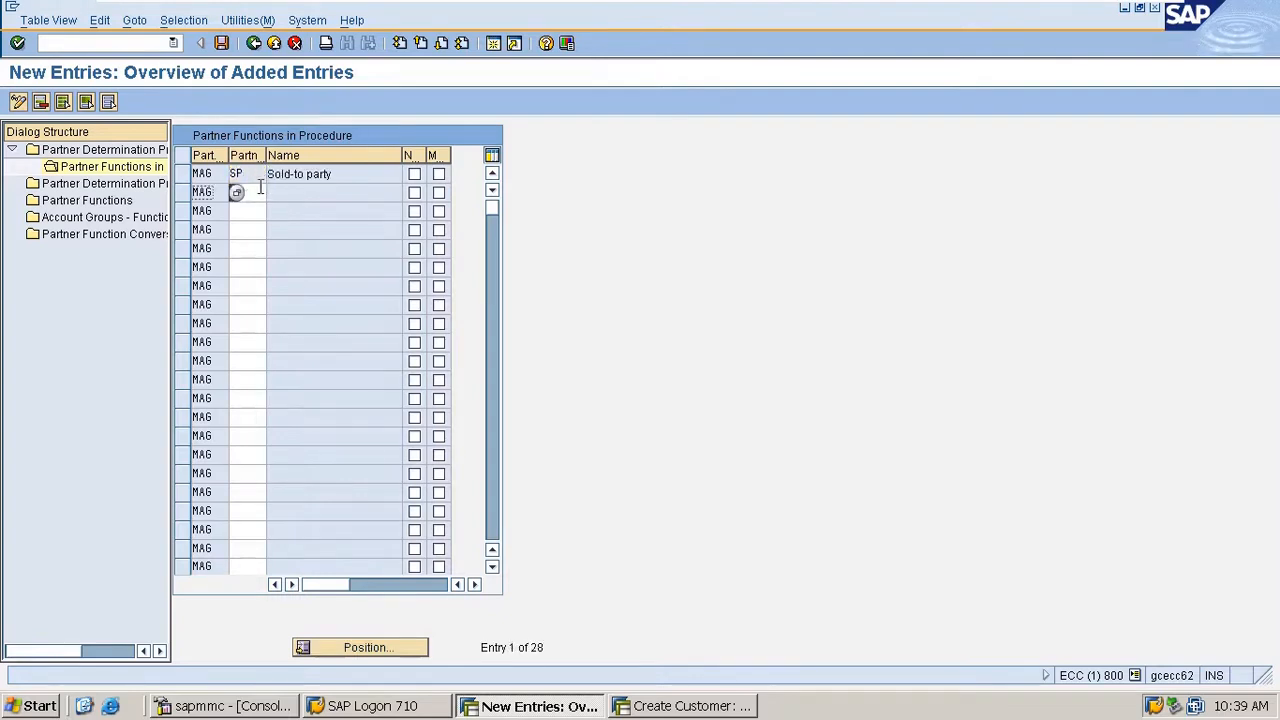
left_click(256, 191)
type("SH")
key("Return")
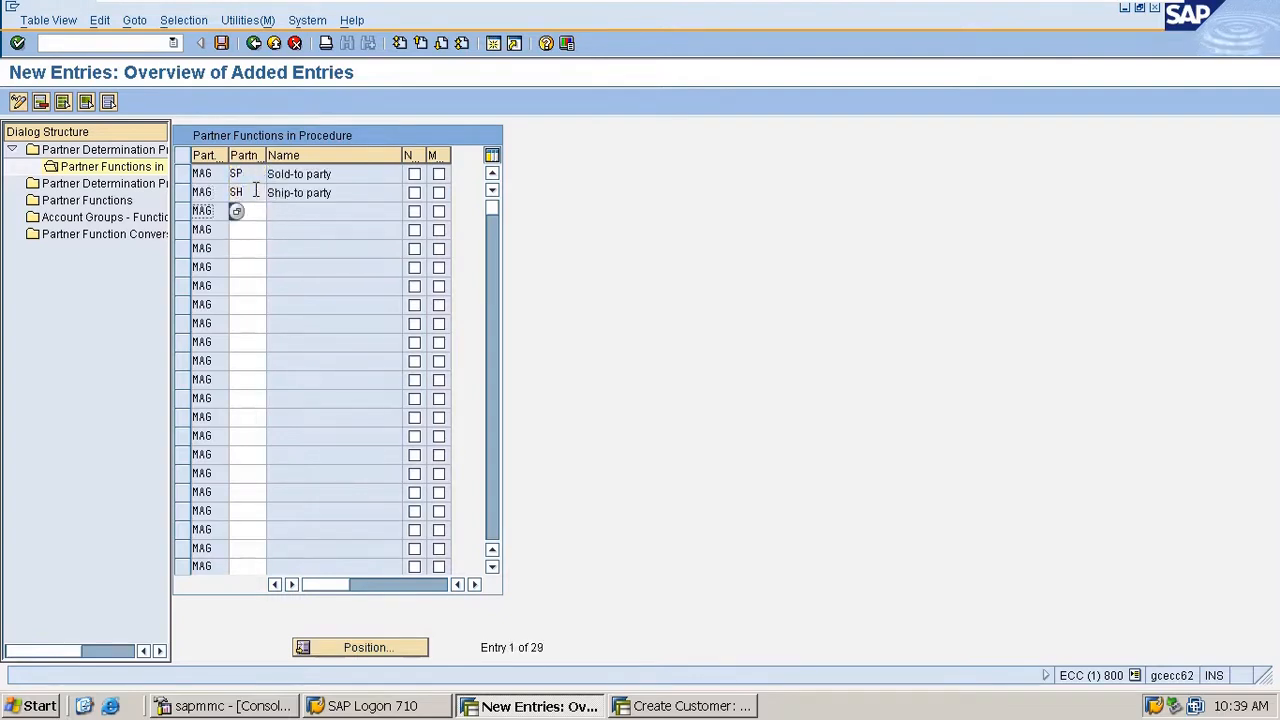
- Add partner functions BP (bill-to party) and PY (payer) to procedure MAG and save the entries
type("BY")
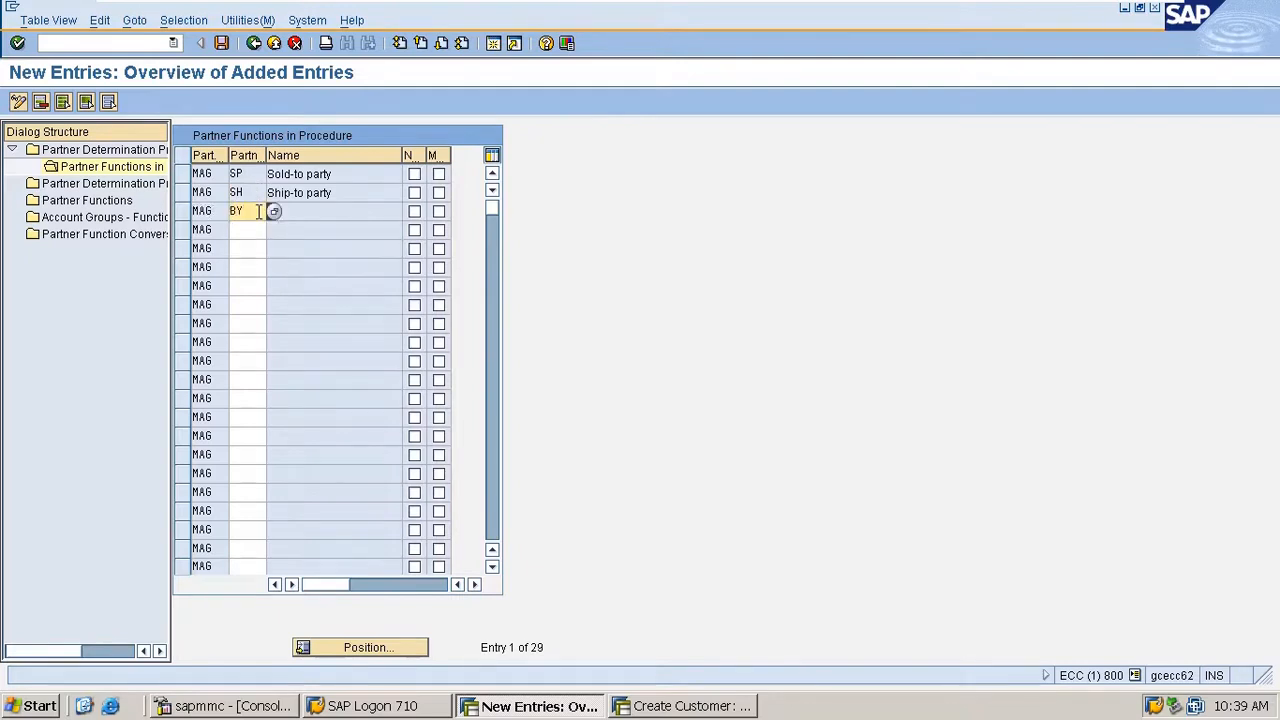
key("BackSpace")
type("P")
key("Return")
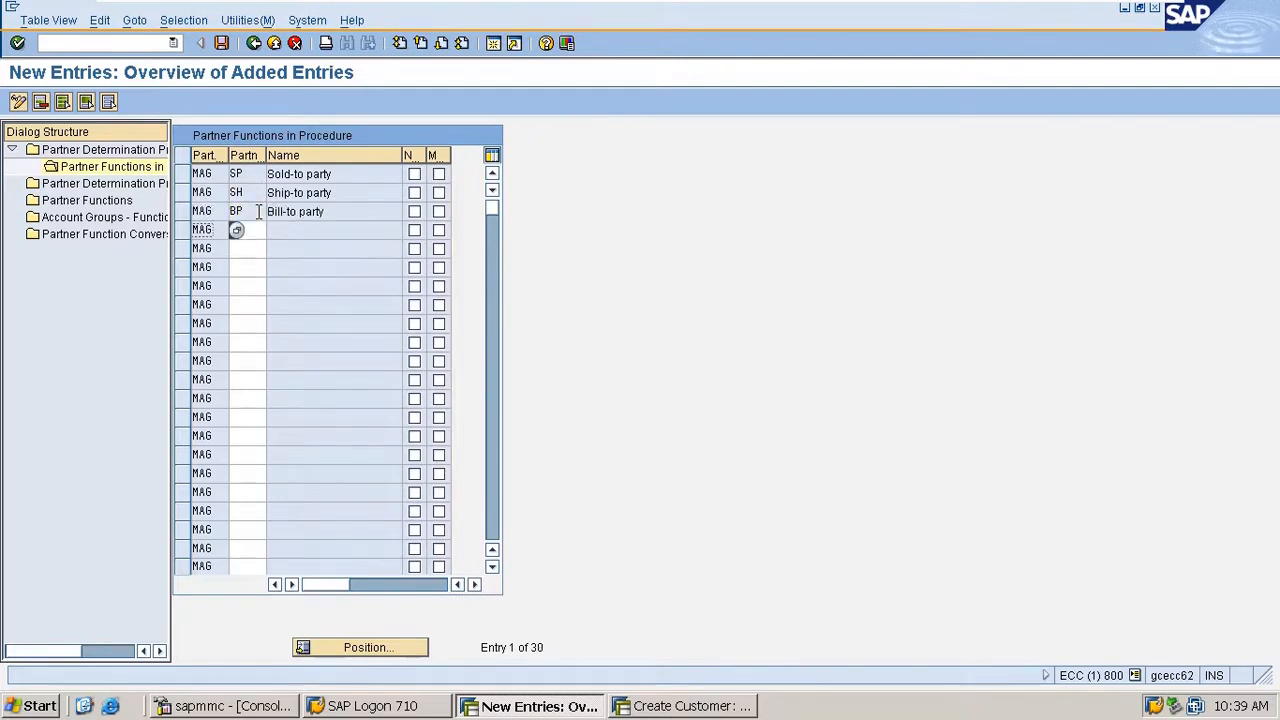
left_click(256, 228)
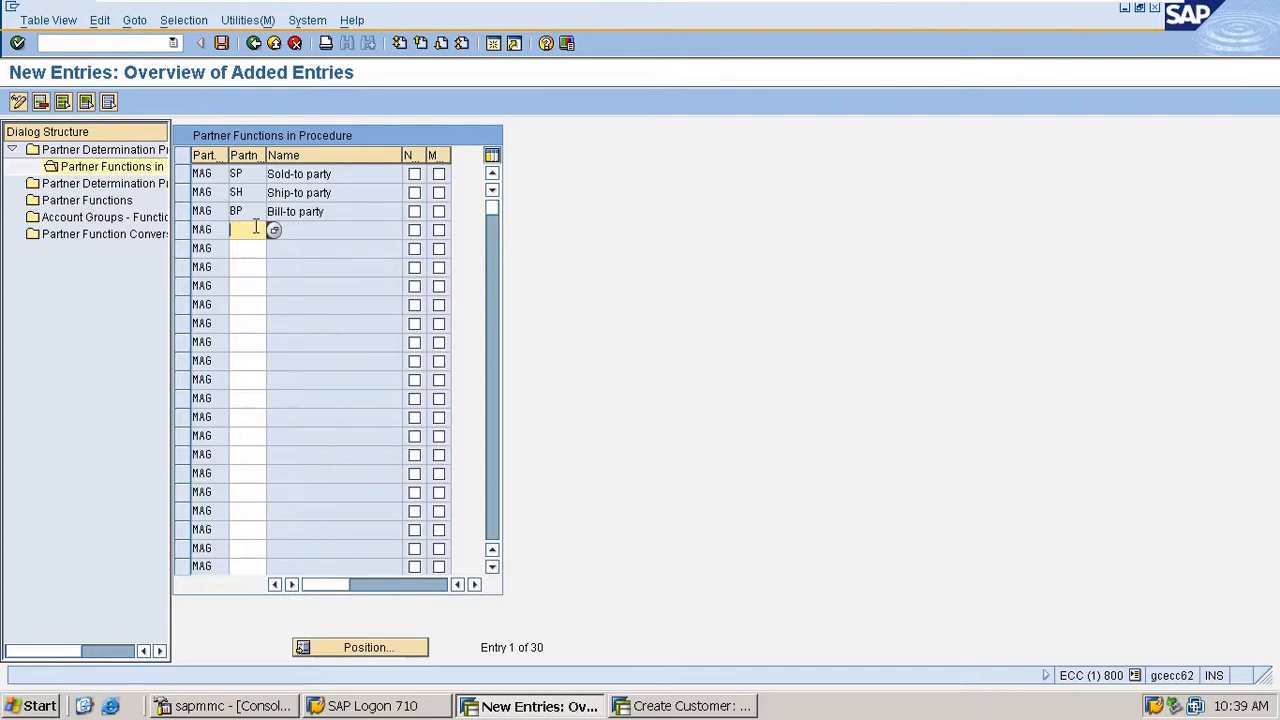
type("PY")
key("Return")
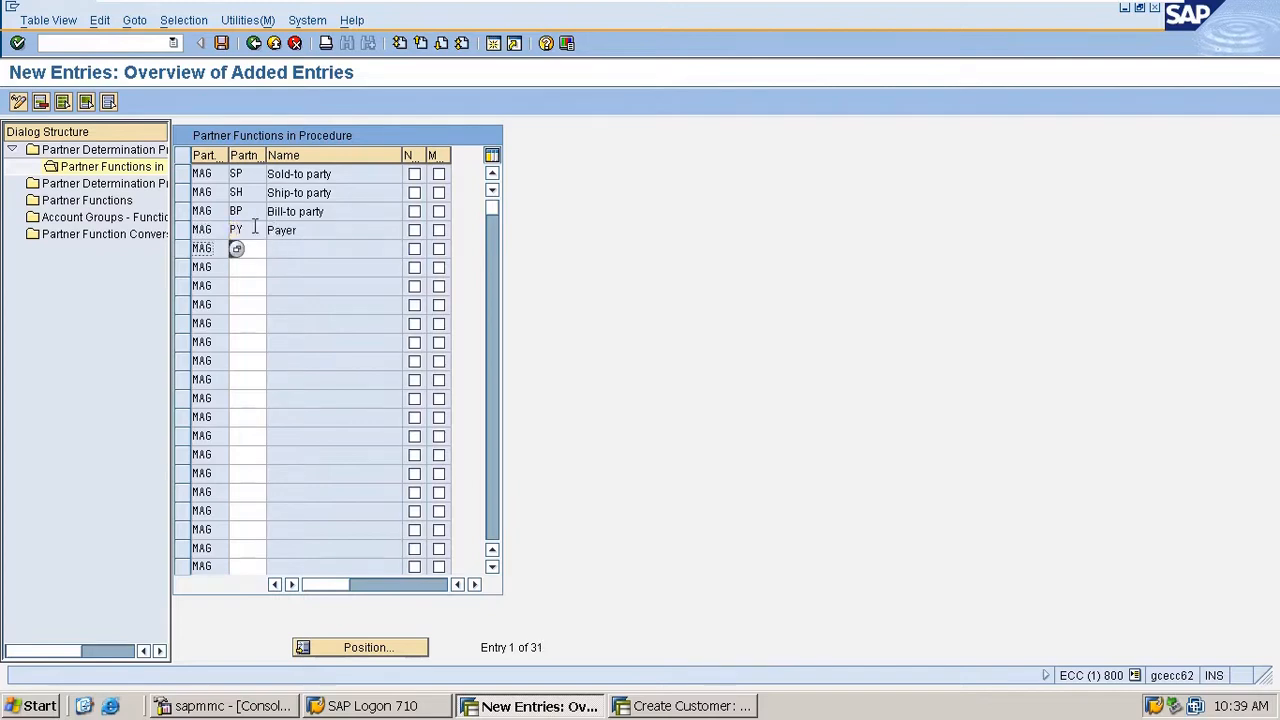
key("ctrl+s")
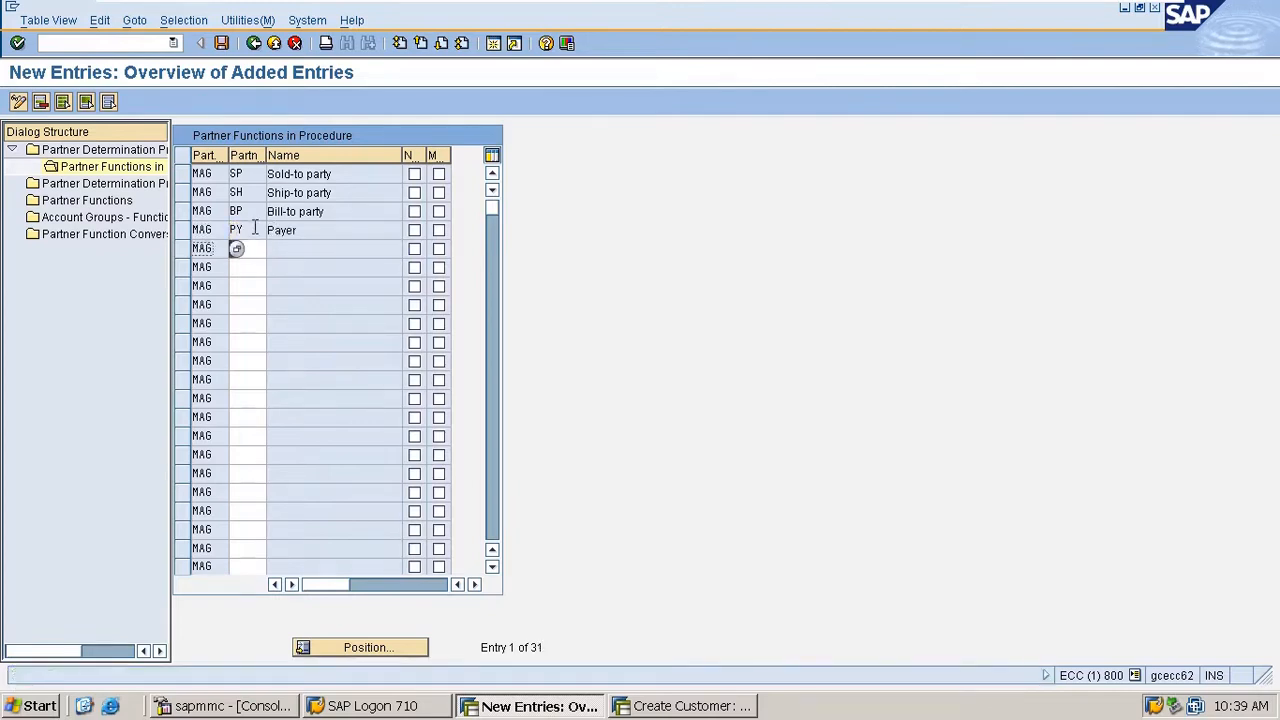
key("ctrl+s")
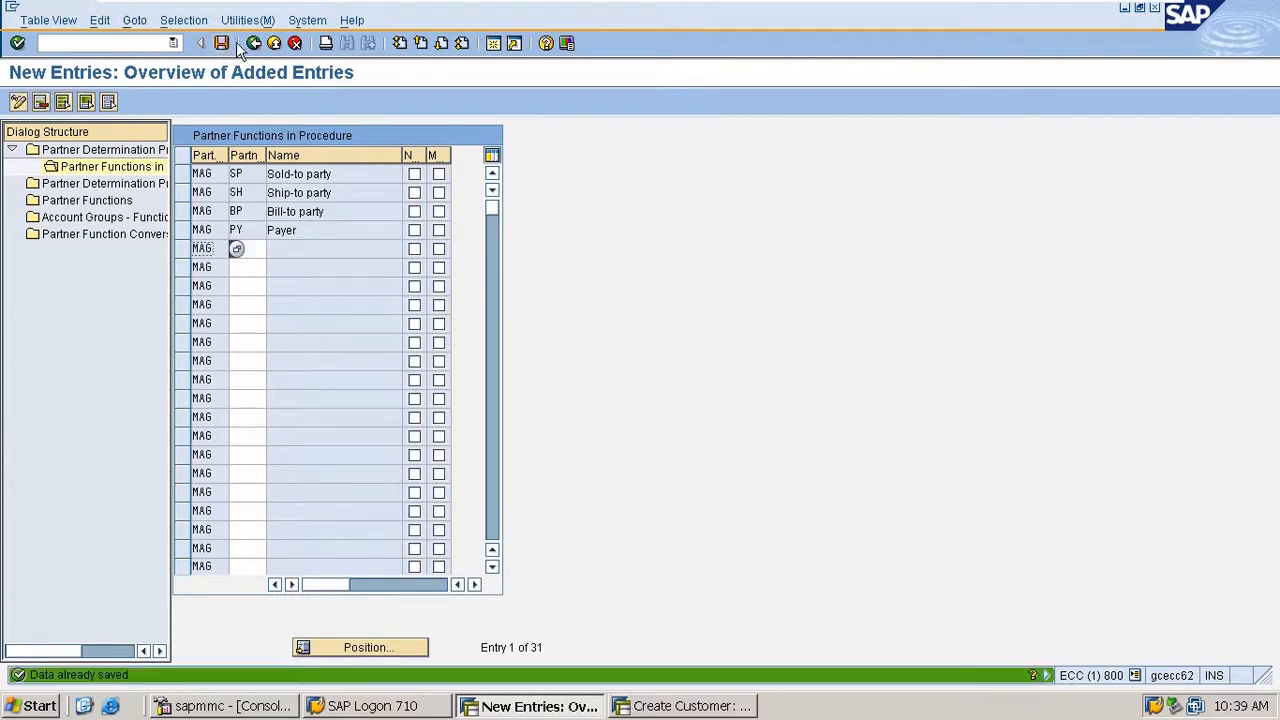
- Flag SP as not modifiable and mandatory and SH as mandatory in procedure MAG, and save the partner functions
left_click(414, 174)
left_click(439, 175)
left_click(439, 192)
left_click(240, 248)
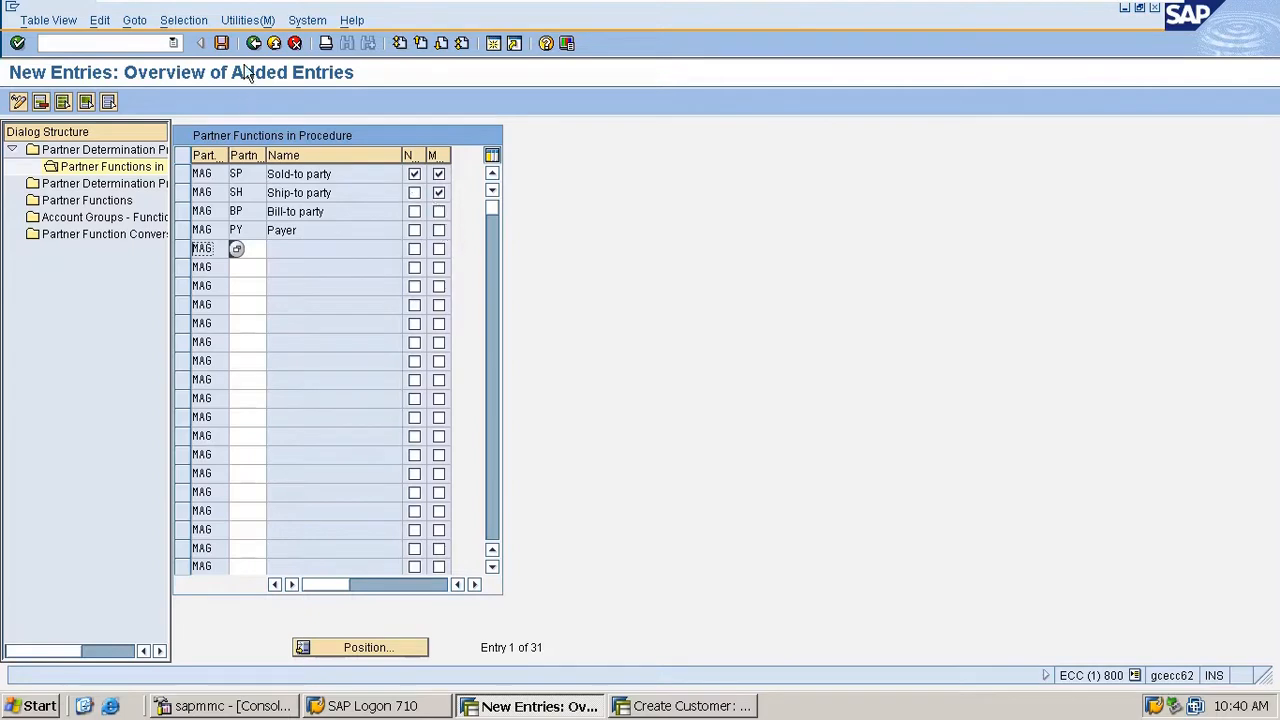
left_click(224, 45)
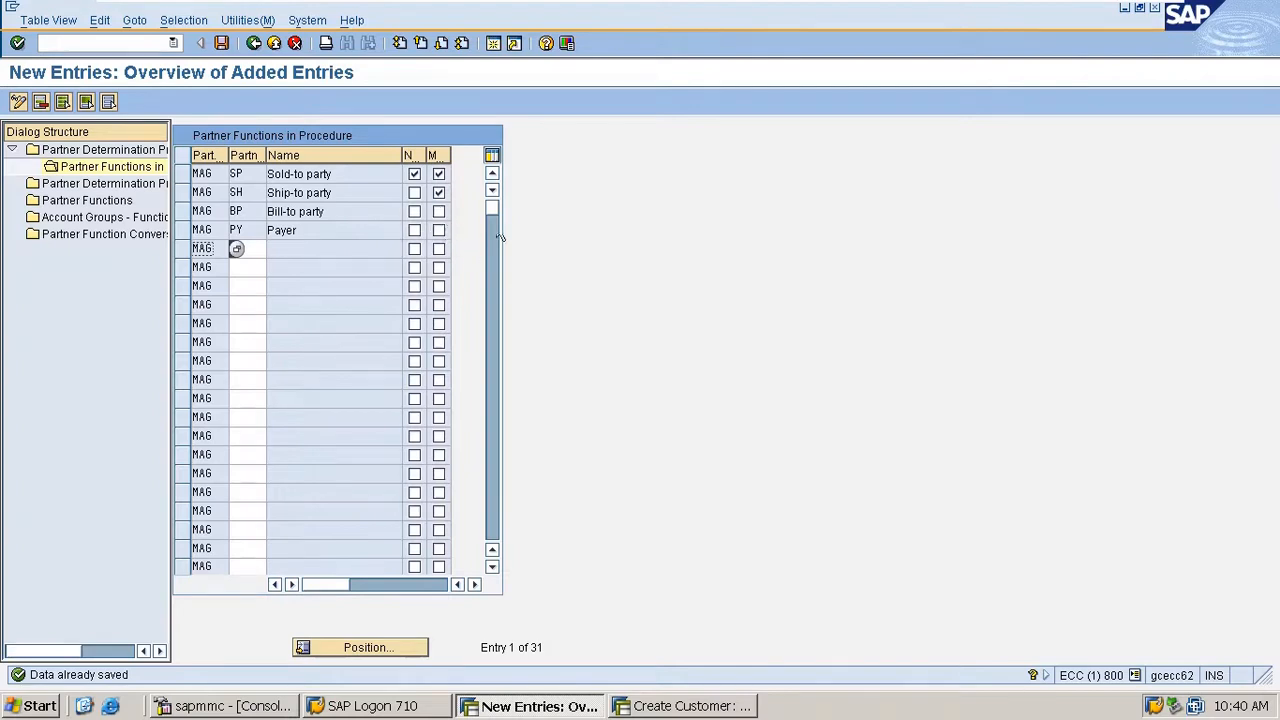
left_click(221, 43)
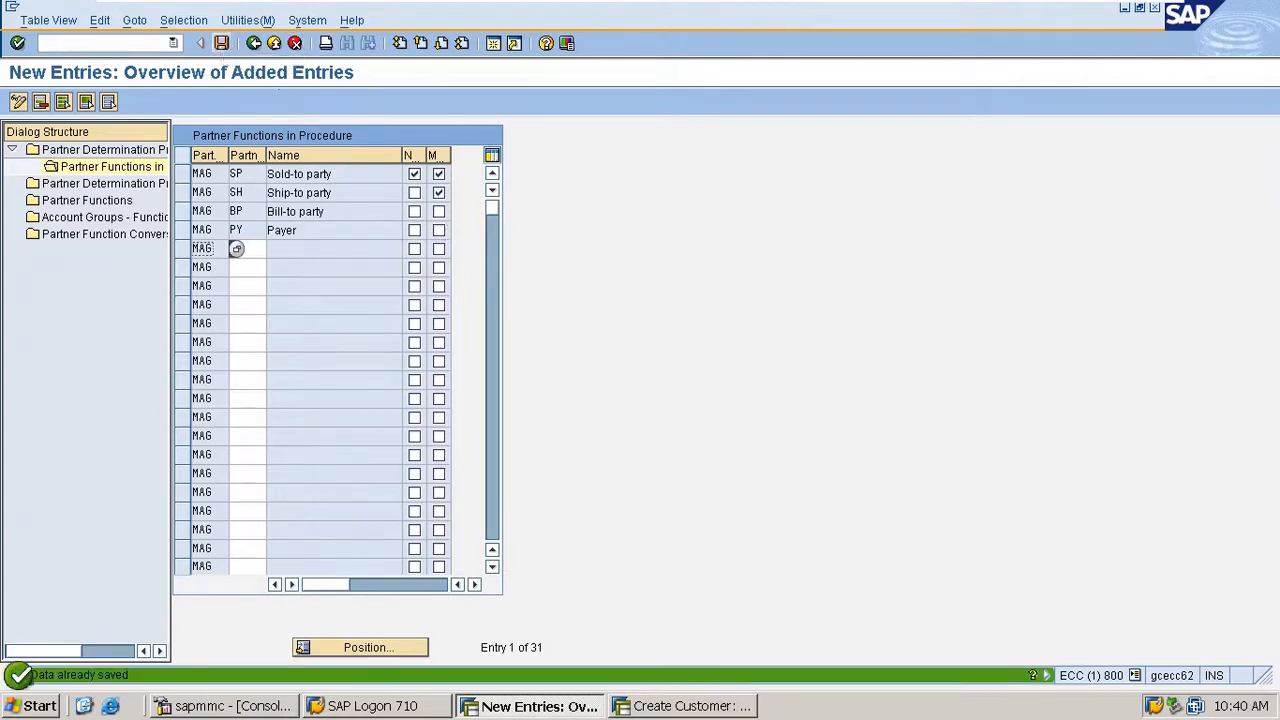
- Assign partner determination procedure MAG to account group M100 and save the assignment
double_click(104, 186)
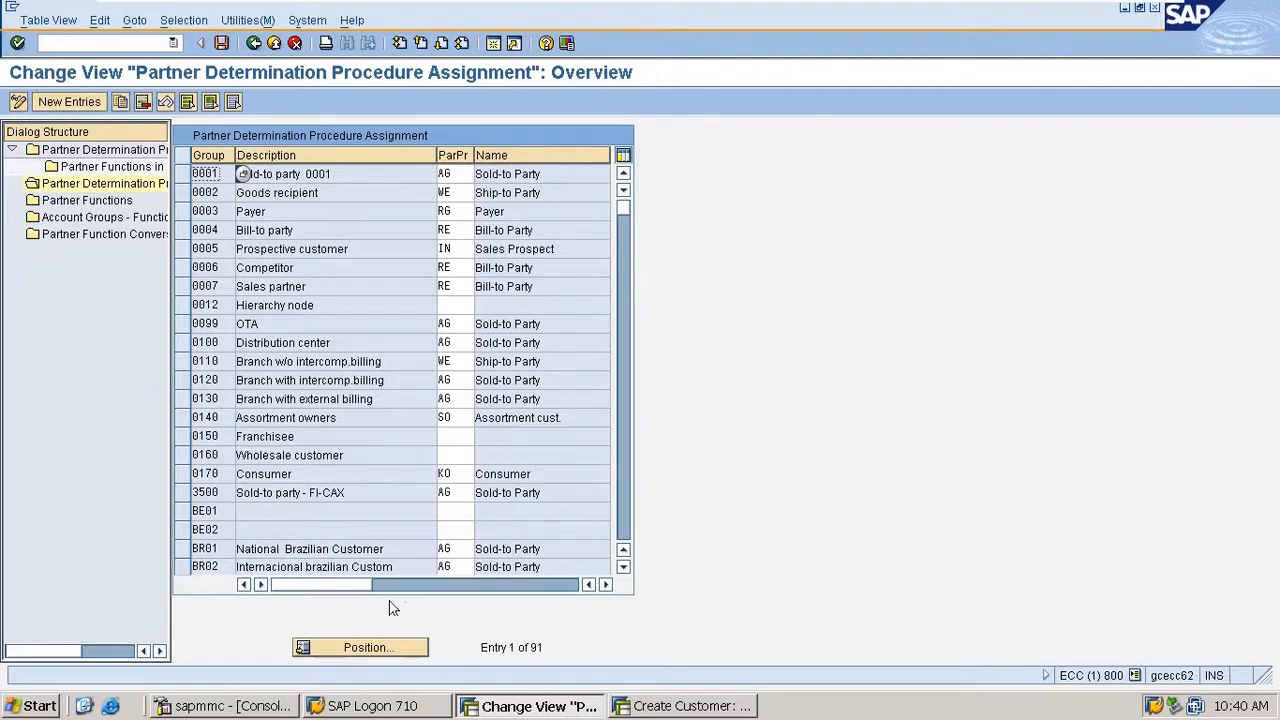
left_click(378, 647)
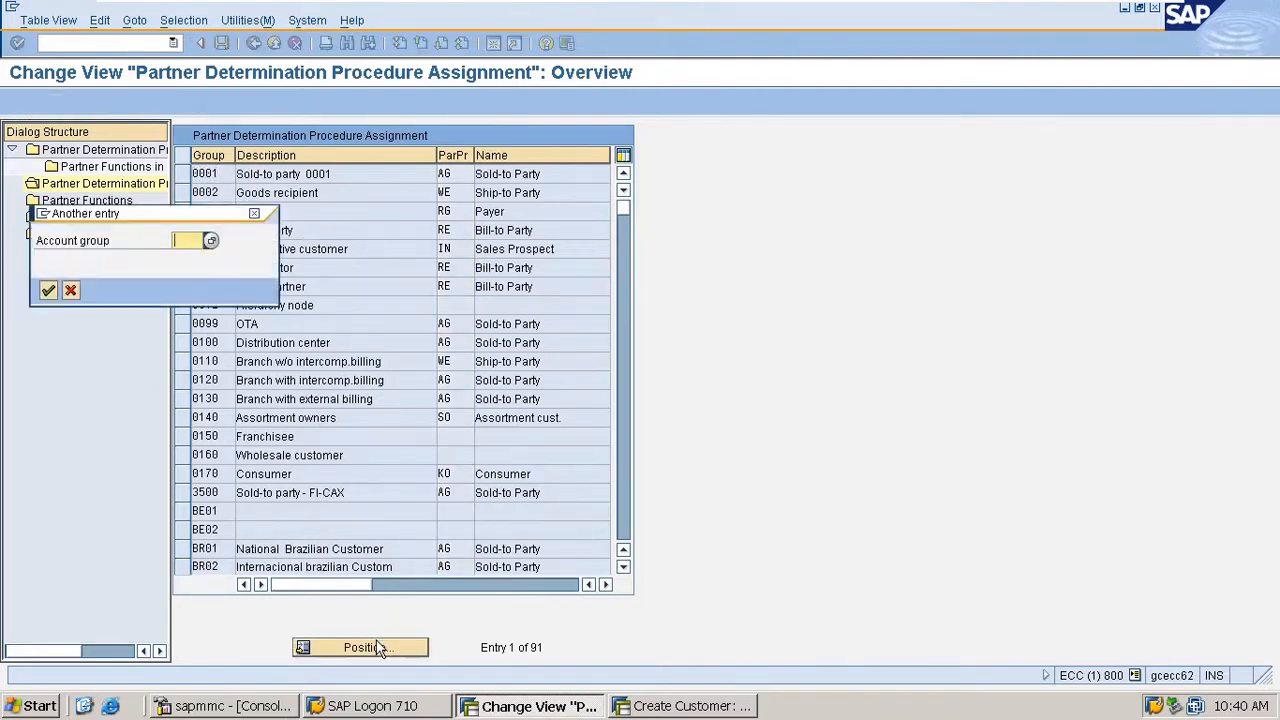
type("m100")
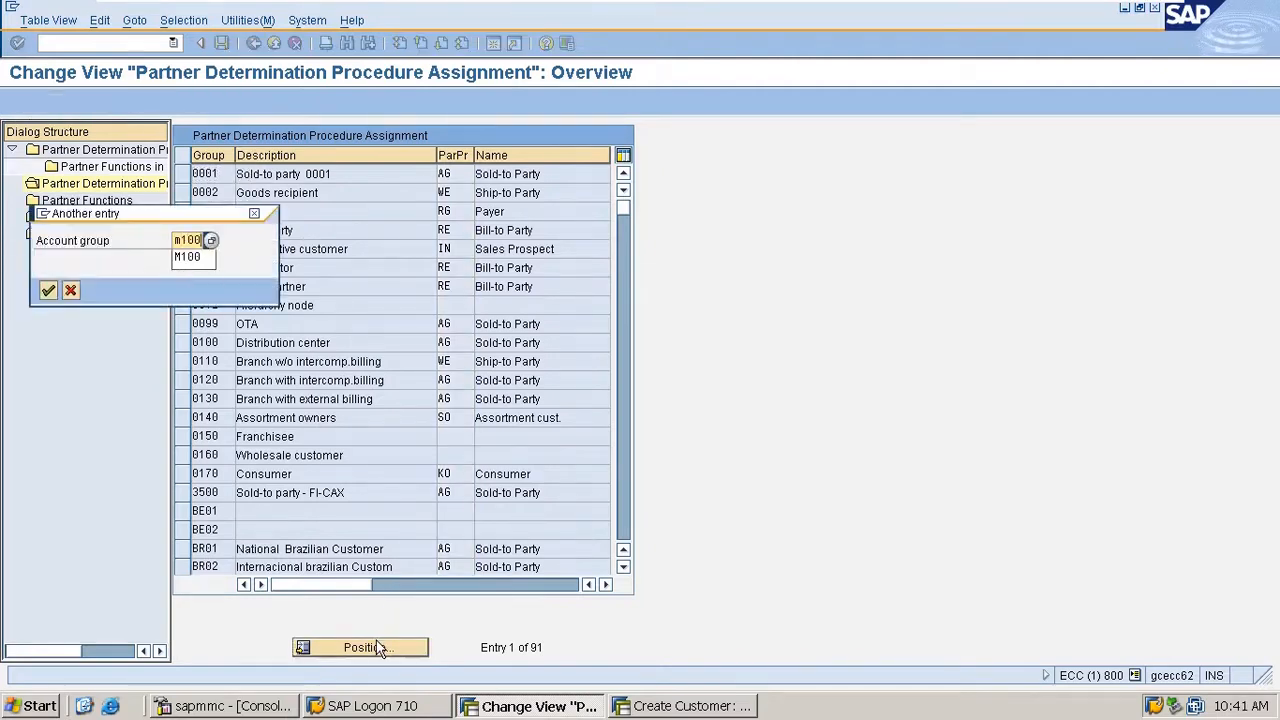
key("Return")
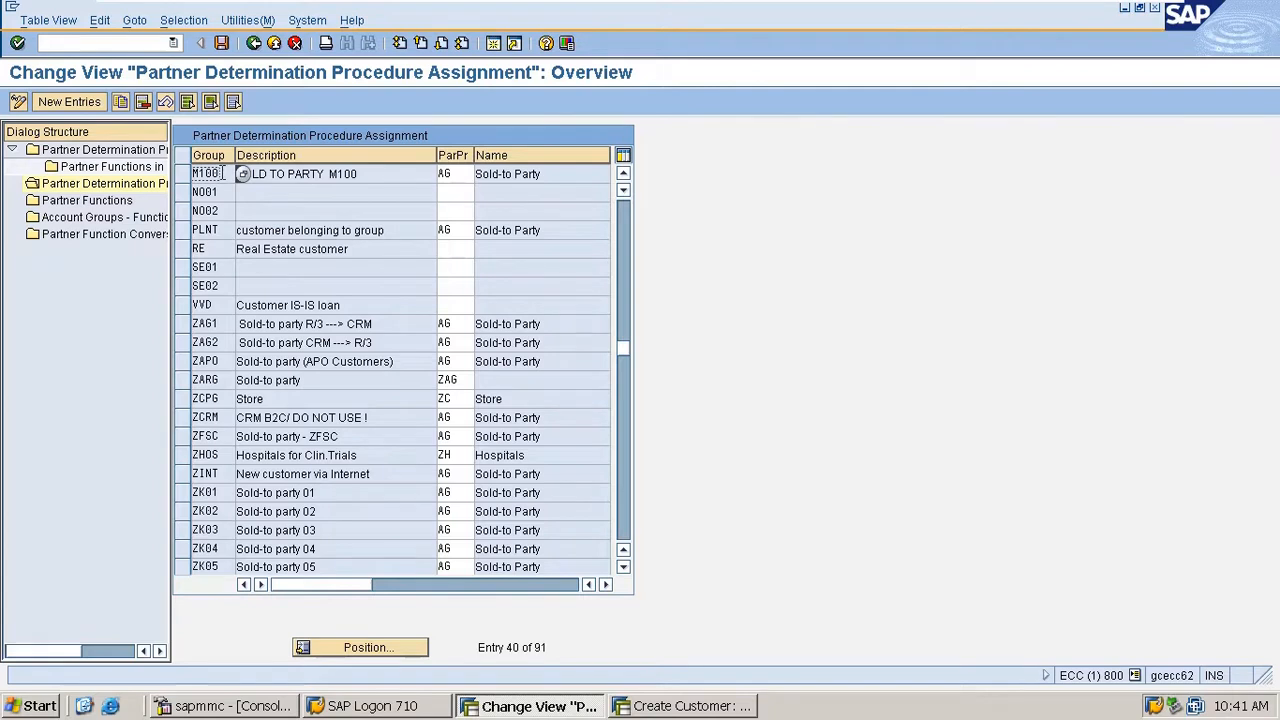
double_click(458, 174)
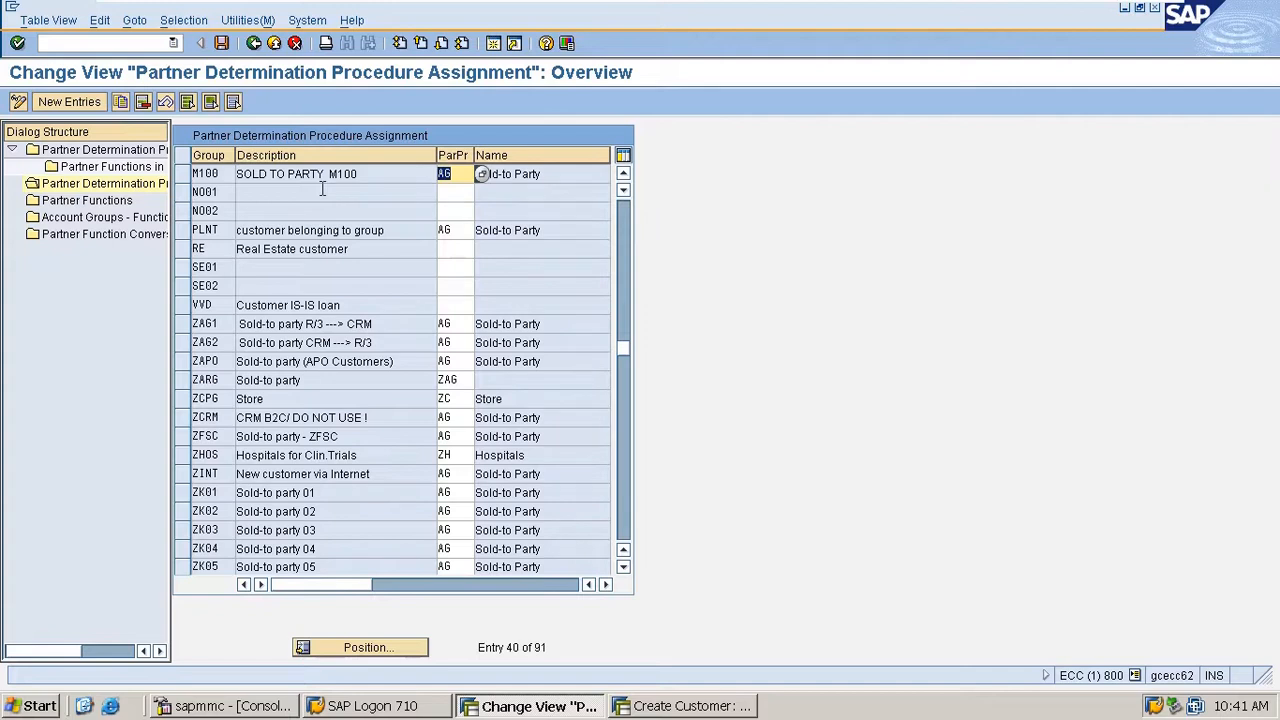
type("MAG")
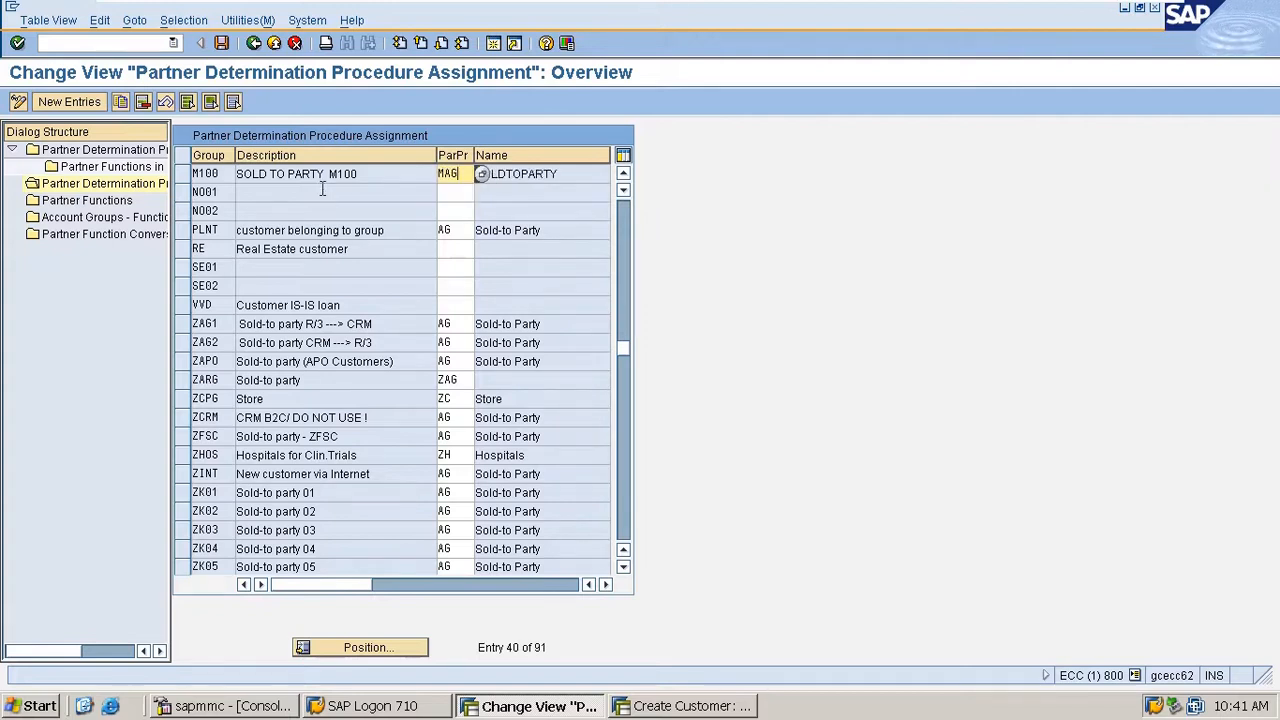
key("ctrl+s")
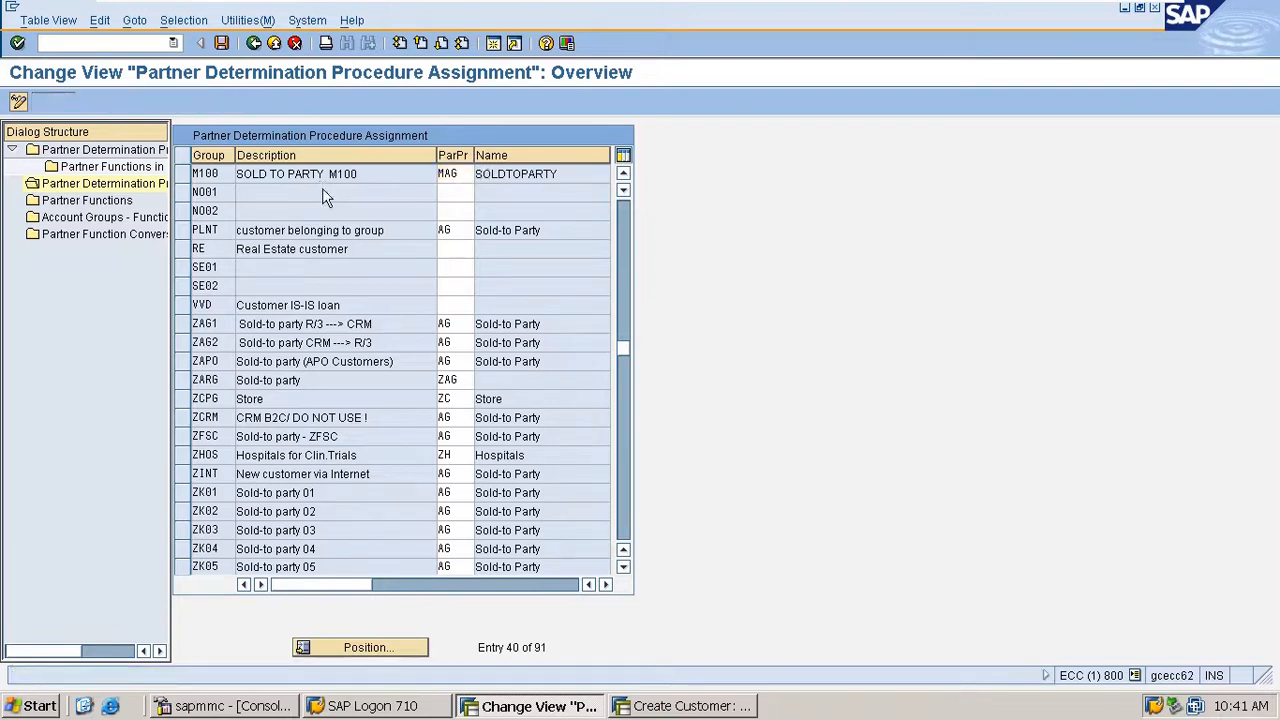
key("ctrl+s")
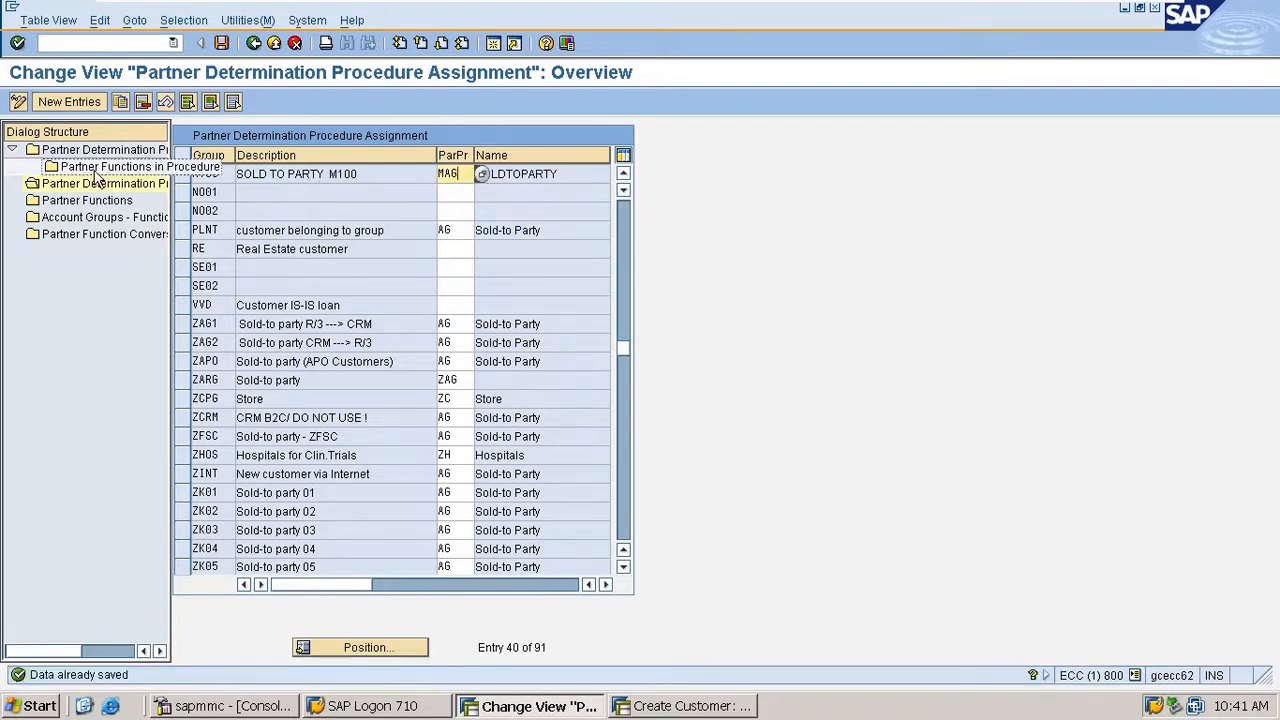
- Start a new partner function entry with key SK, name sk and partner type KU
double_click(82, 203)
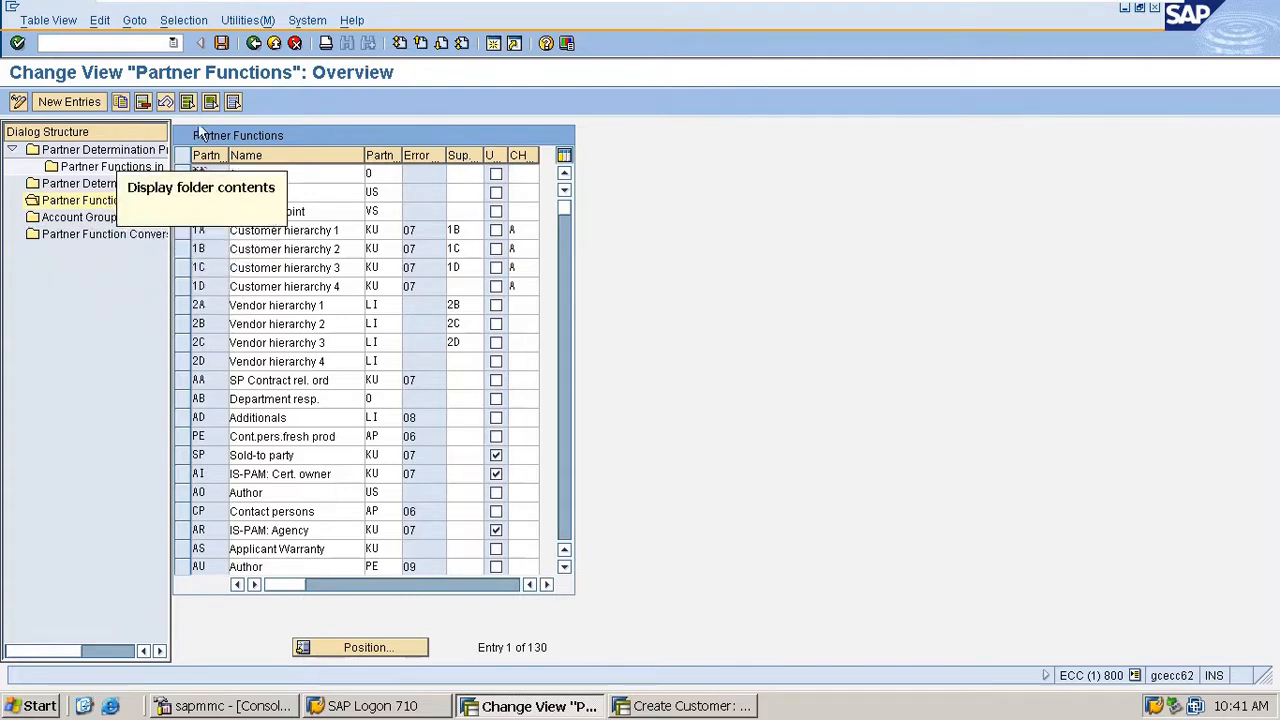
left_click(70, 101)
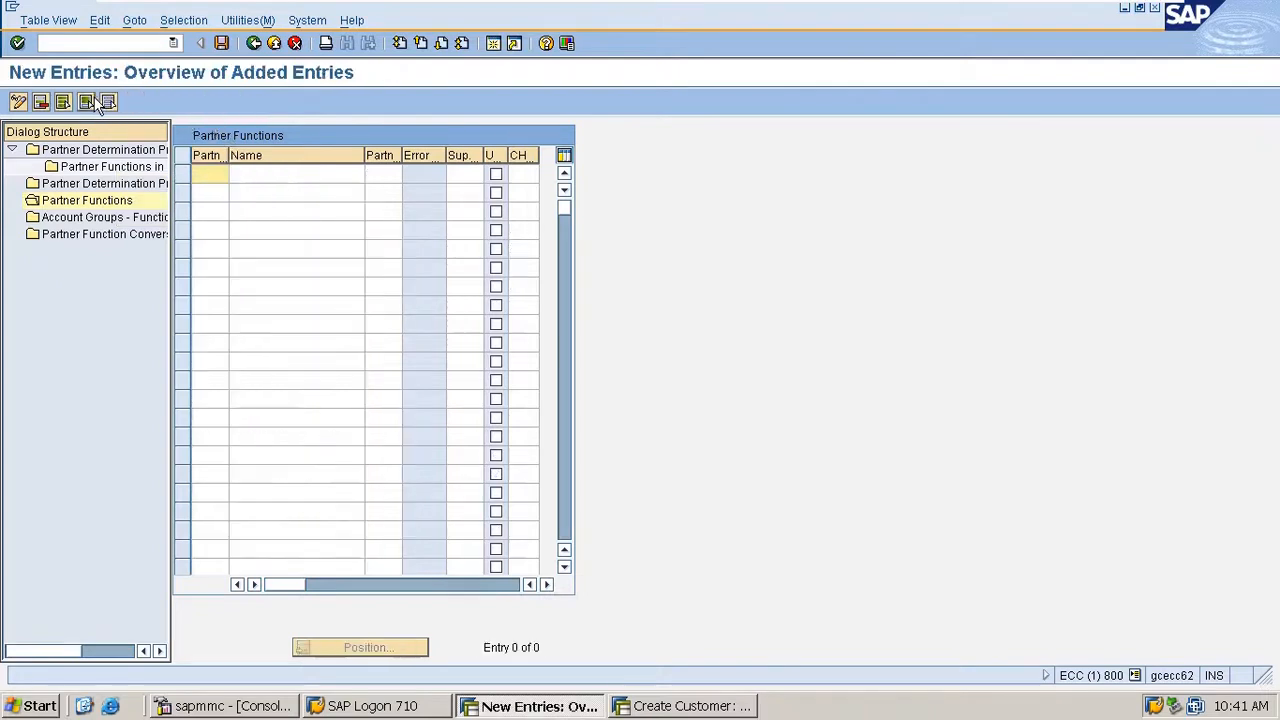
type("SK")
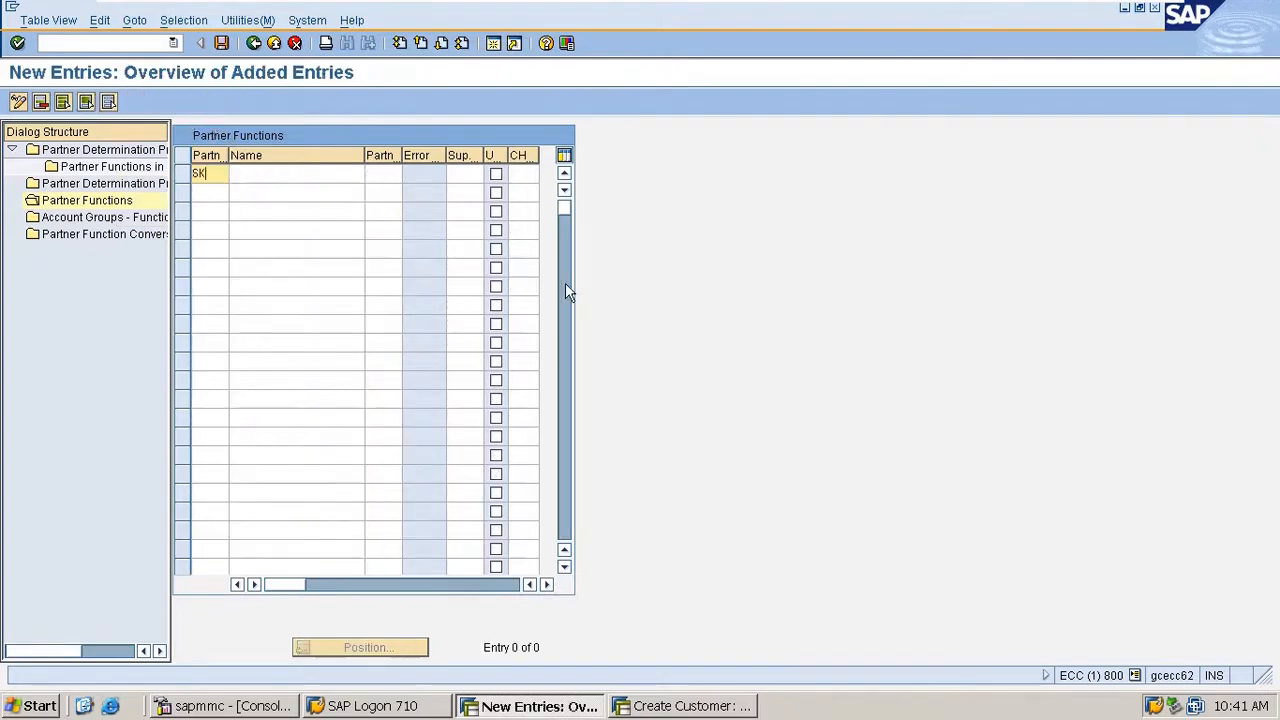
key("Tab")
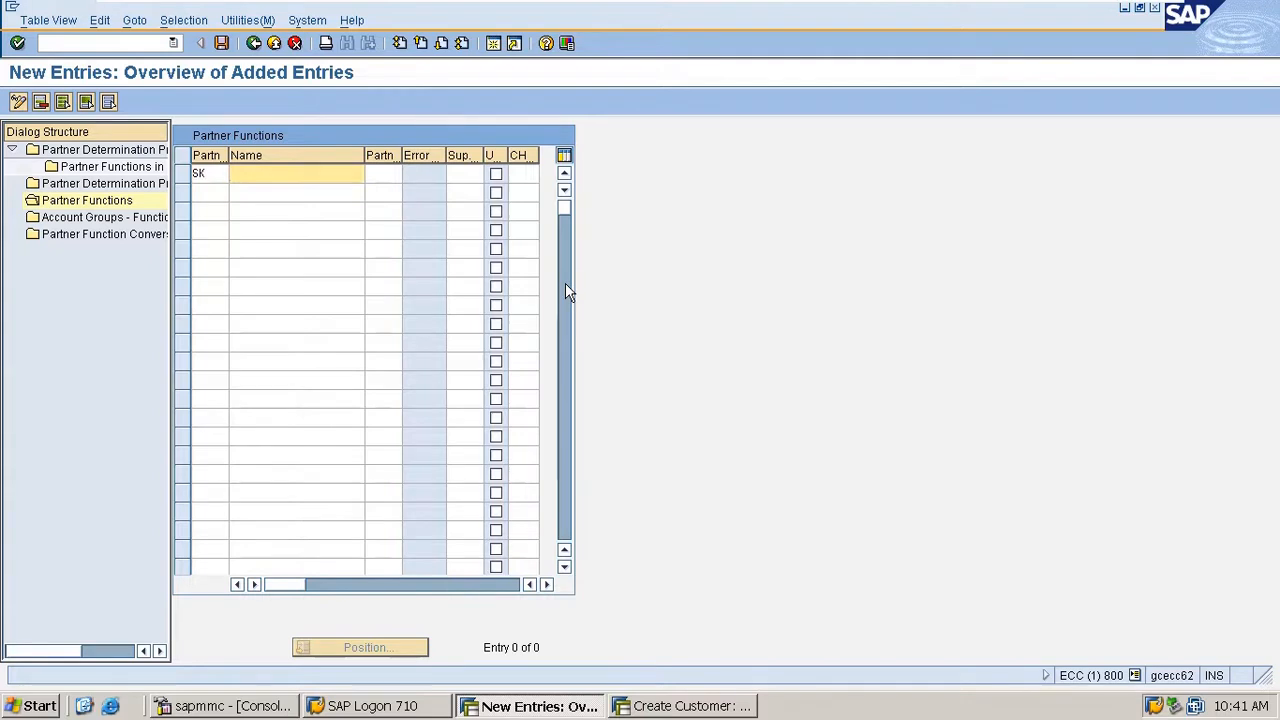
type("sk")
key("Tab")
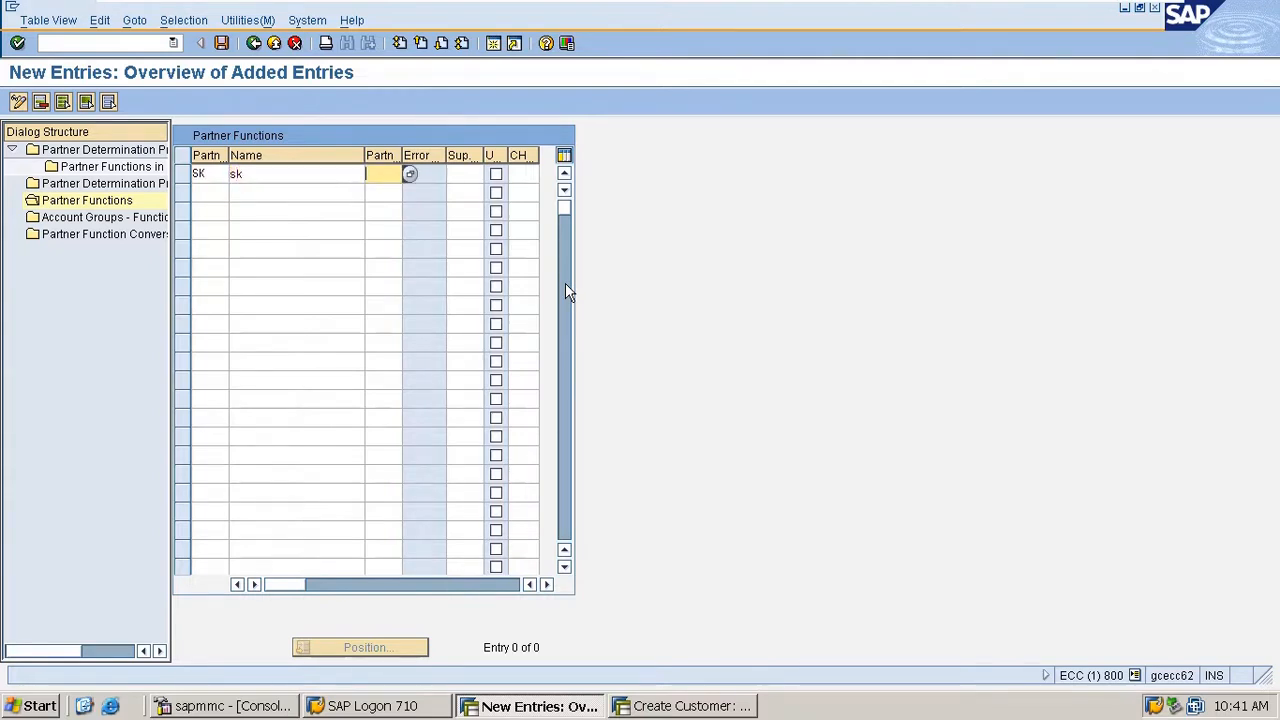
type("KU")
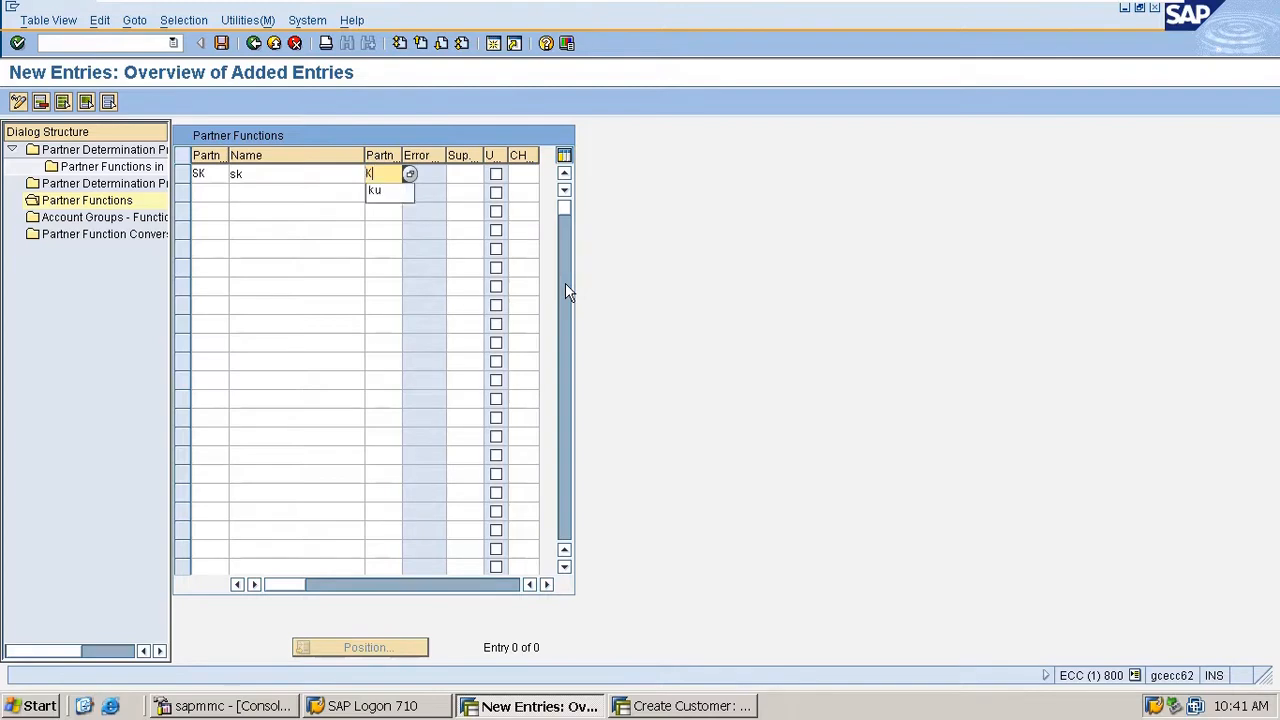
left_click(418, 173)
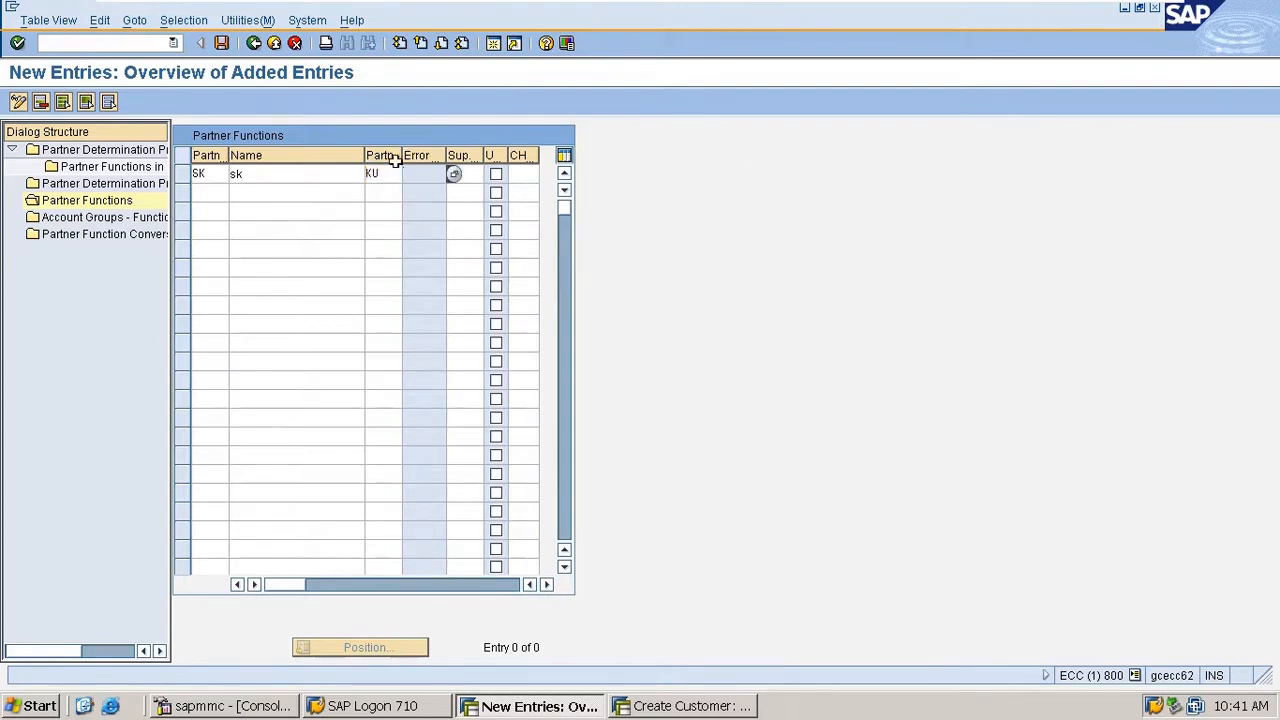
- Look up the available partner number types for the new partner function entry
left_click(392, 173)
left_click(409, 175)
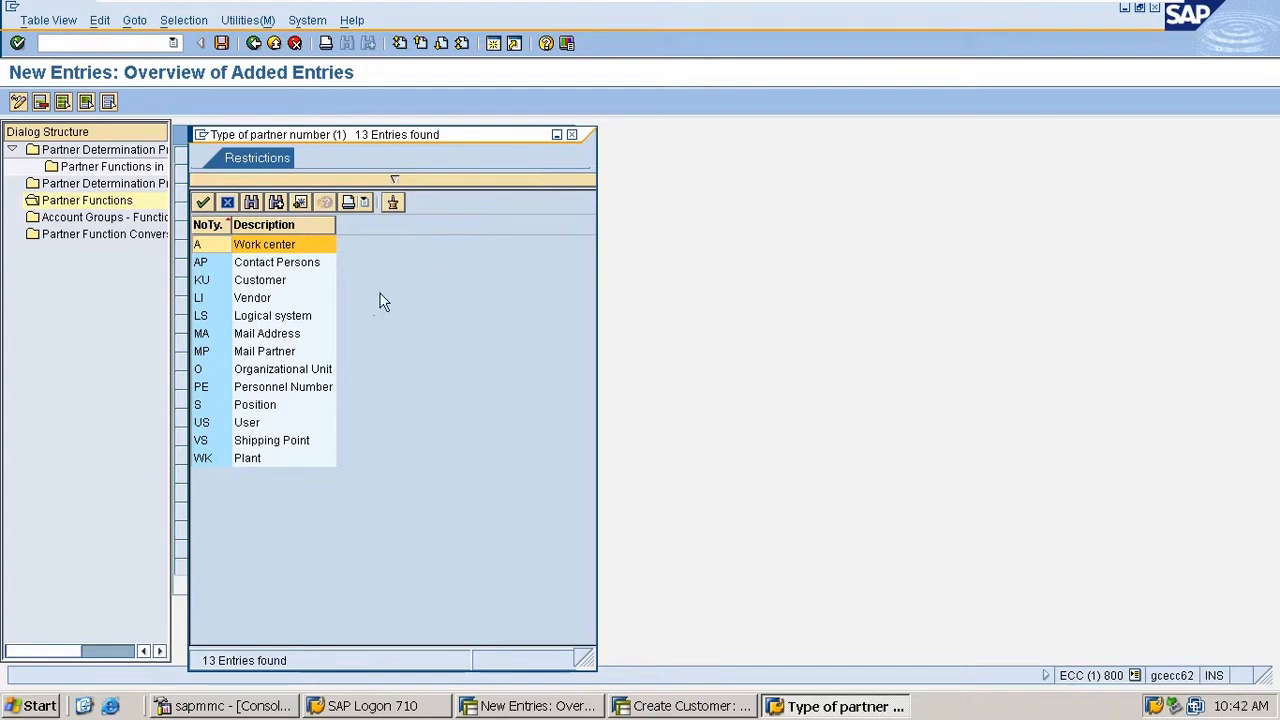
left_click(571, 135)
left_click(470, 173)
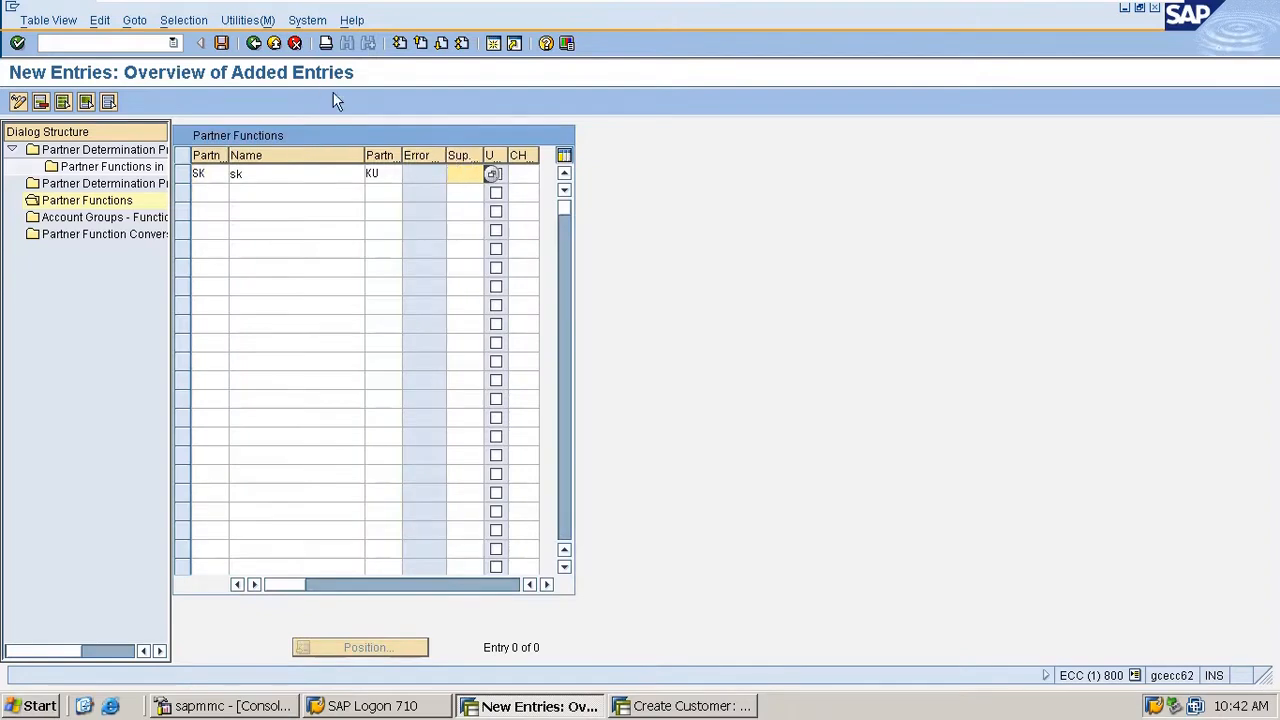
- Change the new partner function's key to SU, confirm the entry and save it
key("Return")
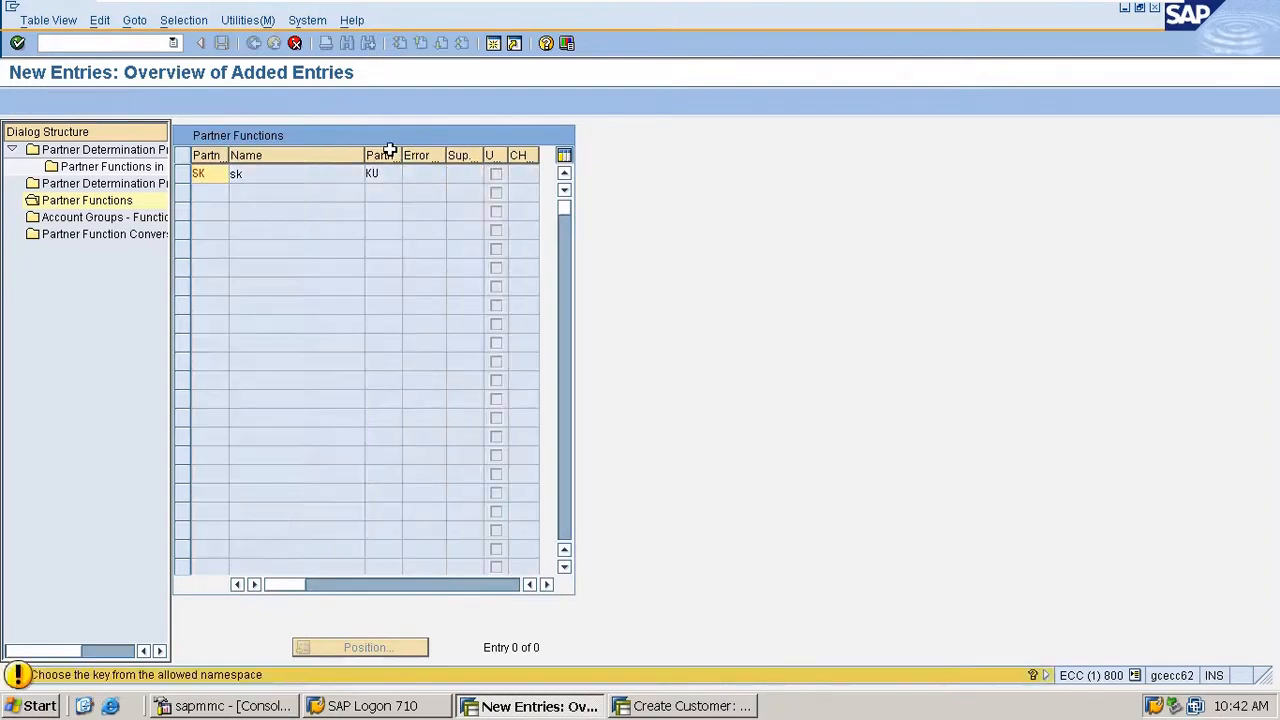
key("Return")
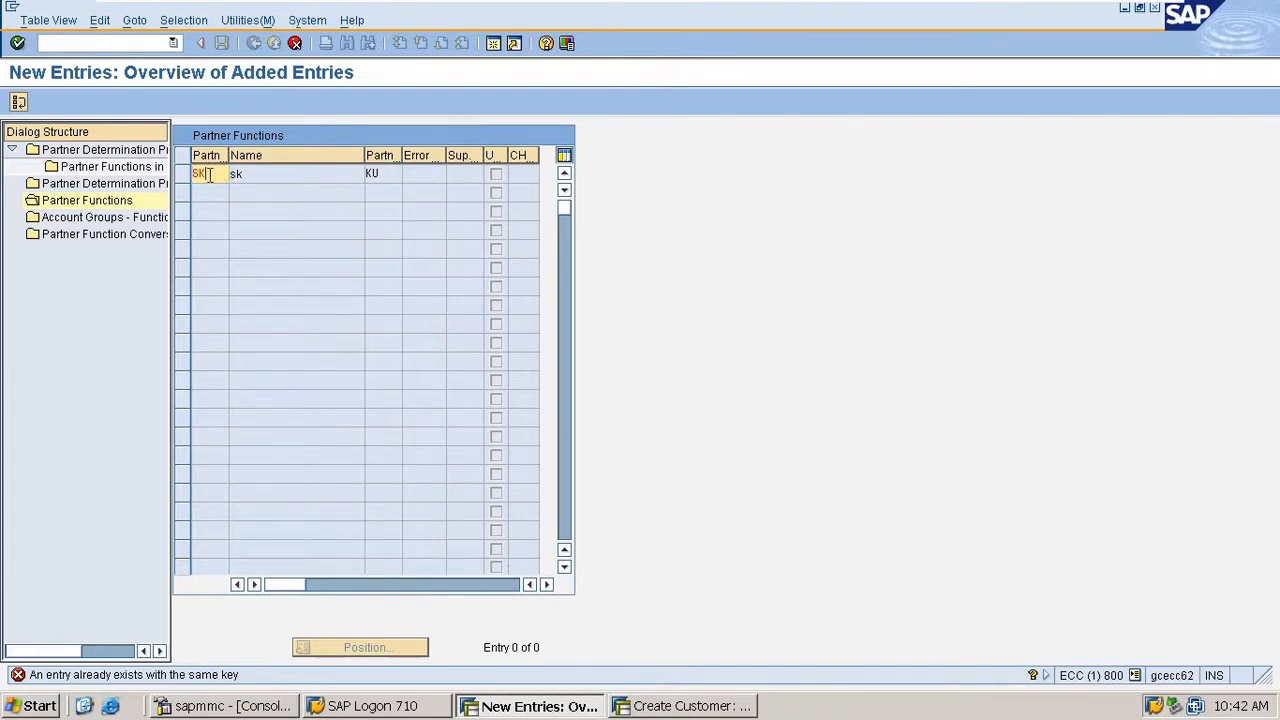
key("BackSpace")
type("U")
key("Return")
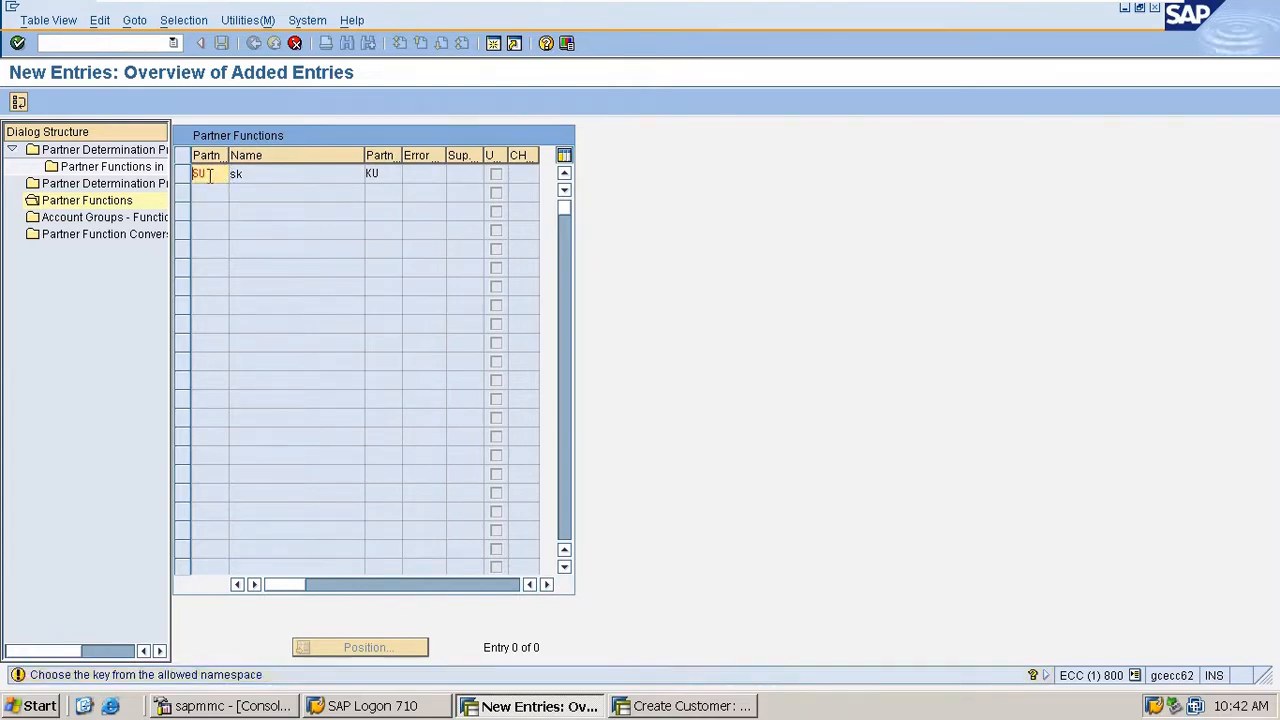
key("Return")
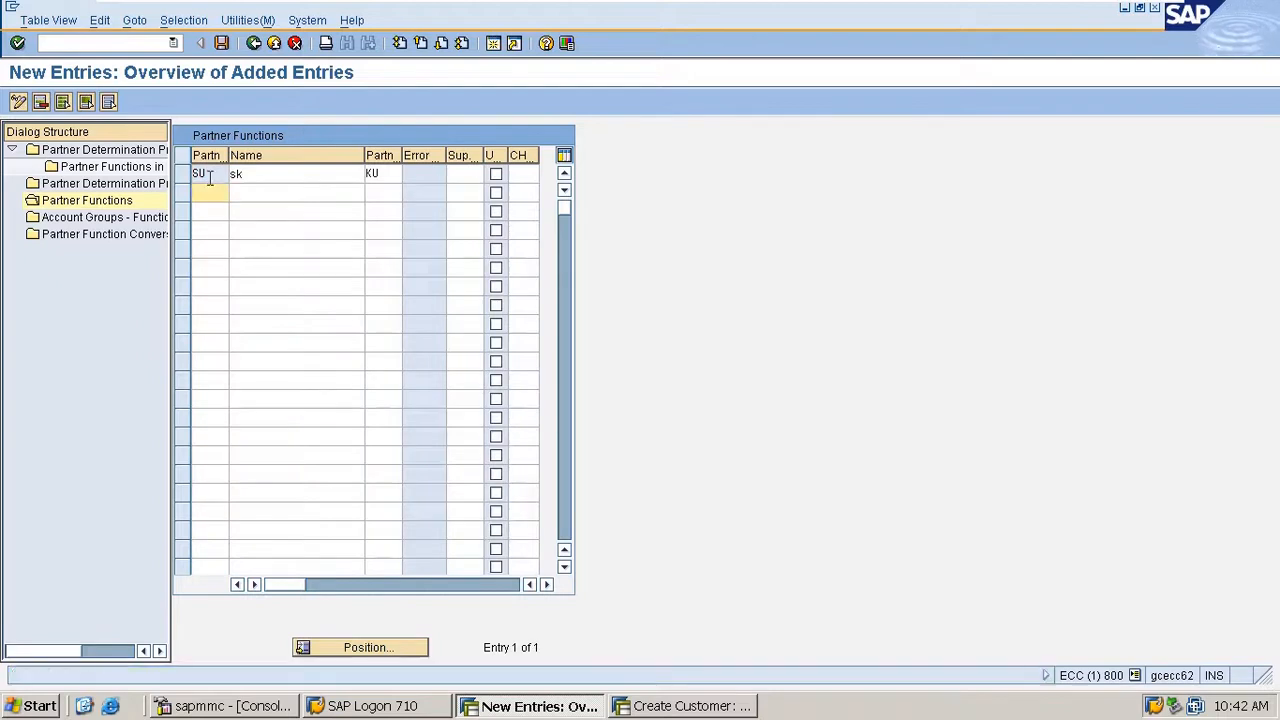
left_click(221, 44)
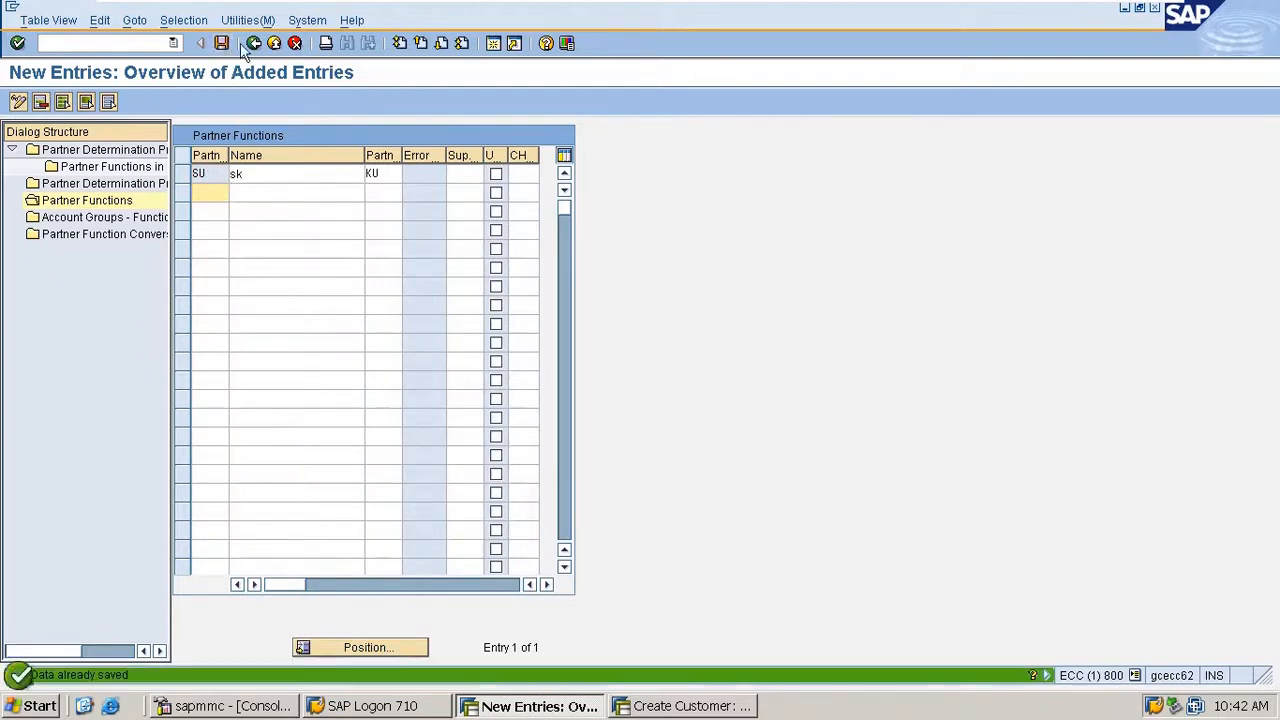
- Start new entries in the account groups' function assignment and assign partner function SP to account group M100
double_click(100, 219)
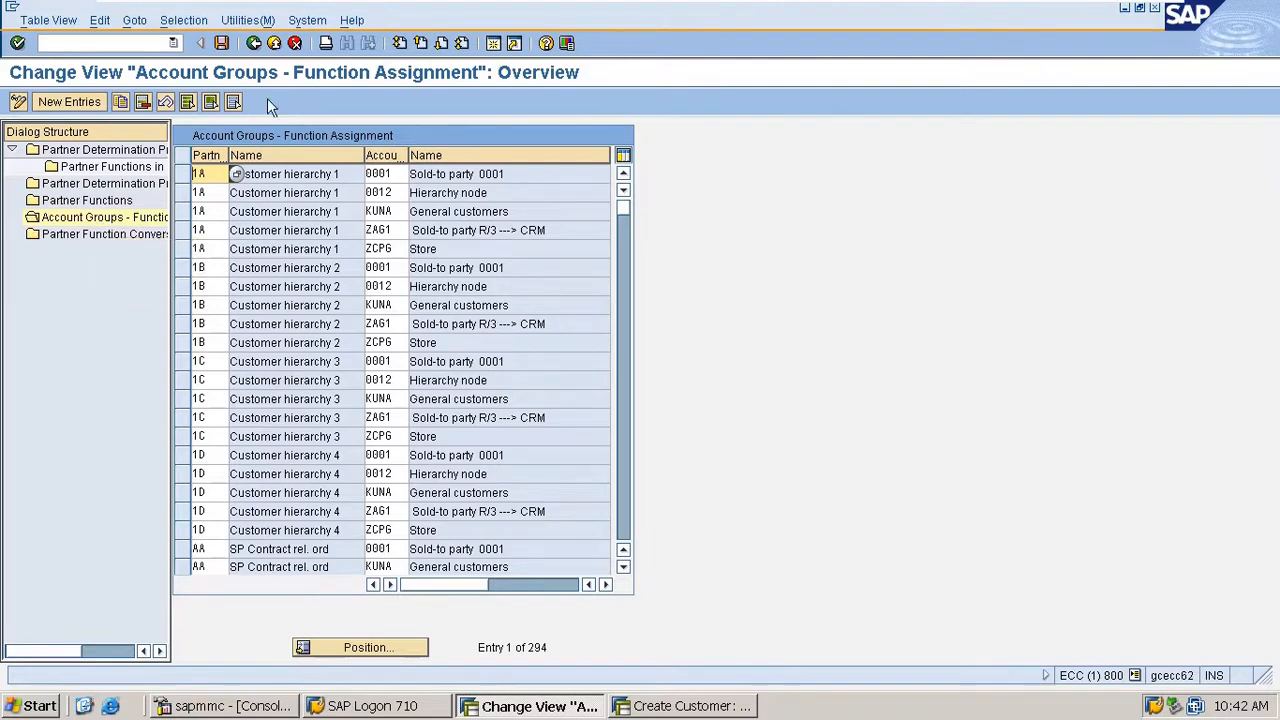
left_click(80, 102)
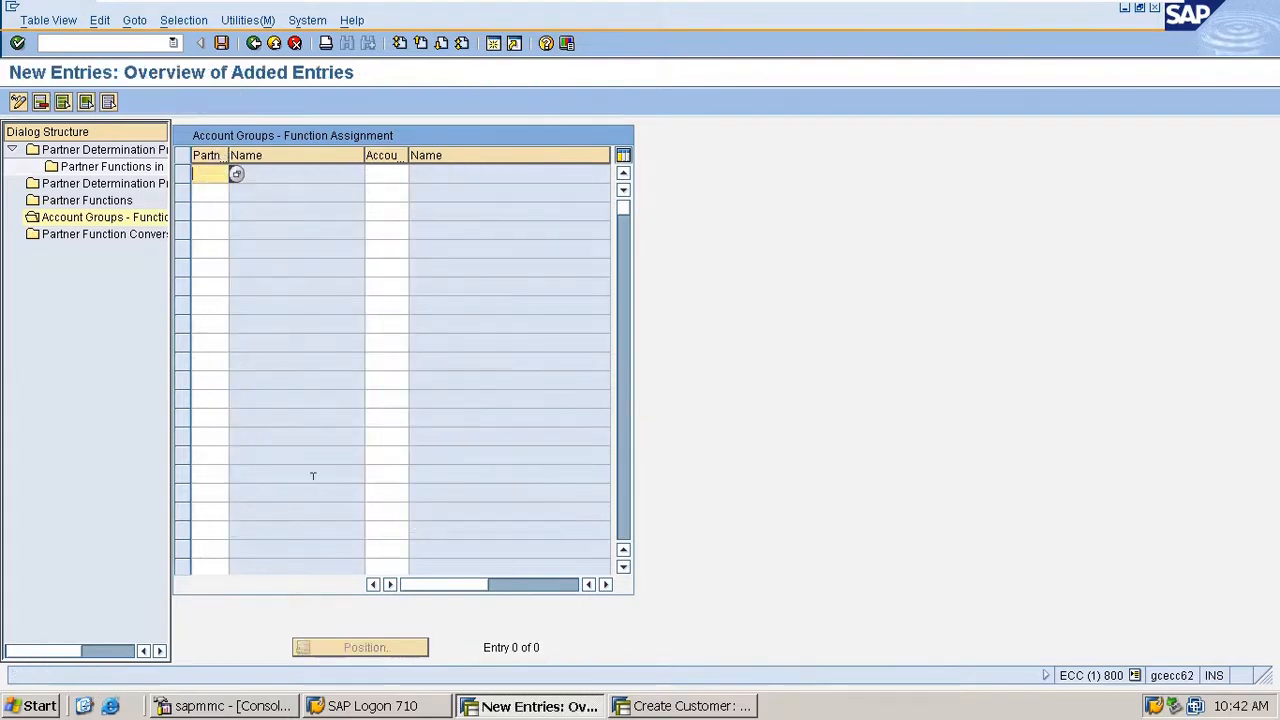
type("sp")
key("Tab")
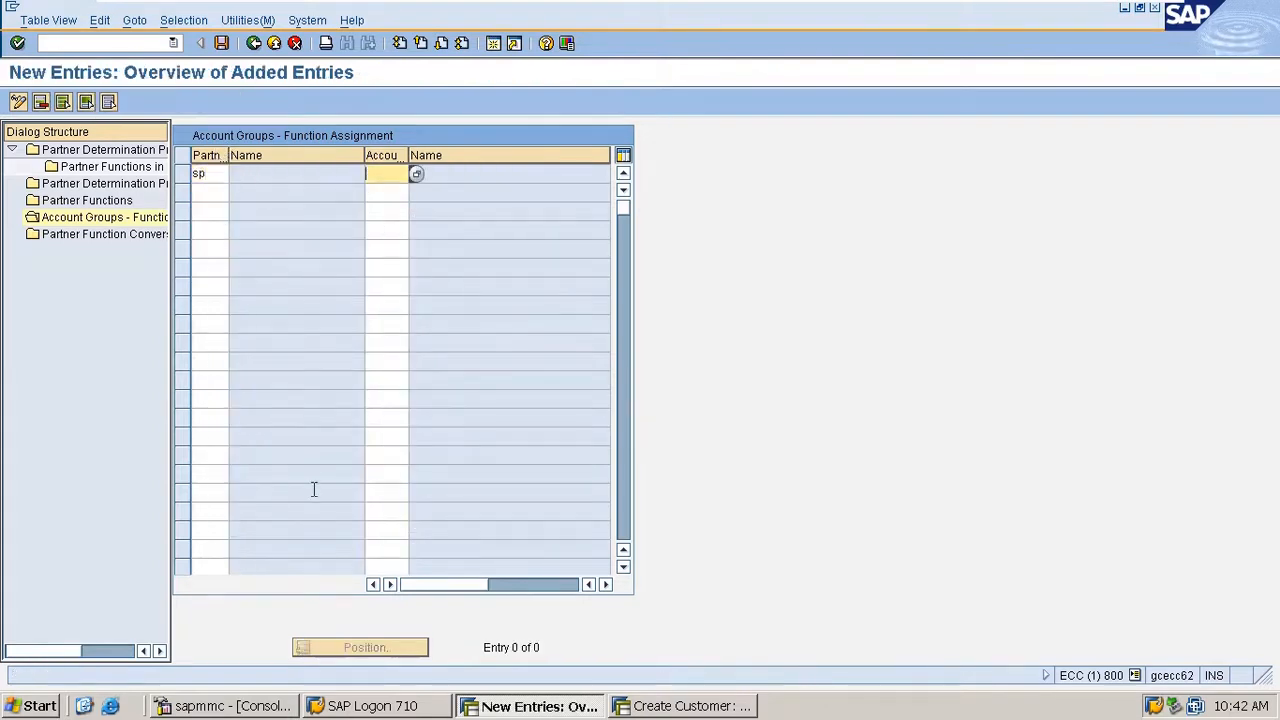
type("M")
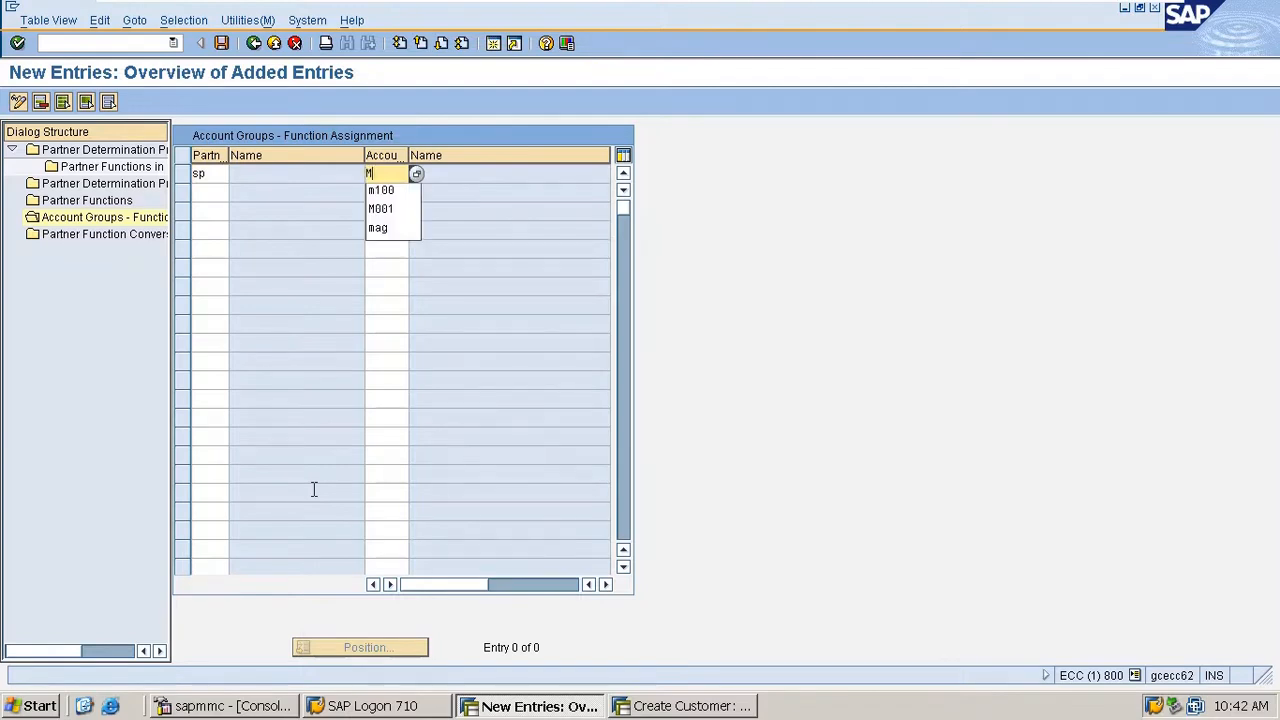
type("100")
key("Return")
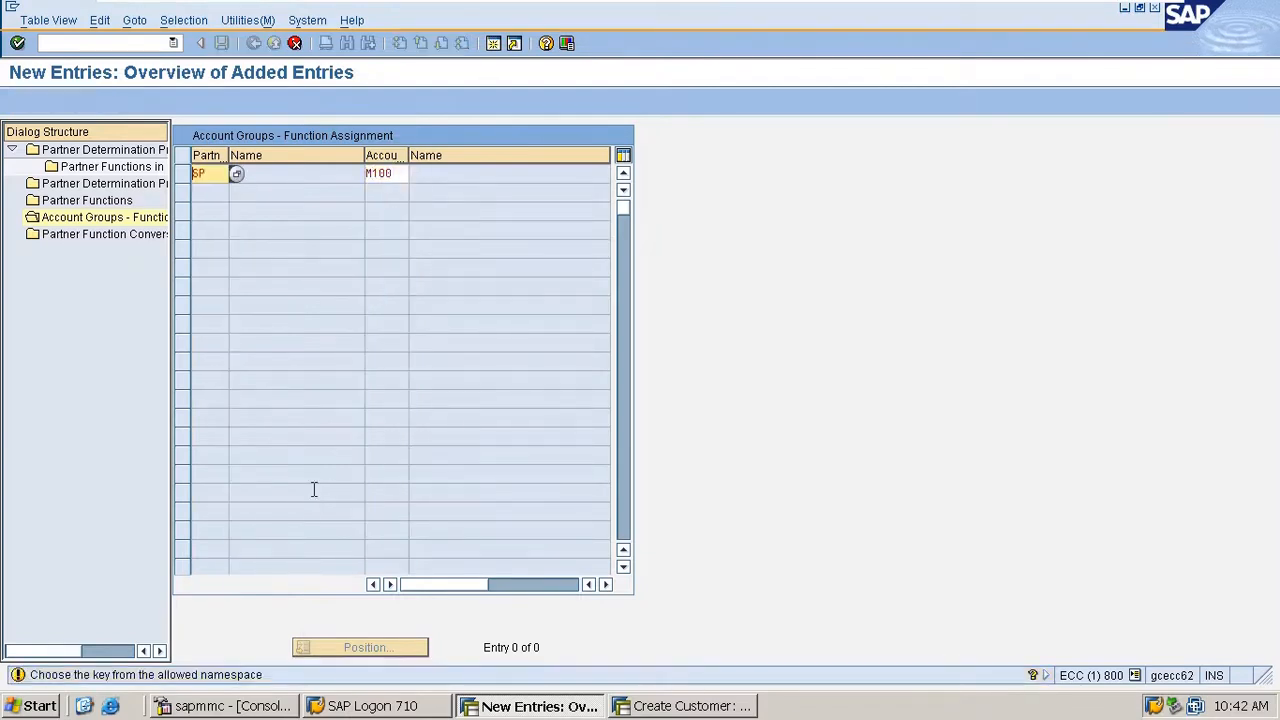
key("Return")
- Assign partner function SH (ship-to party) to account group M100
type("S")
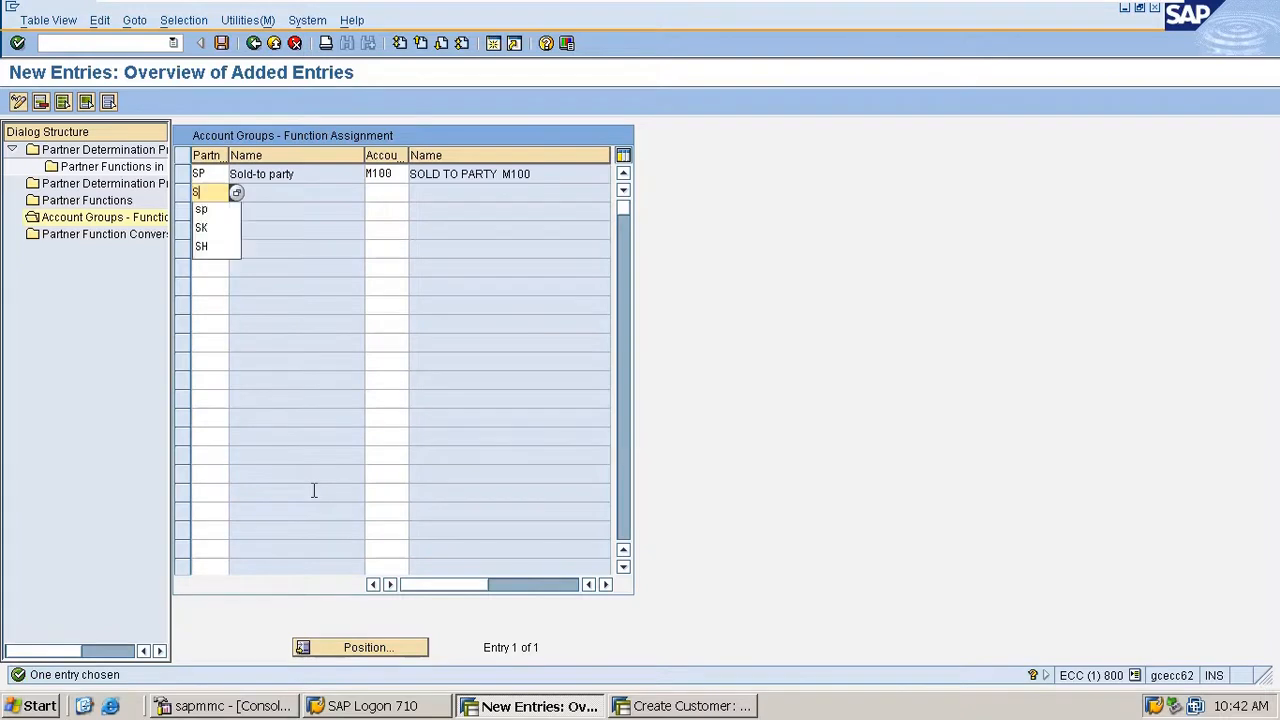
type("H")
key("Tab")
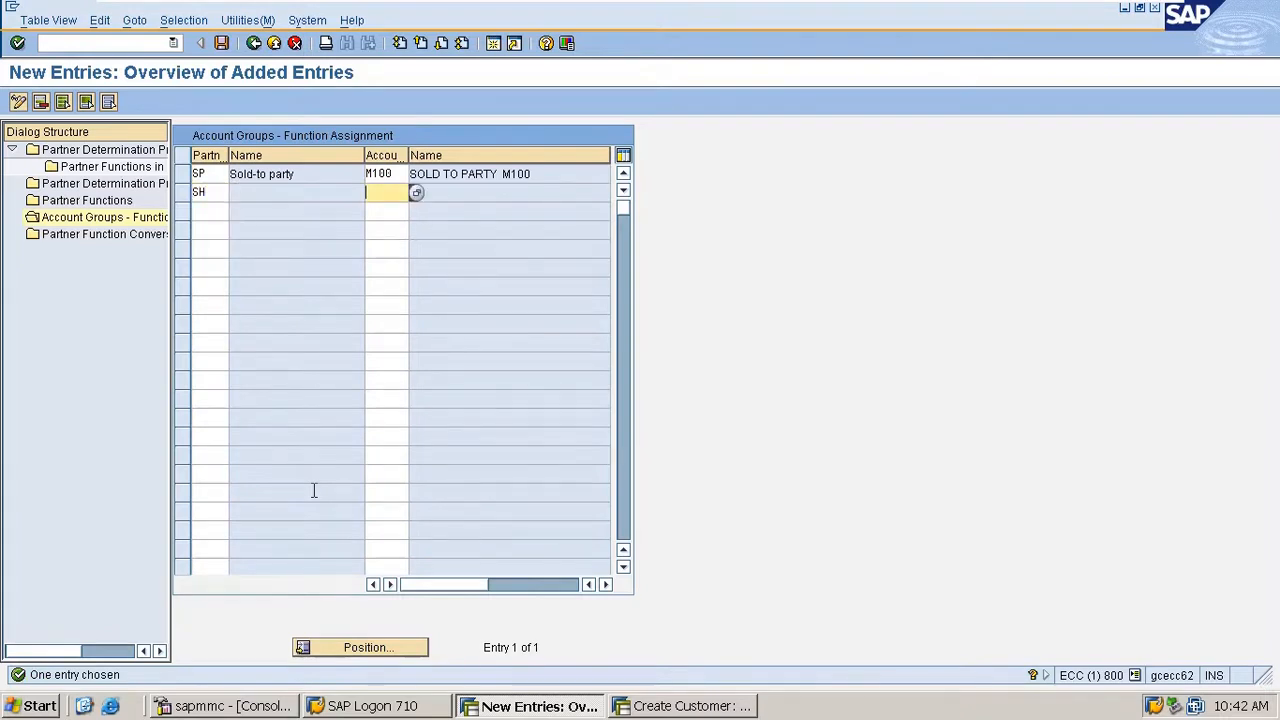
type("M100")
key("Return")
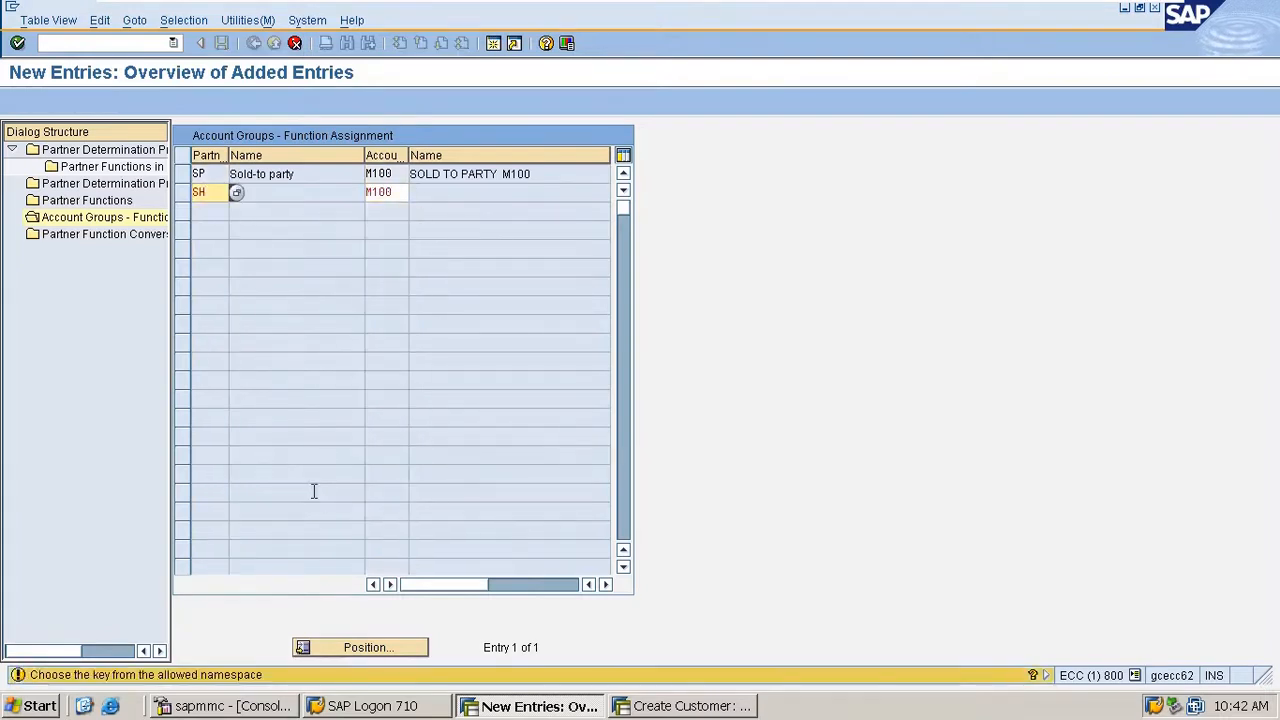
key("Return")
- Assign partner function BP (bill-to party) to account group M100
type("BP")
key("Tab")
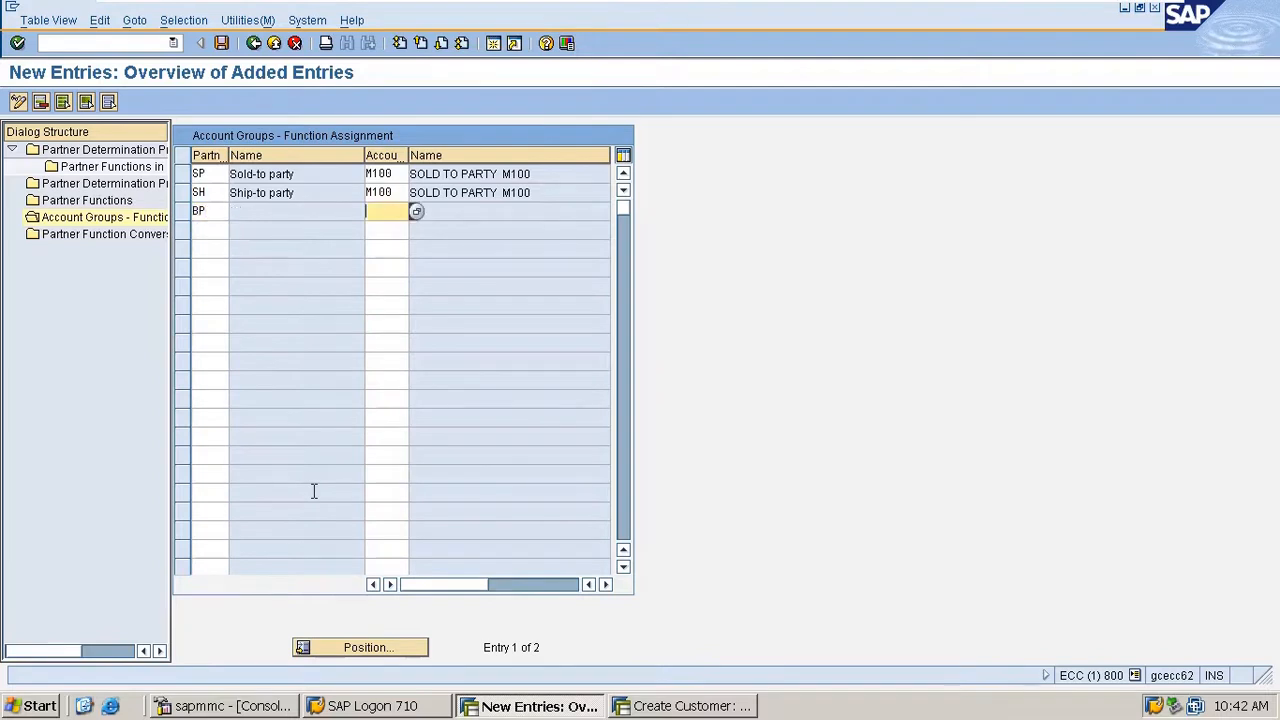
type("M100")
key("Return")
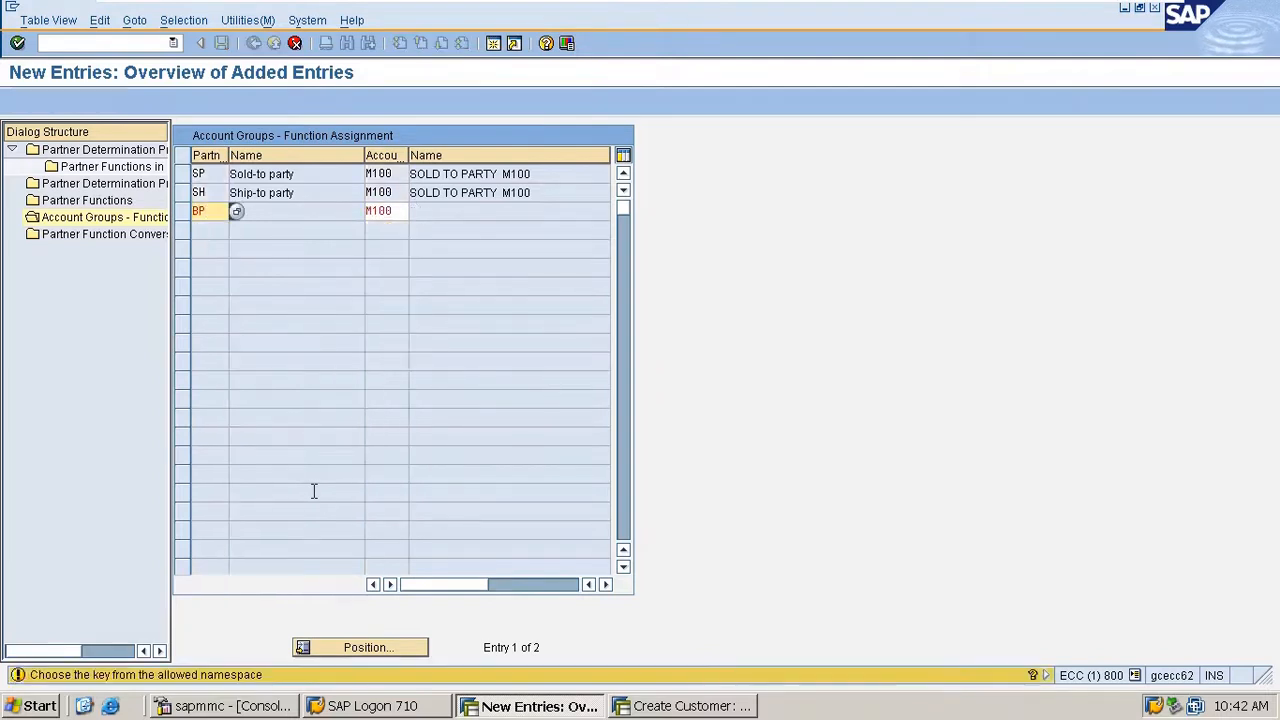
key("Return")
- Assign partner function PY (payer) to account group M100 and save the function assignments
type("PY")
key("Tab")
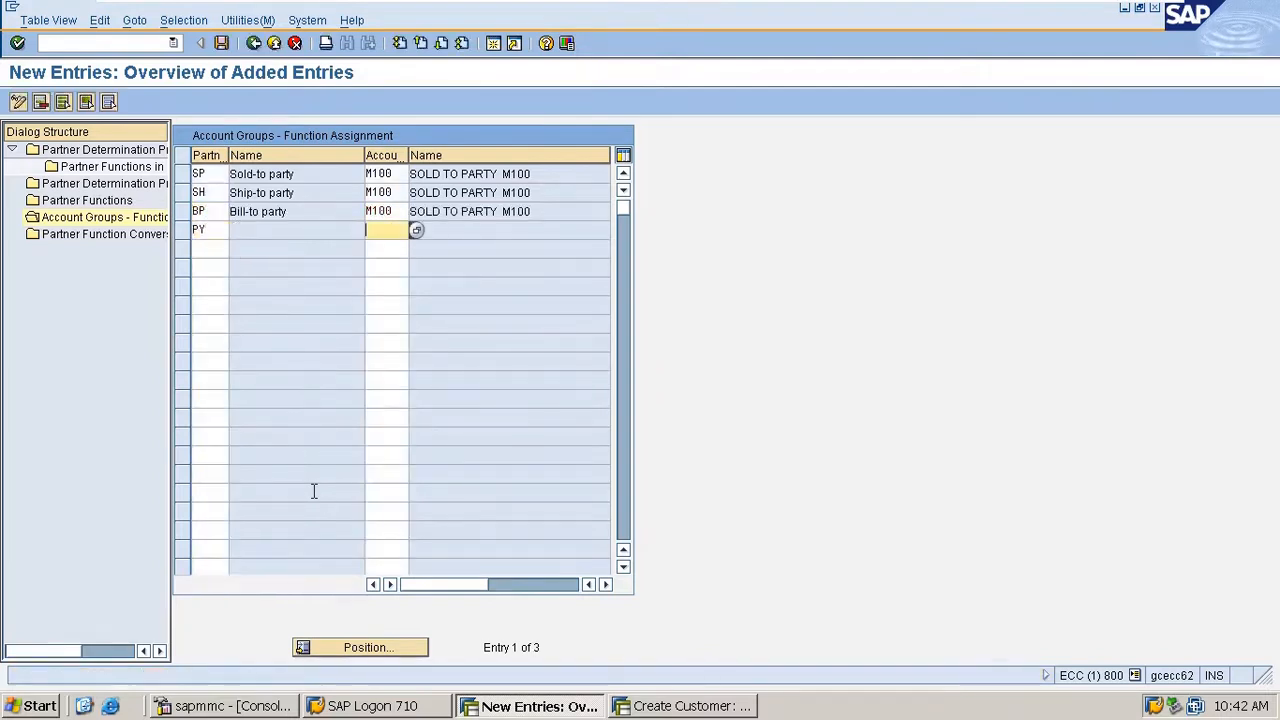
type("M100")
key("Return")
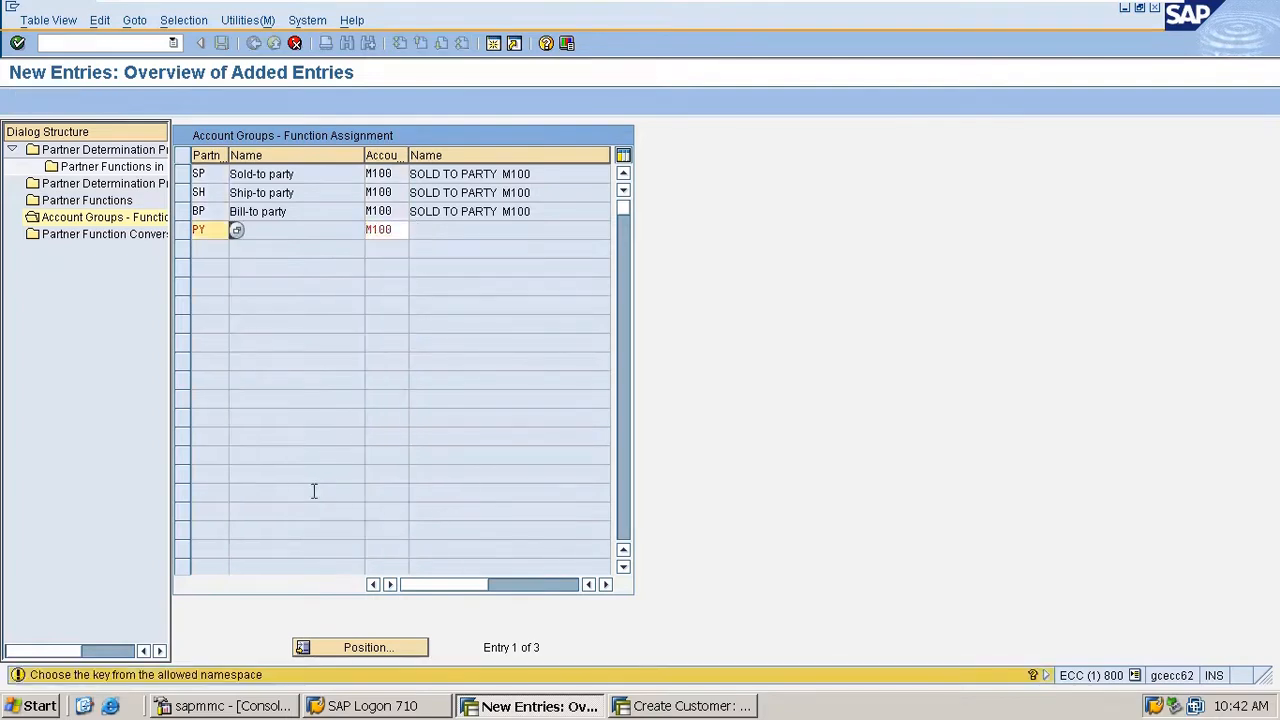
key("Return")
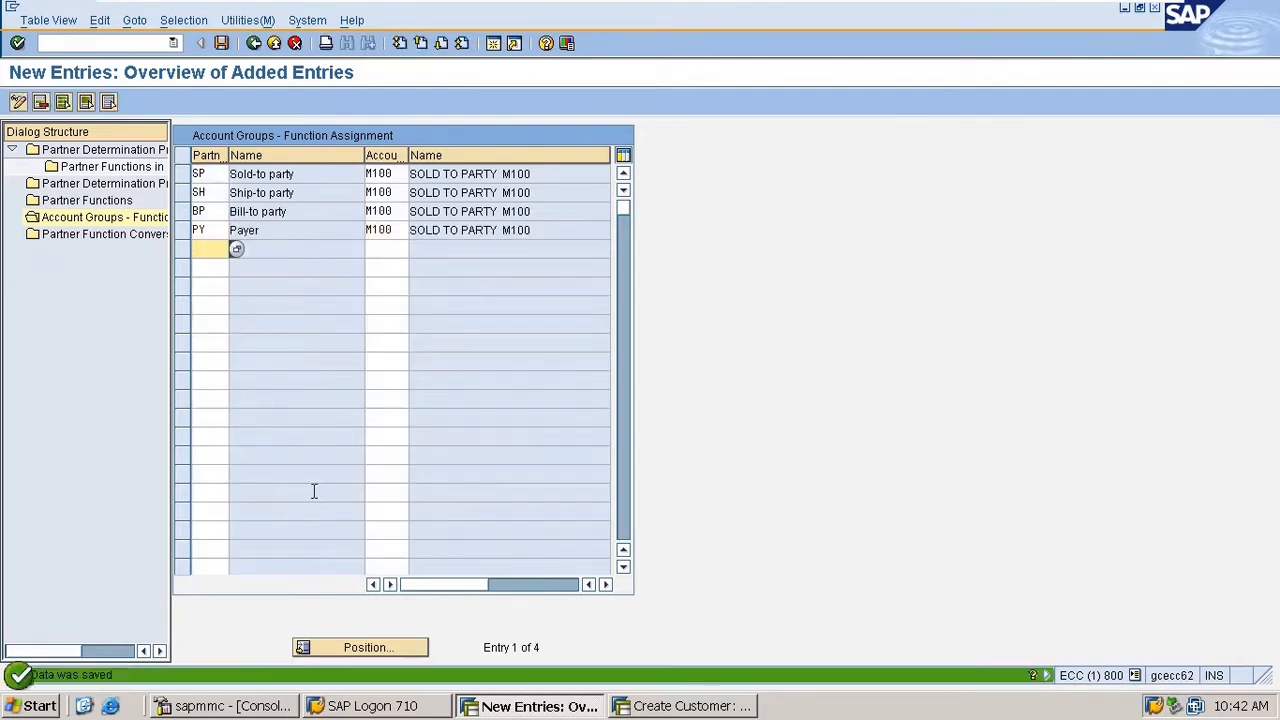
key("ctrl+s")
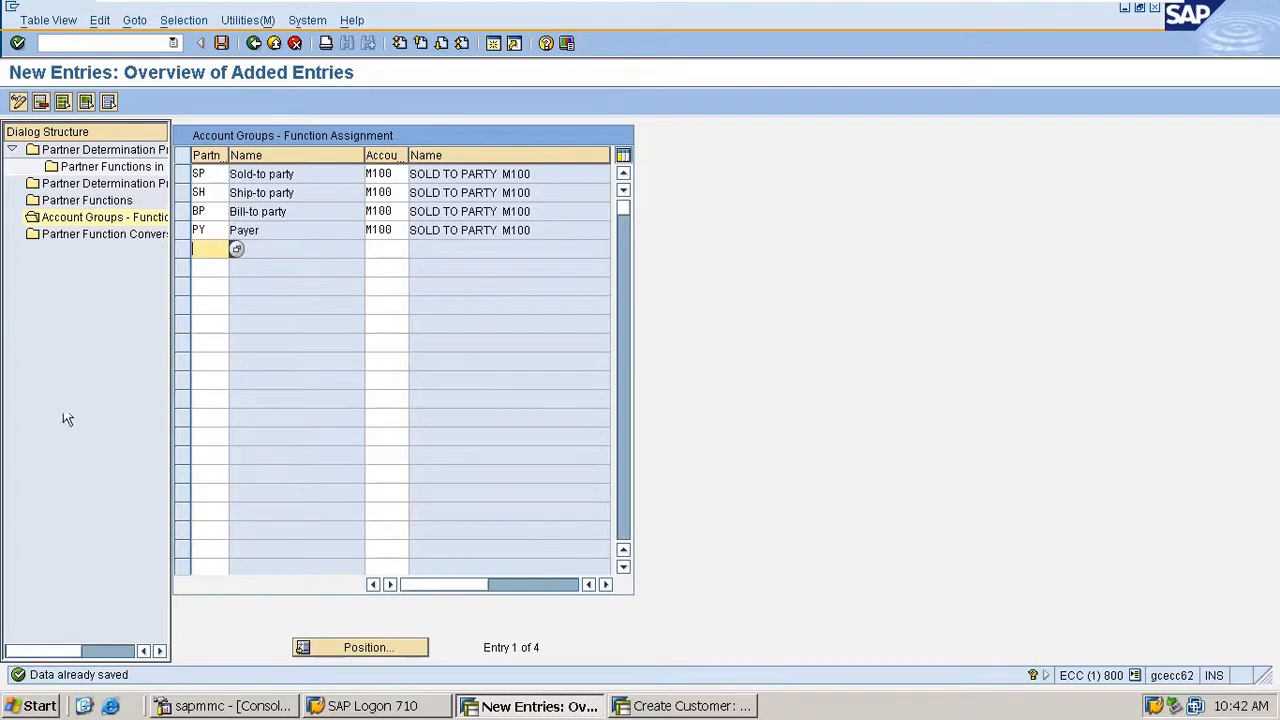
left_click(82, 235)
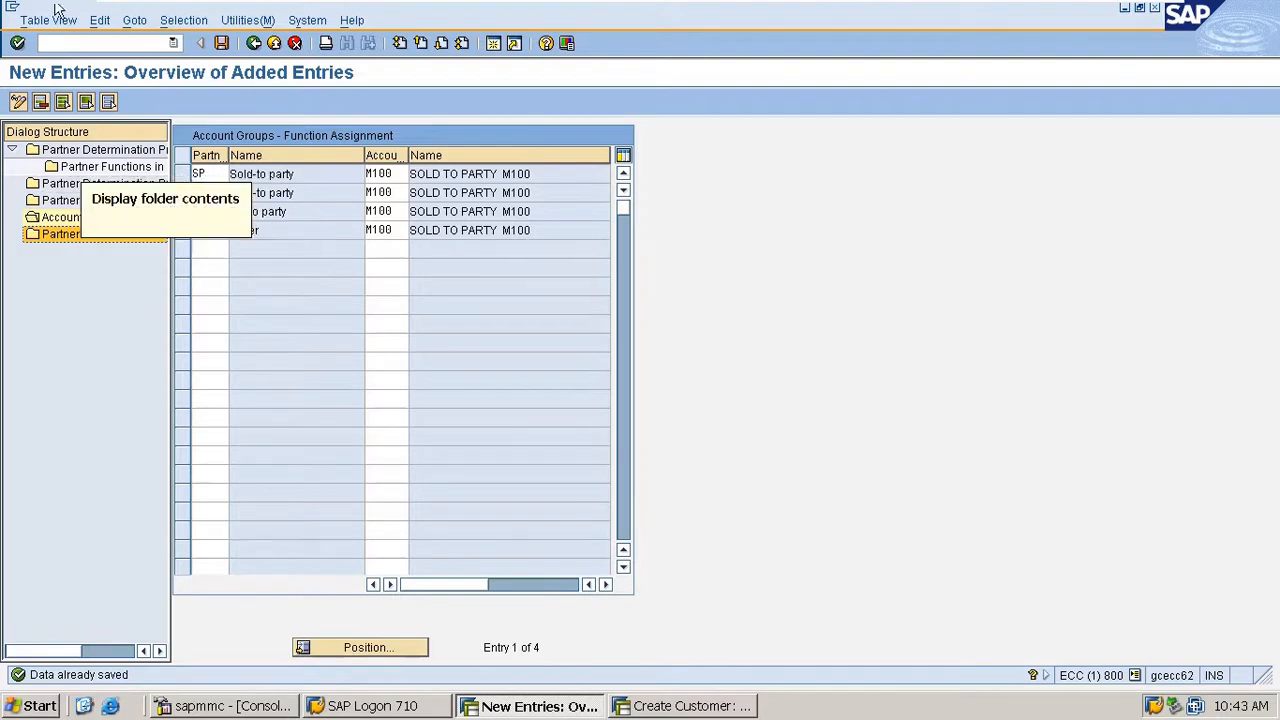
left_click(222, 44)
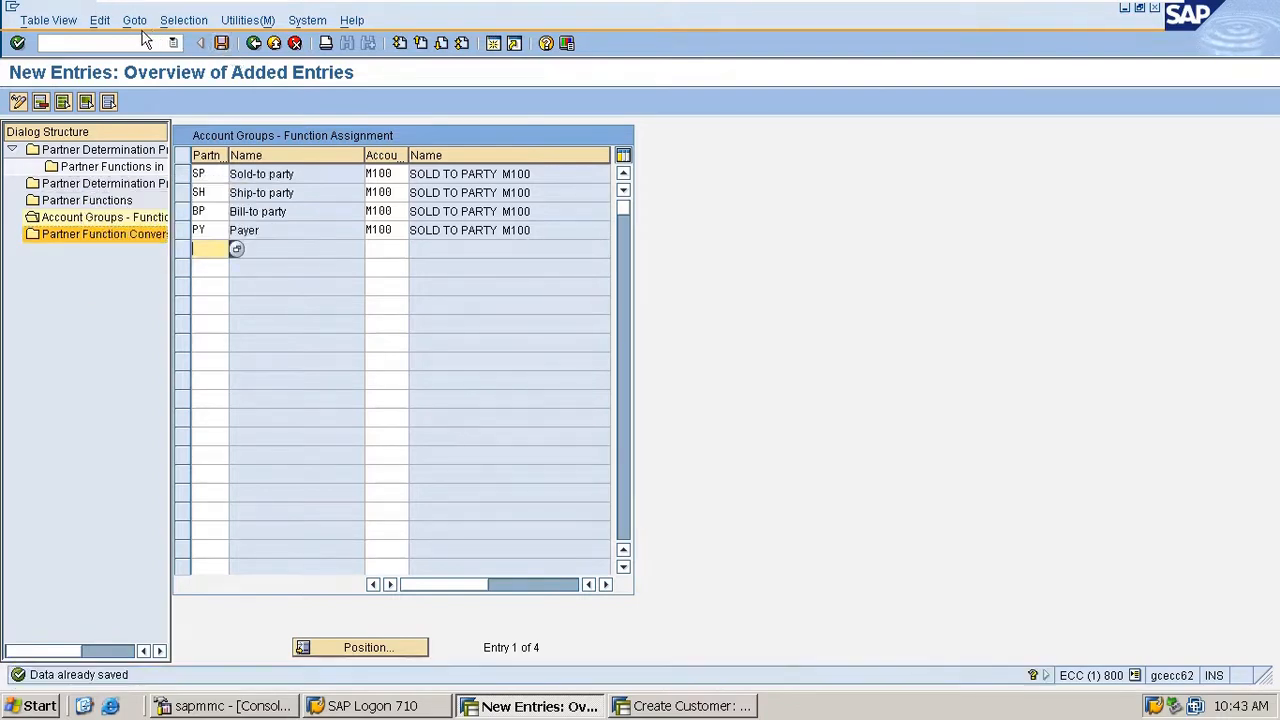
- Leave the function assignment and start customer creation with transaction code /nxd01
left_click(44, 44)
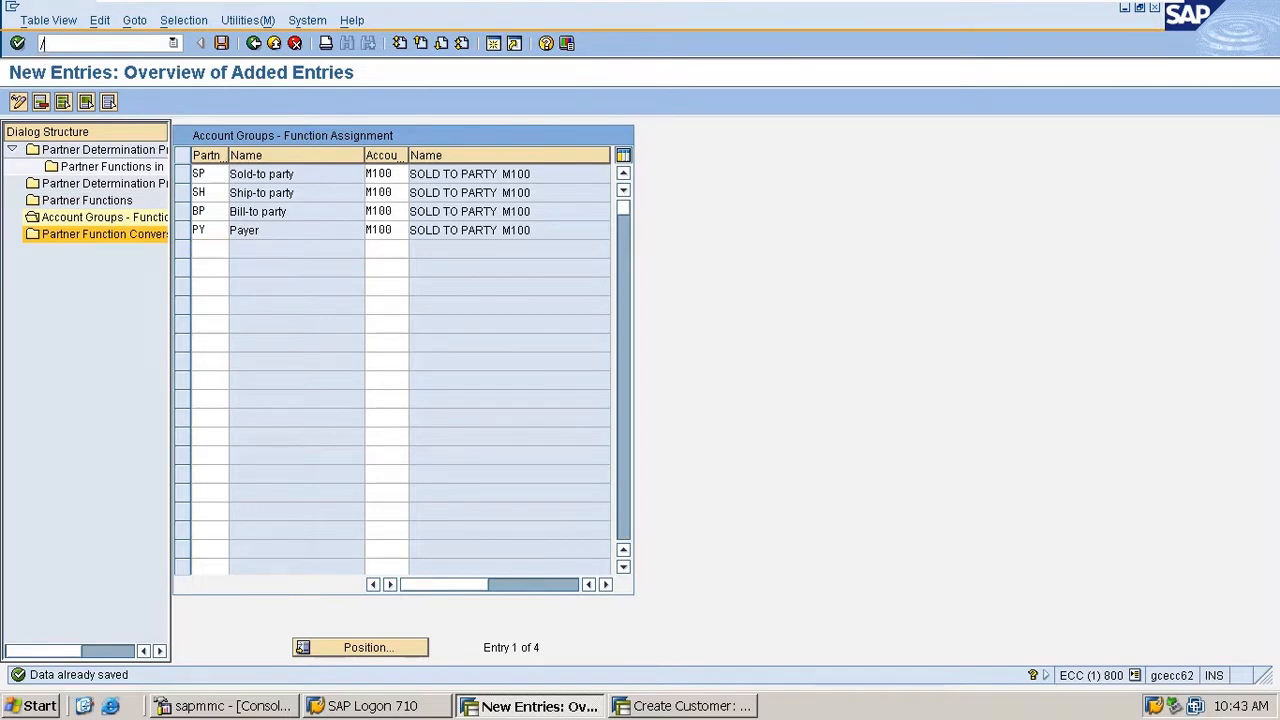
type("/nxd01")
key("Return")
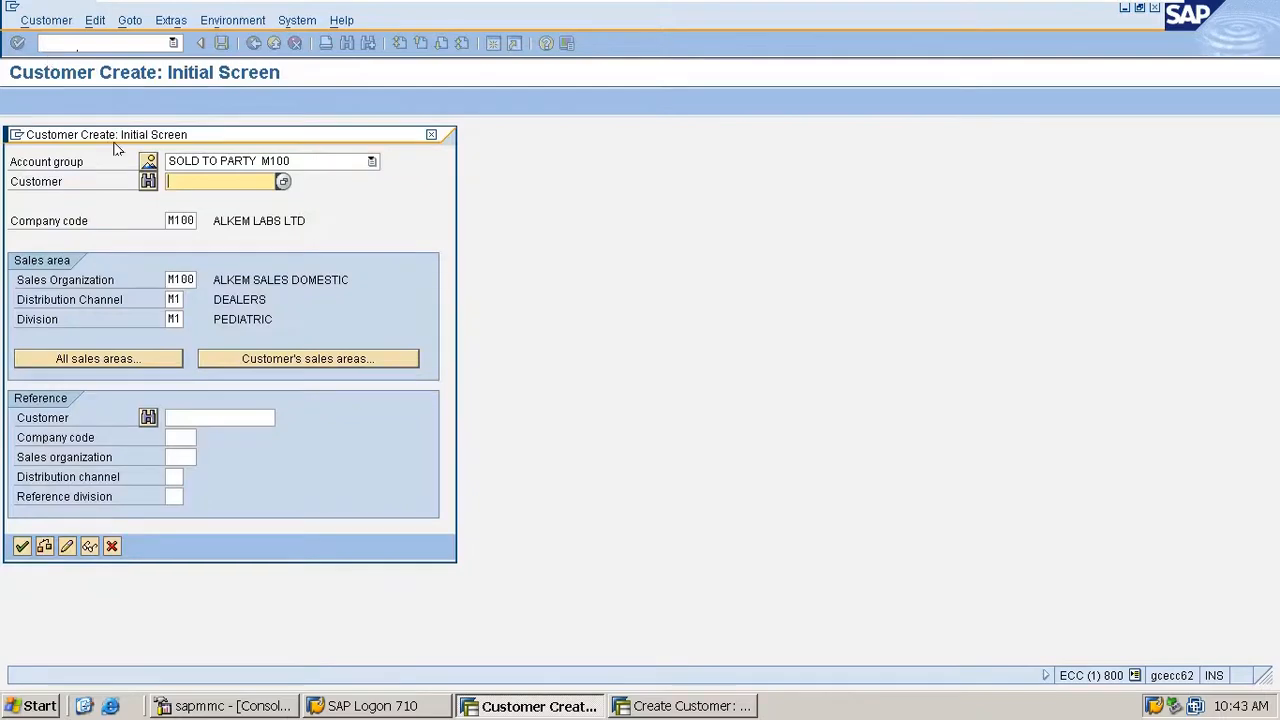
- Choose account group M100 (SOLD TO PARTY M100) from the account groups and number ranges, and continue to the customer's general data
left_click(168, 161)
key("F4")
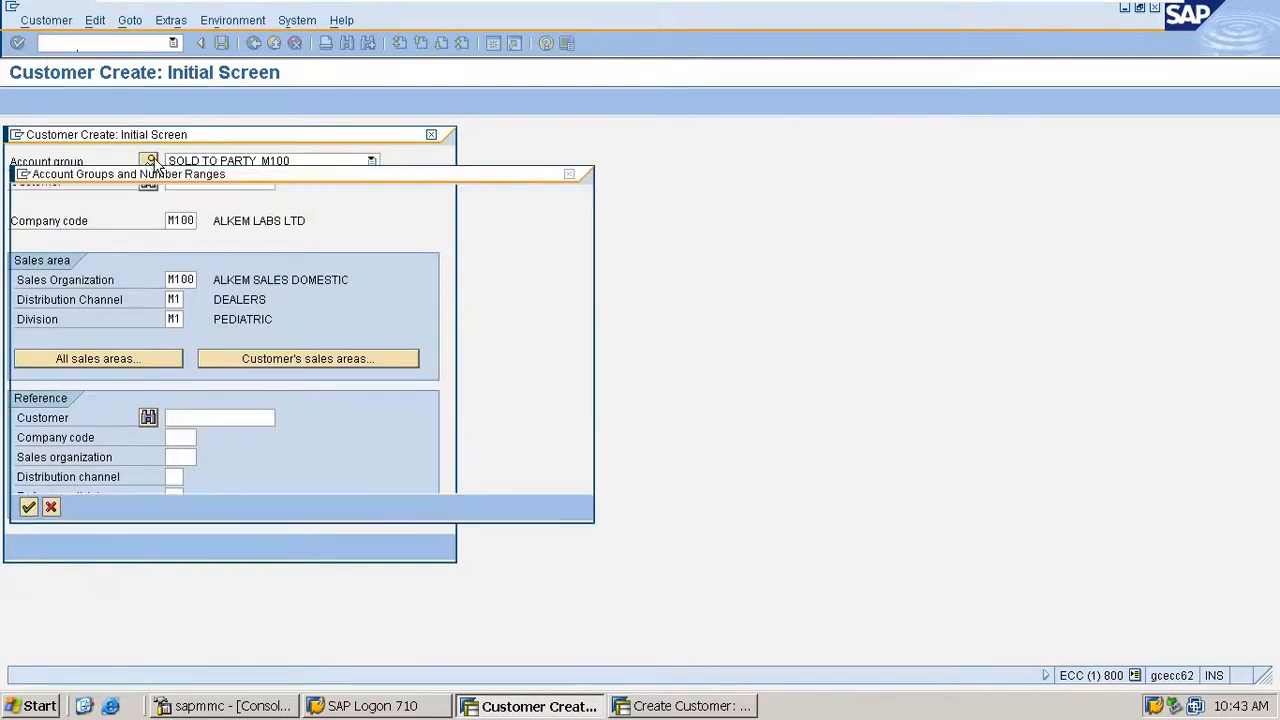
scroll(63, 357, "down", 20)
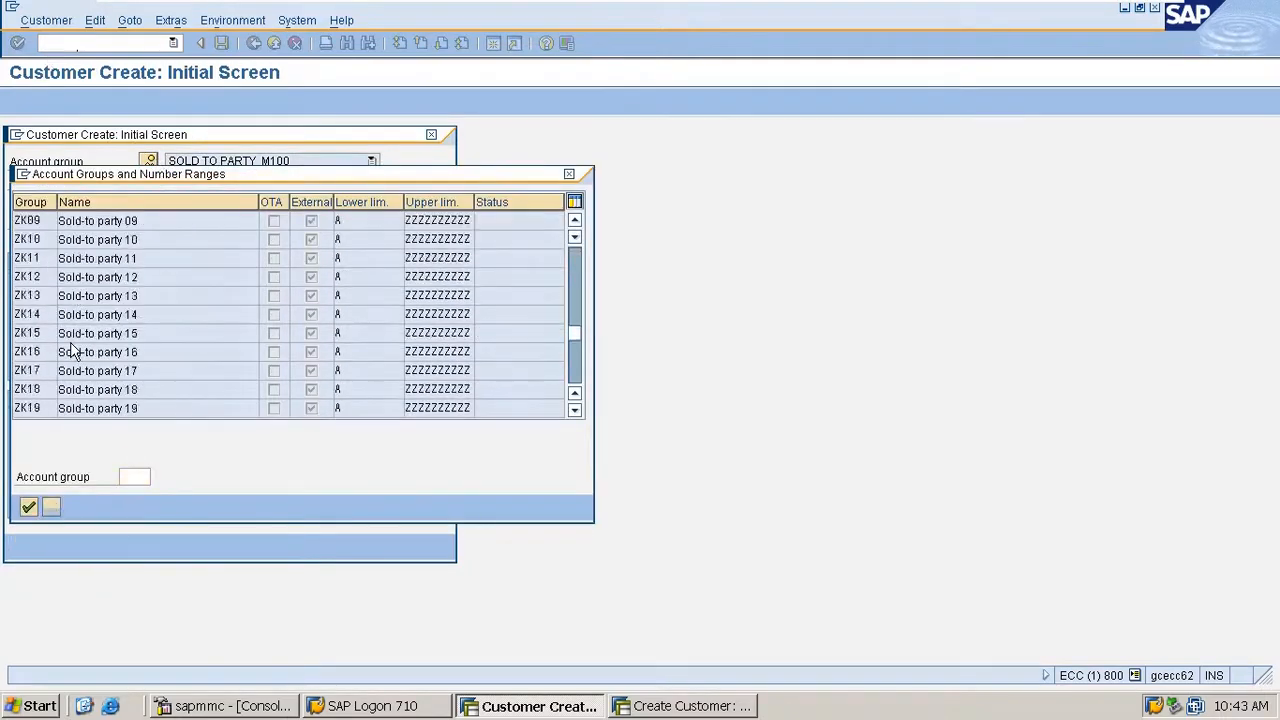
scroll(80, 342, "up", 20)
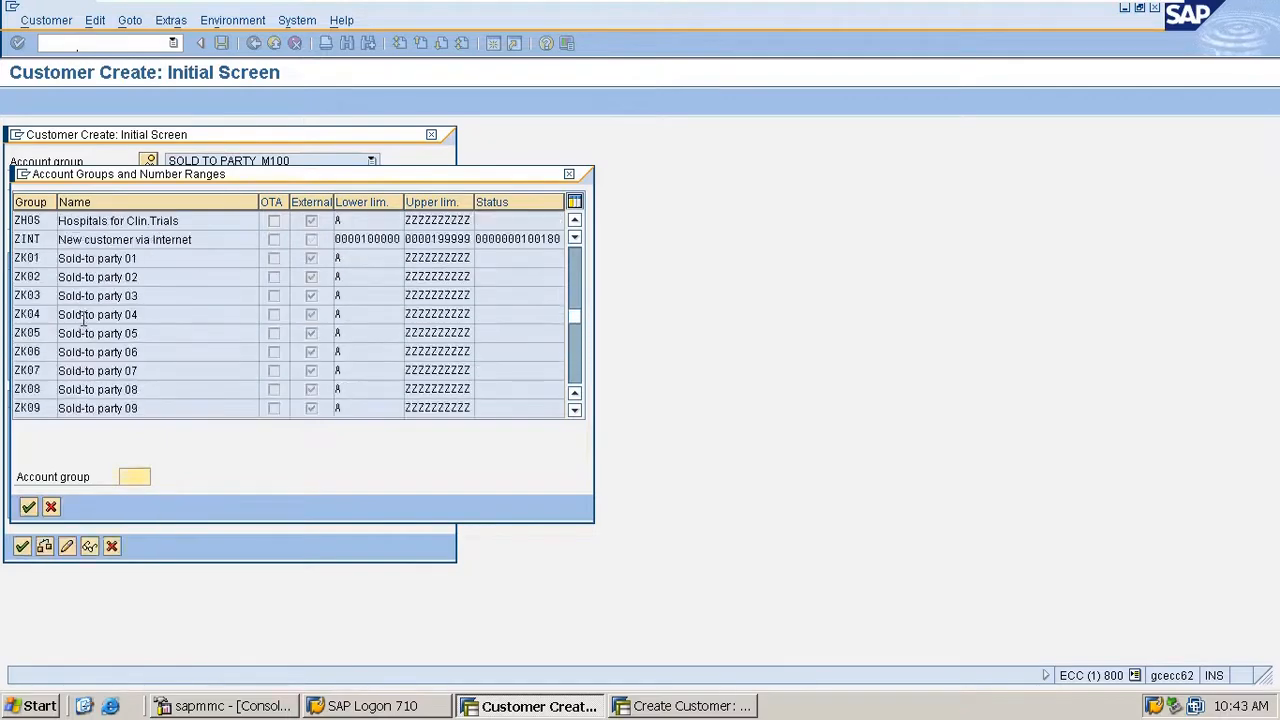
scroll(84, 316, "down", 2)
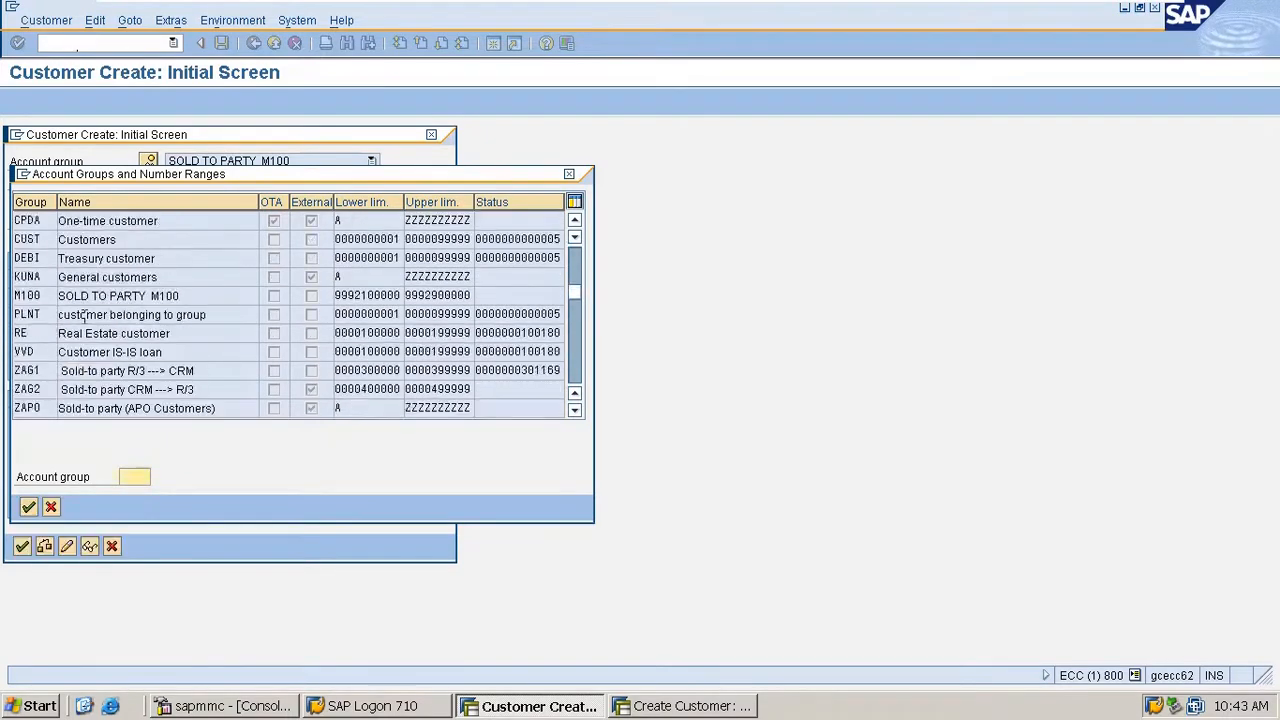
left_click(45, 295)
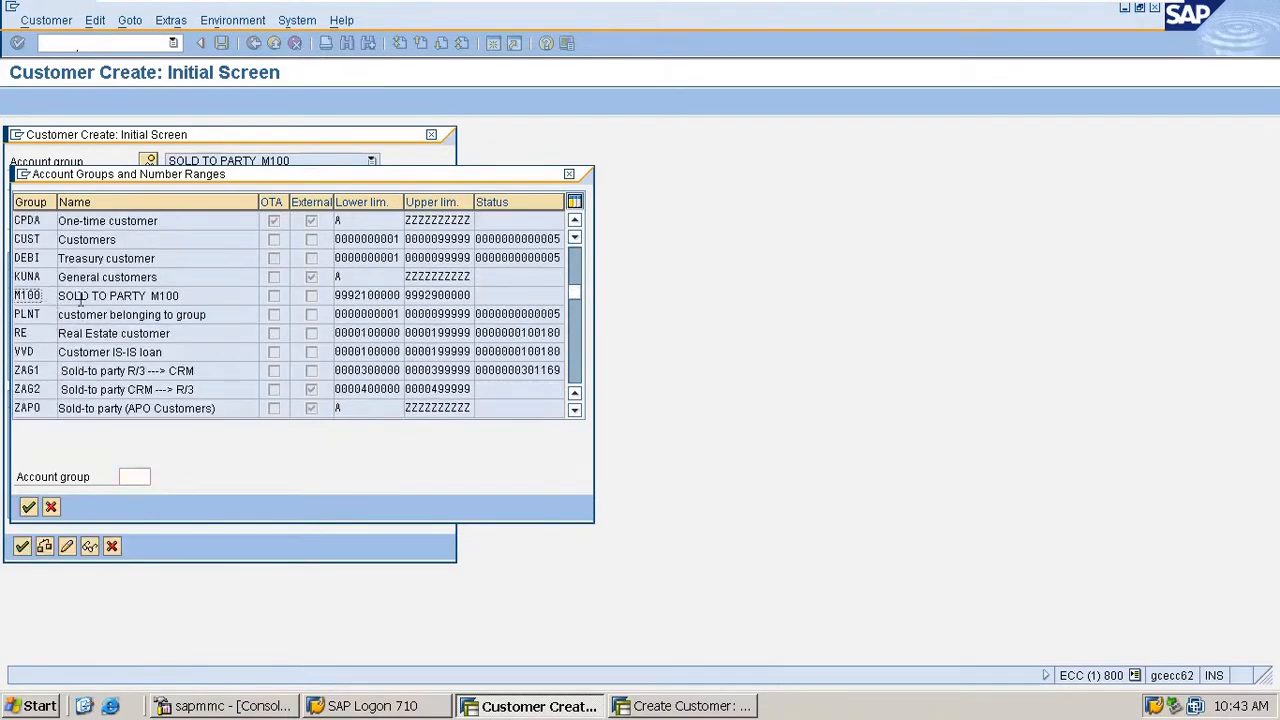
double_click(84, 296)
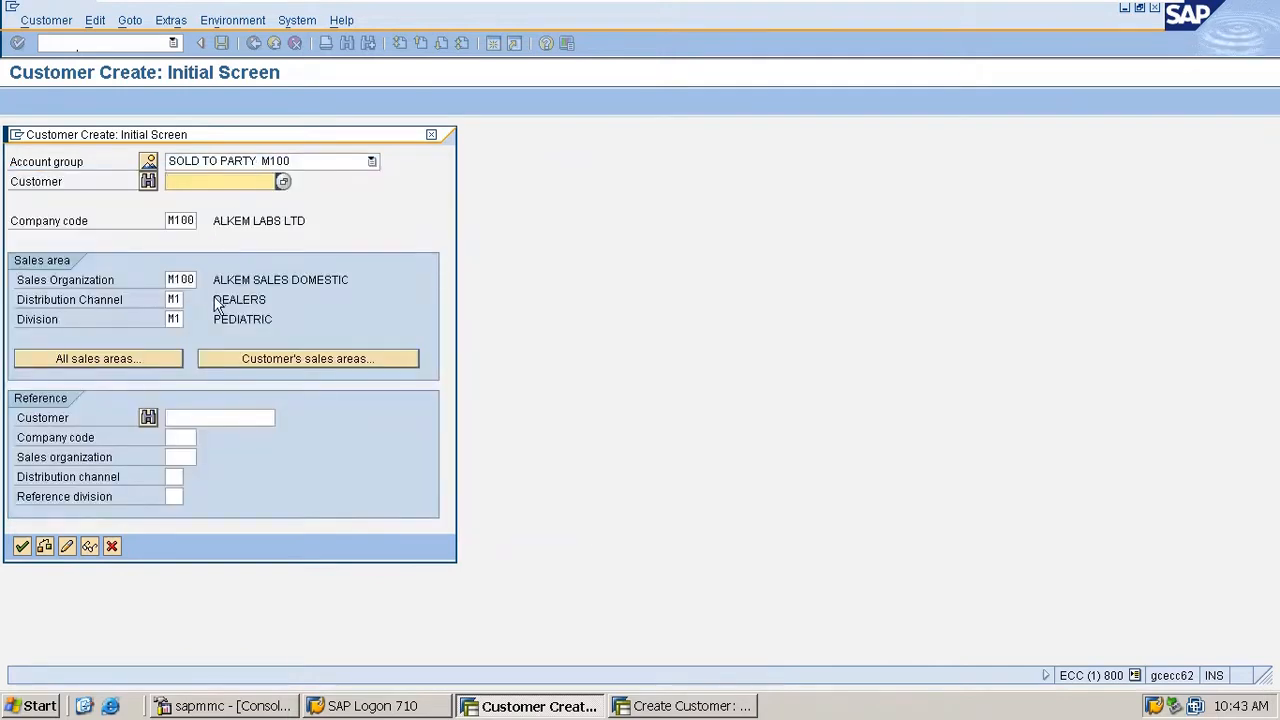
key("Return")
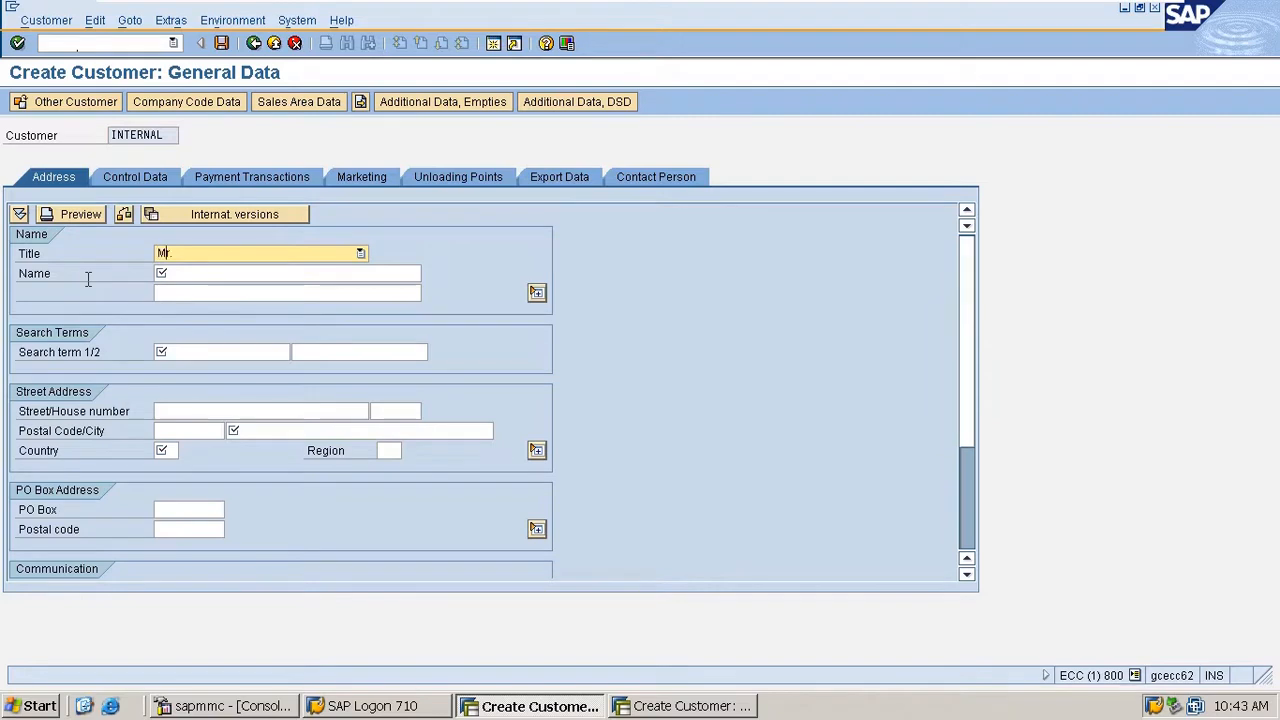
- Enter CUST as the customer's name, with cus-2 and SHIPPING as the two search terms
key("Tab")
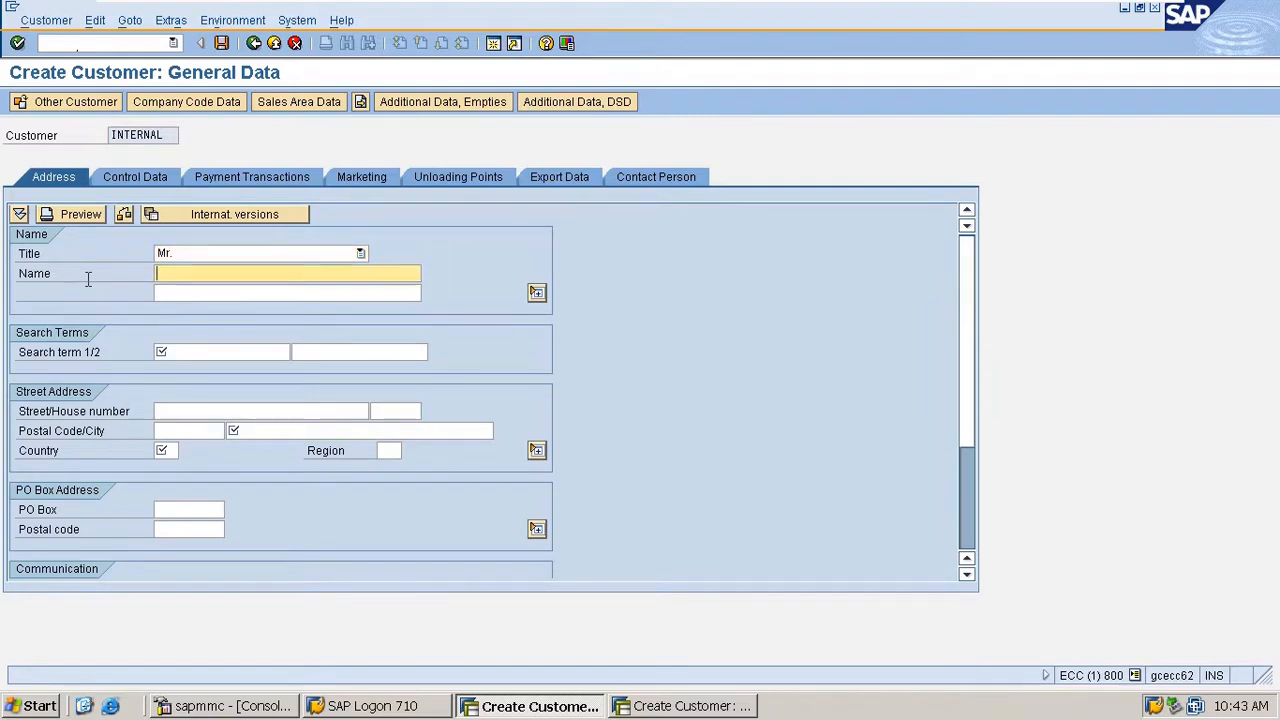
type("CUST")
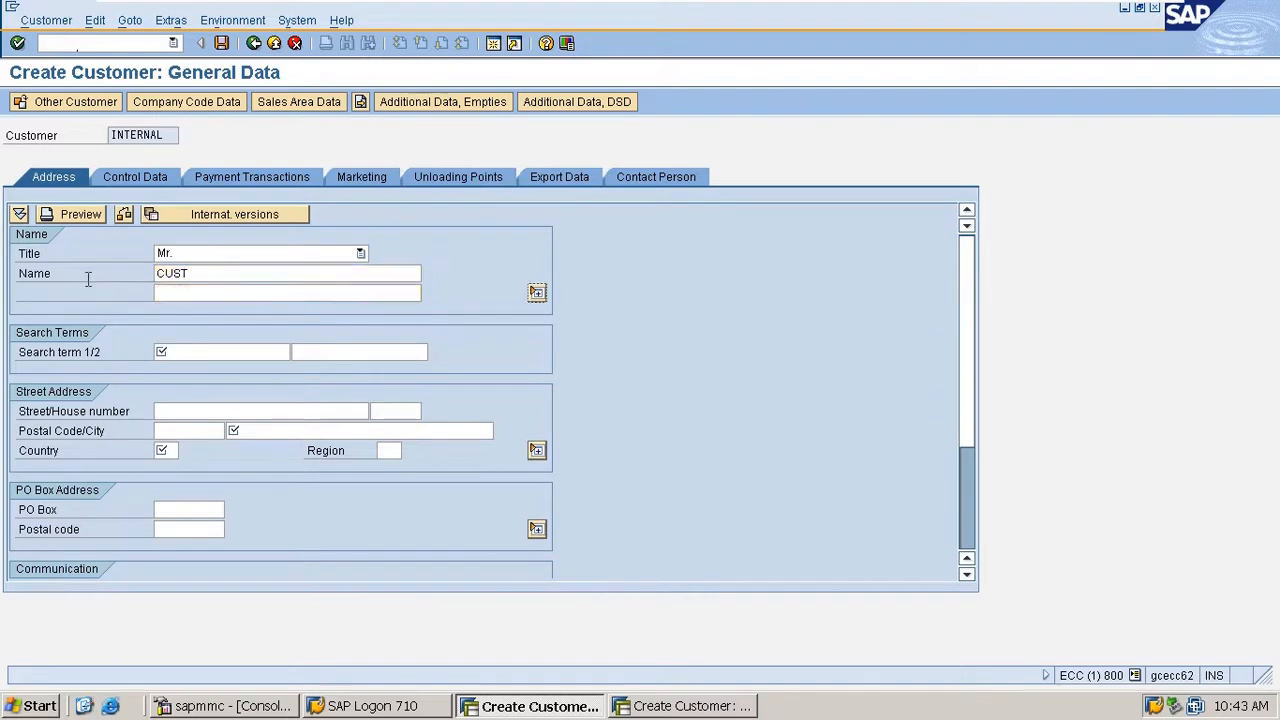
key("Tab")
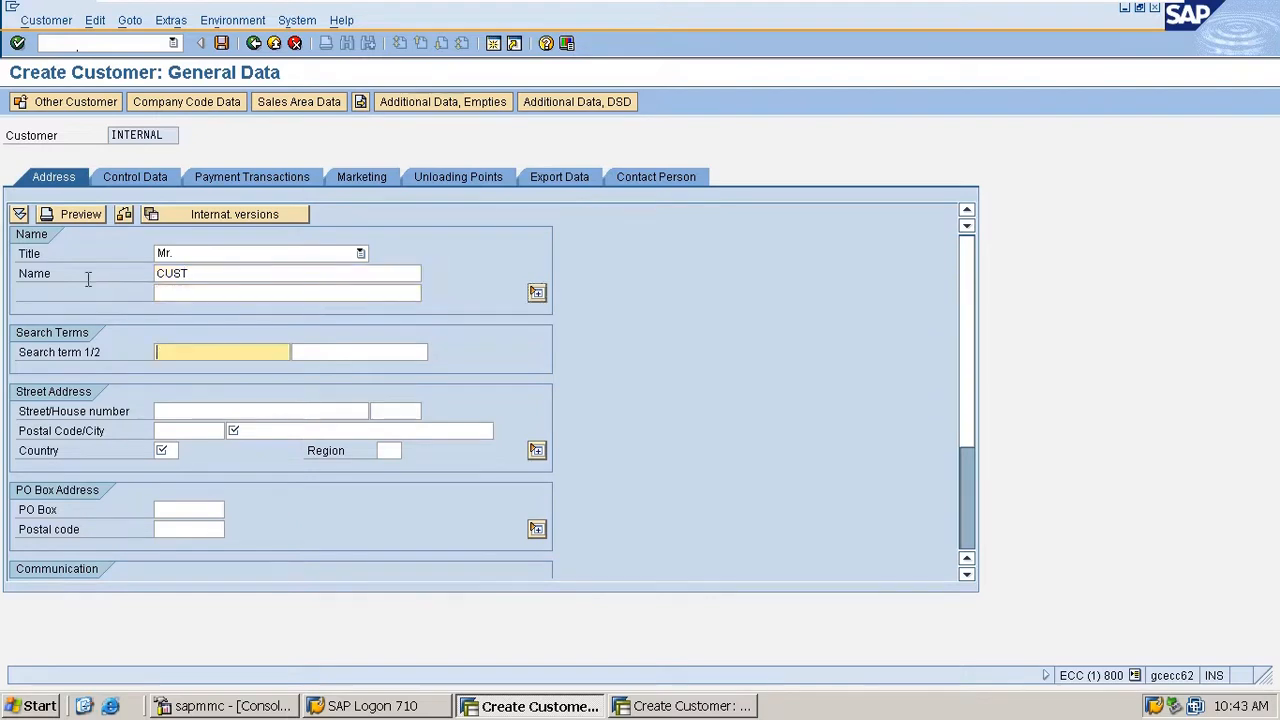
key("Down")
key("Down")
key("Tab")
key("Down")
key("Down")
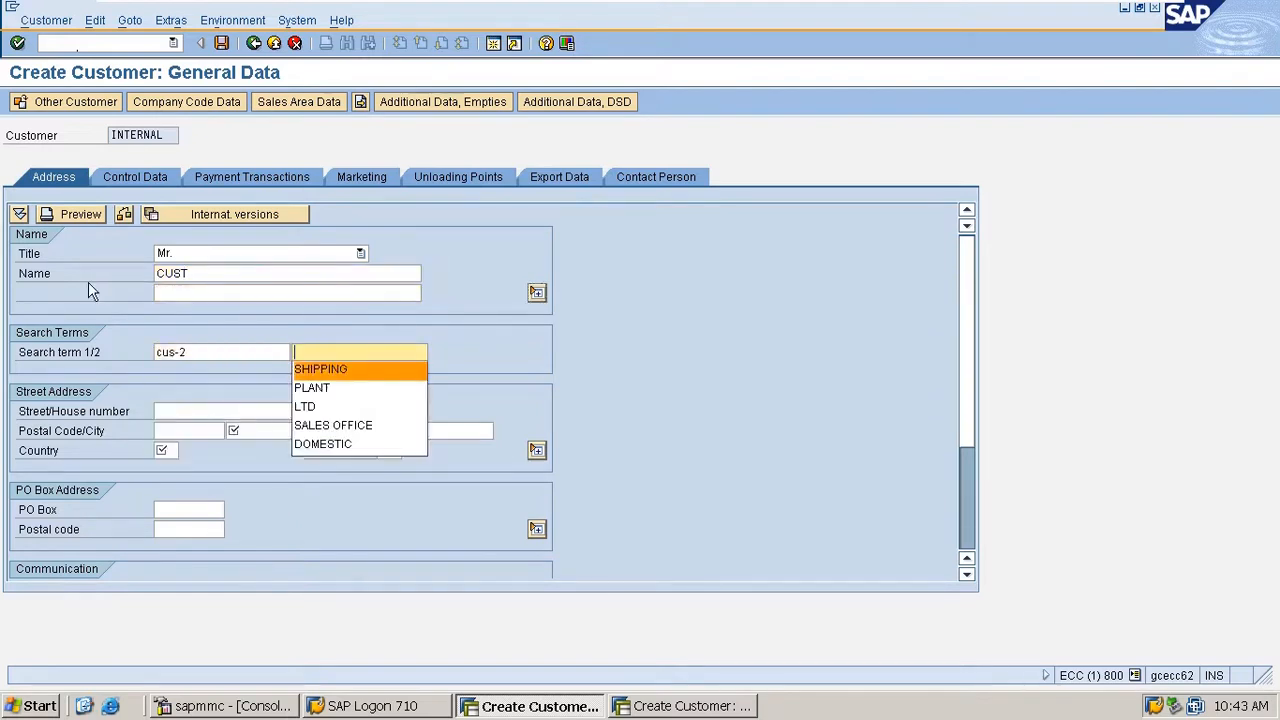
key("Tab")
key("Tab")
key("Tab")
key("Tab")
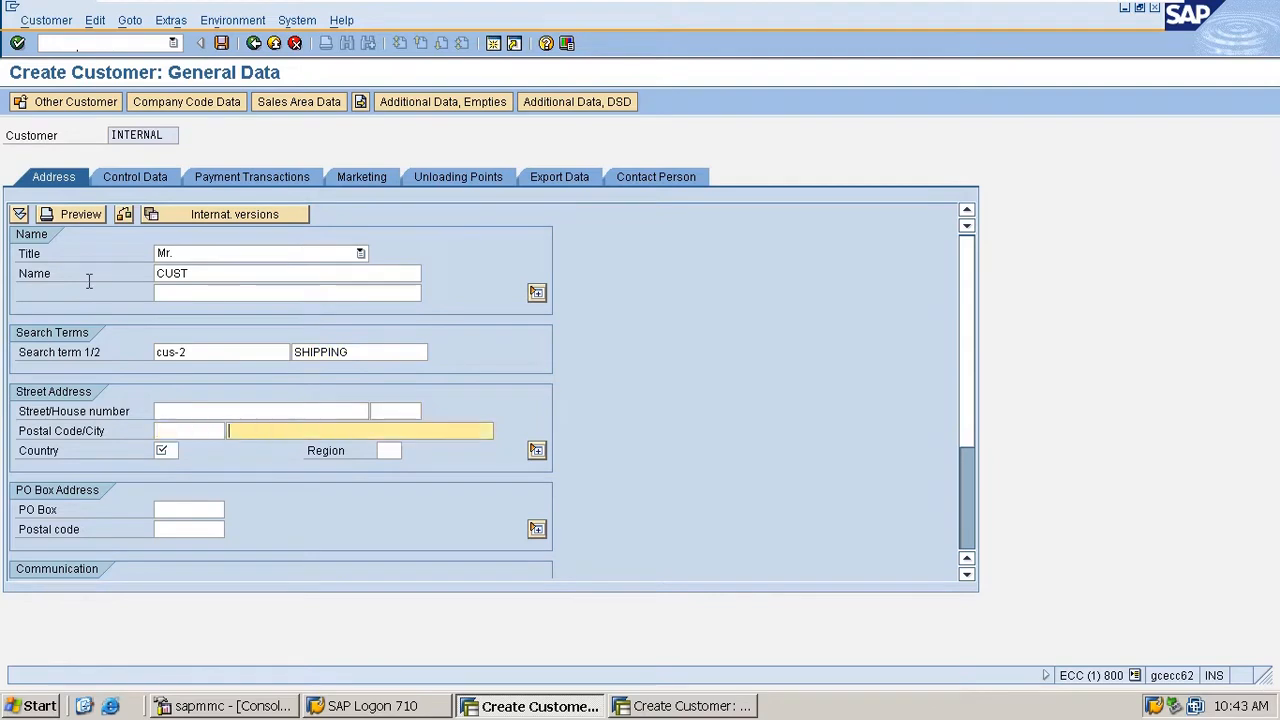
- Complete the street address with city hh, country IN and region 01, and confirm the general data
key("Down")
key("Down")
key("Return")
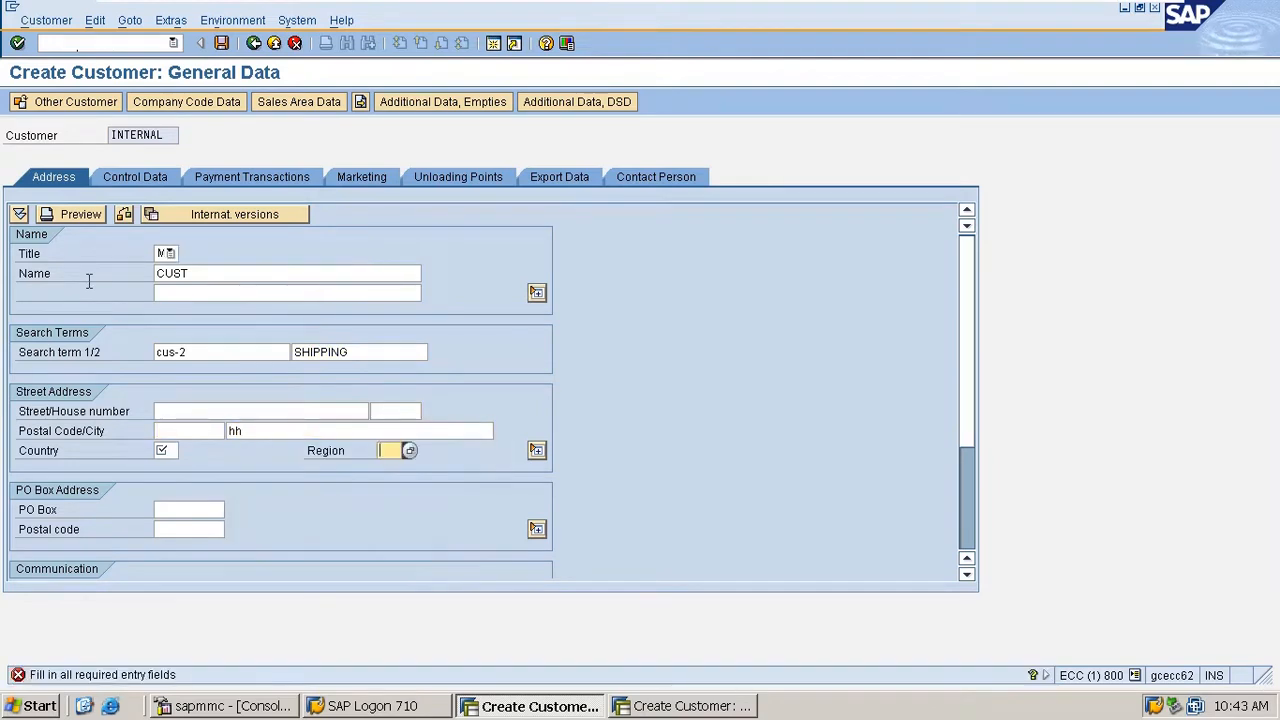
key("Return")
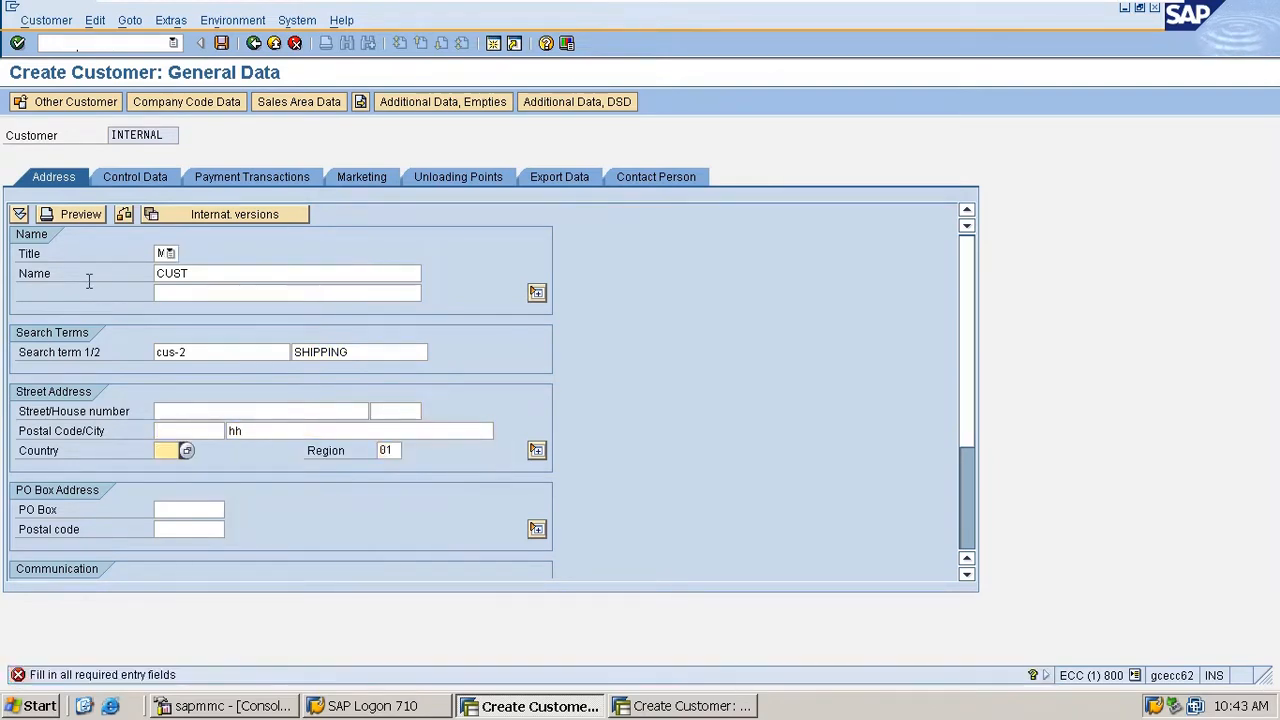
key("Down")
key("Down")
key("Return")
key("Return")
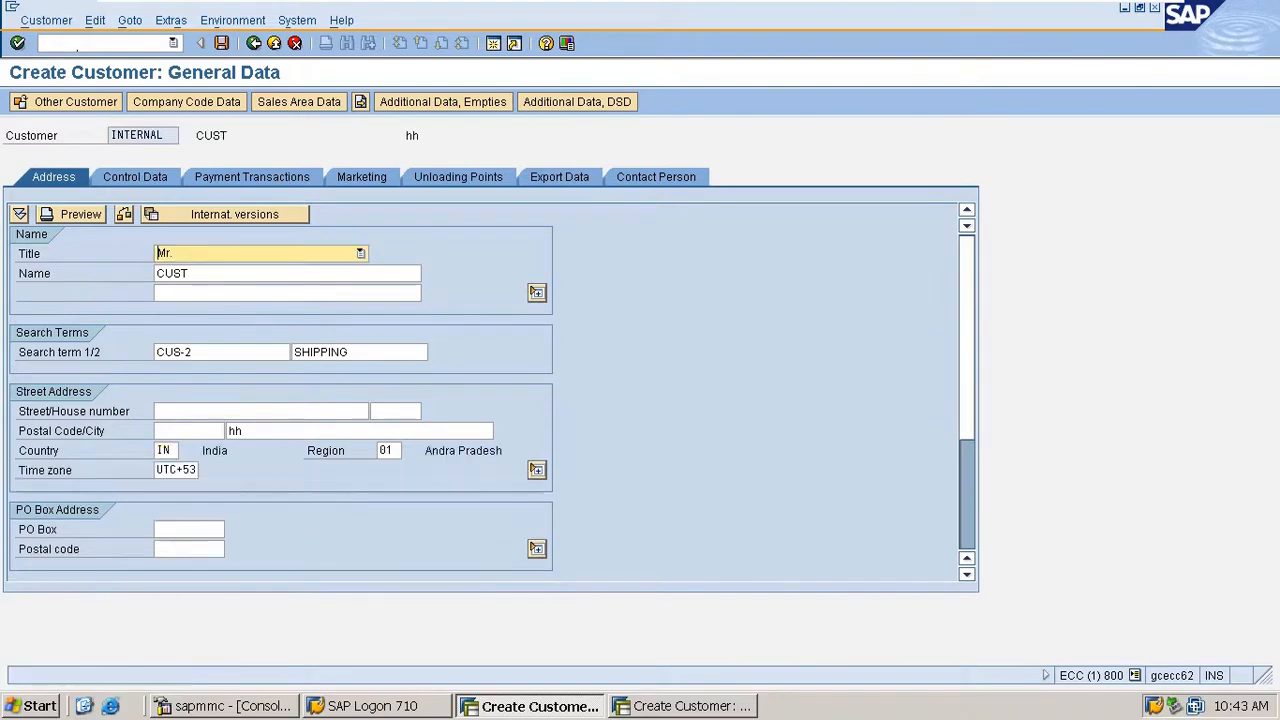
- Check which partner functions are proposed in the new customer's sales area data
left_click(299, 101)
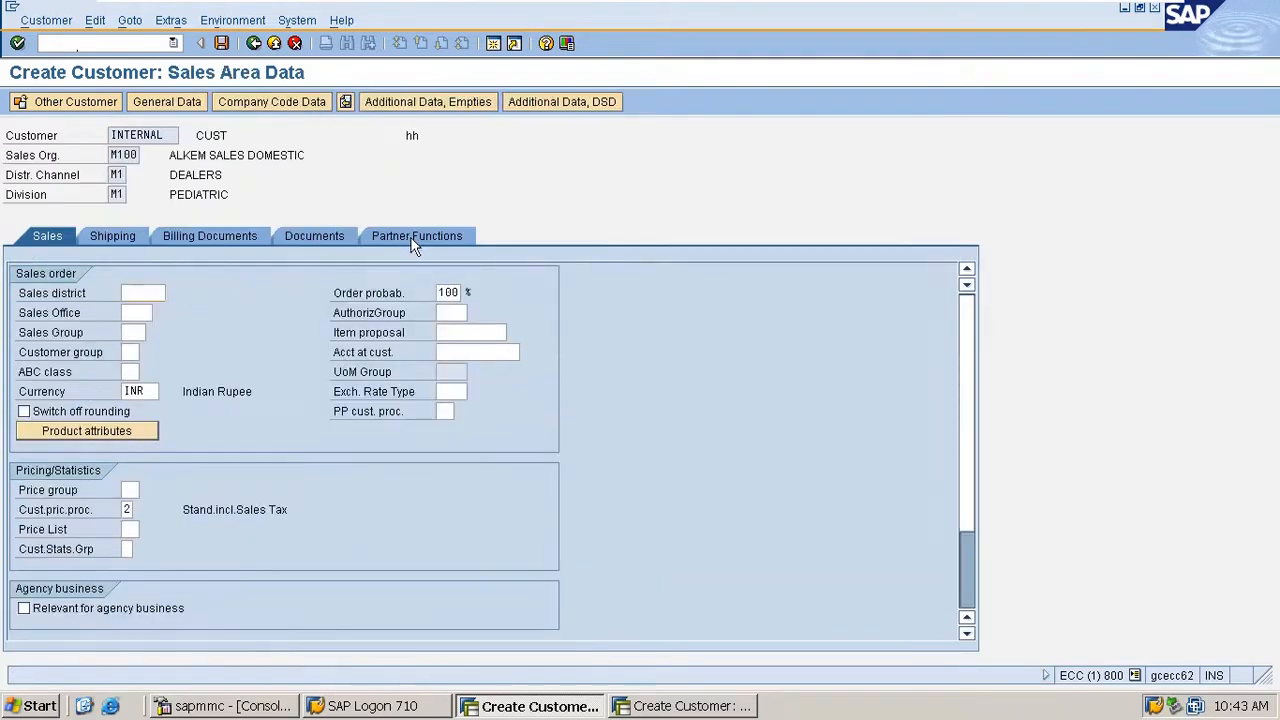
left_click(410, 236)
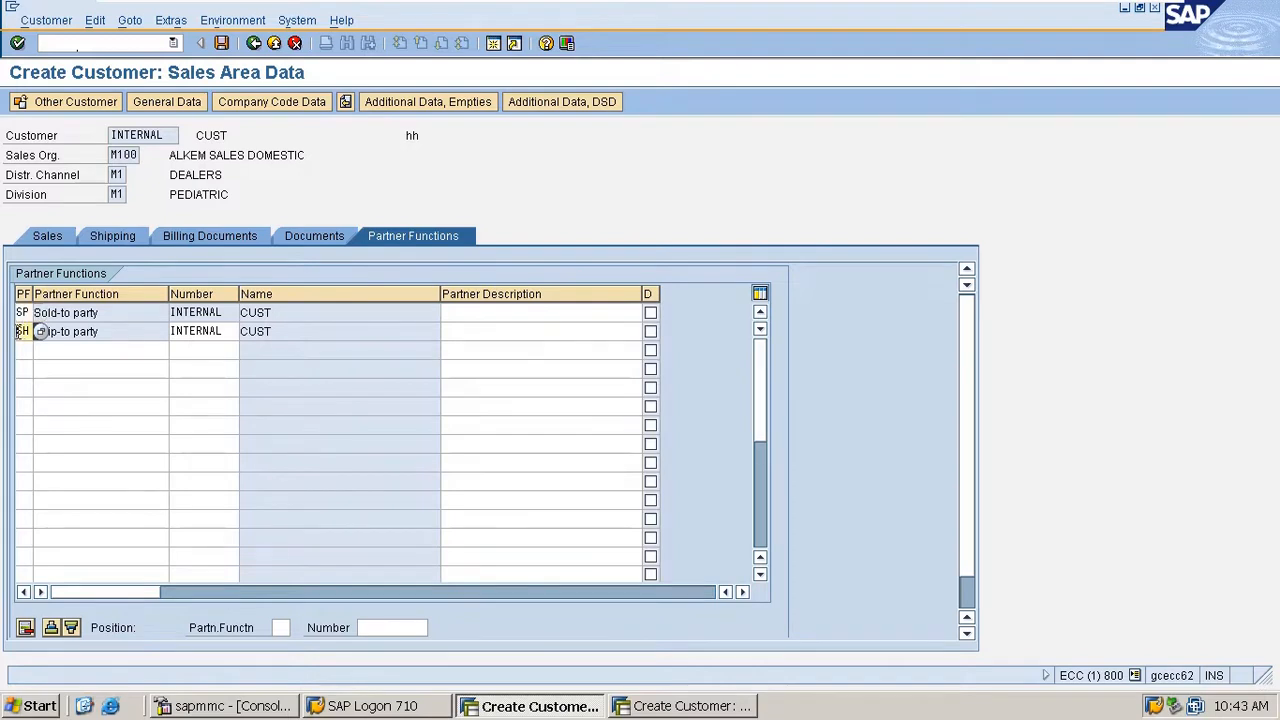
double_click(22, 331)
left_click_drag(230, 312, 168, 312)
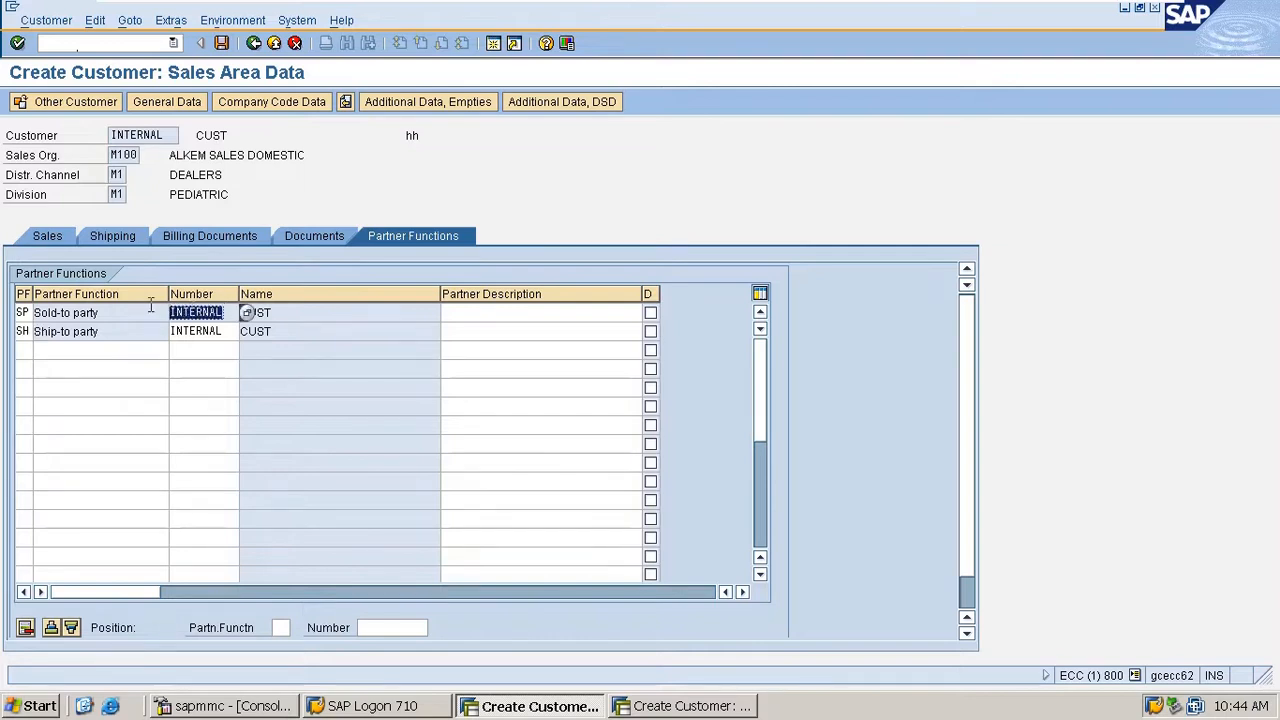
left_click(222, 313)
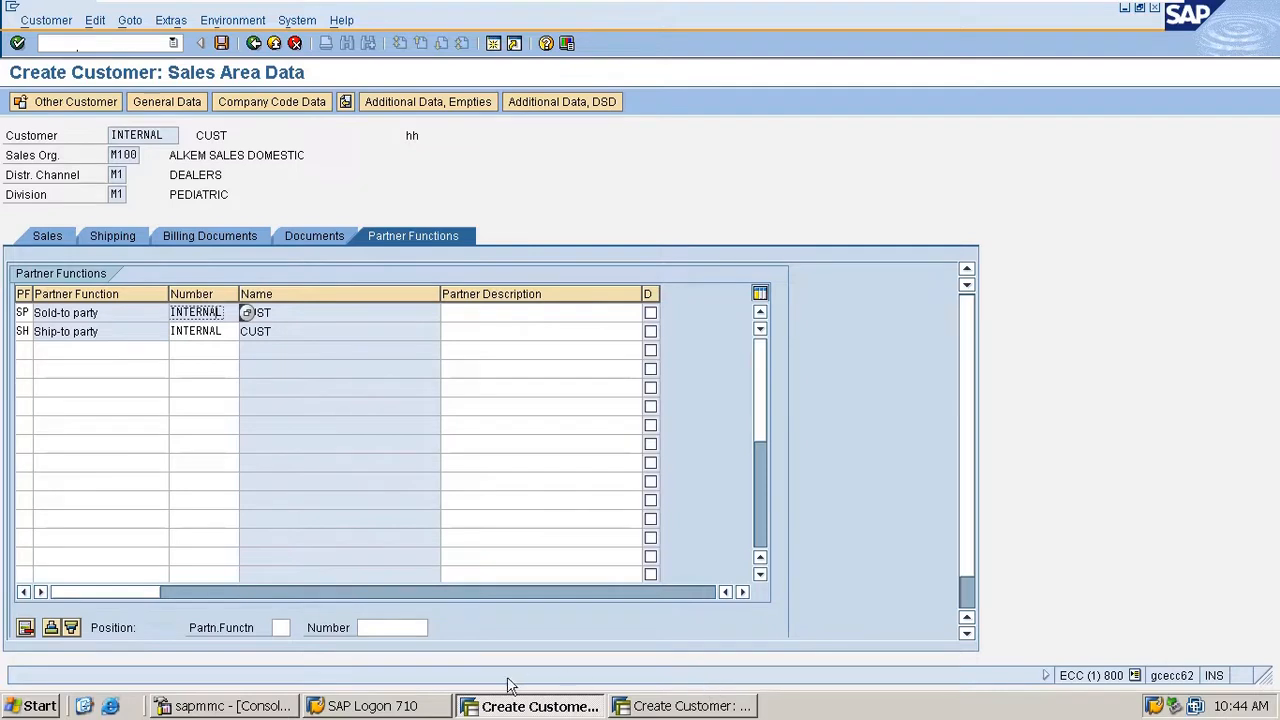
- Switch to the second SAP session and open partner determination maintenance with transaction code /nvopa
left_click(745, 707)
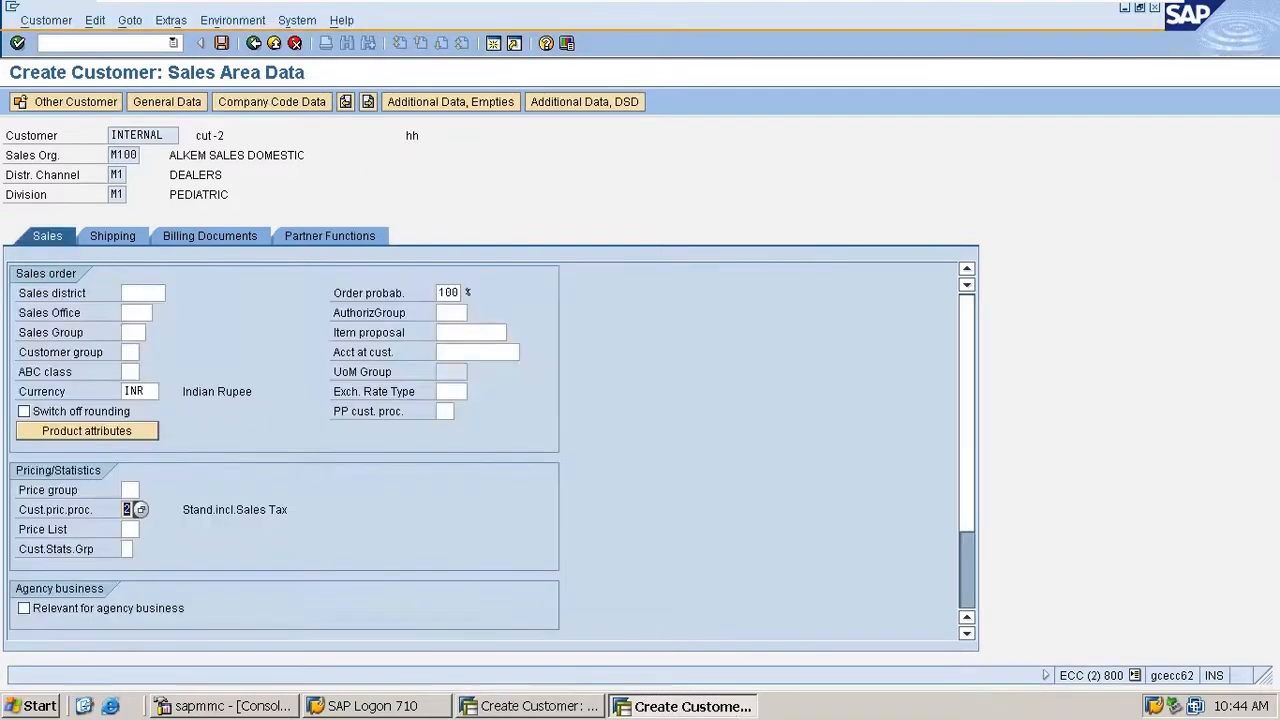
left_click(74, 49)
type("/nvop")
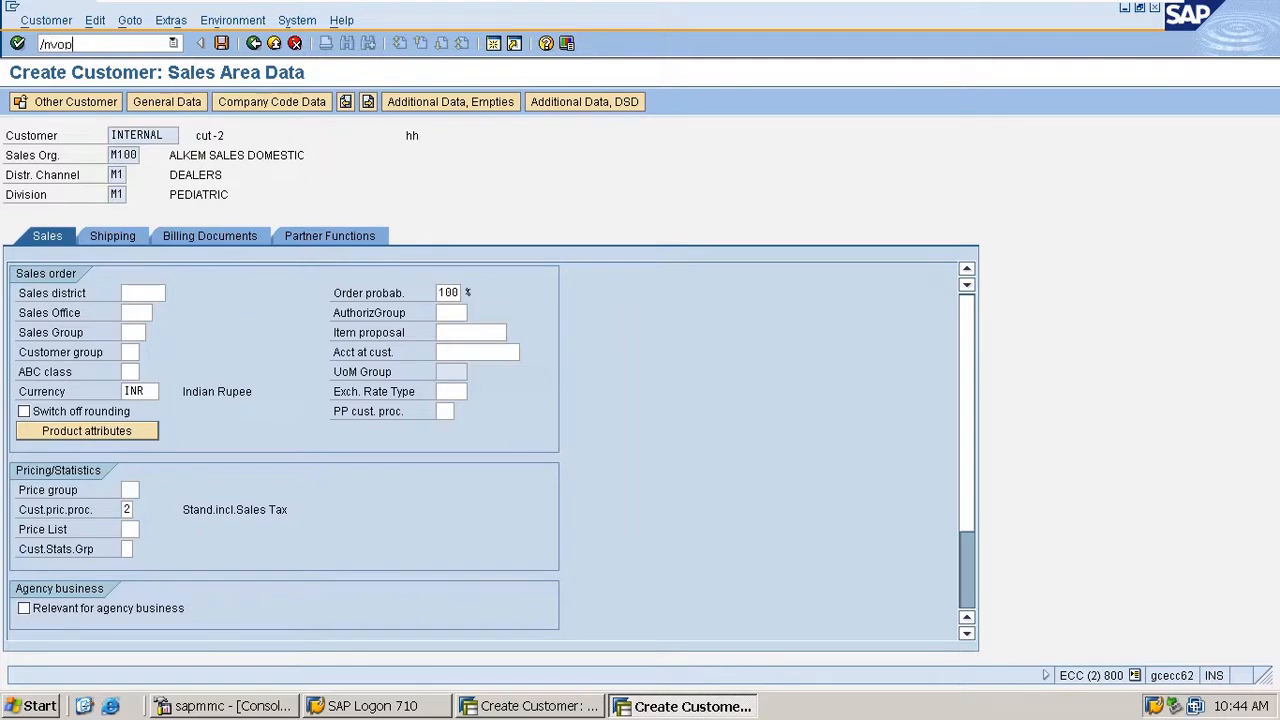
type("an")
key("Return")
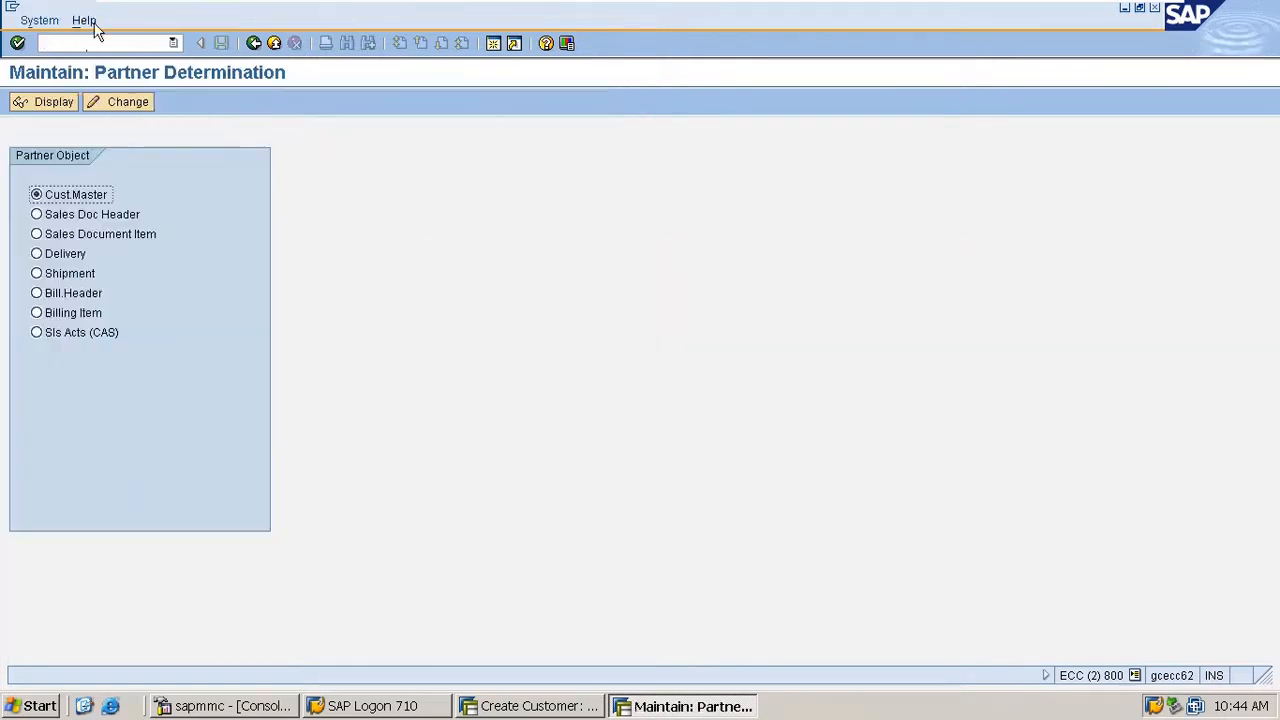
- Open customer master partner determination for changes and display the partner functions assigned to procedure MAG
left_click(130, 102)
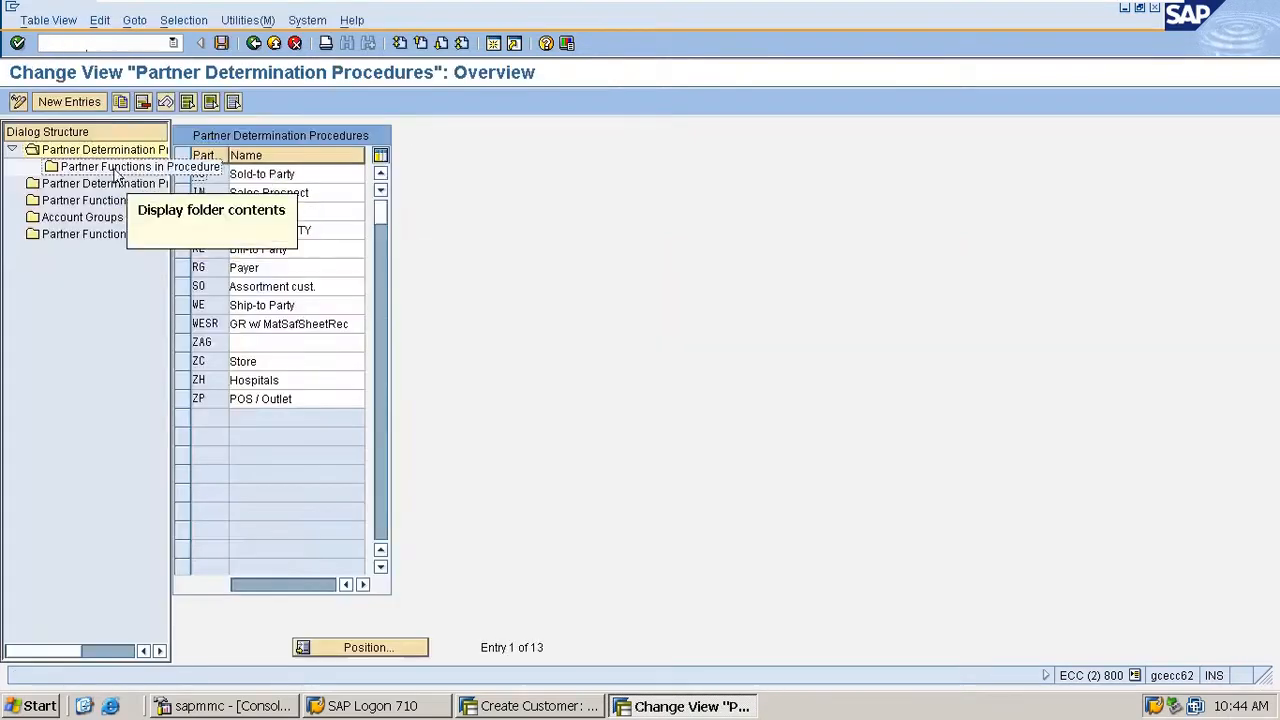
left_click(121, 167)
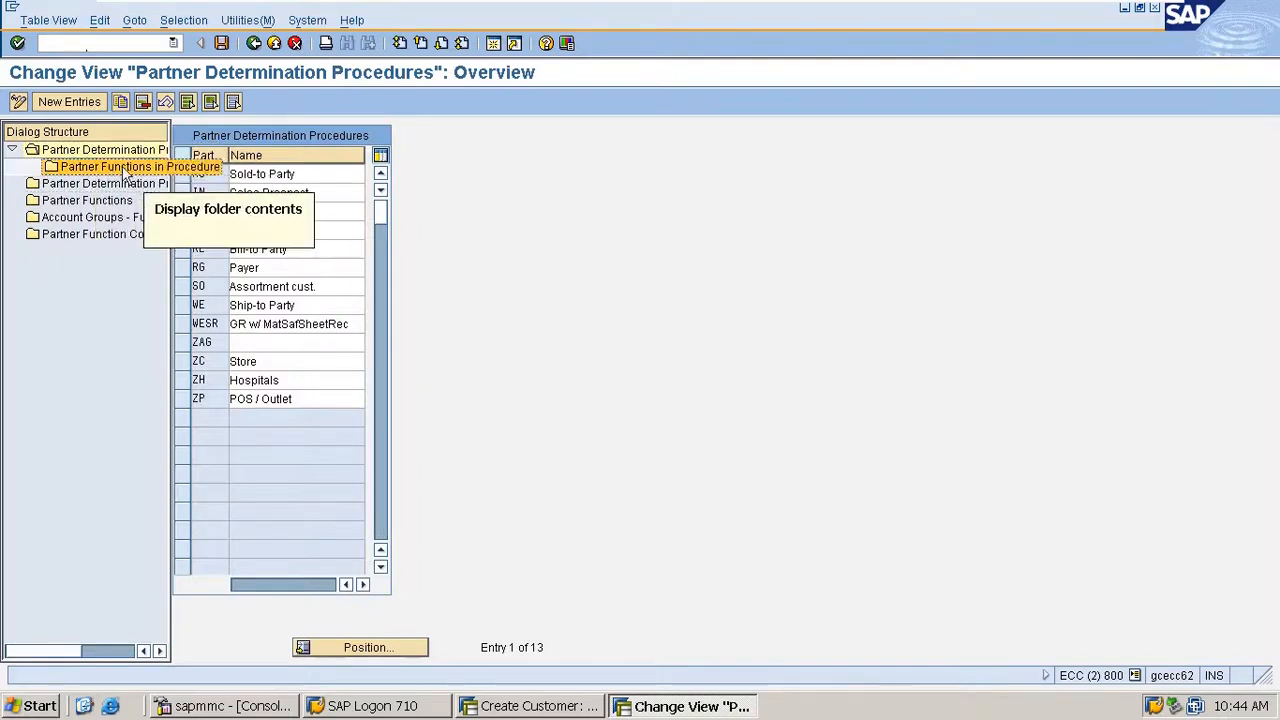
left_click(183, 232)
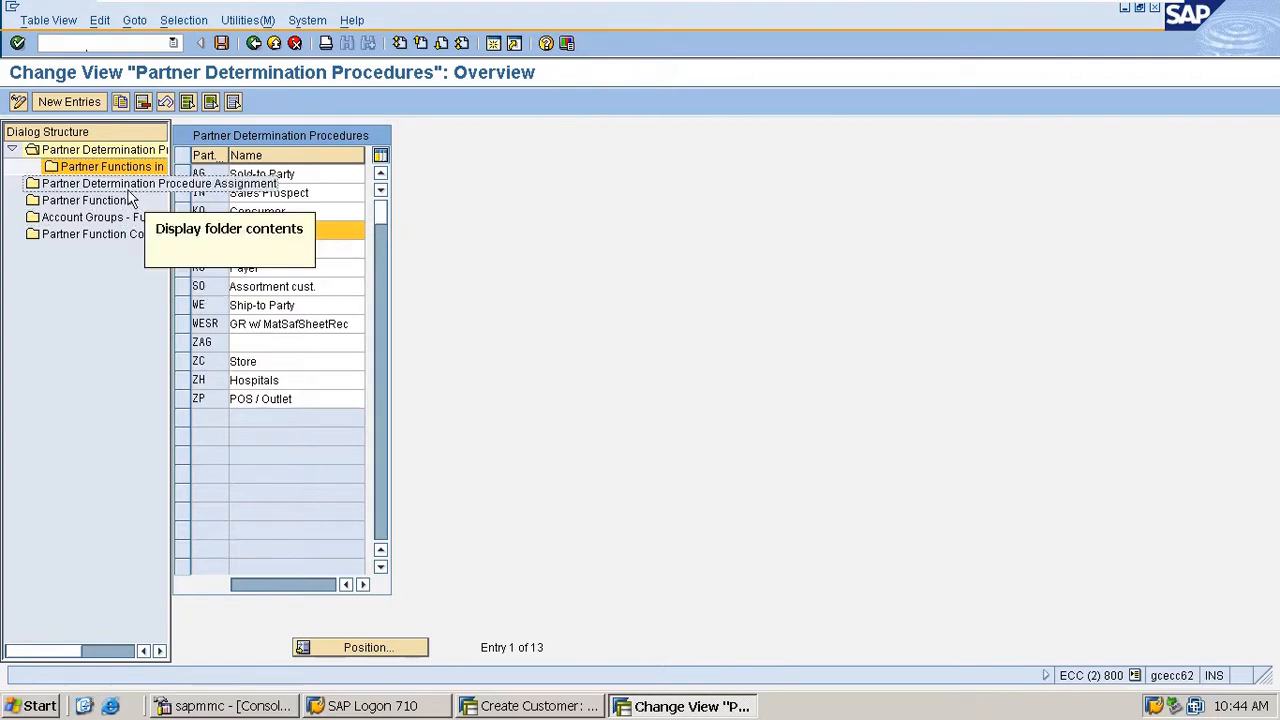
double_click(238, 234)
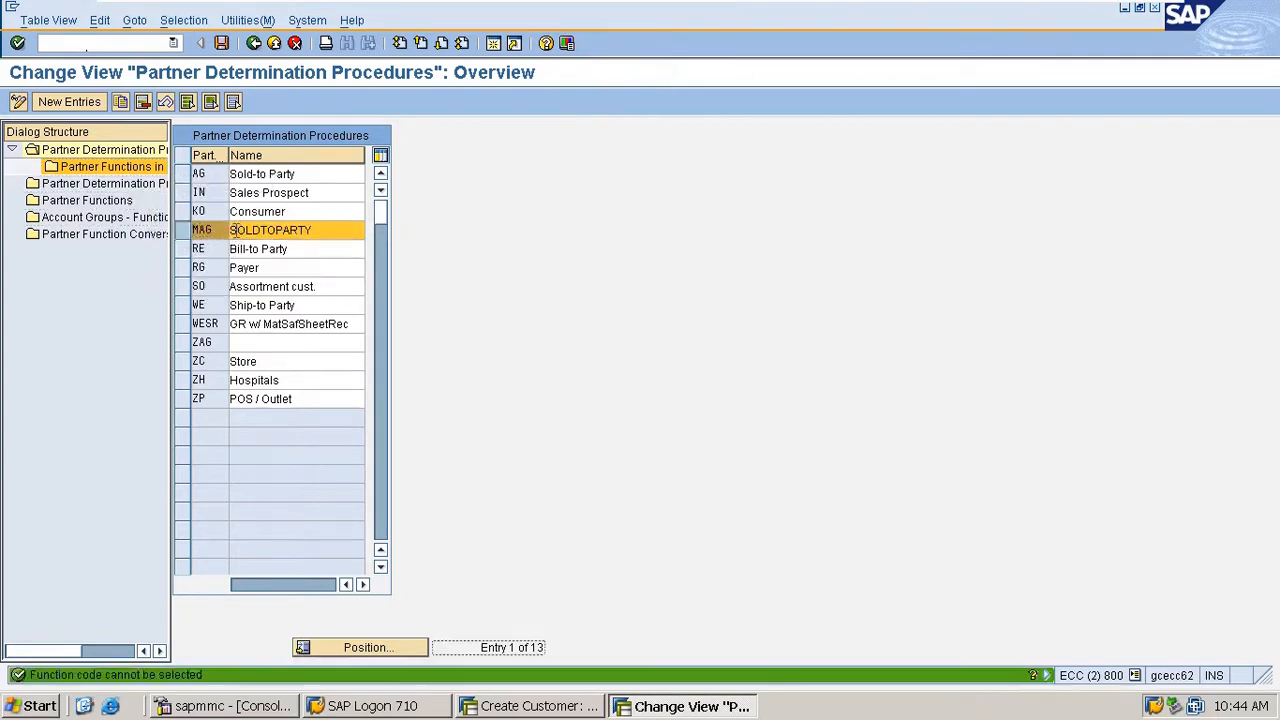
double_click(100, 168)
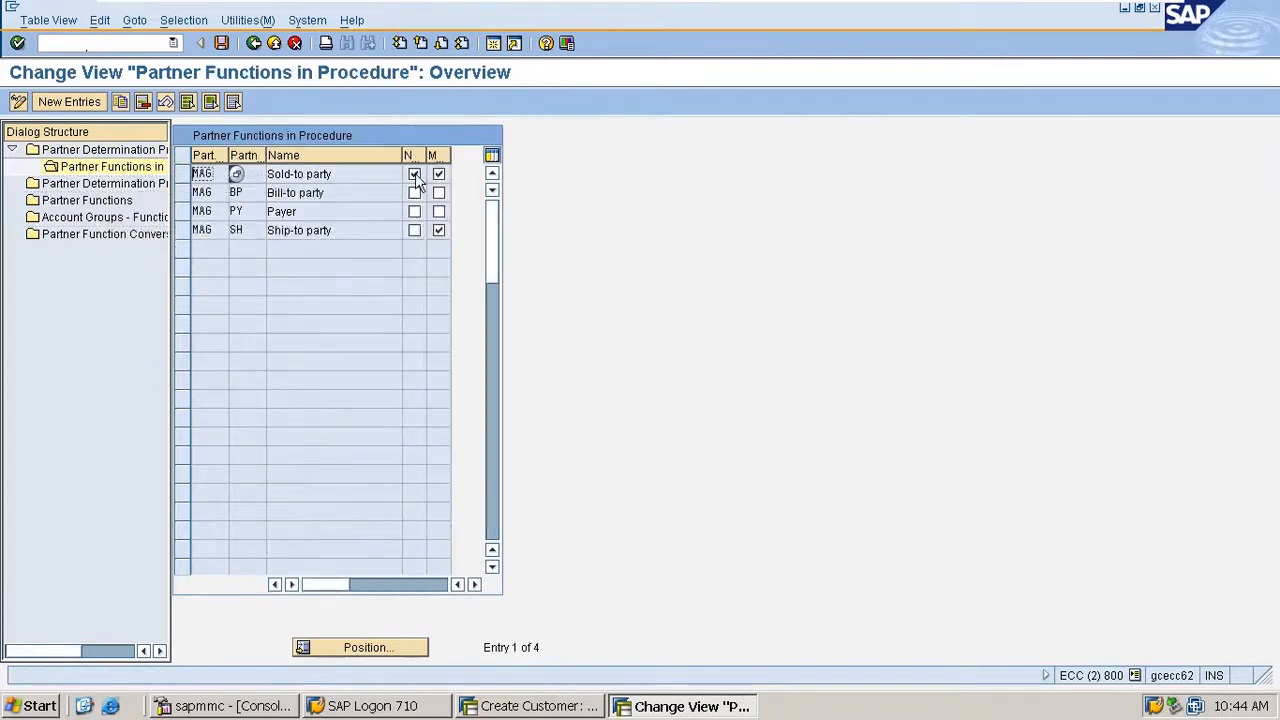
left_click(268, 174)
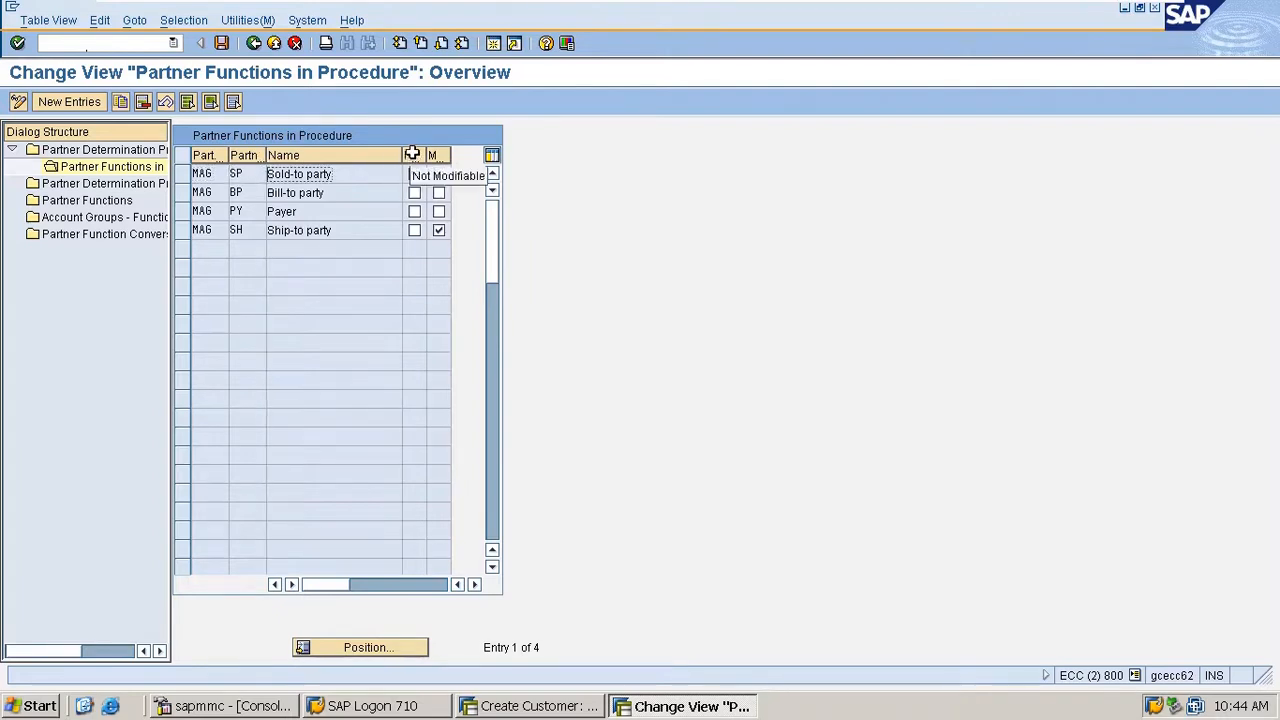
- Check in the customer creation session whether the sold-to party's number can be edited, and return to the procedure's partner functions
left_click(520, 706)
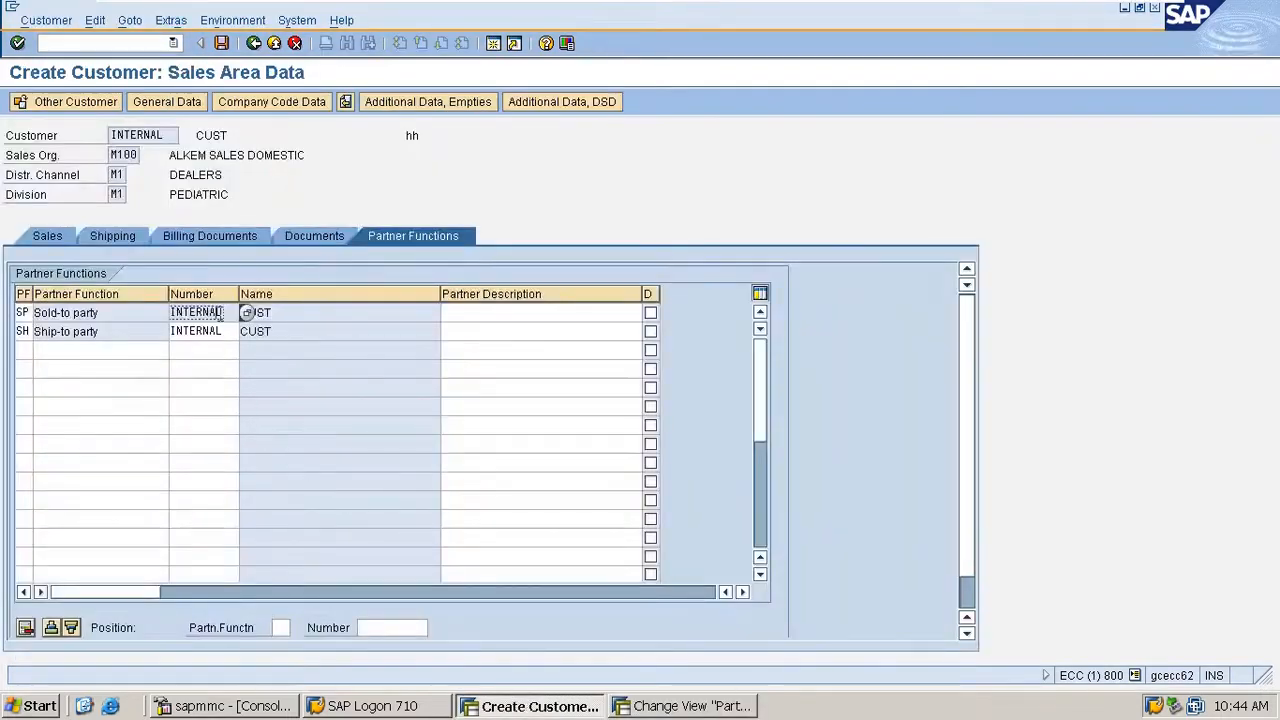
left_click_drag(221, 313, 156, 304)
left_click(230, 312)
key("alt+Tab")
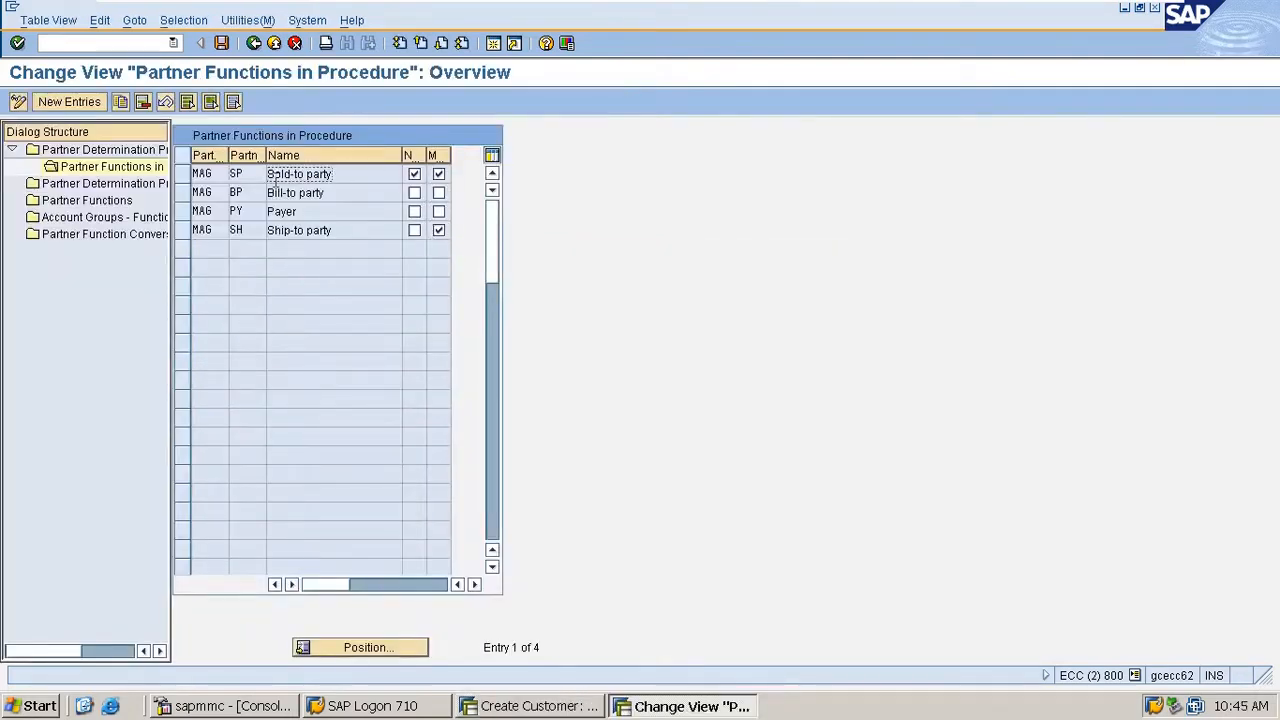
- Make the bill-to party and payer functions mandatory in procedure MAG and save the change
left_click(438, 174)
left_click(438, 194)
left_click(228, 44)
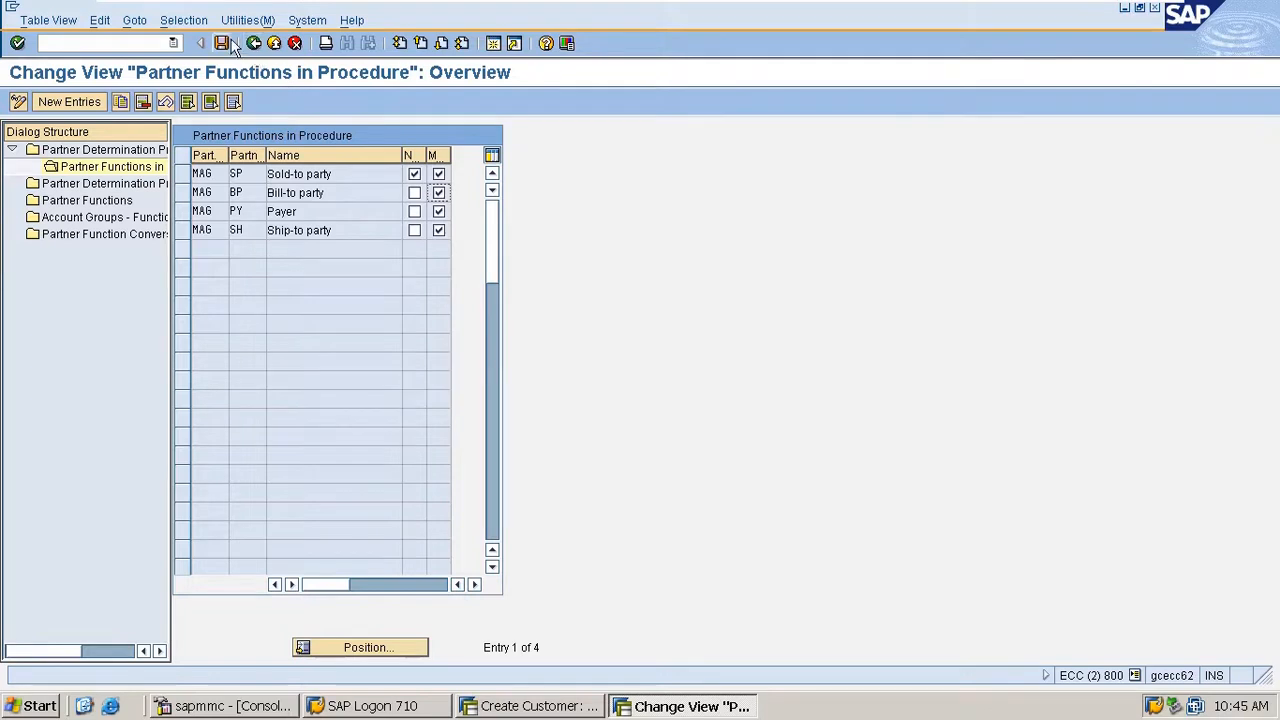
key("Return")
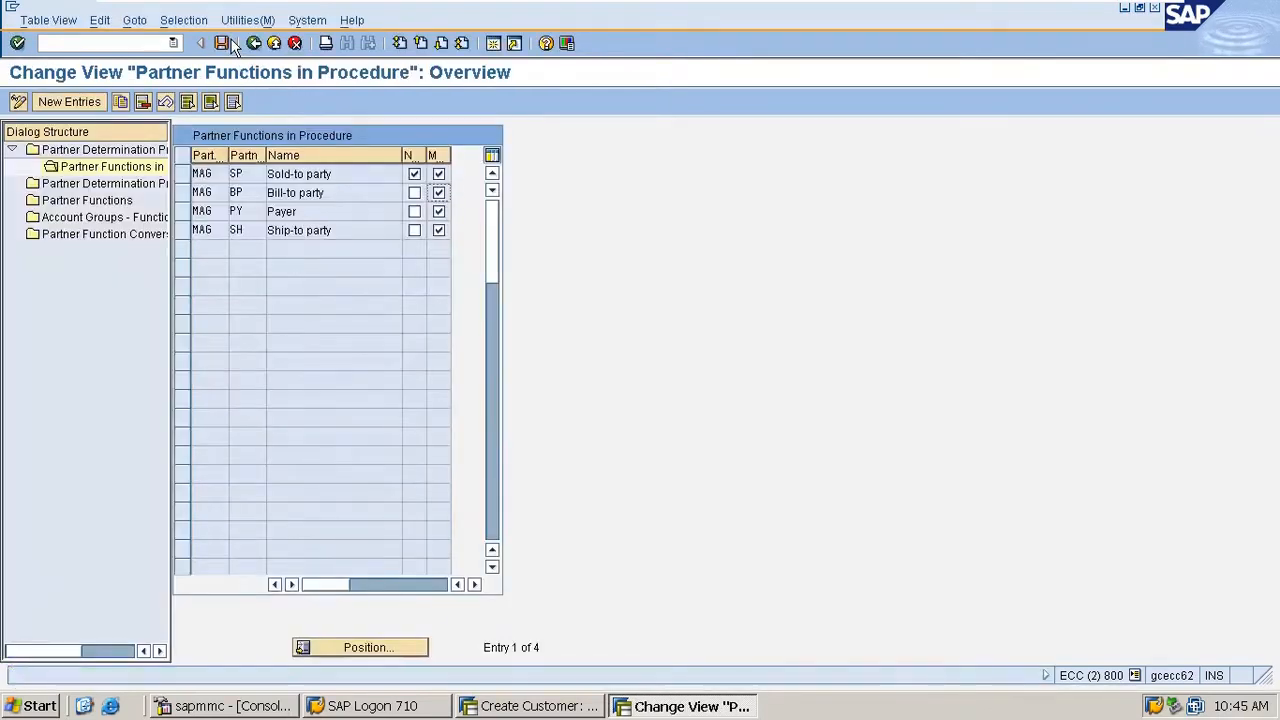
- Restart customer creation in the other session with /nxd01, using account group M100 and sales area M100, M1, M1
left_click(530, 706)
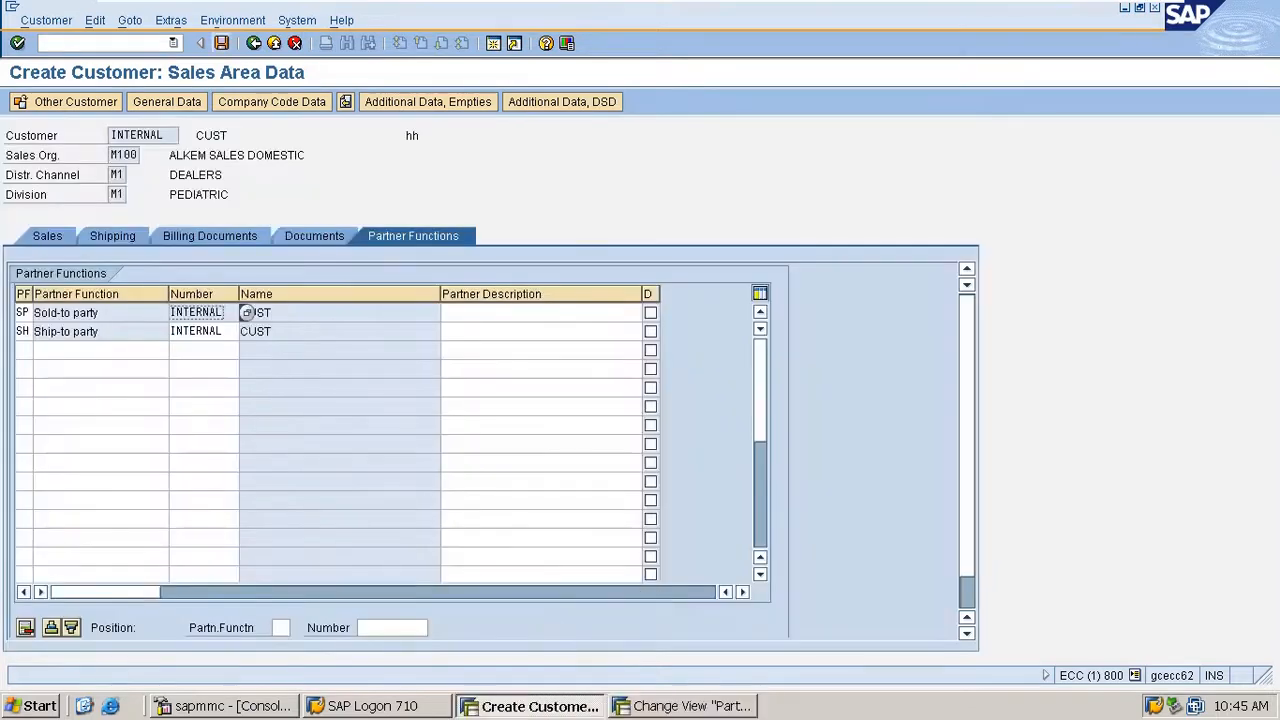
left_click(50, 43)
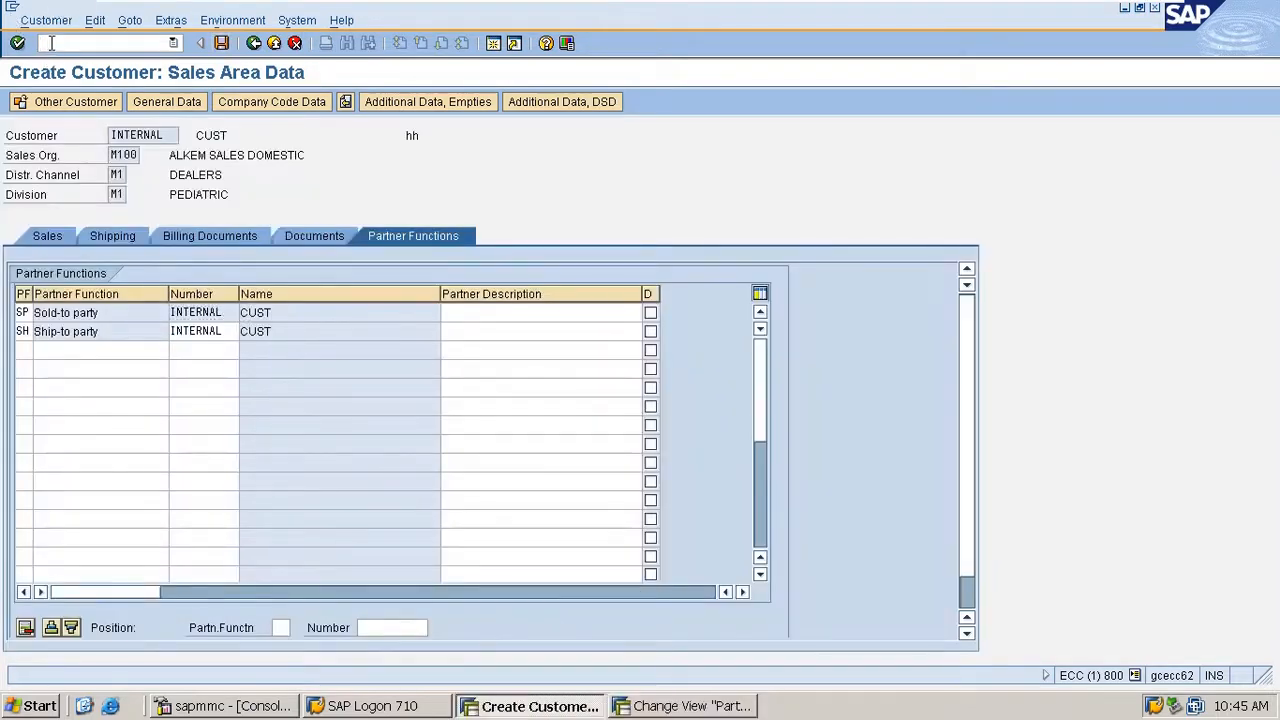
type("/nxd01")
key("Return")
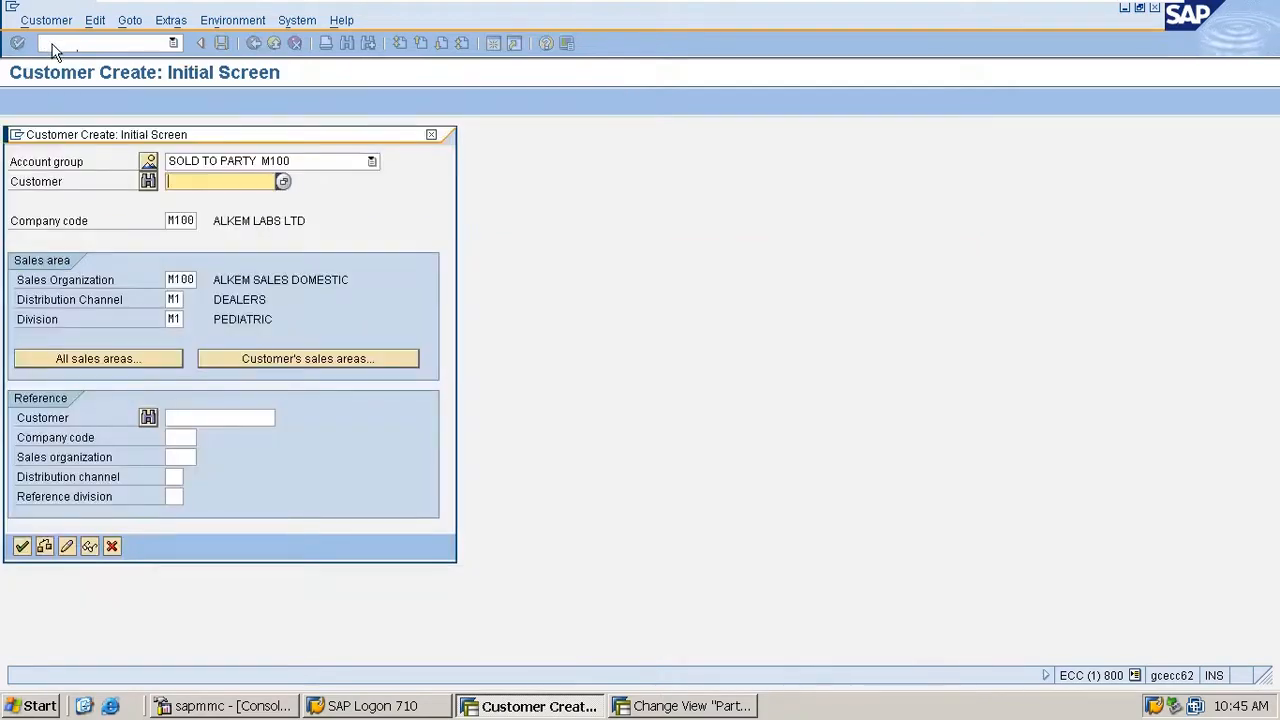
key("Return")
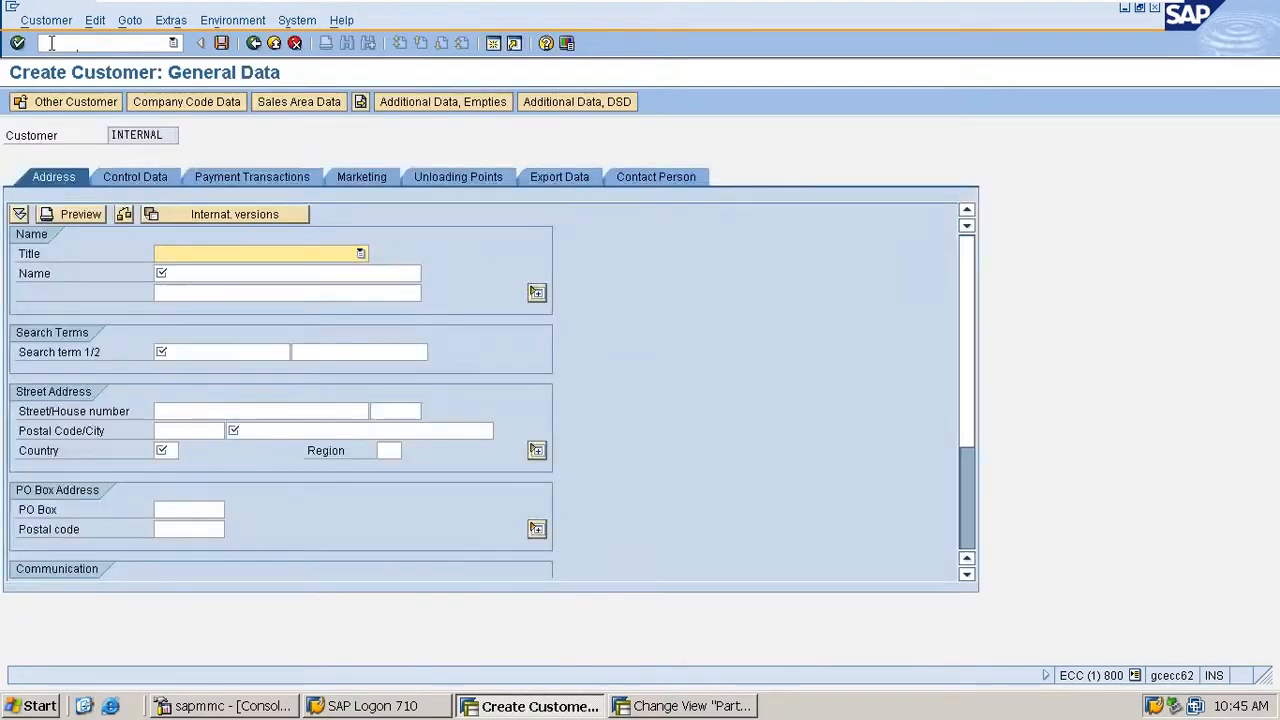
- Enter title Mr., name CUST and first search term cus-2 for the new customer
type("Mr")
key("Tab")
type("CUST")
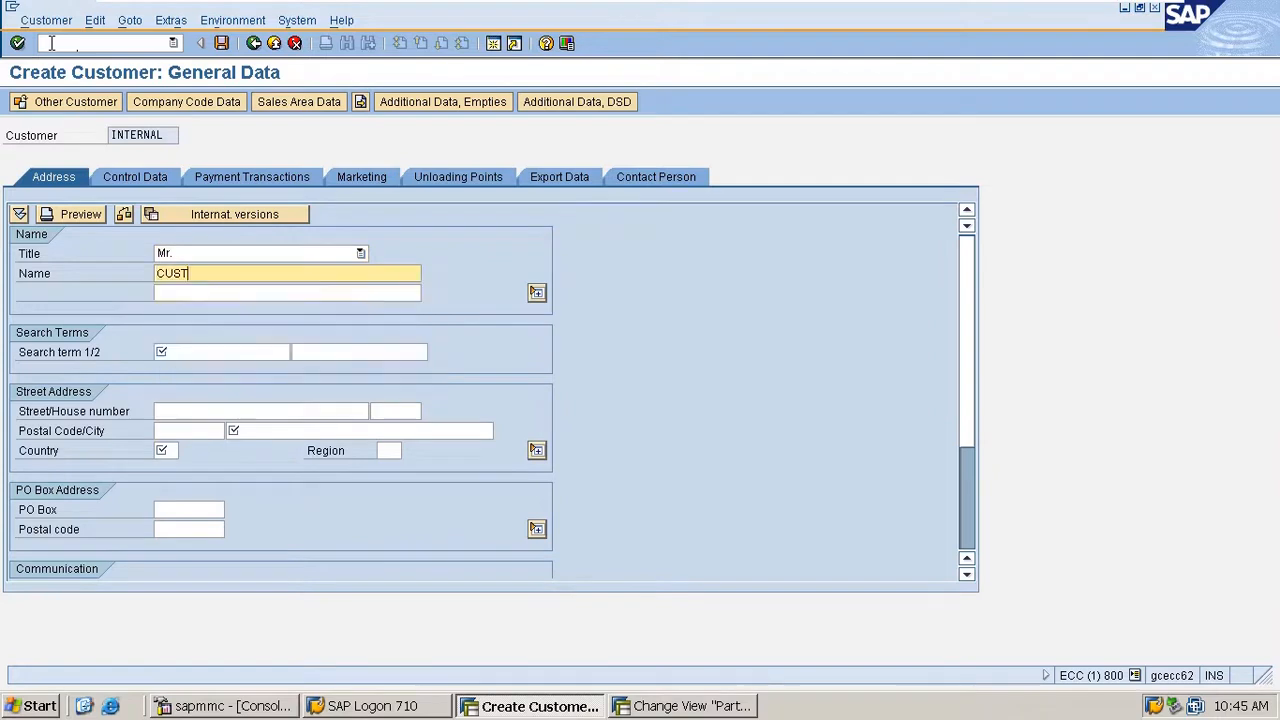
key("Tab")
key("Tab")
key("Down")
key("Down")
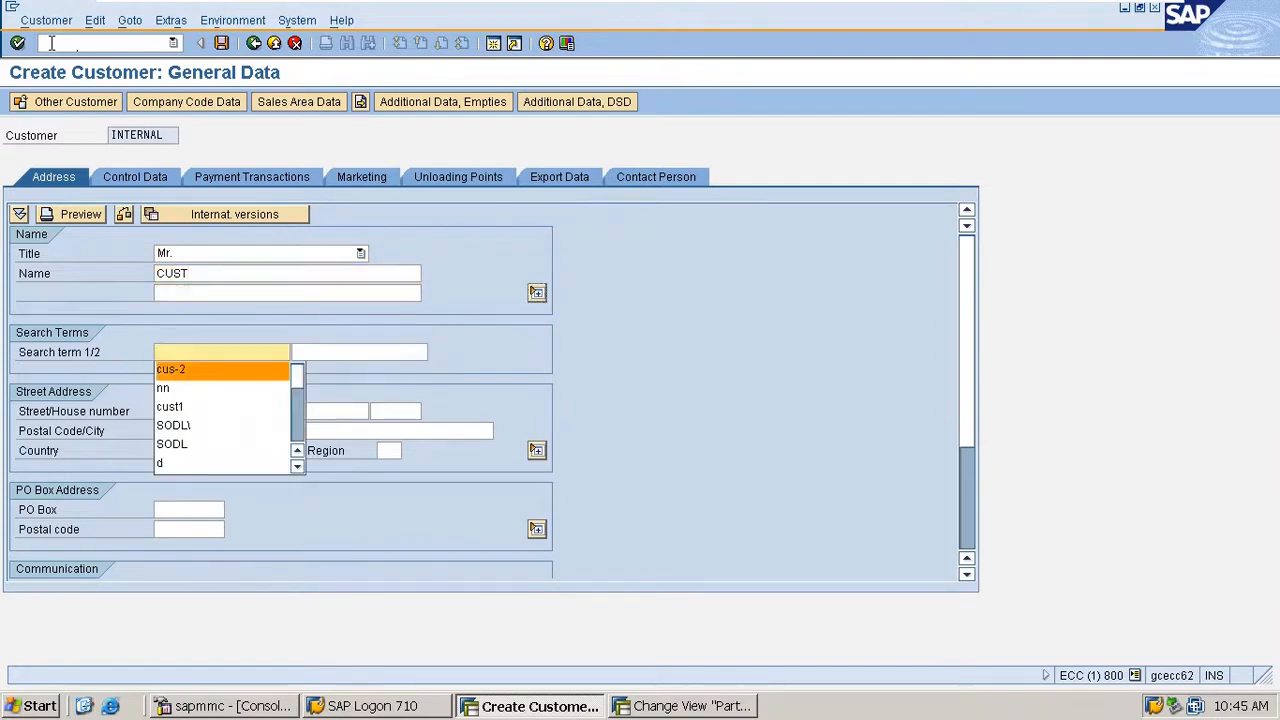
- Fill in city hh and country IN in the street address and confirm the general data
key("Tab")
key("Tab")
key("Tab")
key("Tab")
type("hh")
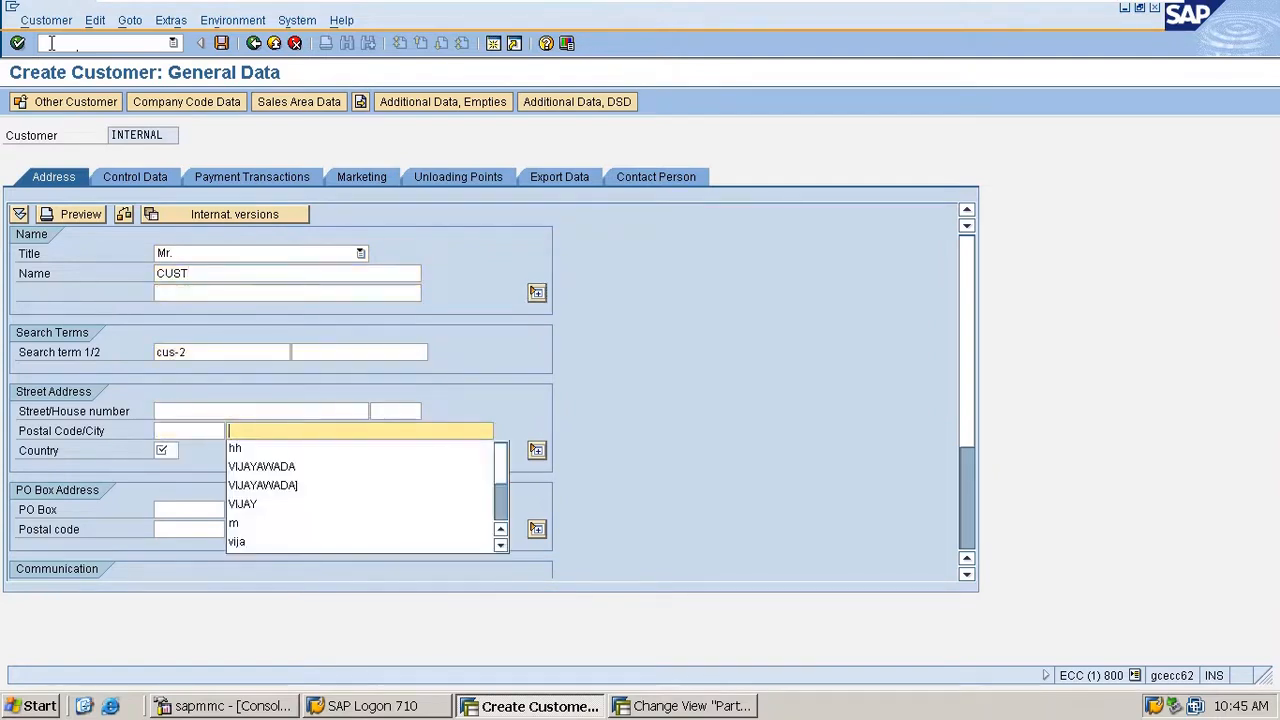
key("Tab")
key("Down")
key("Return")
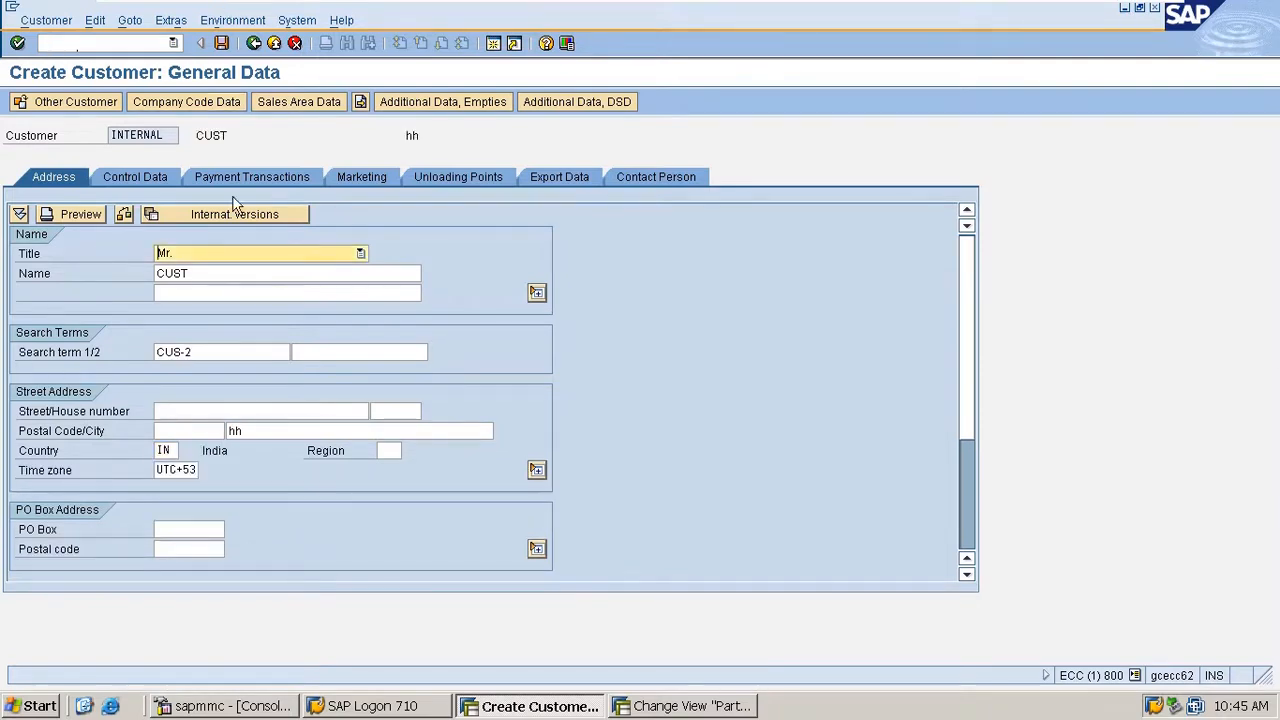
- Assign reconciliation account 140000 in the company code data and proceed to the sales area data
left_click(186, 101)
left_click(259, 101)
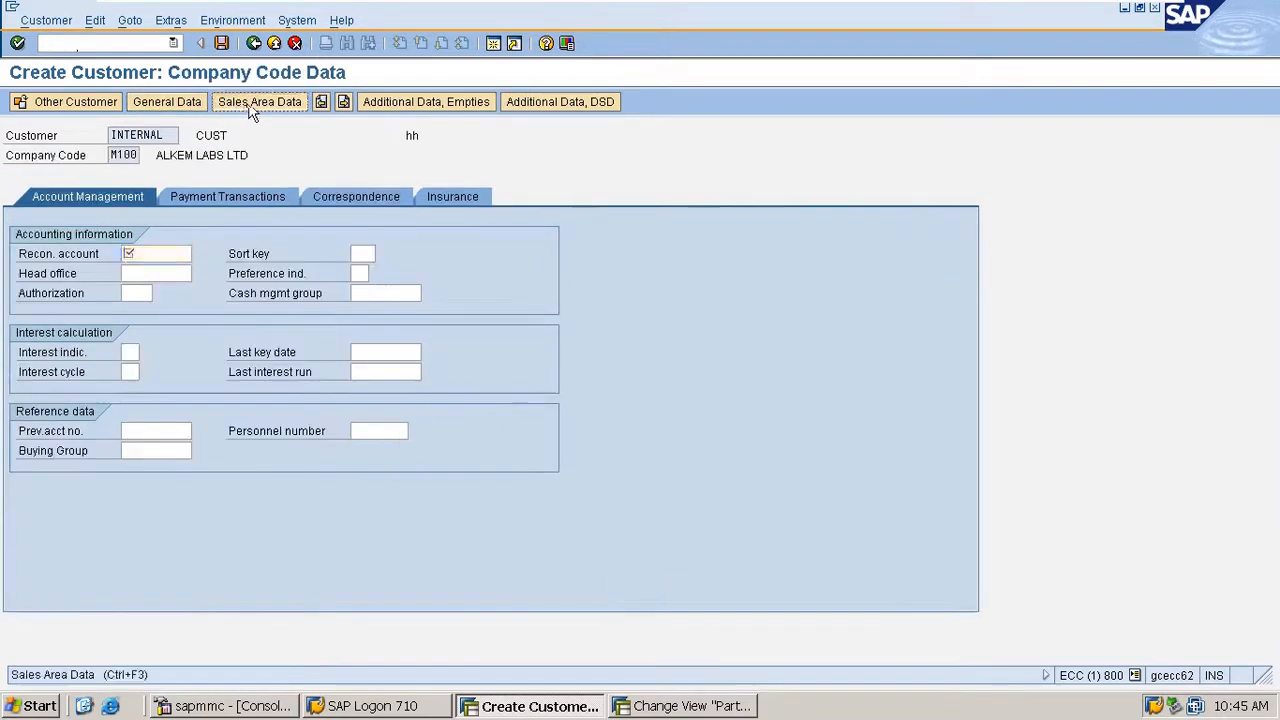
key("Down")
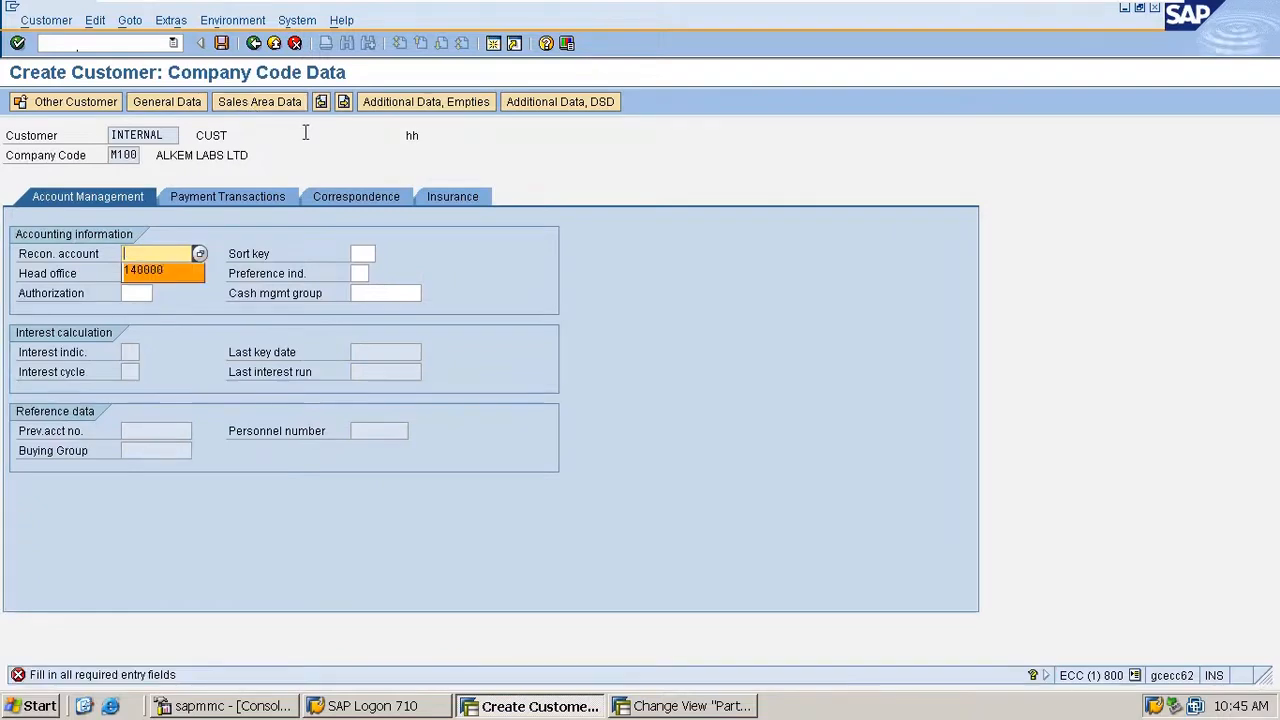
key("Return")
left_click(280, 104)
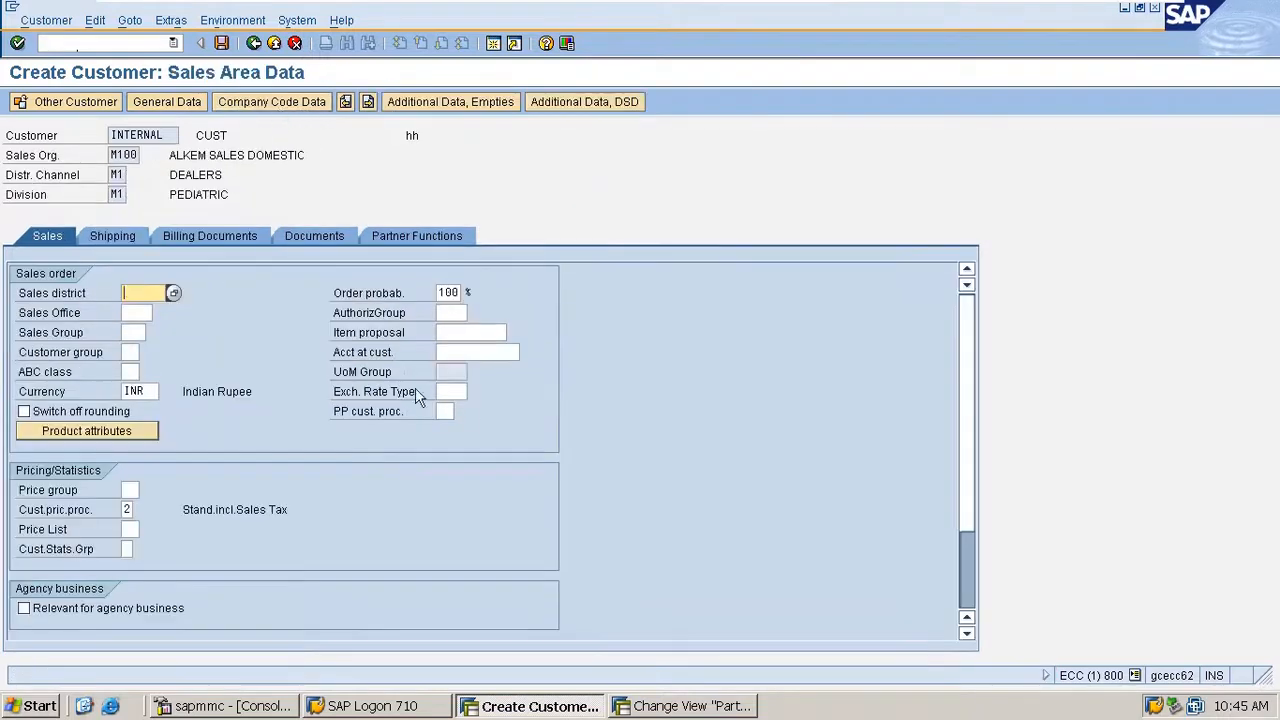
- Check the partner functions proposed in the sales area data and whether the sold-to, bill-to and payer numbers can be edited
left_click(436, 230)
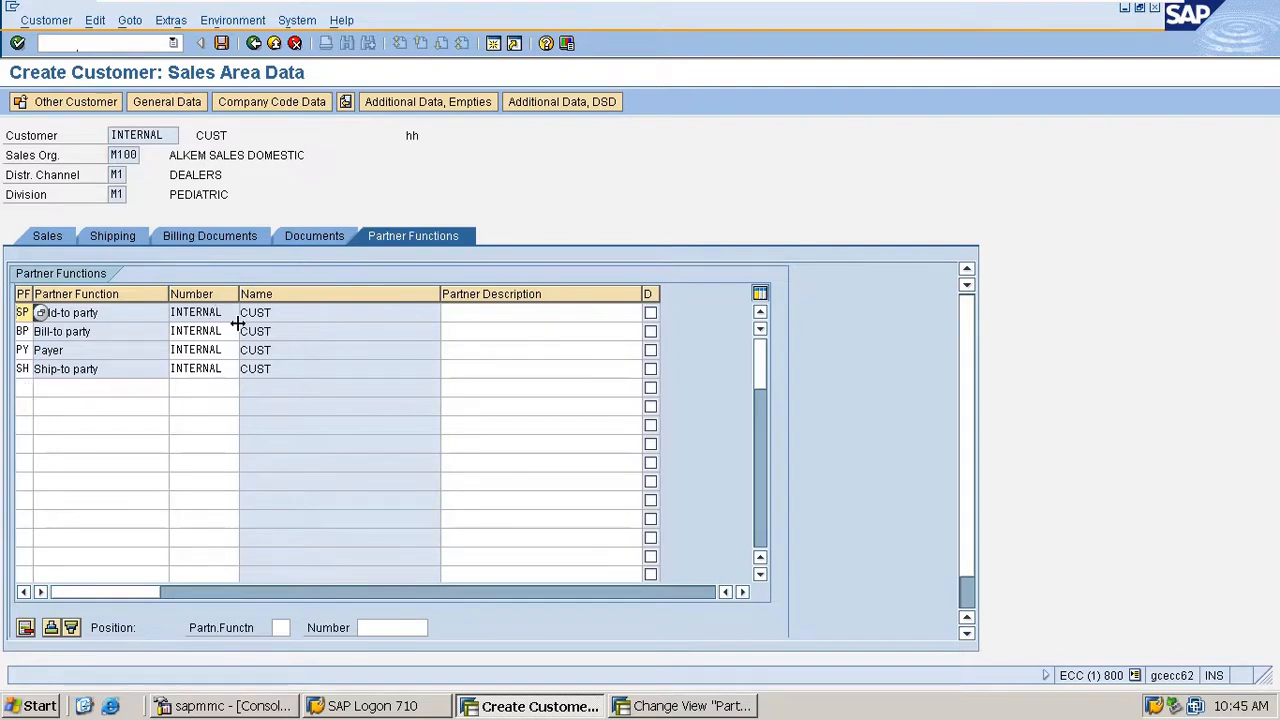
left_click_drag(230, 313, 98, 346)
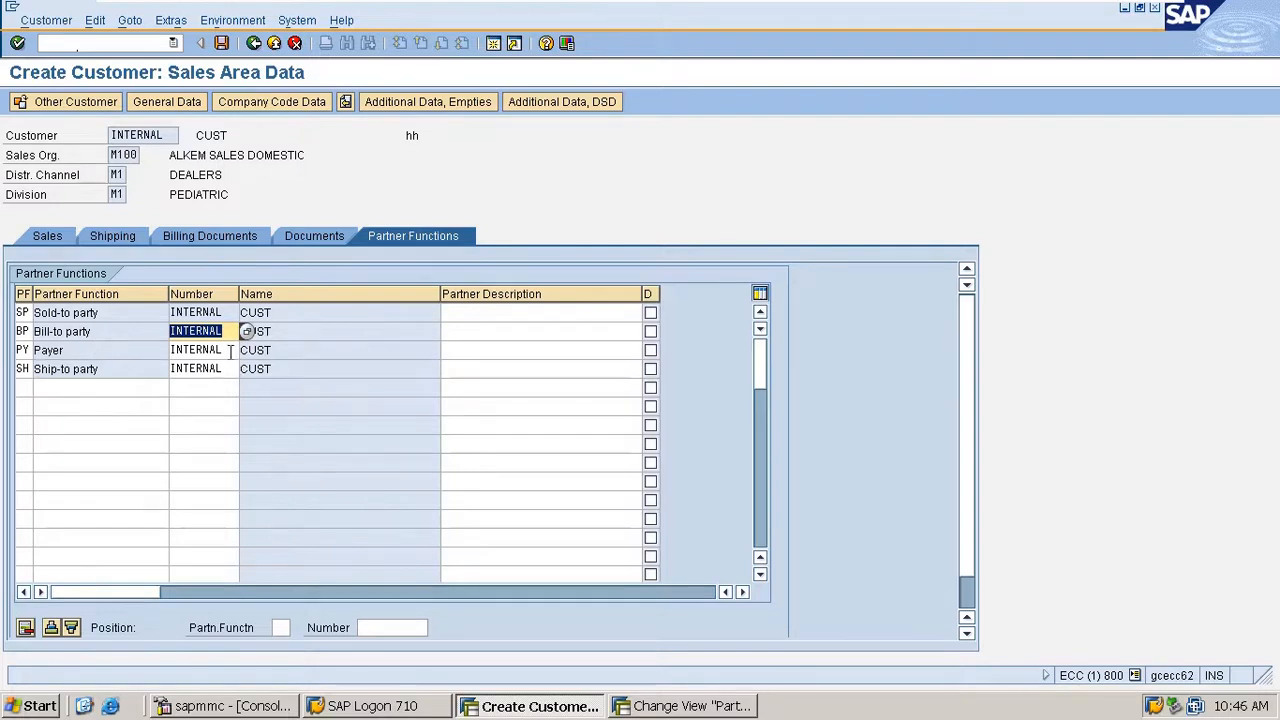
left_click_drag(230, 350, 143, 348)
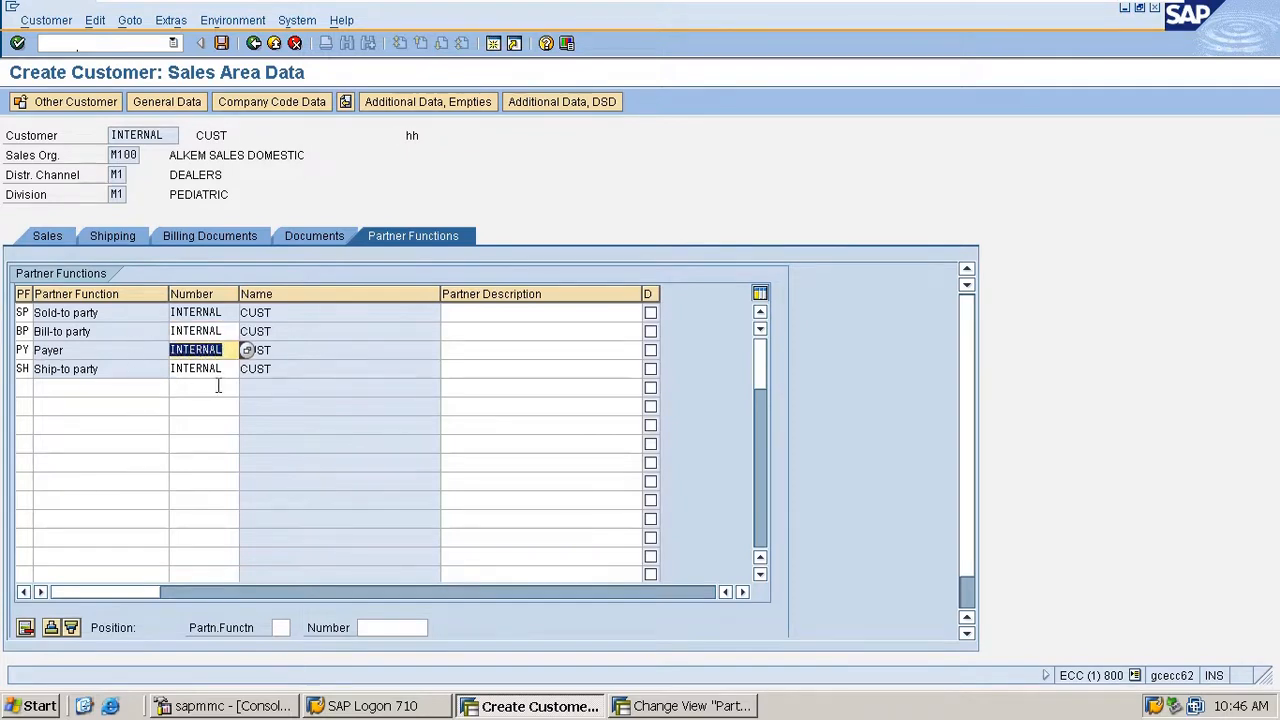
- Save the customer with shipping condition 01 and close the initial customer creation screen
left_click(221, 45)
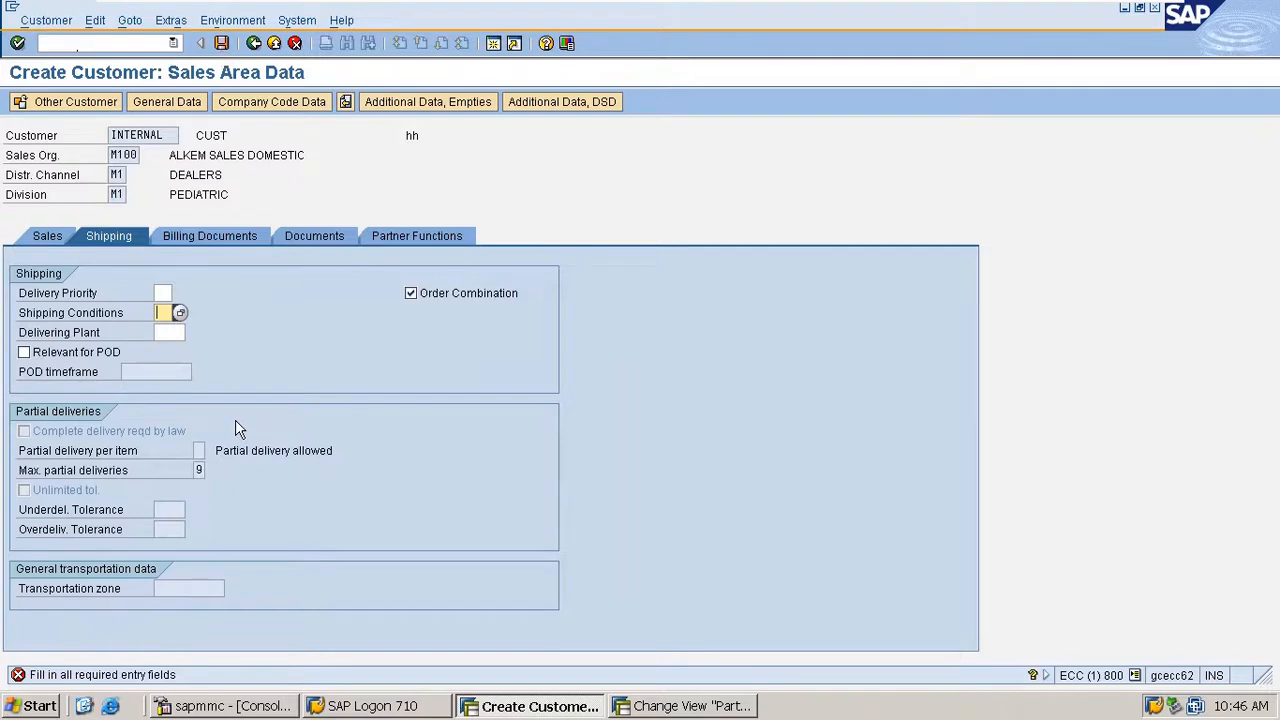
type("01")
key("Return")
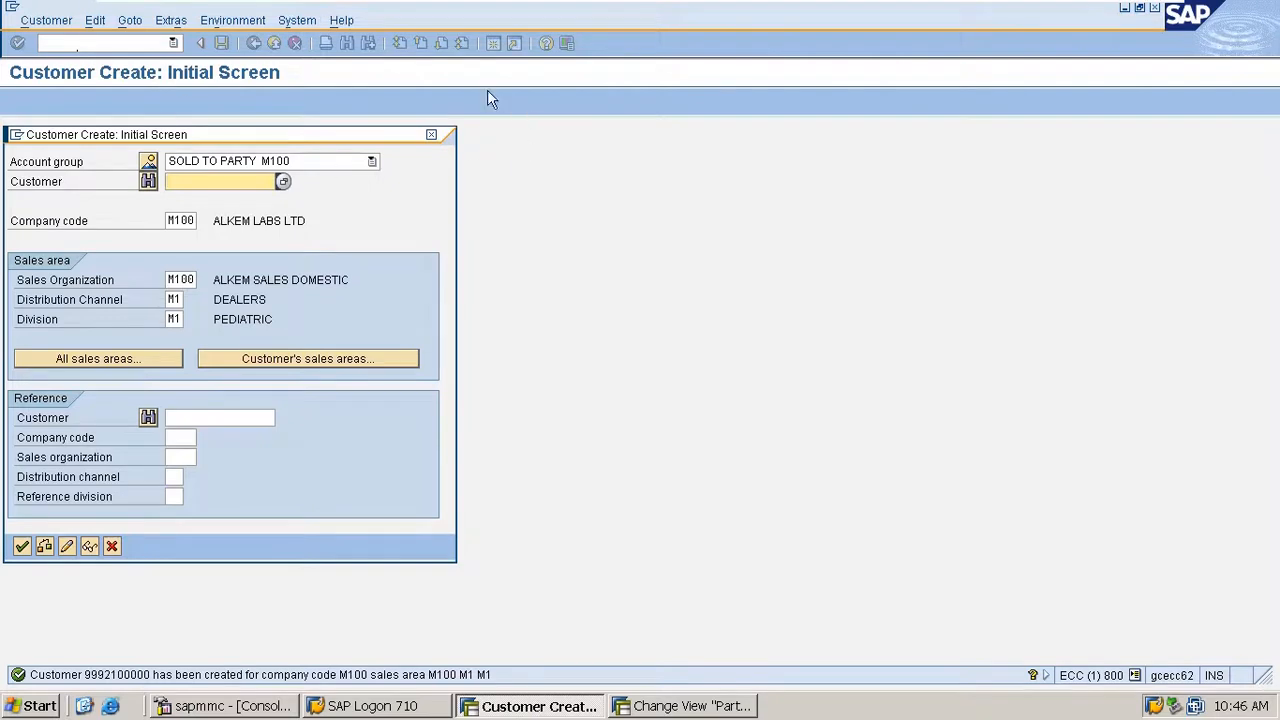
left_click(431, 135)
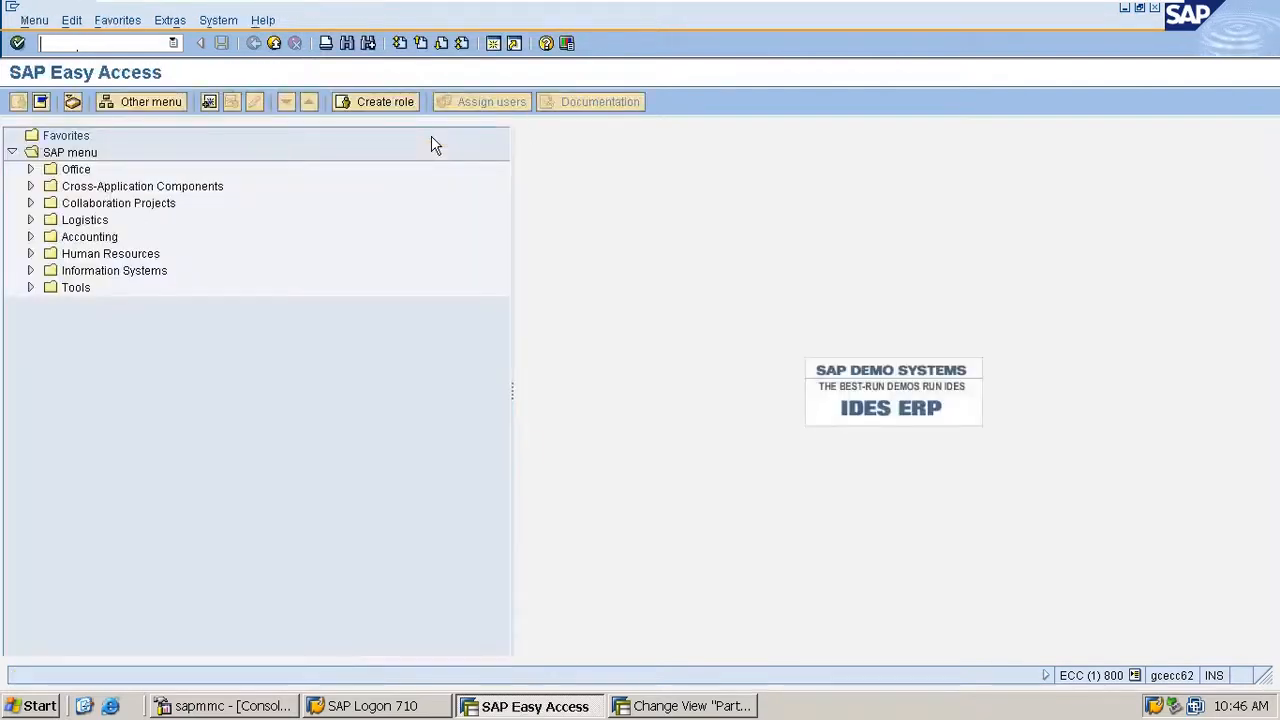